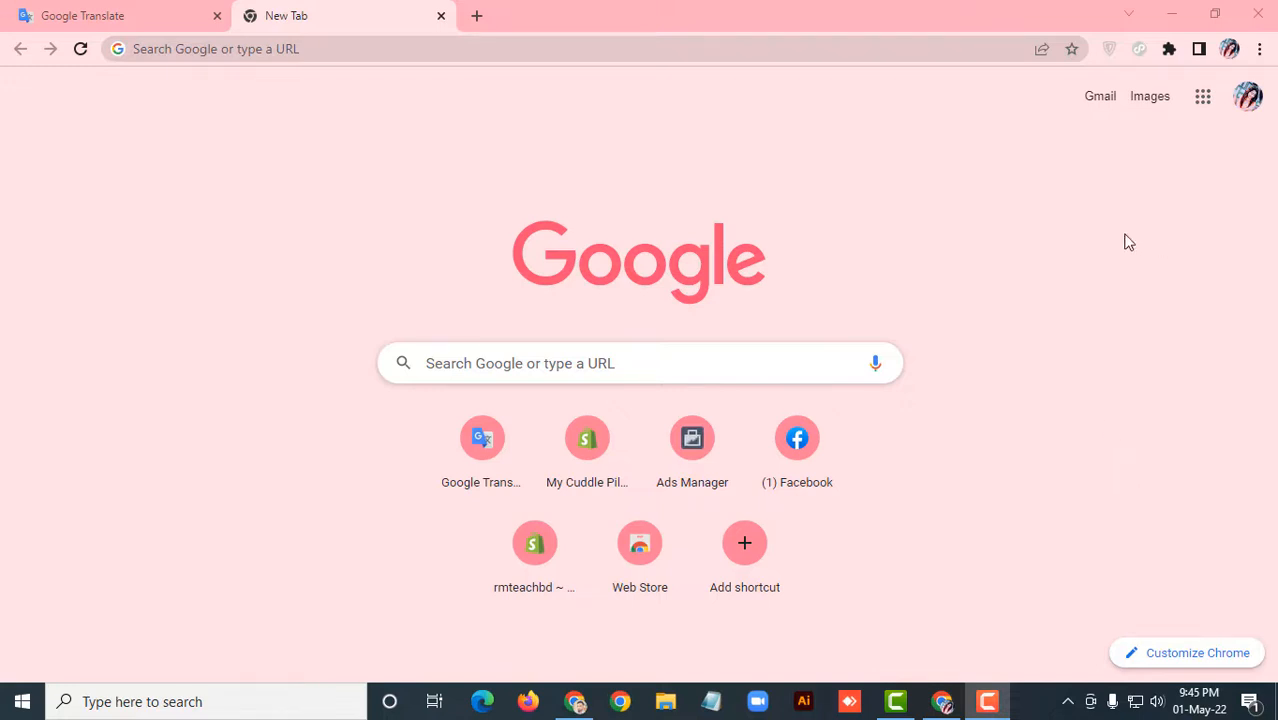
Step: Search Google for "tiktok ads manager" in a new tab
{"action": "left_click", "coordinate": [477, 16]}
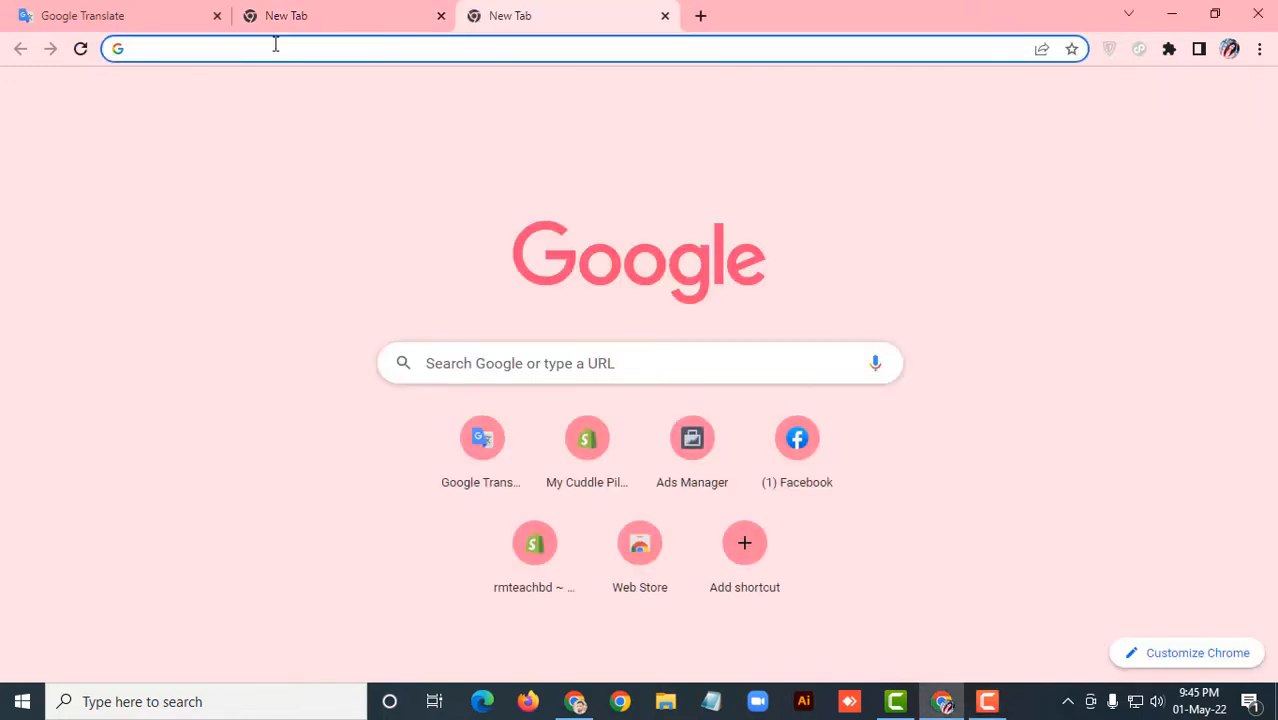
{"action": "type", "text": "tiktok ads manager"}
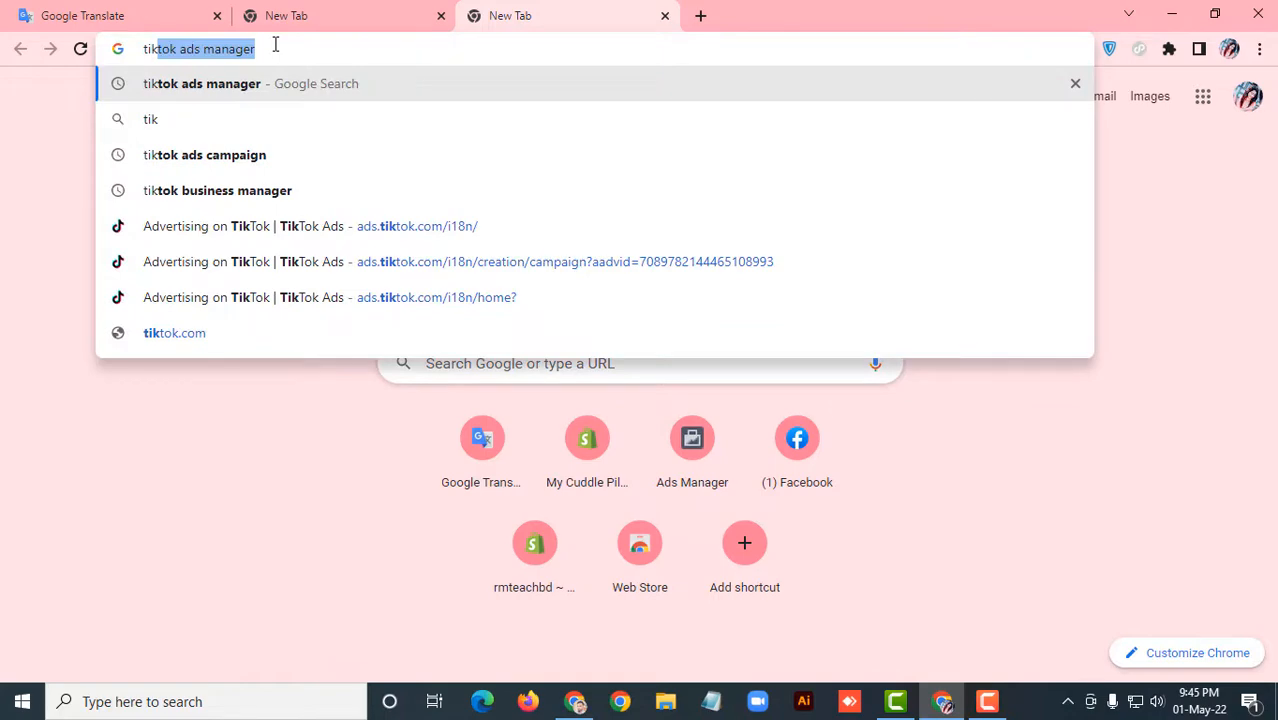
{"action": "left_click", "coordinate": [237, 88]}
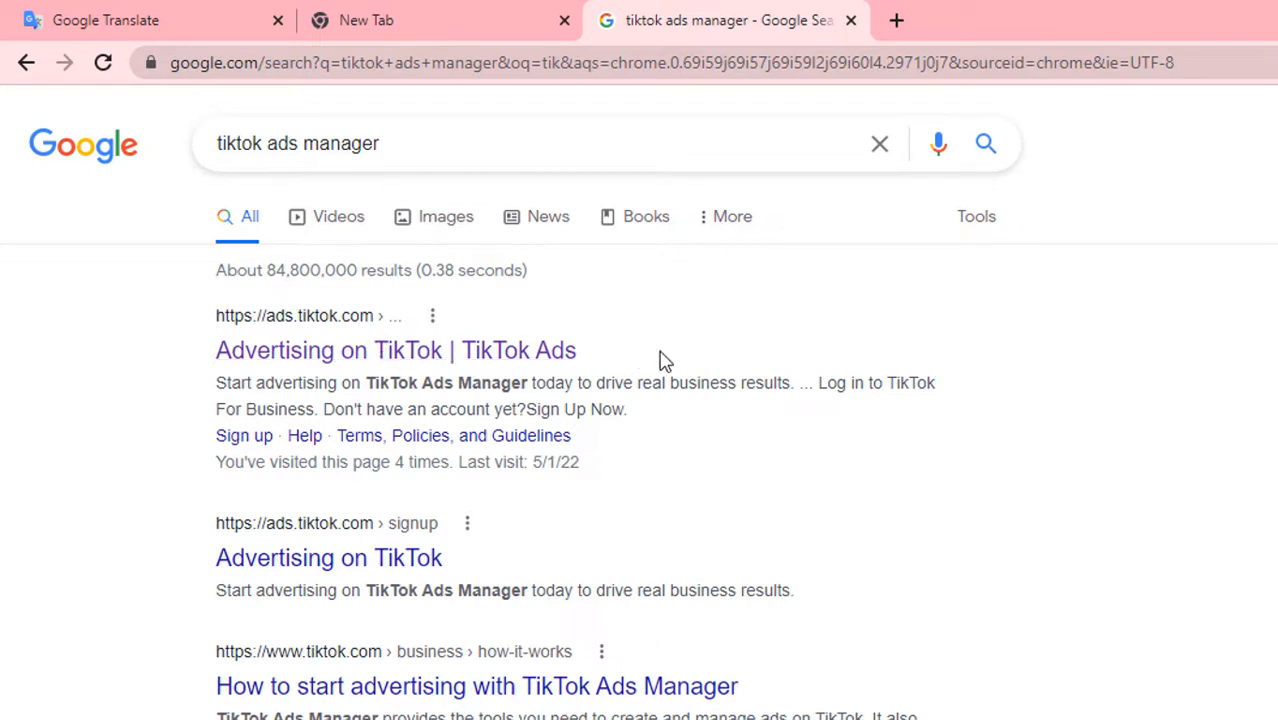
Step: Open the "Advertising on TikTok | TikTok Ads" result in its own tab and select the listed Ads Manager account
{"action": "right_click", "coordinate": [506, 346]}
{"action": "left_click", "coordinate": [562, 361]}
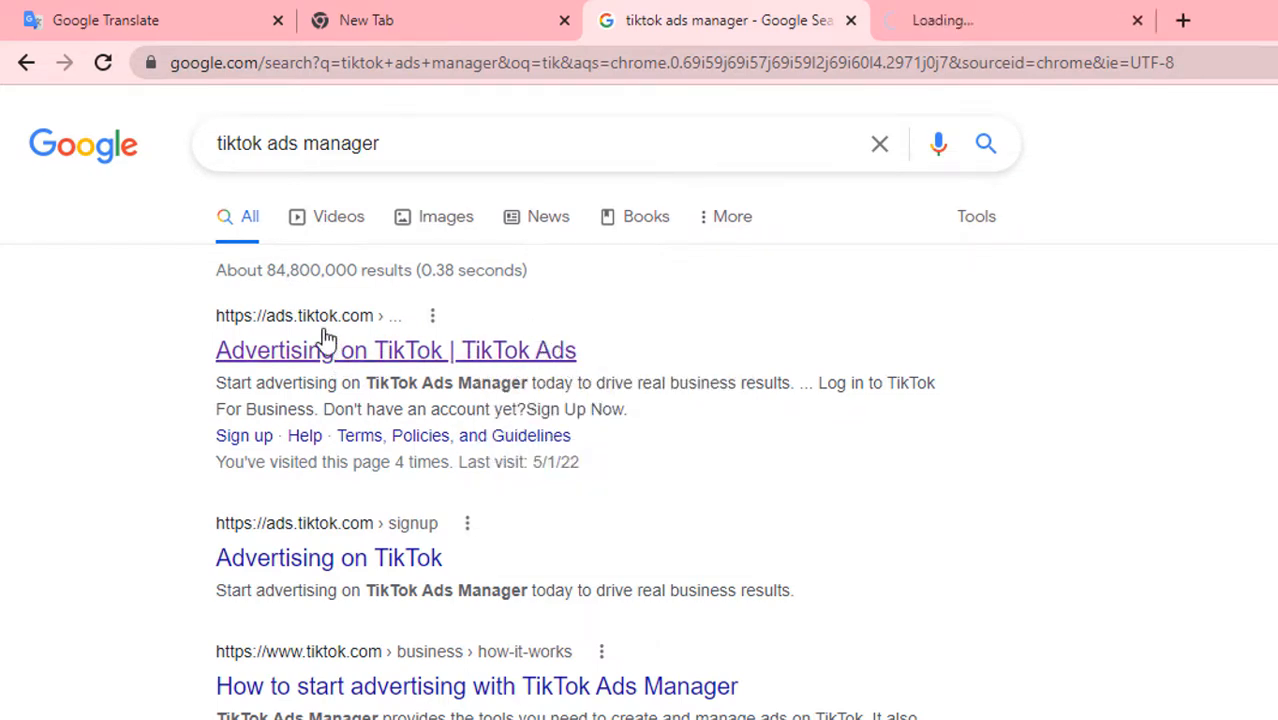
{"action": "left_click", "coordinate": [1066, 16]}
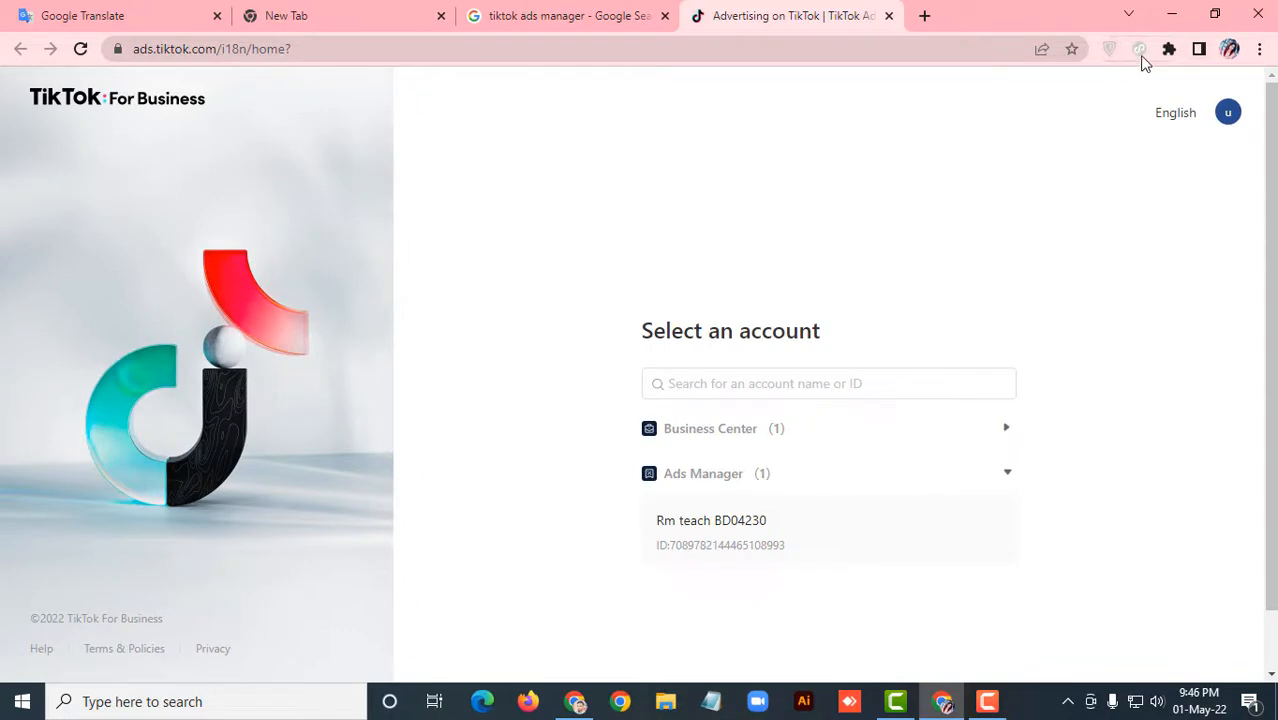
{"action": "scroll", "coordinate": [750, 330], "scroll_direction": "down", "scroll_amount": 1}
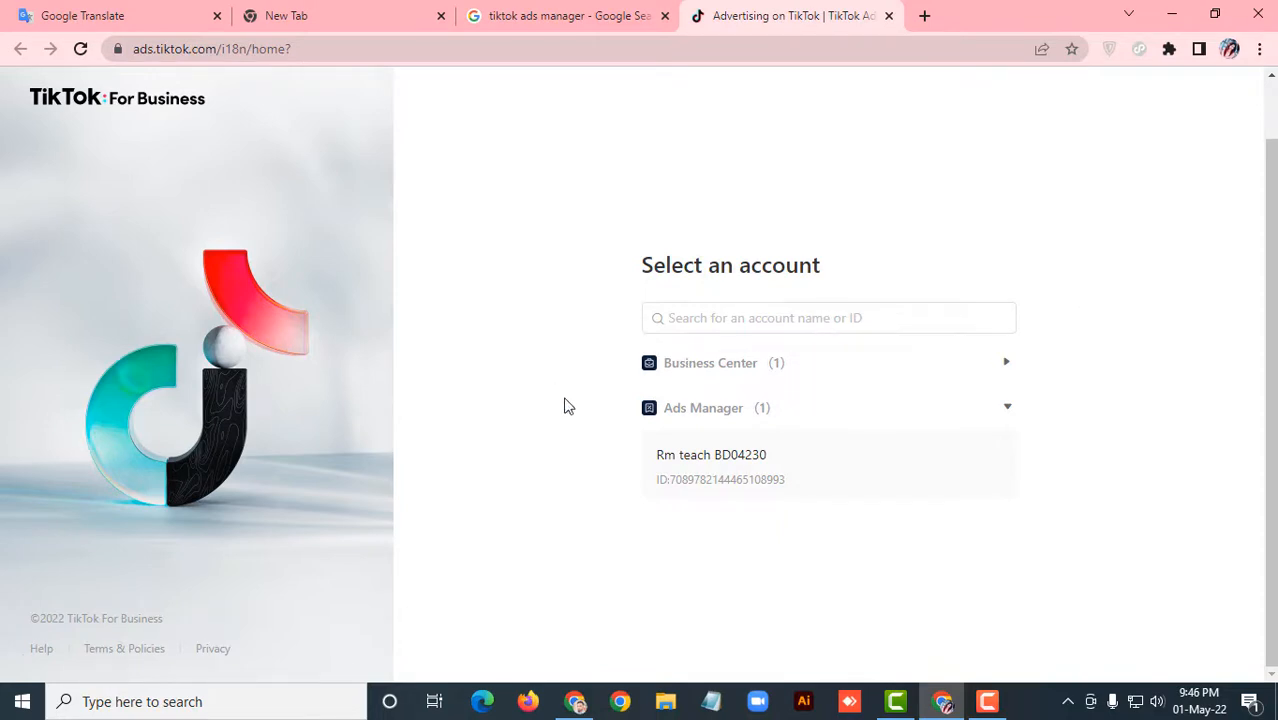
{"action": "left_click", "coordinate": [719, 466]}
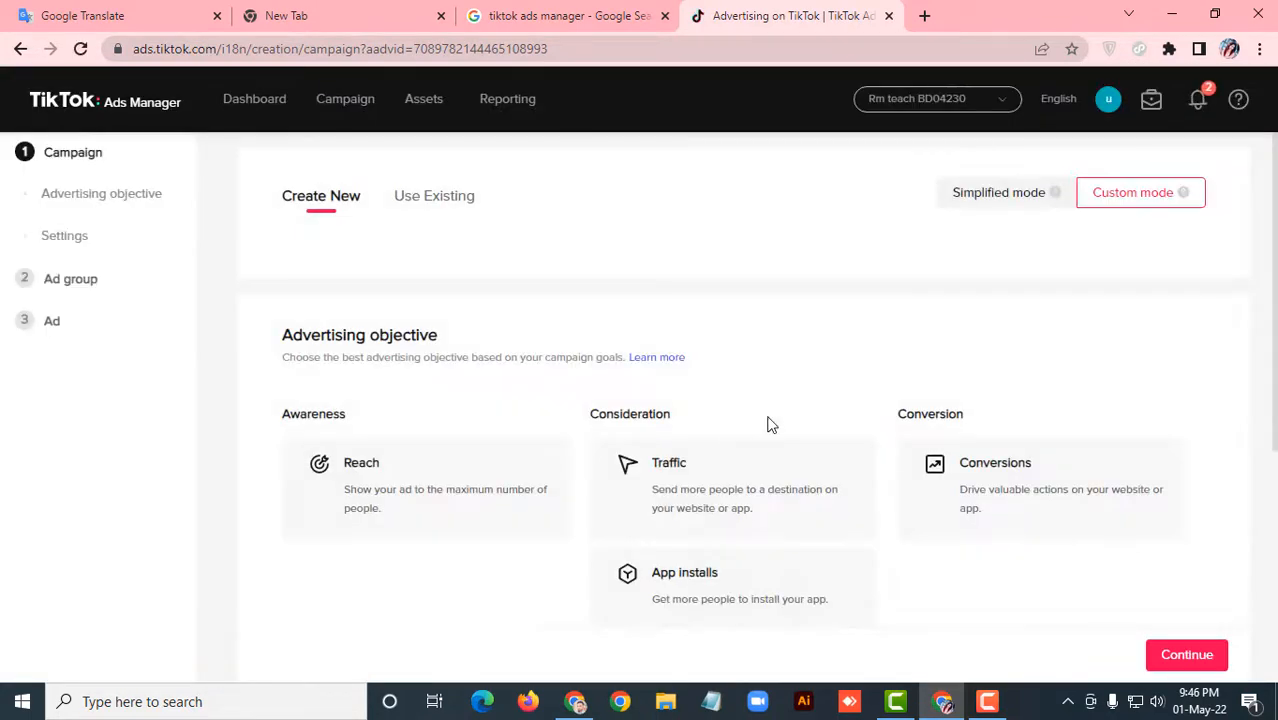
Step: Look over the campaign creation page and dismiss the ad review survey
{"action": "scroll", "coordinate": [767, 422], "scroll_direction": "down", "scroll_amount": 3}
{"action": "scroll", "coordinate": [767, 425], "scroll_direction": "up", "scroll_amount": 5}
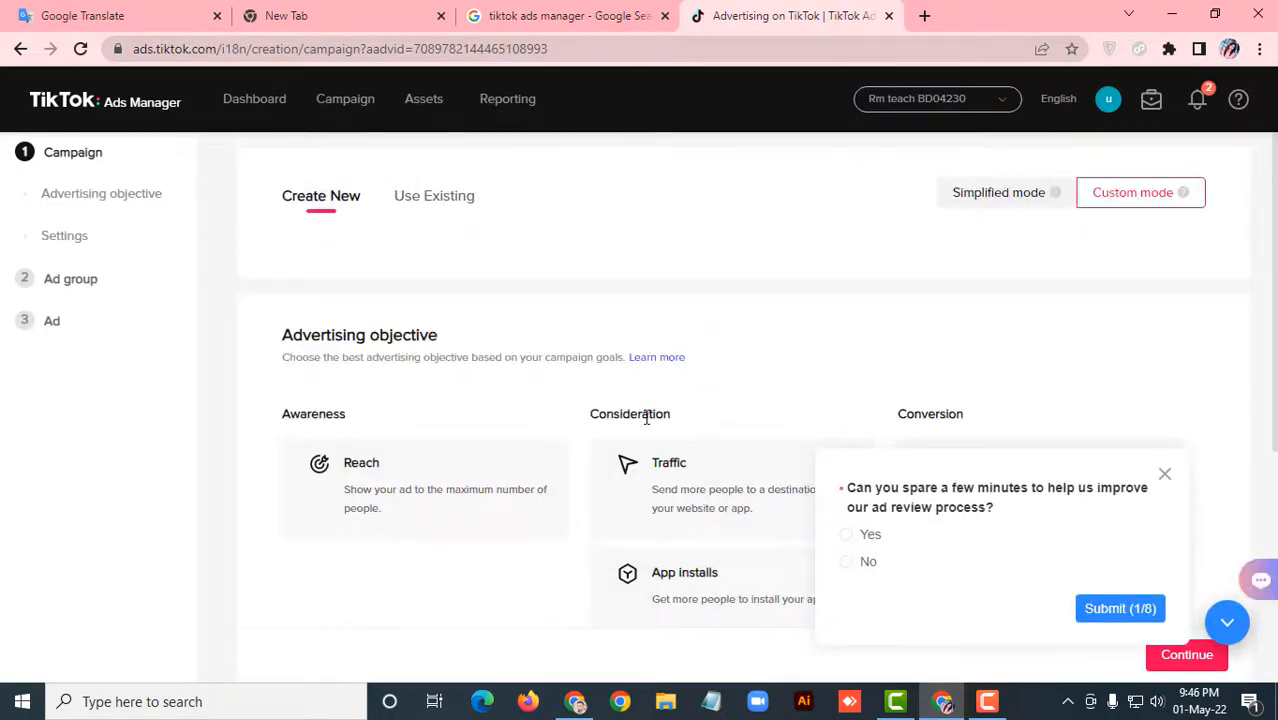
{"action": "scroll", "coordinate": [697, 405], "scroll_direction": "down", "scroll_amount": 2}
{"action": "scroll", "coordinate": [697, 405], "scroll_direction": "up", "scroll_amount": 2}
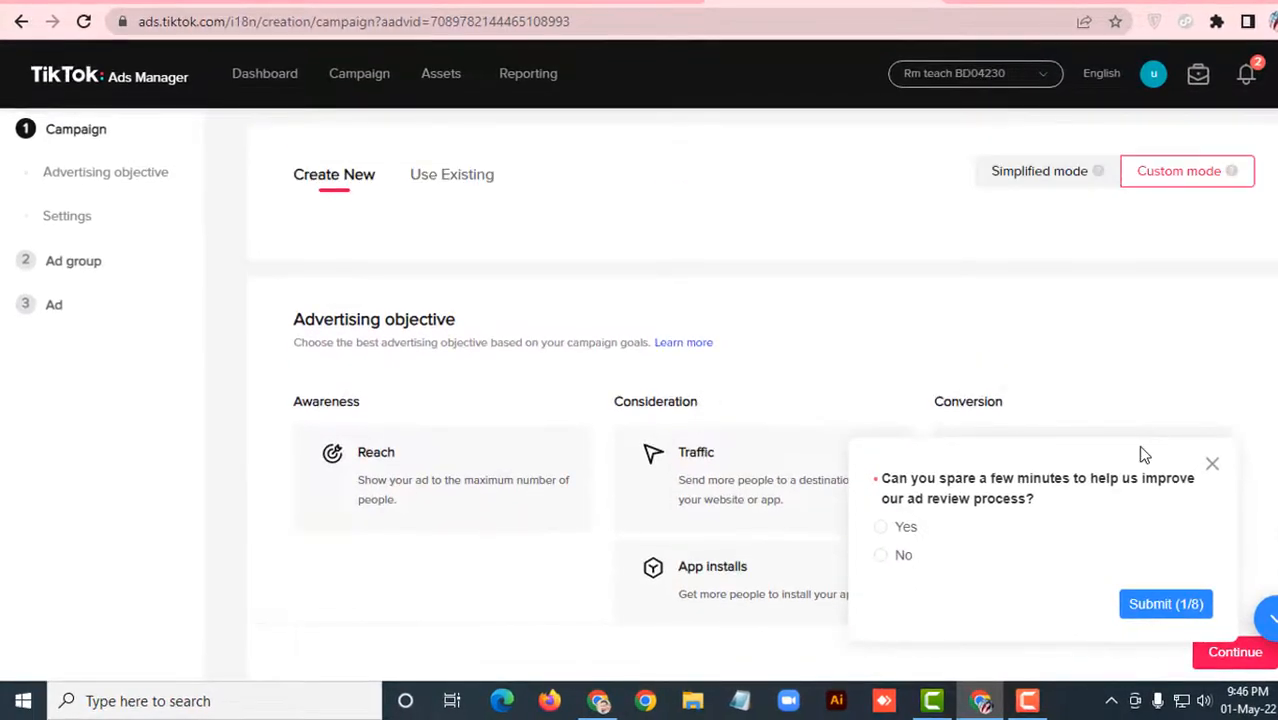
{"action": "left_click", "coordinate": [1215, 466]}
{"action": "scroll", "coordinate": [685, 354], "scroll_direction": "down", "scroll_amount": 1}
{"action": "scroll", "coordinate": [722, 317], "scroll_direction": "up", "scroll_amount": 1}
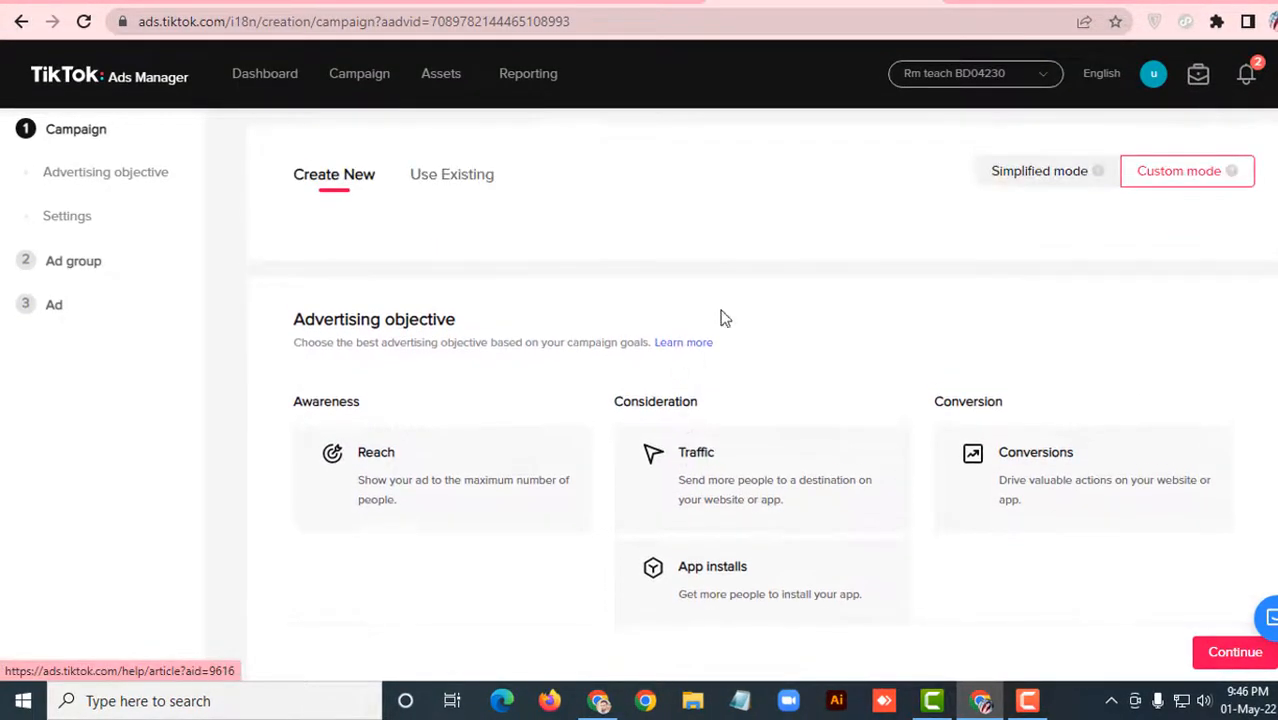
Step: Switch campaign creation to Simplified mode, leaving the current page, and return to Custom mode
{"action": "left_click", "coordinate": [1038, 175]}
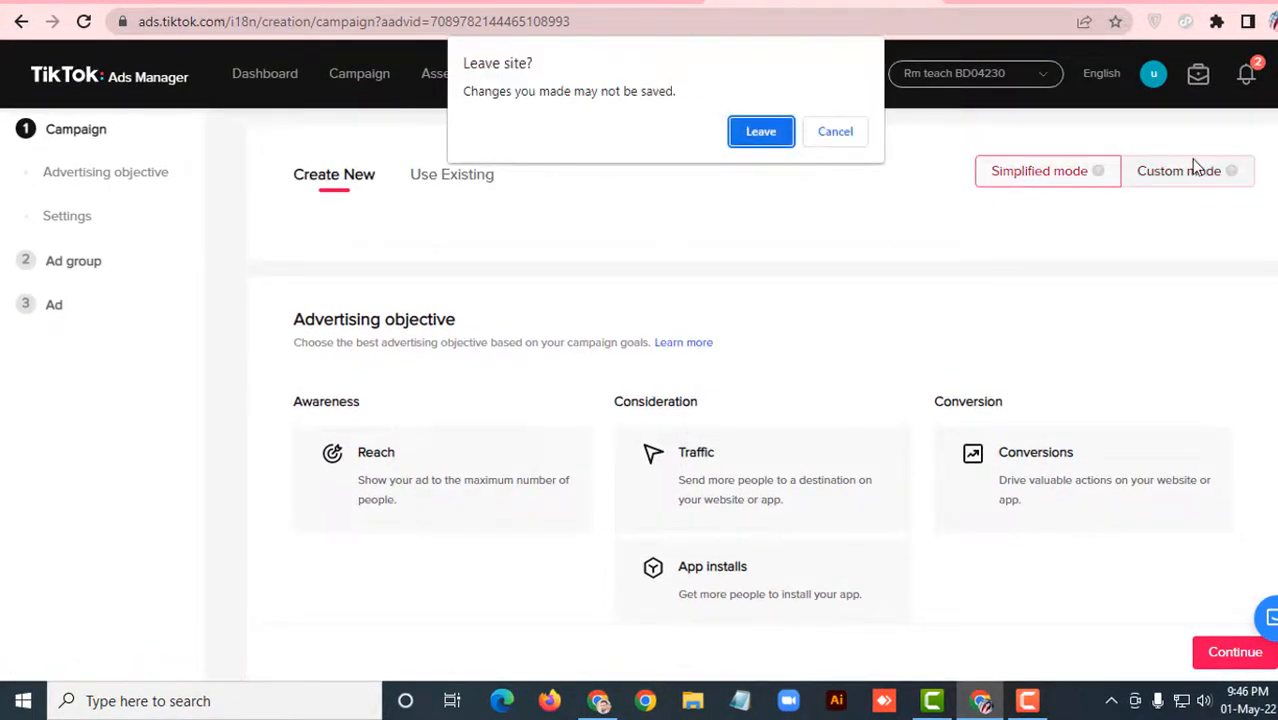
{"action": "left_click", "coordinate": [840, 131]}
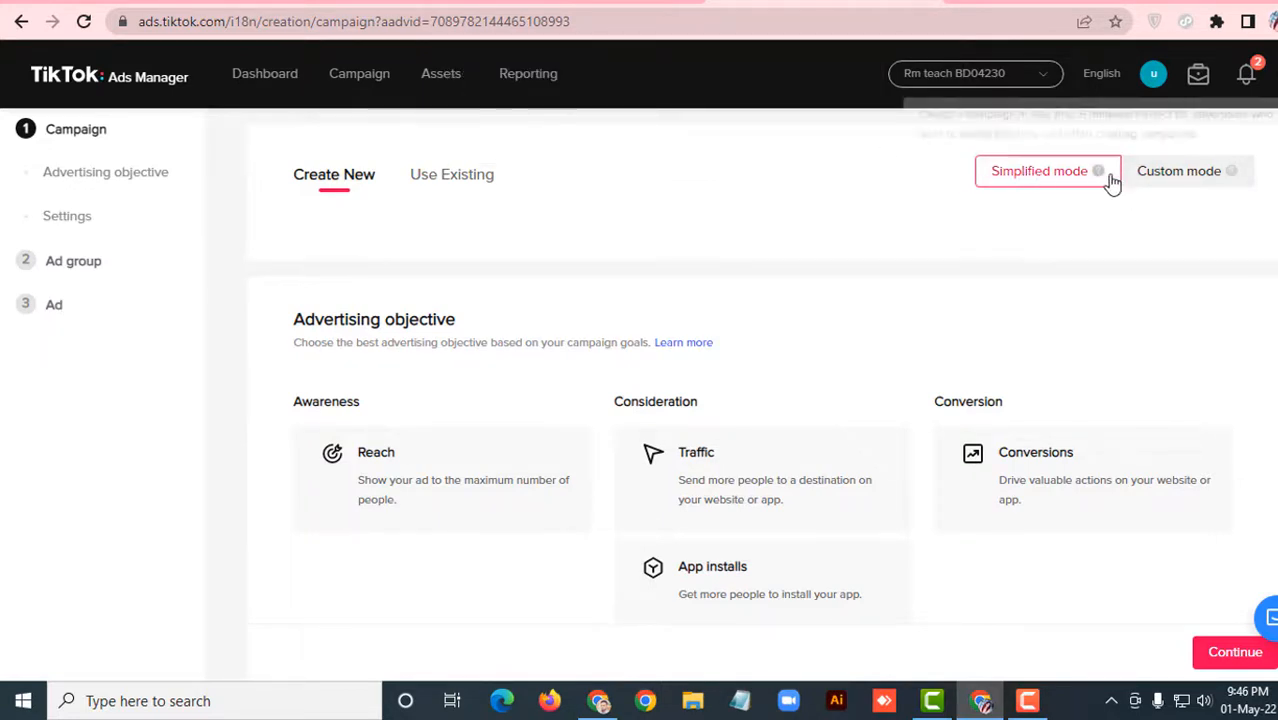
{"action": "left_click", "coordinate": [1141, 178]}
{"action": "left_click", "coordinate": [1045, 180]}
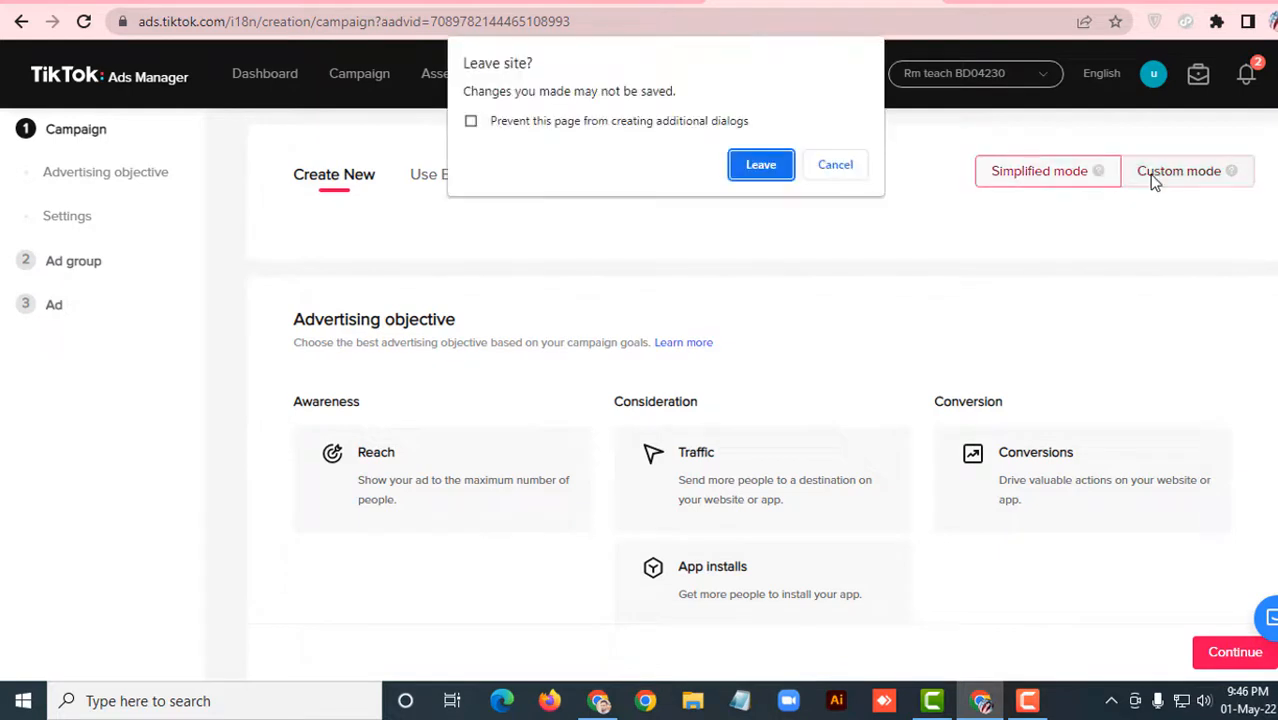
{"action": "left_click", "coordinate": [760, 170]}
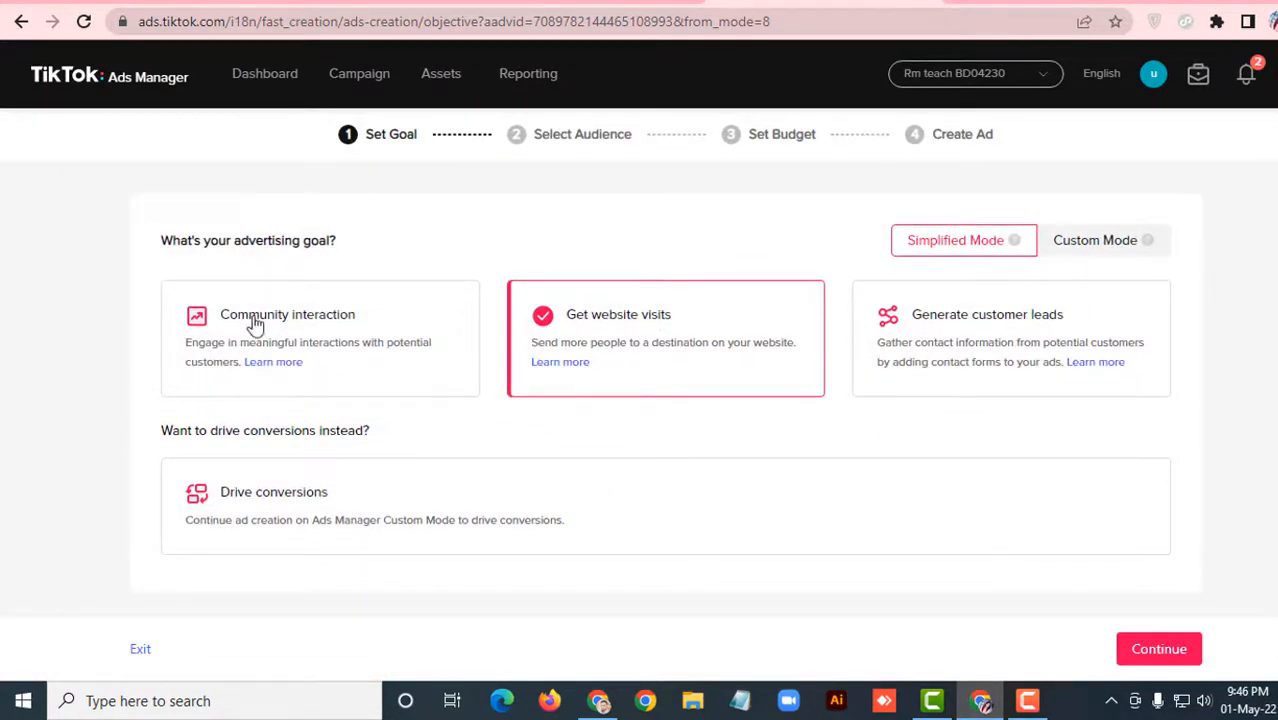
{"action": "left_click", "coordinate": [1093, 242]}
{"action": "left_click", "coordinate": [750, 421]}
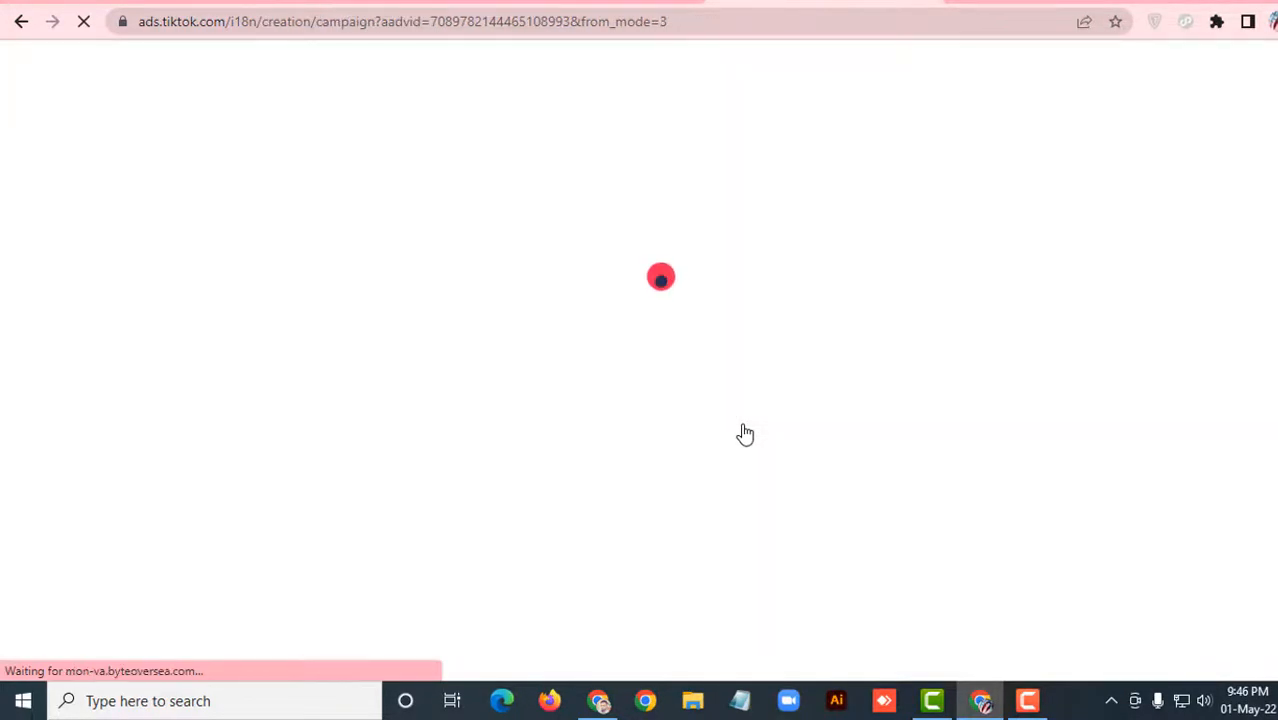
Step: Close the Google search results tab and return to the TikTok Ads Manager campaign page
{"action": "left_click", "coordinate": [706, 2]}
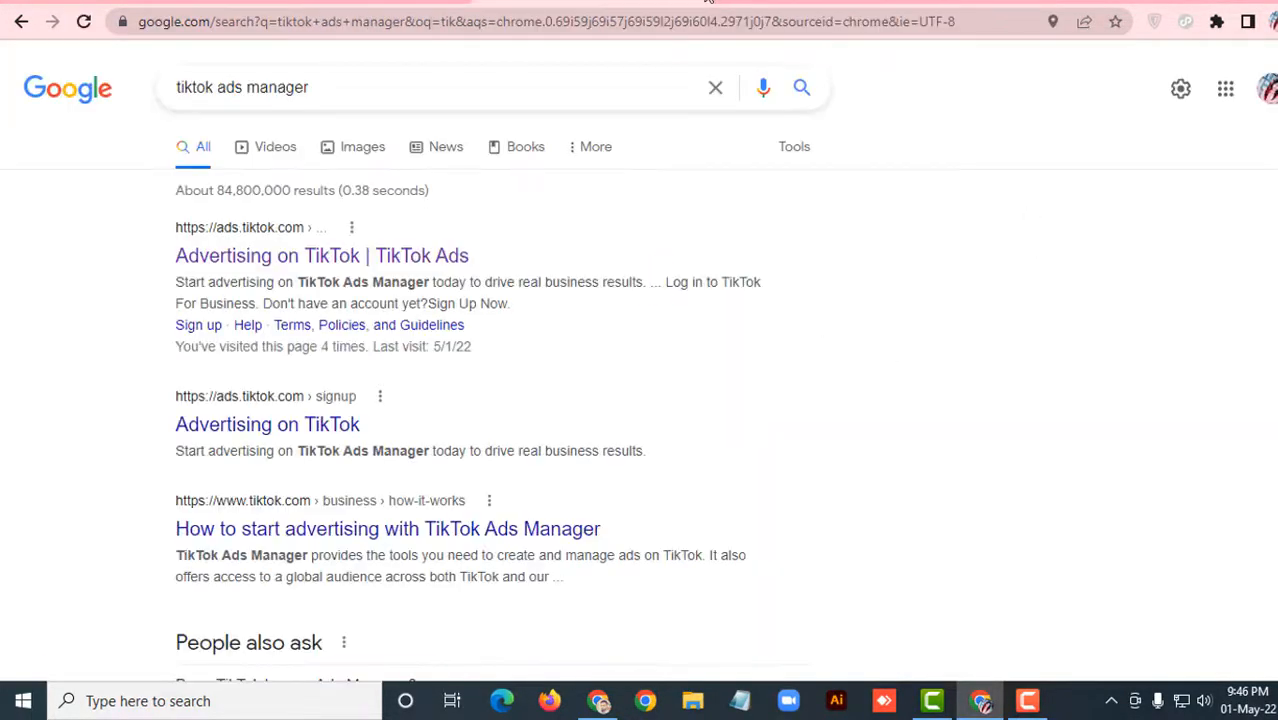
{"action": "left_click", "coordinate": [664, 1]}
{"action": "left_click", "coordinate": [406, 1]}
{"action": "left_click", "coordinate": [530, 1]}
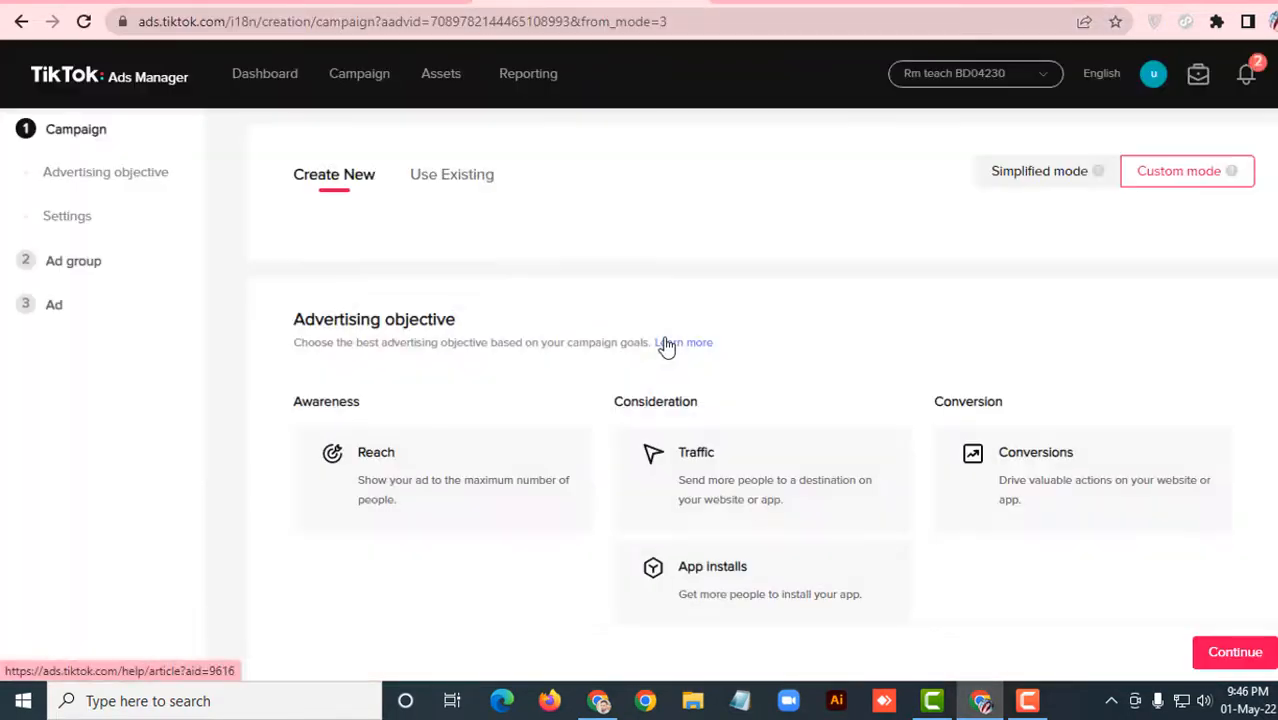
Step: Choose Traffic under Consideration as the campaign's advertising objective
{"action": "scroll", "coordinate": [659, 345], "scroll_direction": "down", "scroll_amount": 2}
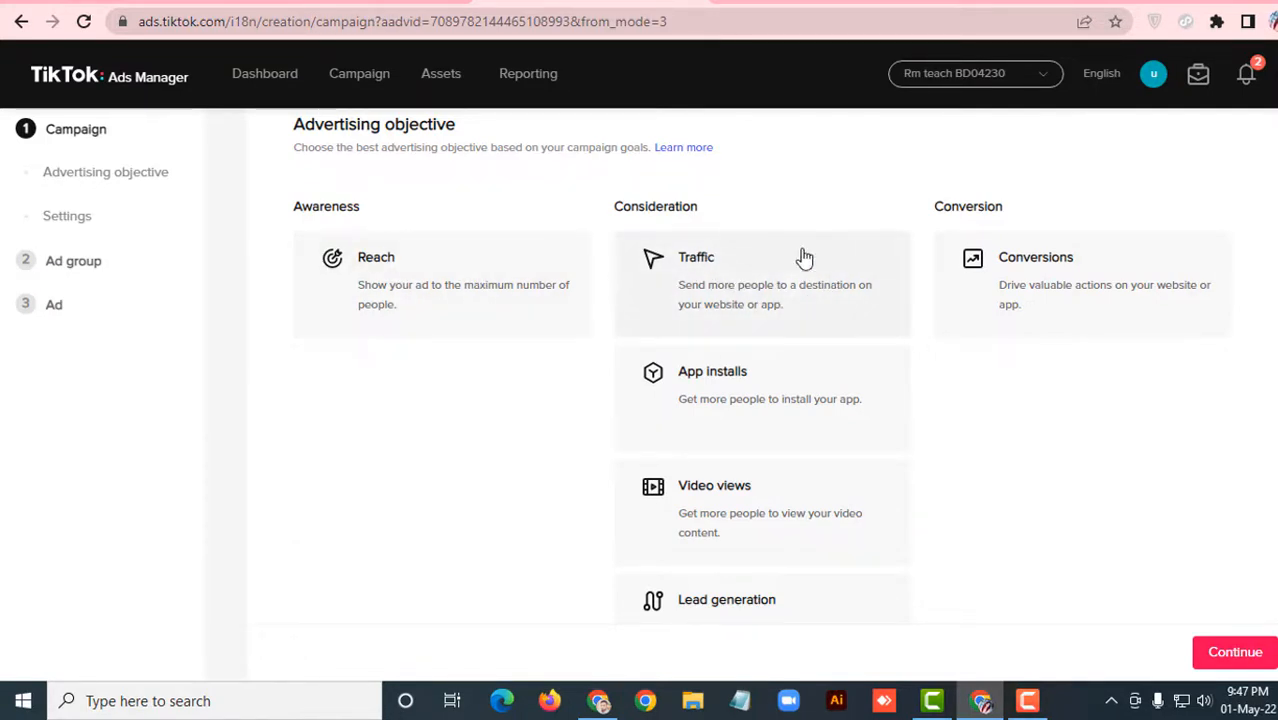
{"action": "scroll", "coordinate": [785, 308], "scroll_direction": "down", "scroll_amount": 2}
{"action": "scroll", "coordinate": [785, 310], "scroll_direction": "up", "scroll_amount": 4}
{"action": "scroll", "coordinate": [713, 400], "scroll_direction": "down", "scroll_amount": 2}
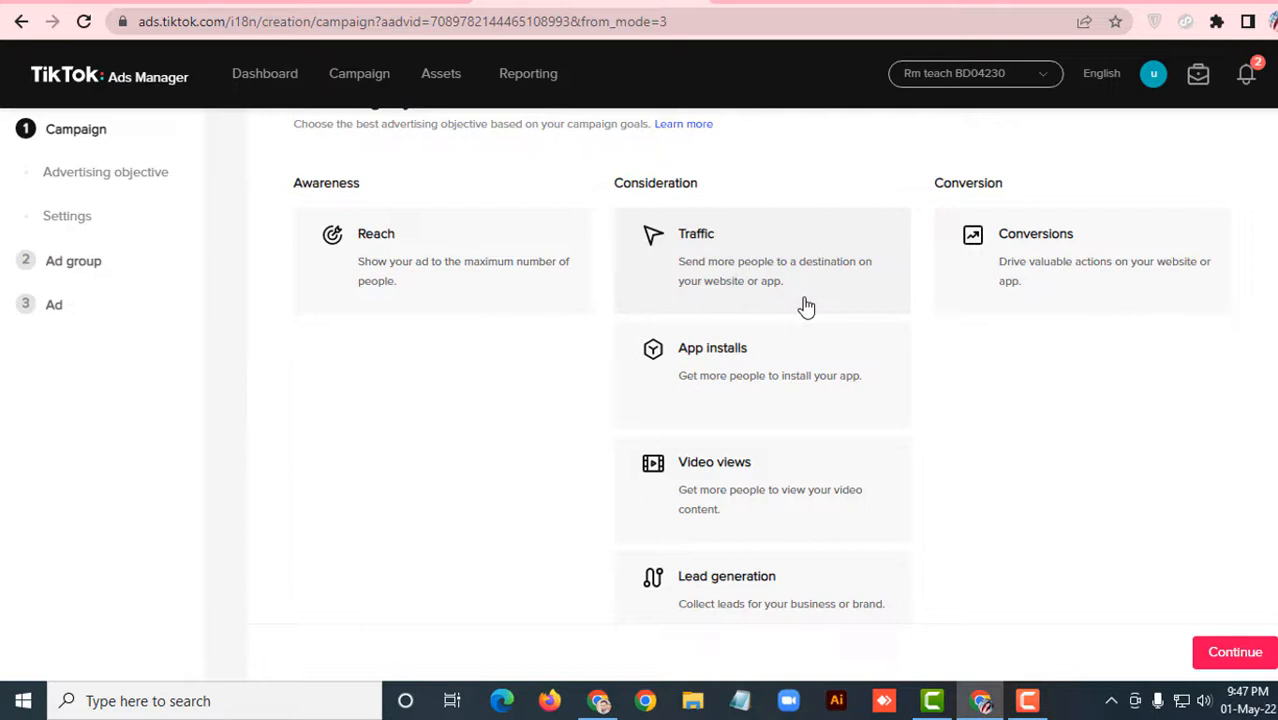
{"action": "left_click", "coordinate": [760, 266]}
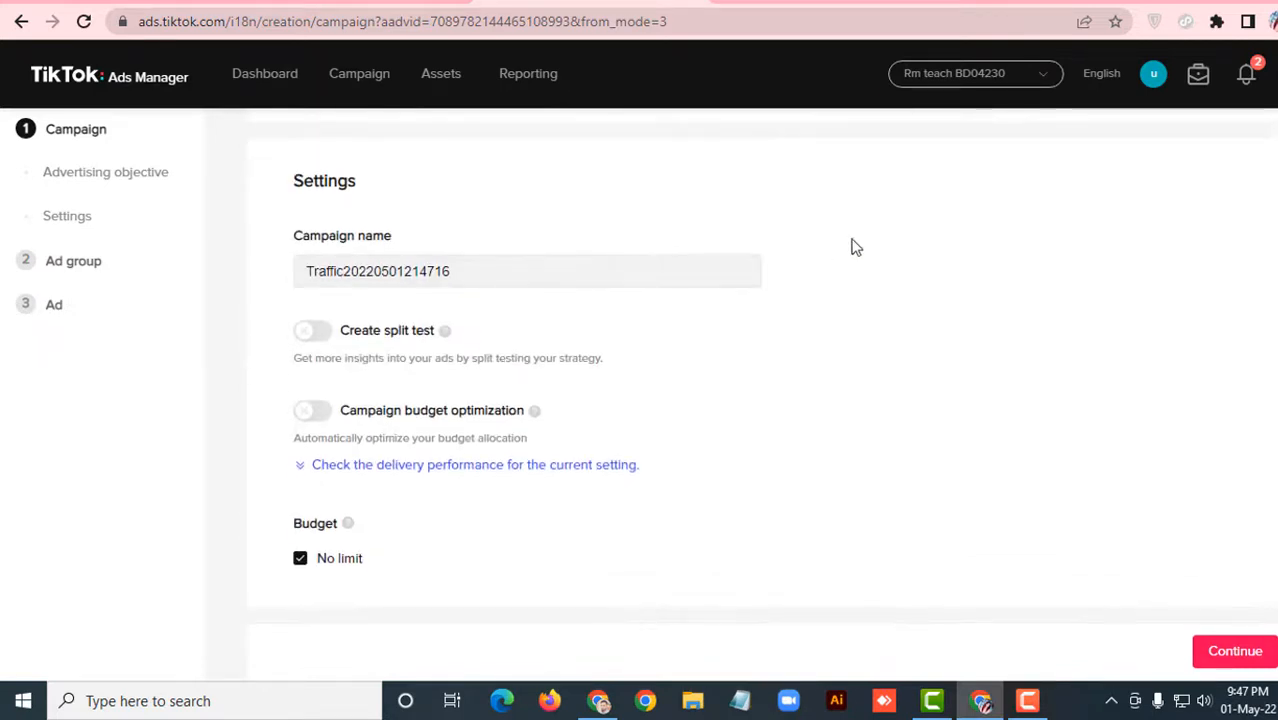
Step: Rename the campaign as "Traffic ads" in its settings
{"action": "left_click_drag", "start_coordinate": [517, 271], "coordinate": [338, 277]}
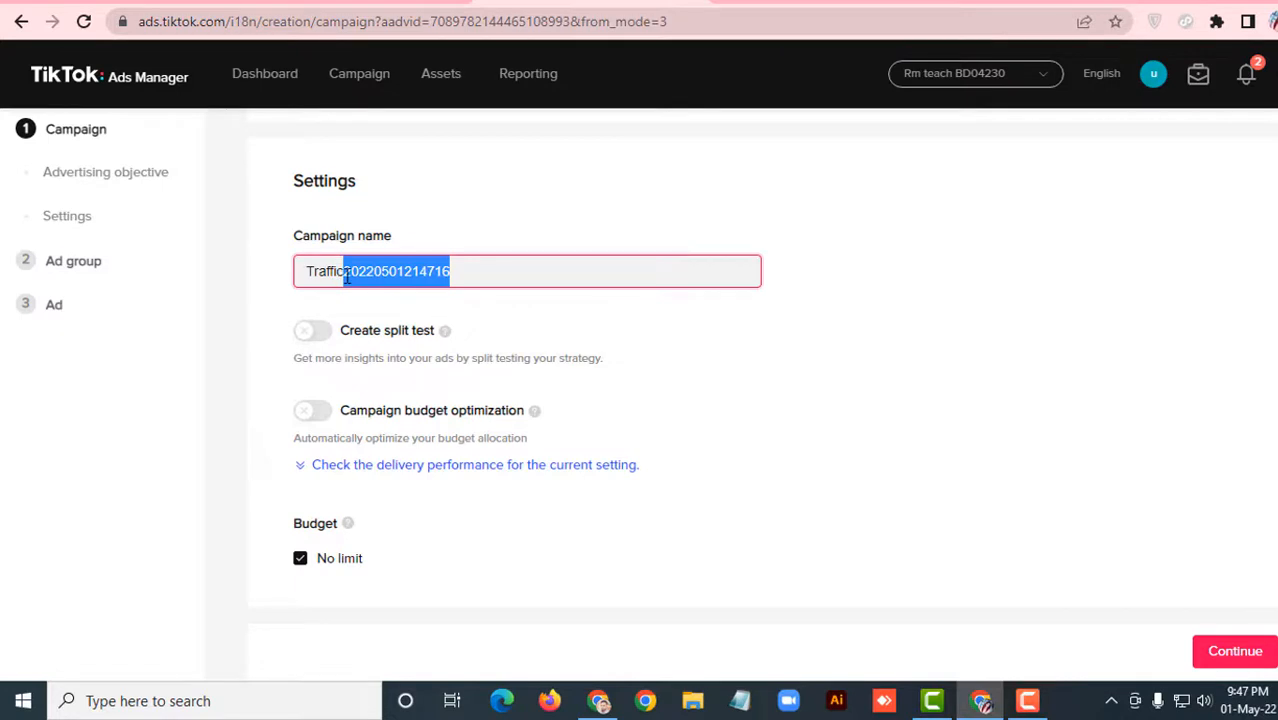
{"action": "key", "text": "BackSpace"}
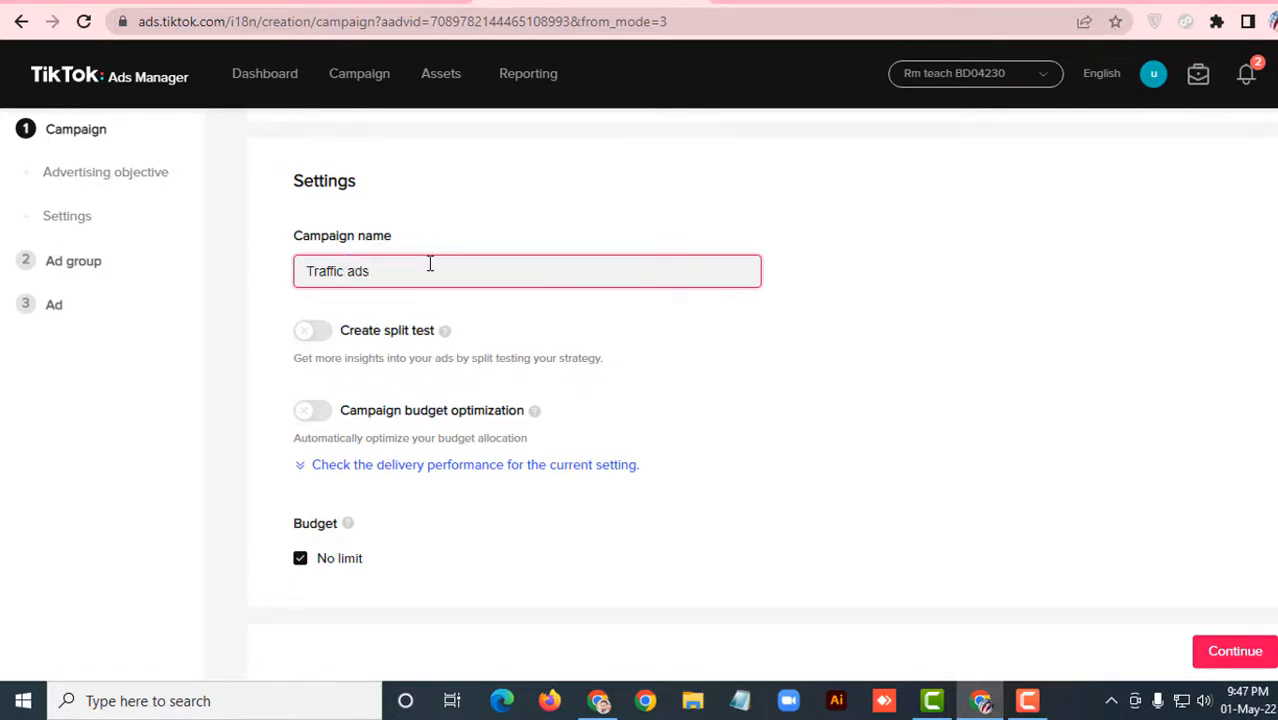
{"action": "scroll", "coordinate": [549, 272], "scroll_direction": "up", "scroll_amount": 5}
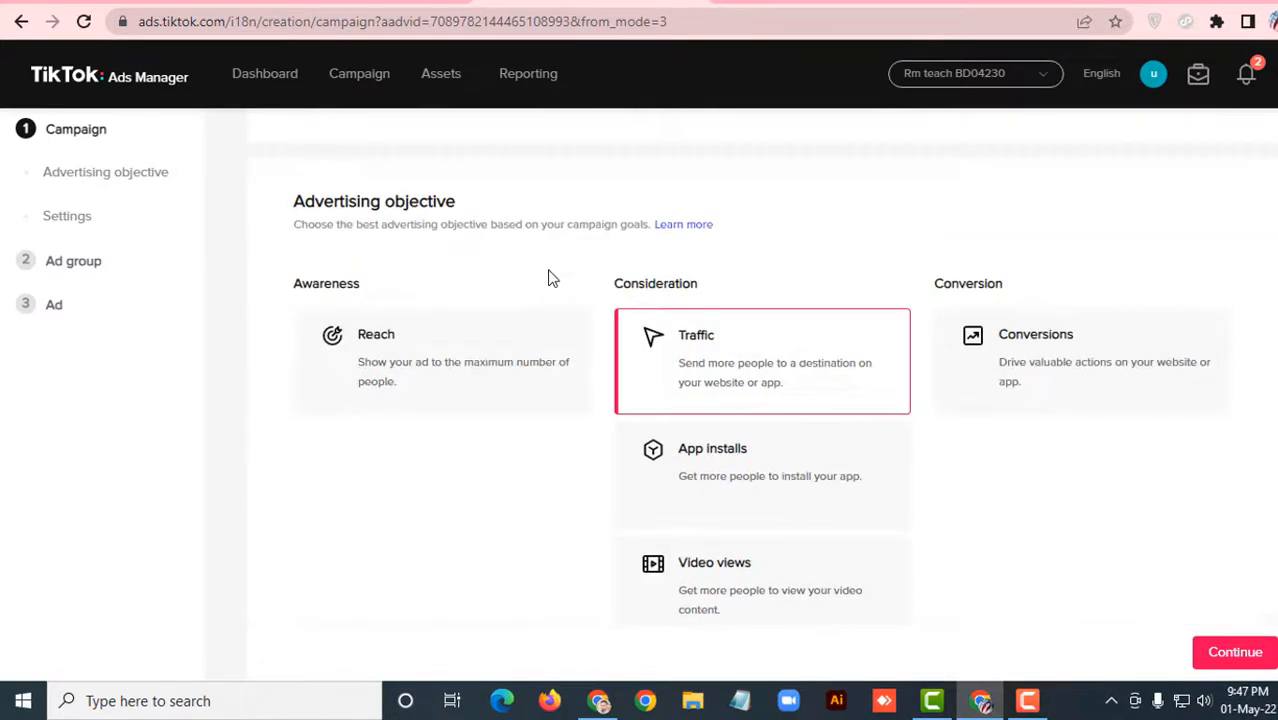
{"action": "scroll", "coordinate": [549, 272], "scroll_direction": "down", "scroll_amount": 5}
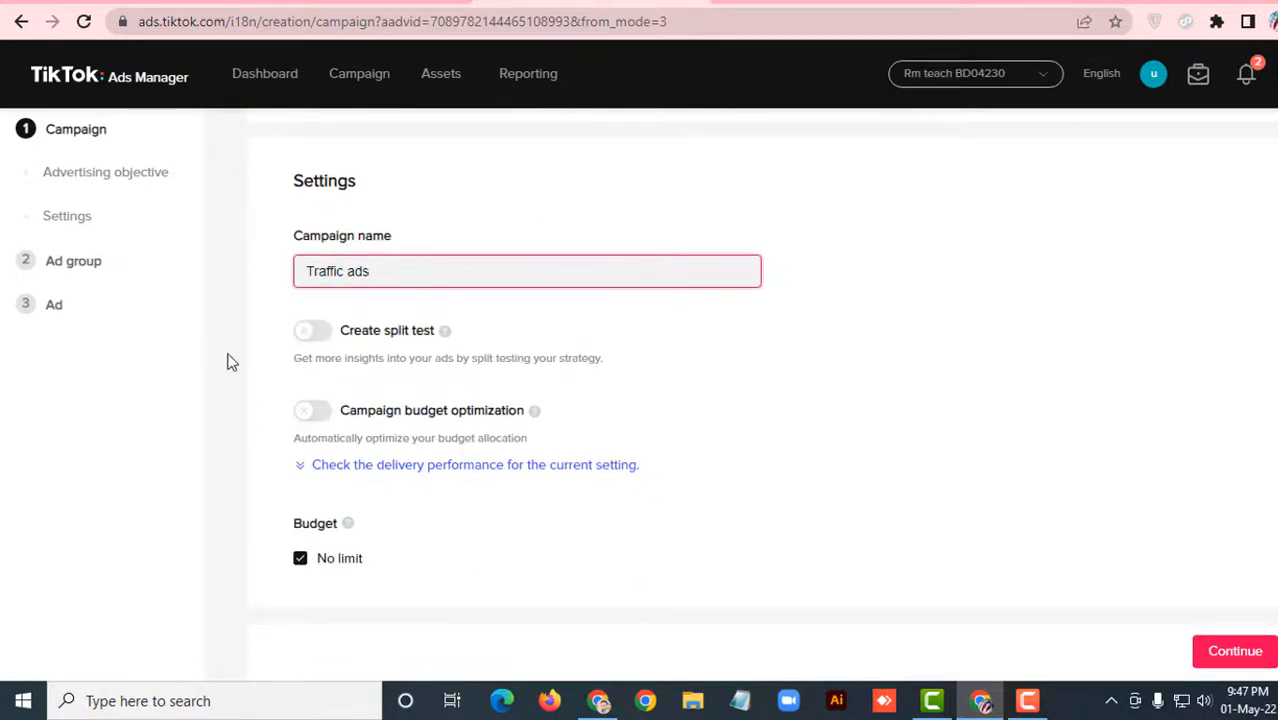
Step: Turn the Create split test and Campaign budget optimization options on and off again, one after the other
{"action": "left_click", "coordinate": [318, 334]}
{"action": "left_click", "coordinate": [316, 334]}
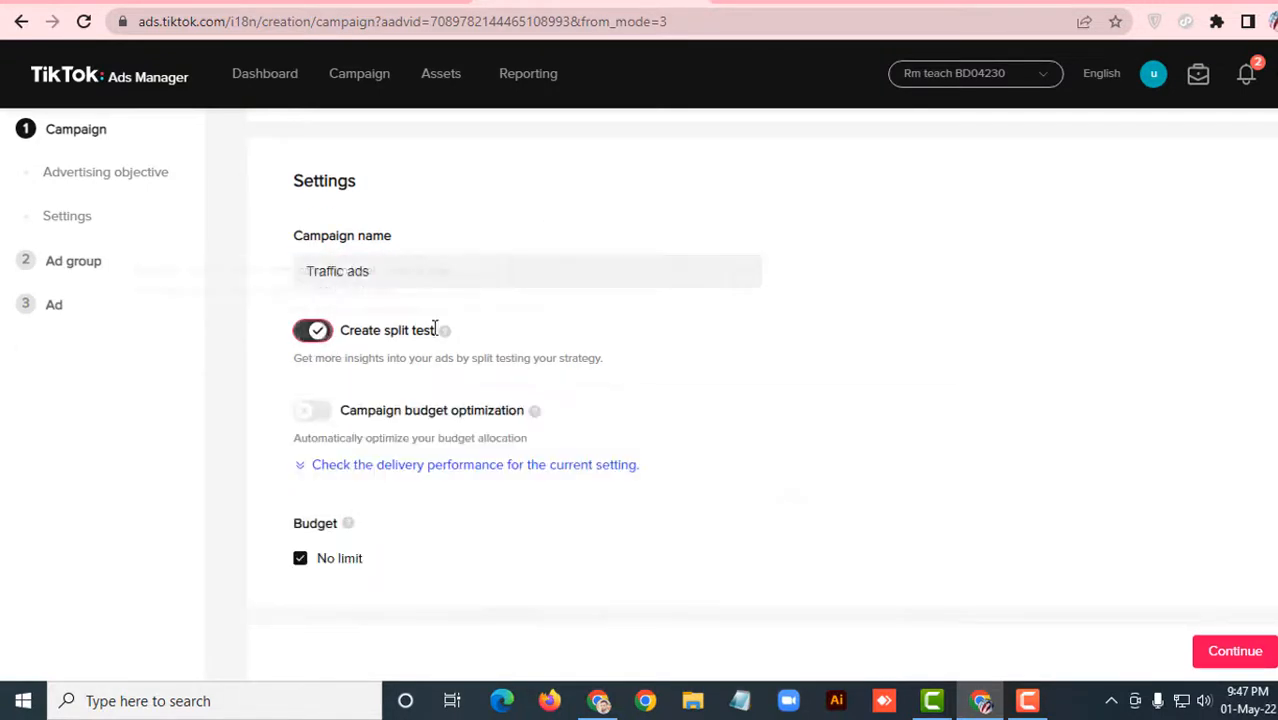
{"action": "left_click", "coordinate": [314, 411]}
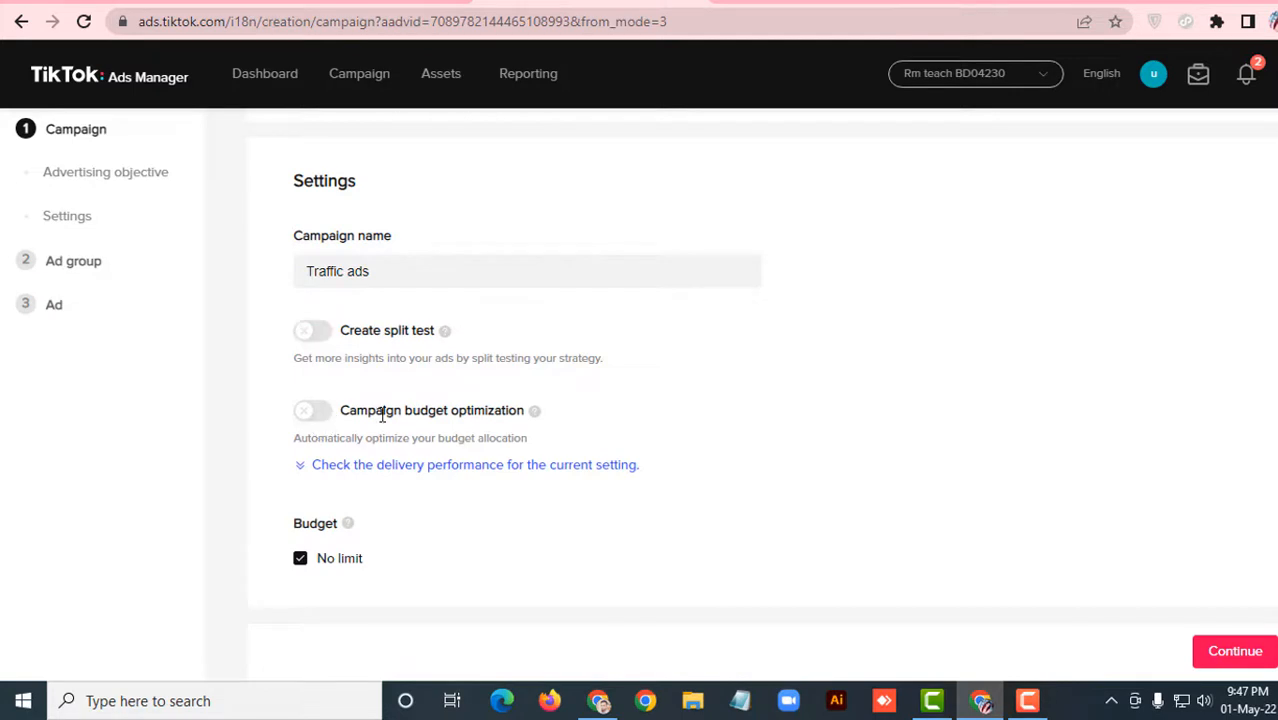
{"action": "scroll", "coordinate": [531, 408], "scroll_direction": "down", "scroll_amount": 2}
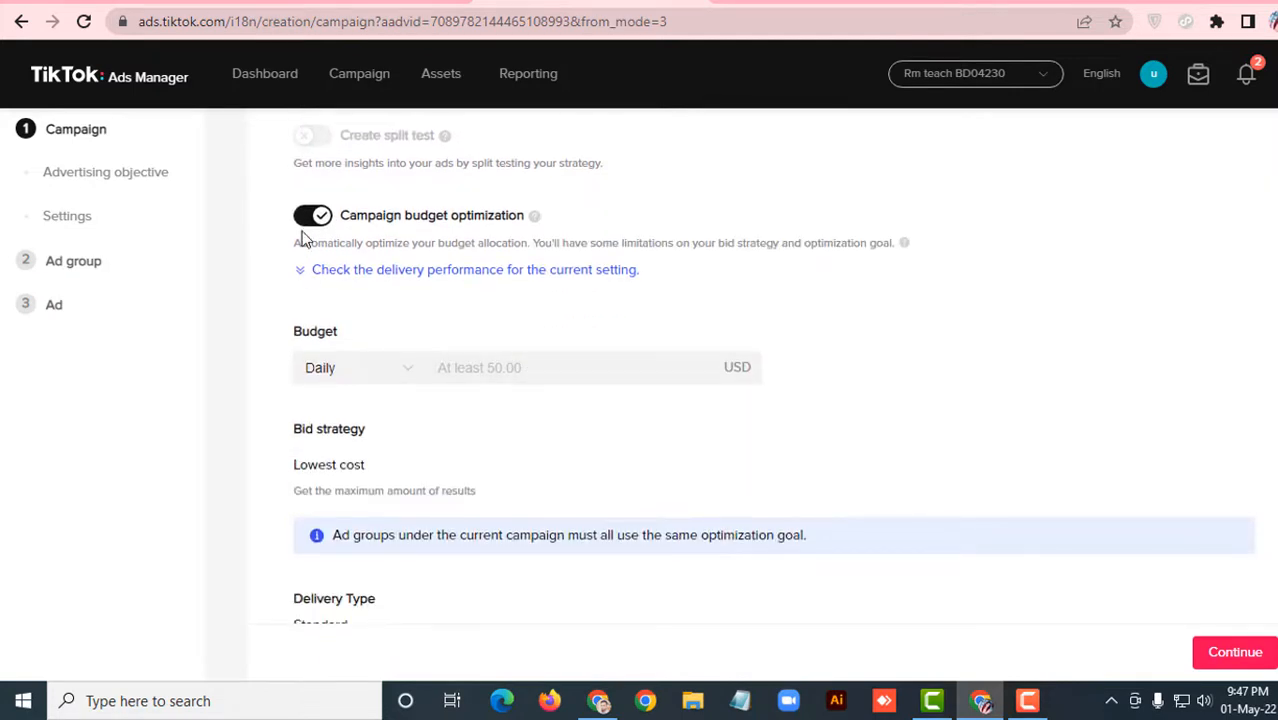
{"action": "left_click", "coordinate": [312, 216]}
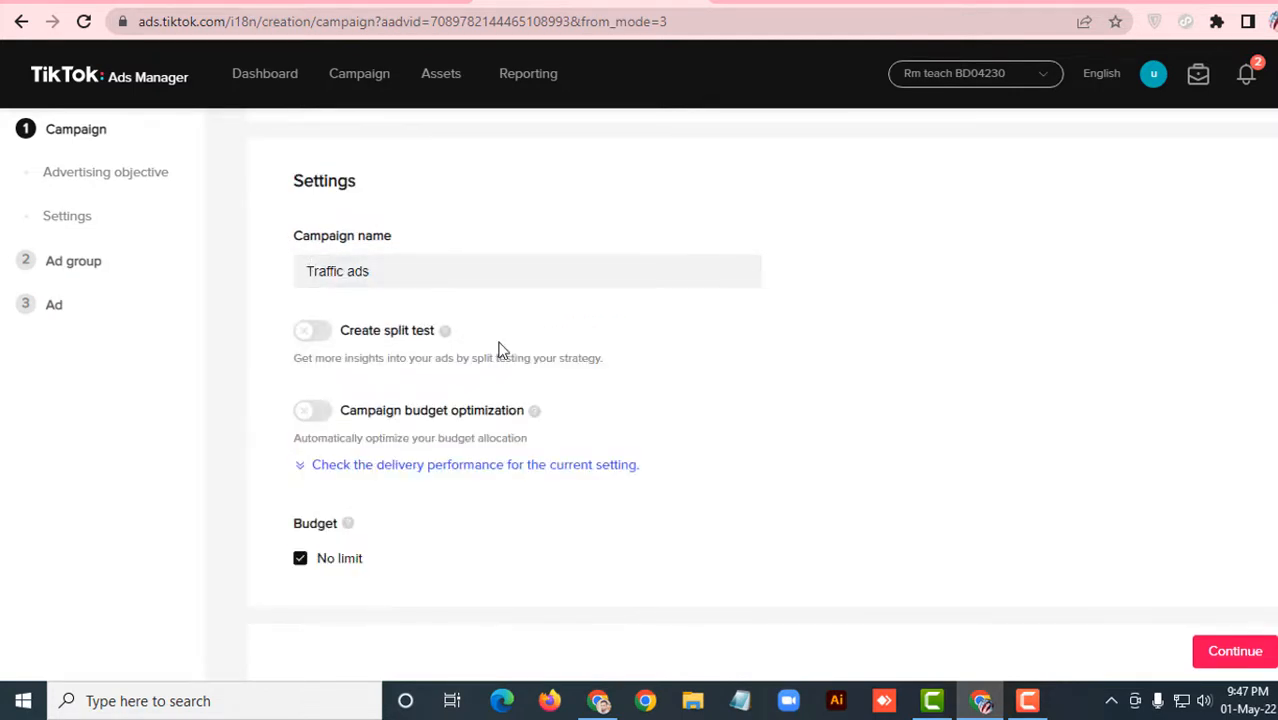
Step: Expand the delivery performance details for the current setting and examine the comparison with and without budget optimization
{"action": "left_click", "coordinate": [425, 465]}
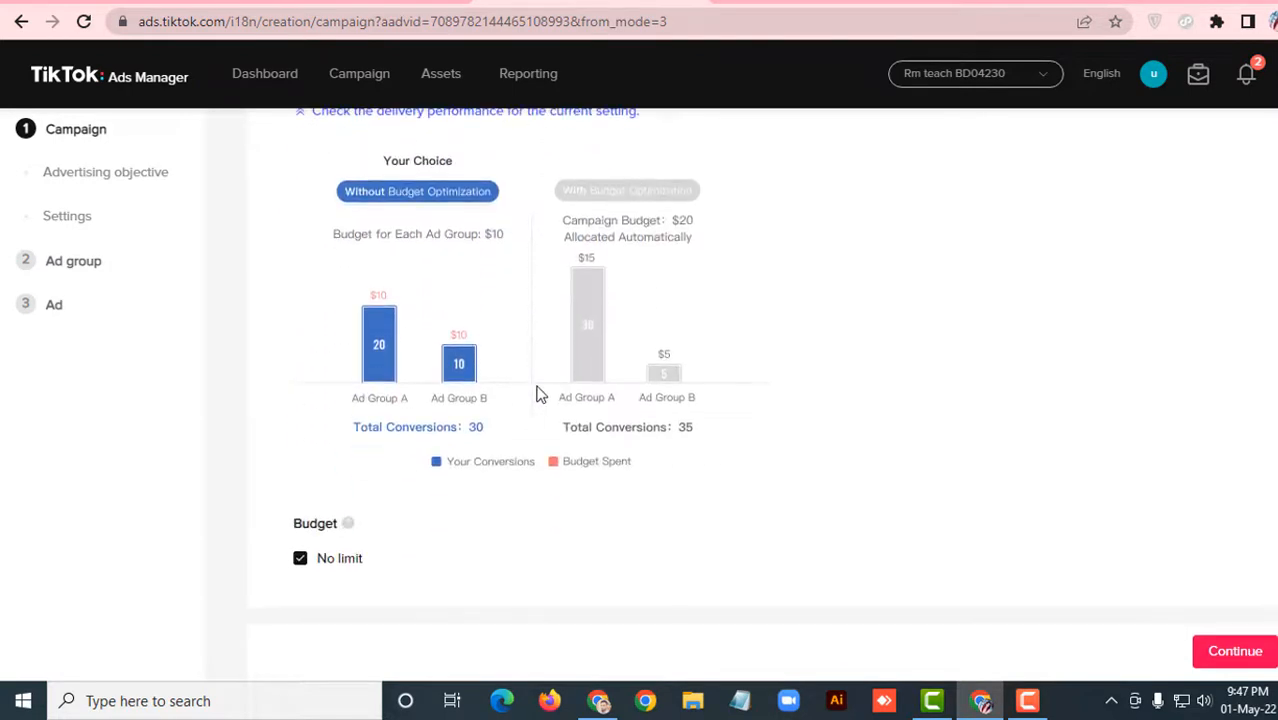
{"action": "scroll", "coordinate": [538, 394], "scroll_direction": "up", "scroll_amount": 3}
{"action": "scroll", "coordinate": [693, 400], "scroll_direction": "down", "scroll_amount": 2}
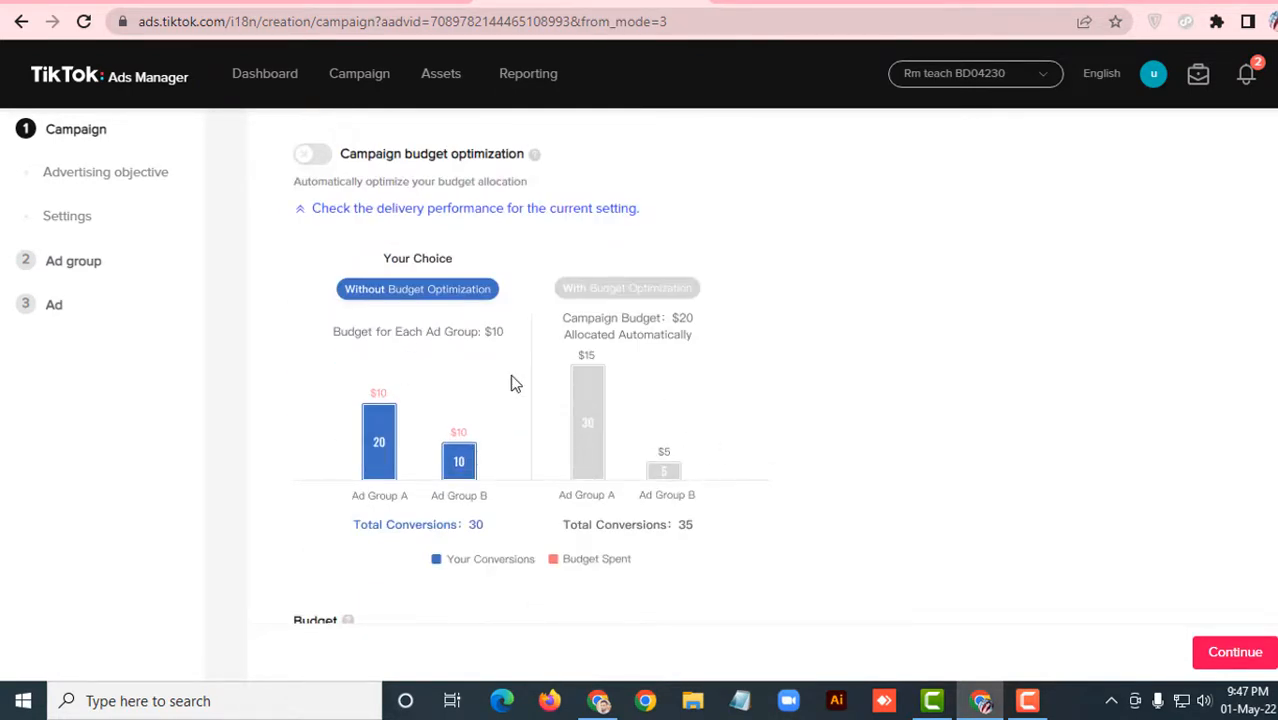
{"action": "scroll", "coordinate": [532, 372], "scroll_direction": "down", "scroll_amount": 1}
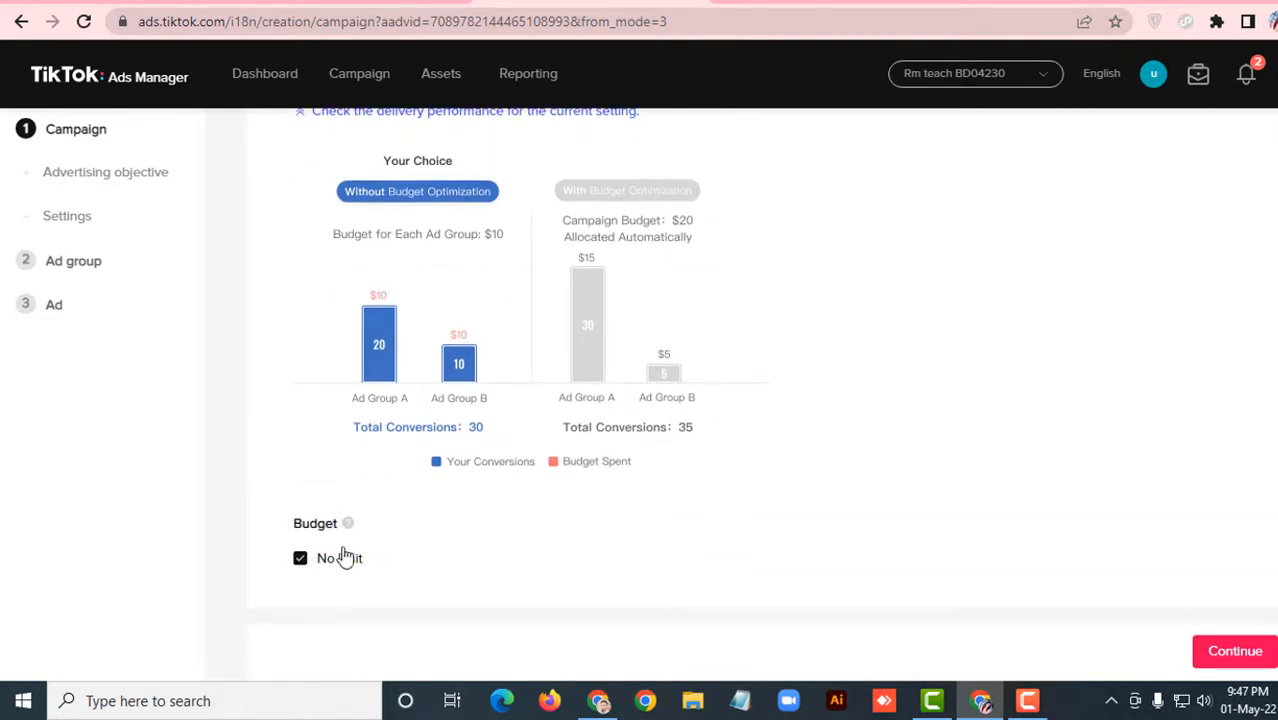
{"action": "scroll", "coordinate": [593, 415], "scroll_direction": "up", "scroll_amount": 1}
{"action": "scroll", "coordinate": [588, 405], "scroll_direction": "up", "scroll_amount": 3}
{"action": "scroll", "coordinate": [500, 480], "scroll_direction": "down", "scroll_amount": 4}
Step: Turn off the No limit budget option to look at the daily budget field, and turn No limit back on
{"action": "left_click", "coordinate": [301, 558]}
{"action": "scroll", "coordinate": [480, 520], "scroll_direction": "down", "scroll_amount": 1}
{"action": "left_click", "coordinate": [533, 557]}
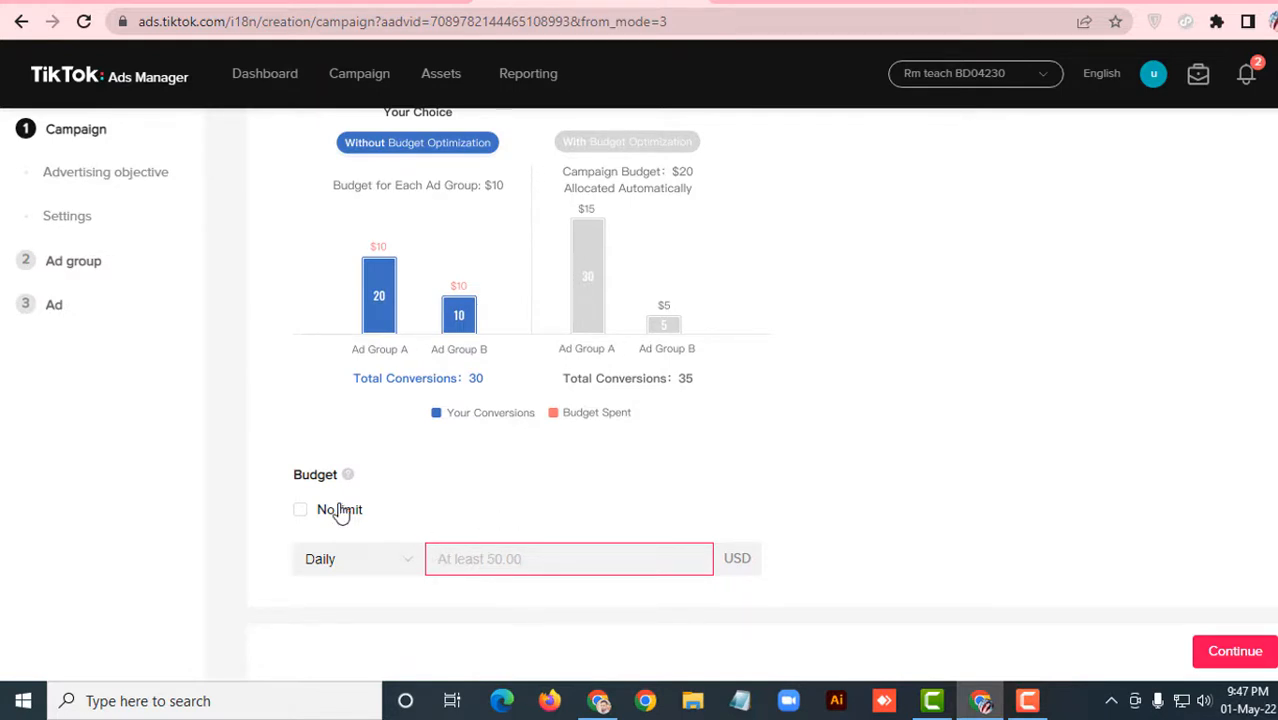
{"action": "left_click", "coordinate": [302, 510]}
{"action": "scroll", "coordinate": [574, 515], "scroll_direction": "up", "scroll_amount": 10}
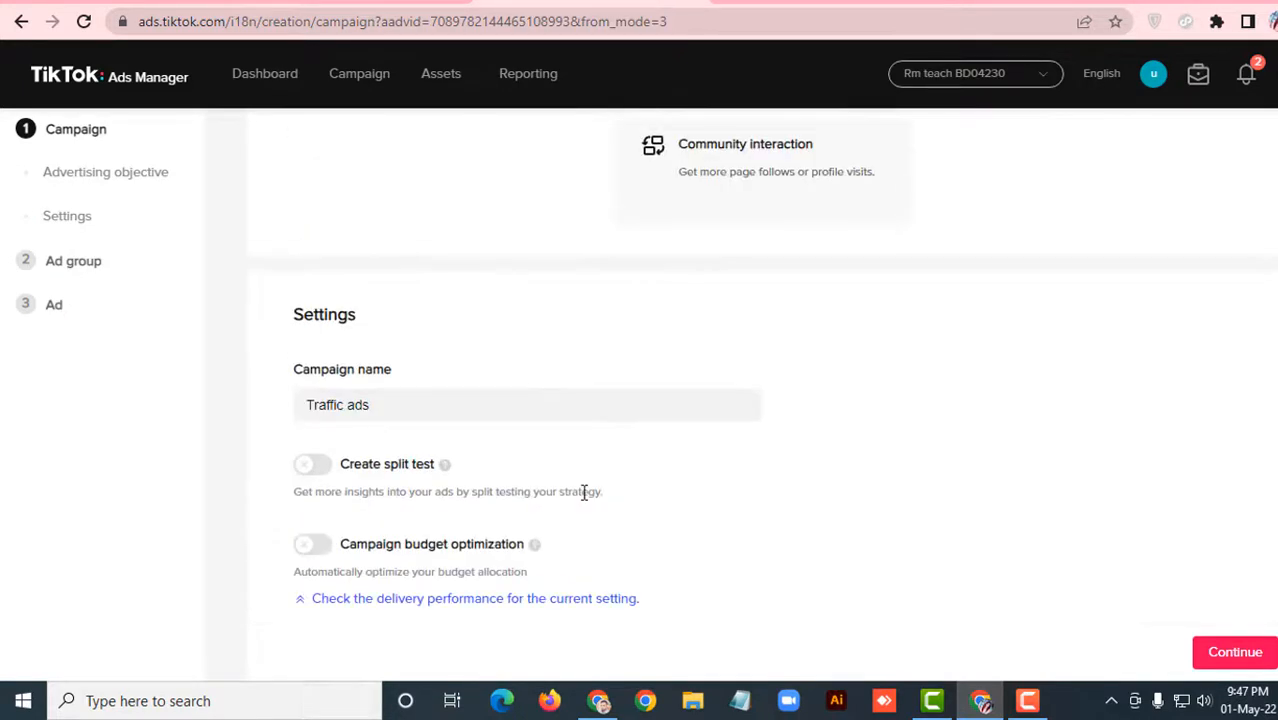
{"action": "scroll", "coordinate": [586, 500], "scroll_direction": "down", "scroll_amount": 6}
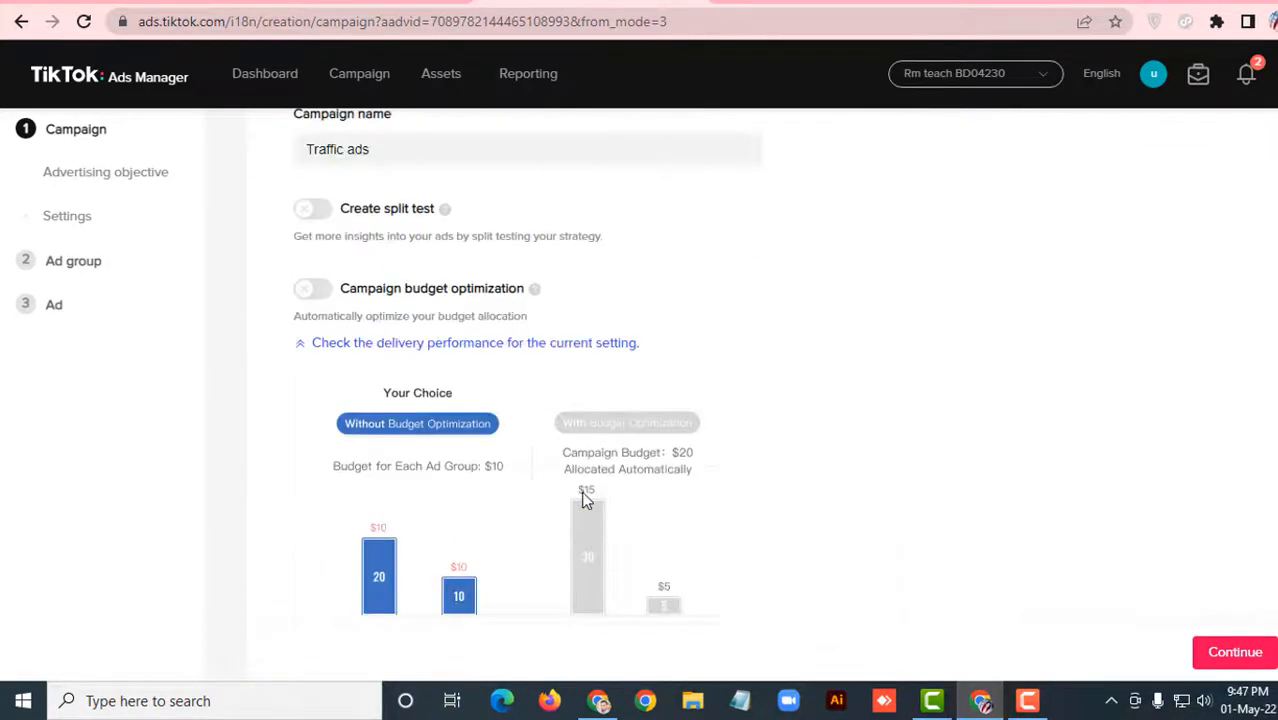
{"action": "scroll", "coordinate": [586, 500], "scroll_direction": "up", "scroll_amount": 1}
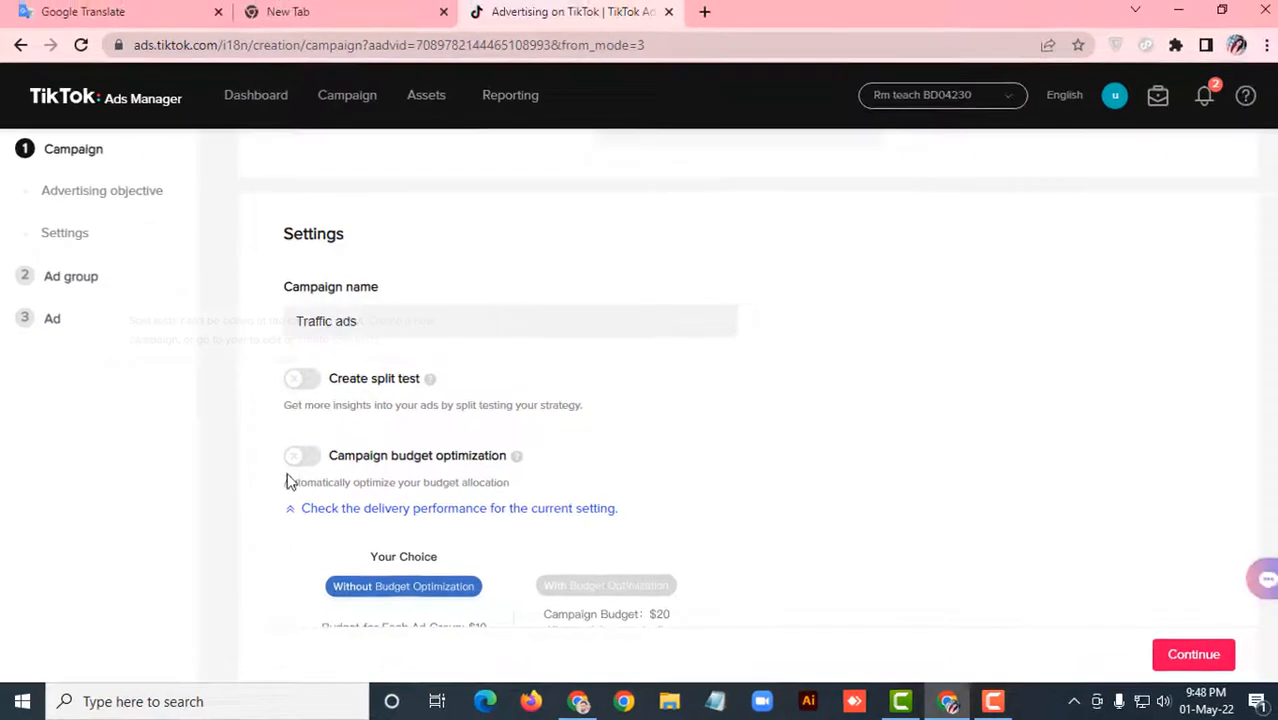
Step: Turn on Campaign budget optimization to look at the performance comparison, daily budget and bid strategy, and turn it back off
{"action": "scroll", "coordinate": [548, 483], "scroll_direction": "down", "scroll_amount": 3}
{"action": "scroll", "coordinate": [548, 483], "scroll_direction": "up", "scroll_amount": 1}
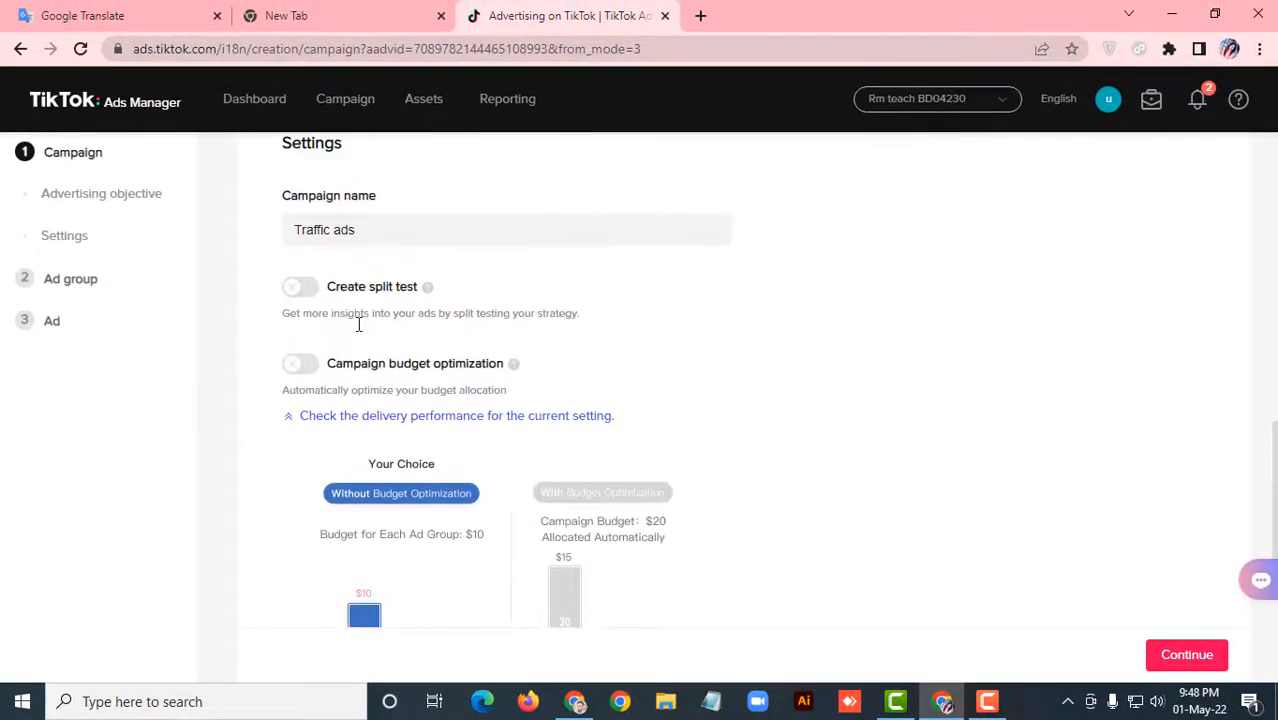
{"action": "left_click", "coordinate": [302, 366]}
{"action": "scroll", "coordinate": [622, 480], "scroll_direction": "down", "scroll_amount": 3}
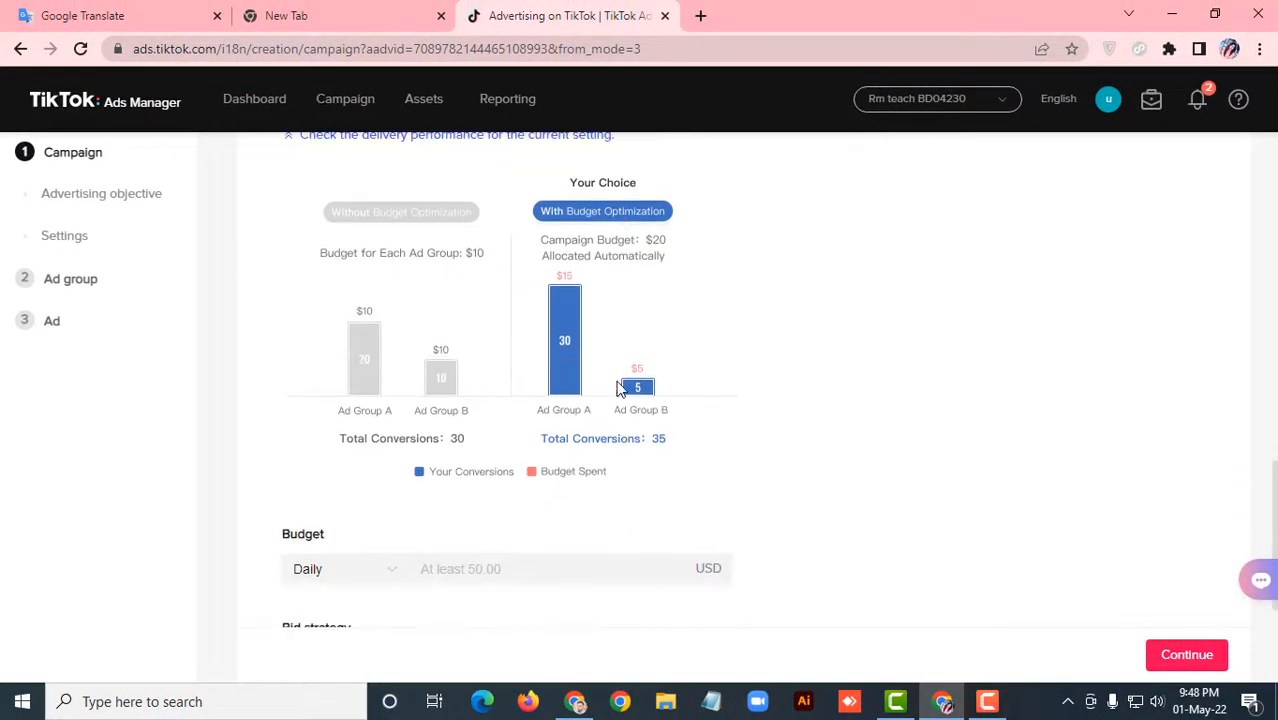
{"action": "scroll", "coordinate": [598, 393], "scroll_direction": "up", "scroll_amount": 2}
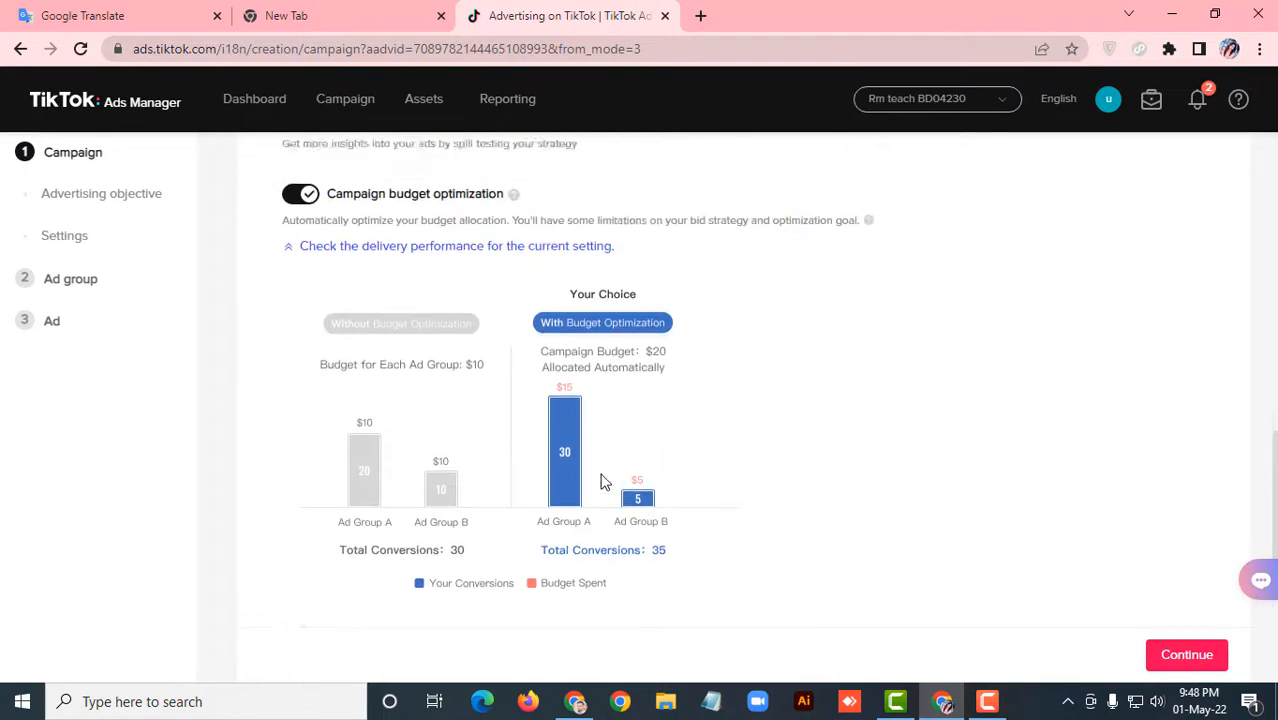
{"action": "scroll", "coordinate": [535, 418], "scroll_direction": "down", "scroll_amount": 4}
{"action": "left_click", "coordinate": [453, 384]}
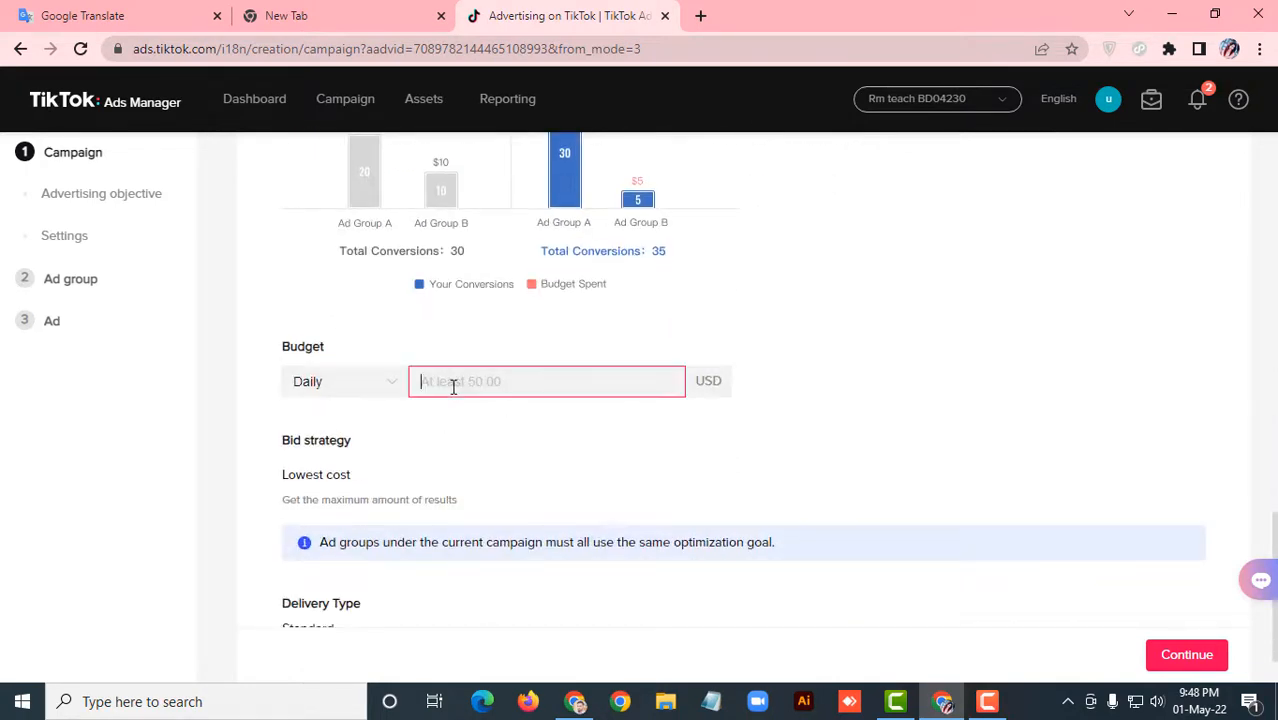
{"action": "scroll", "coordinate": [548, 465], "scroll_direction": "down", "scroll_amount": 1}
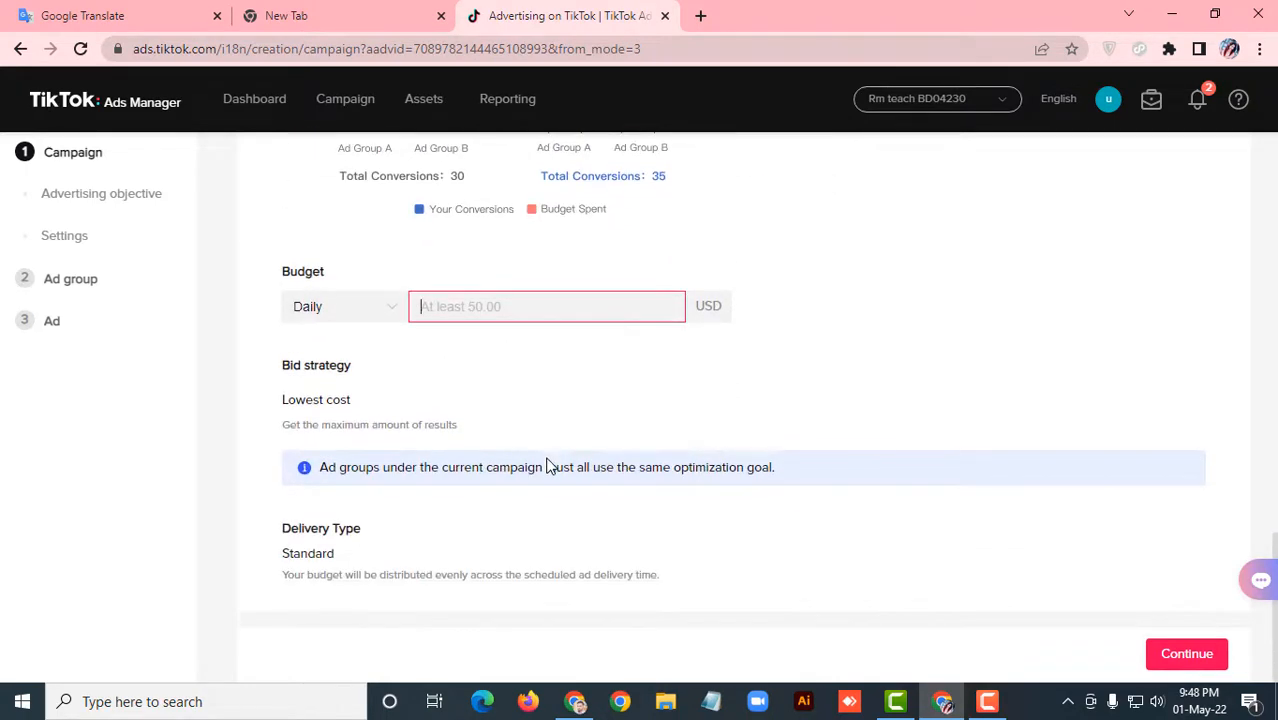
{"action": "scroll", "coordinate": [502, 441], "scroll_direction": "up", "scroll_amount": 5}
{"action": "left_click", "coordinate": [301, 288]}
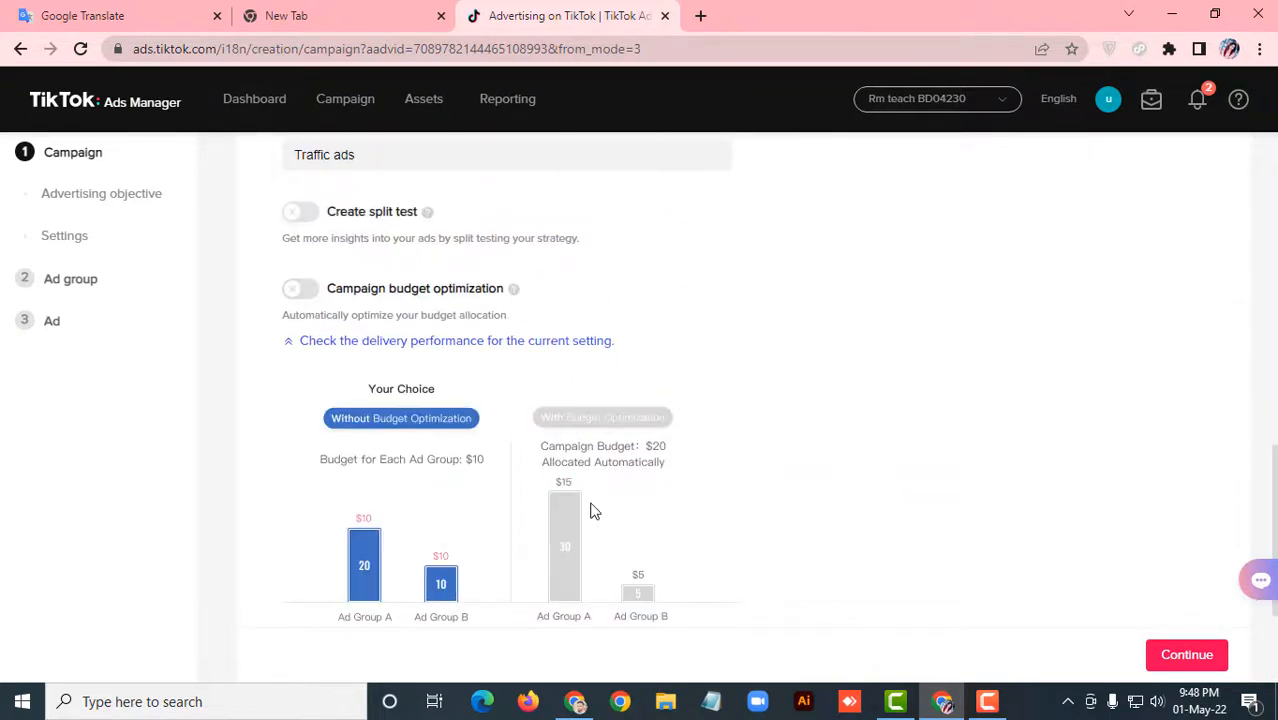
Step: Continue to the ad group stage with the campaign budget at No limit and rename the ad group as "Ad group ads"
{"action": "scroll", "coordinate": [590, 508], "scroll_direction": "down", "scroll_amount": 2}
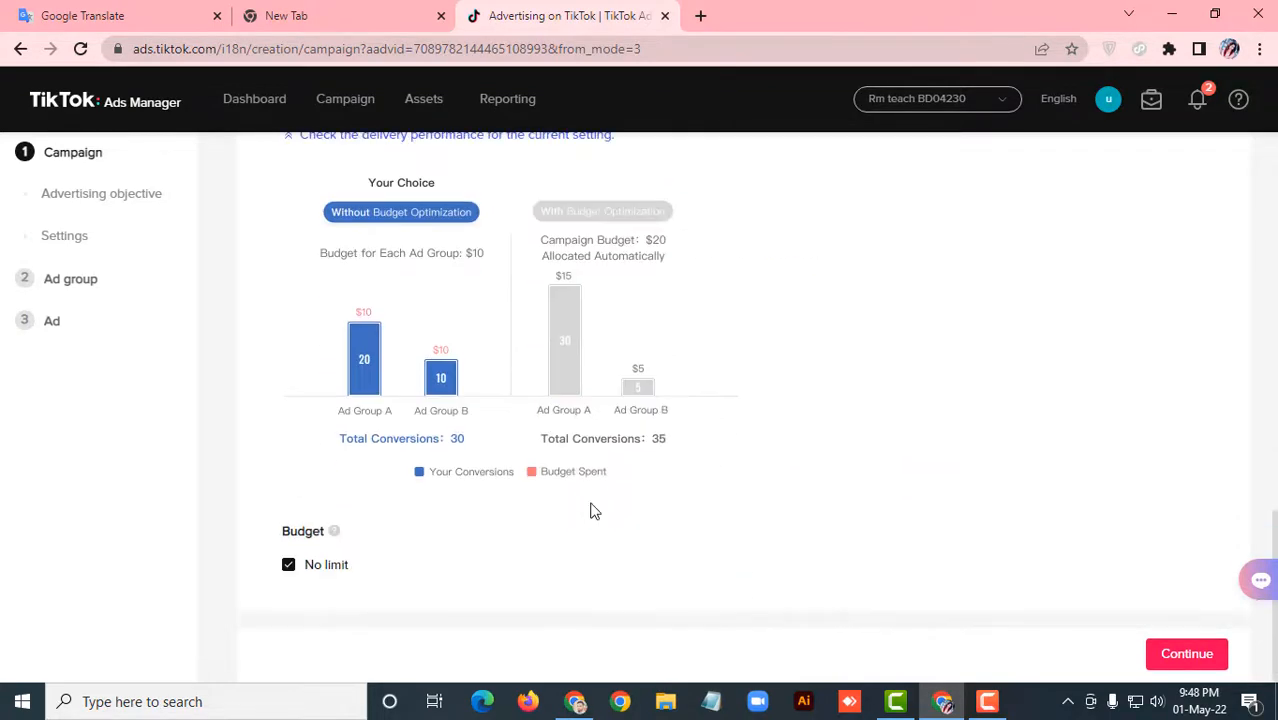
{"action": "left_click", "coordinate": [1196, 660]}
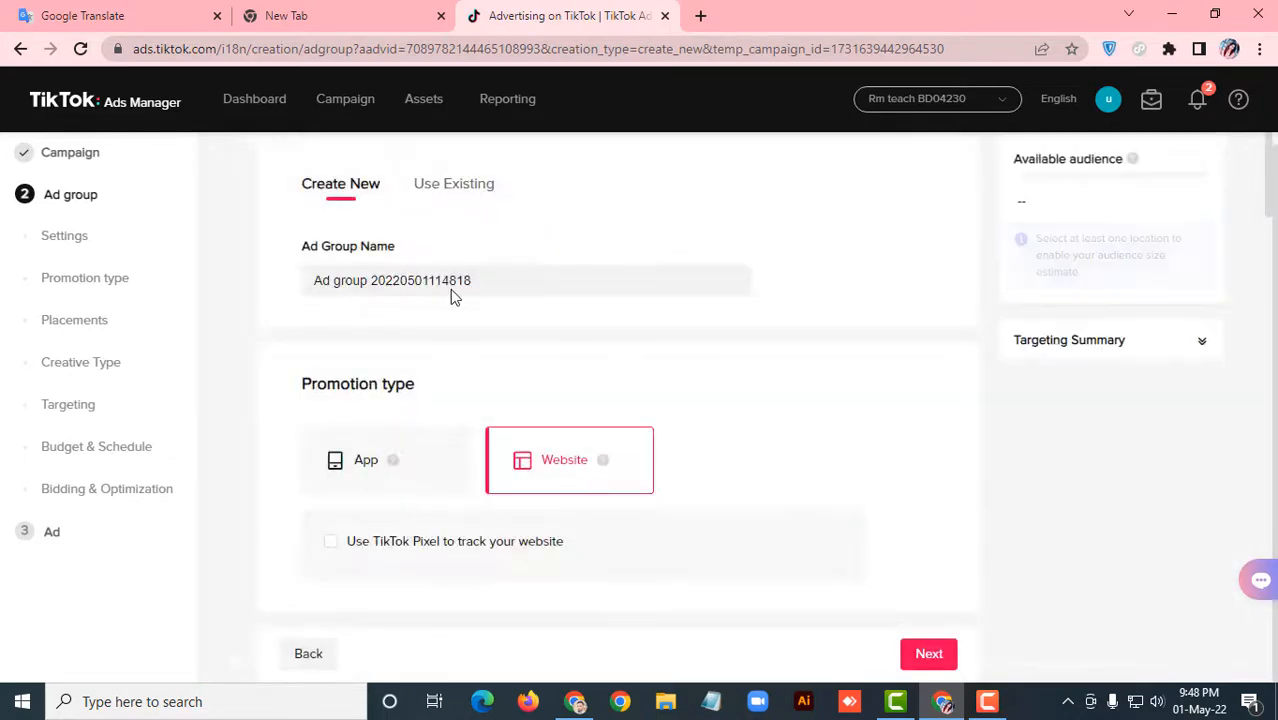
{"action": "left_click_drag", "start_coordinate": [493, 279], "coordinate": [374, 283]}
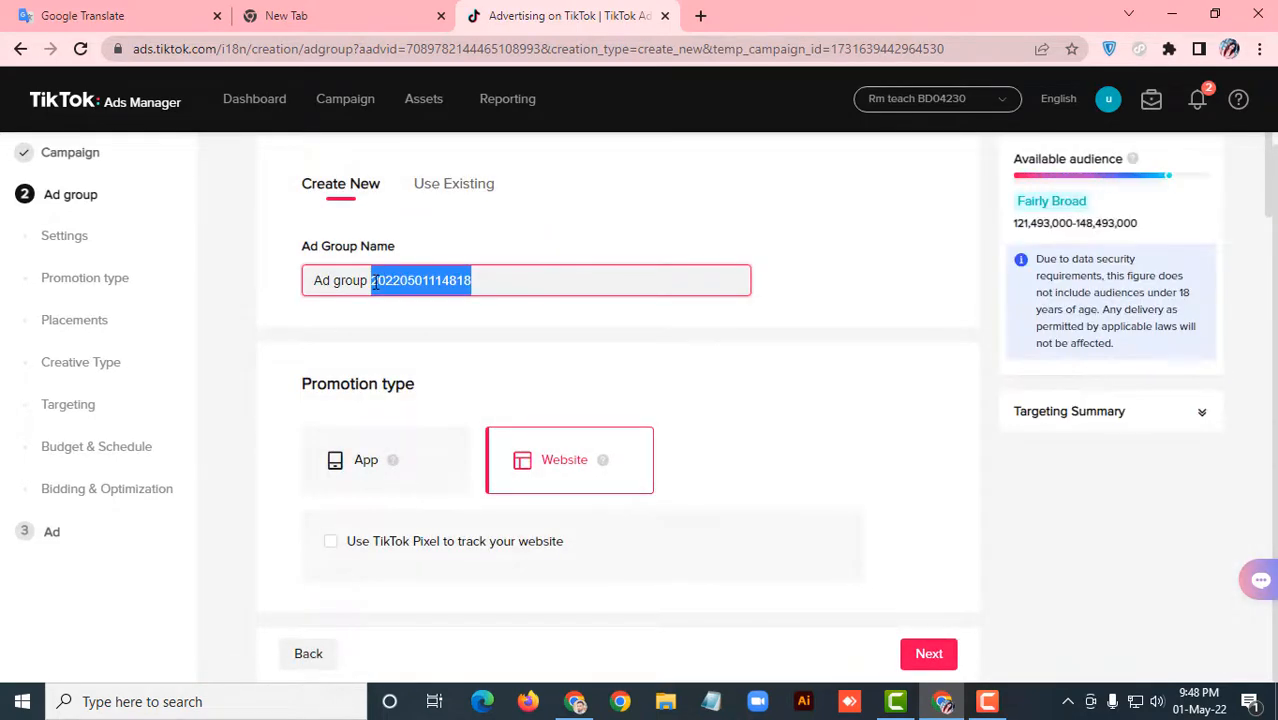
{"action": "key", "text": "BackSpace"}
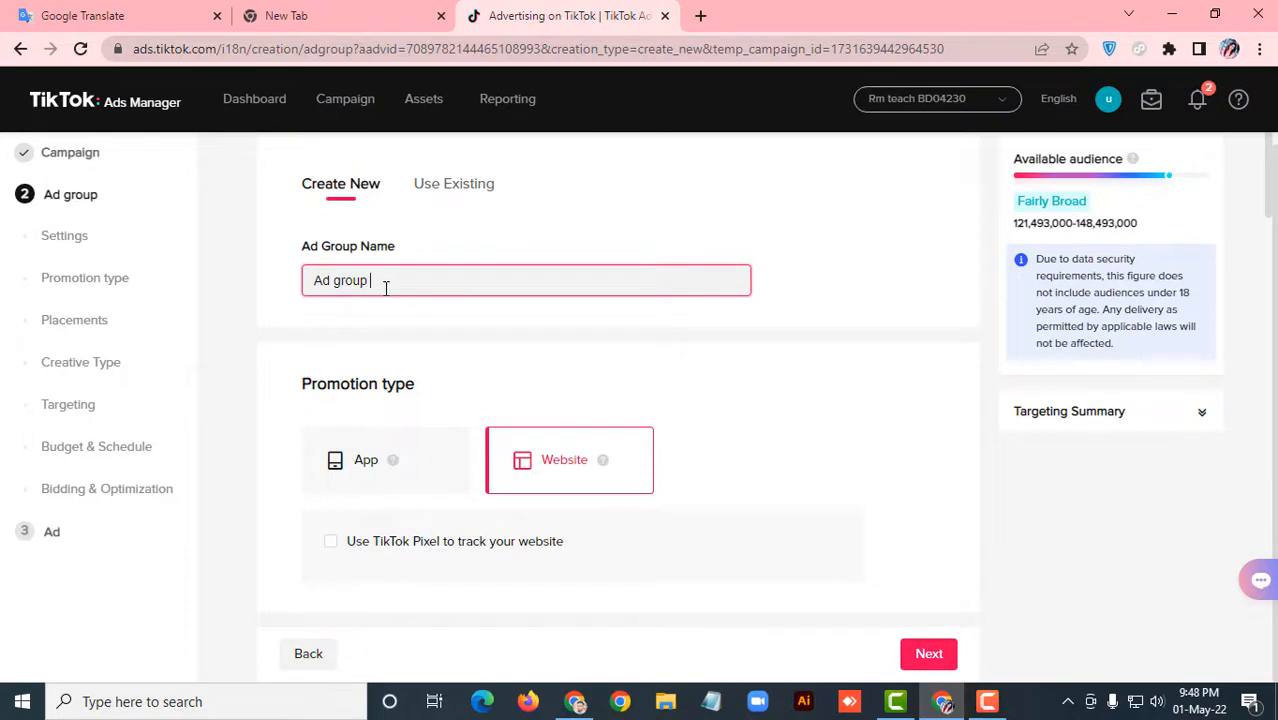
{"action": "left_click", "coordinate": [471, 347]}
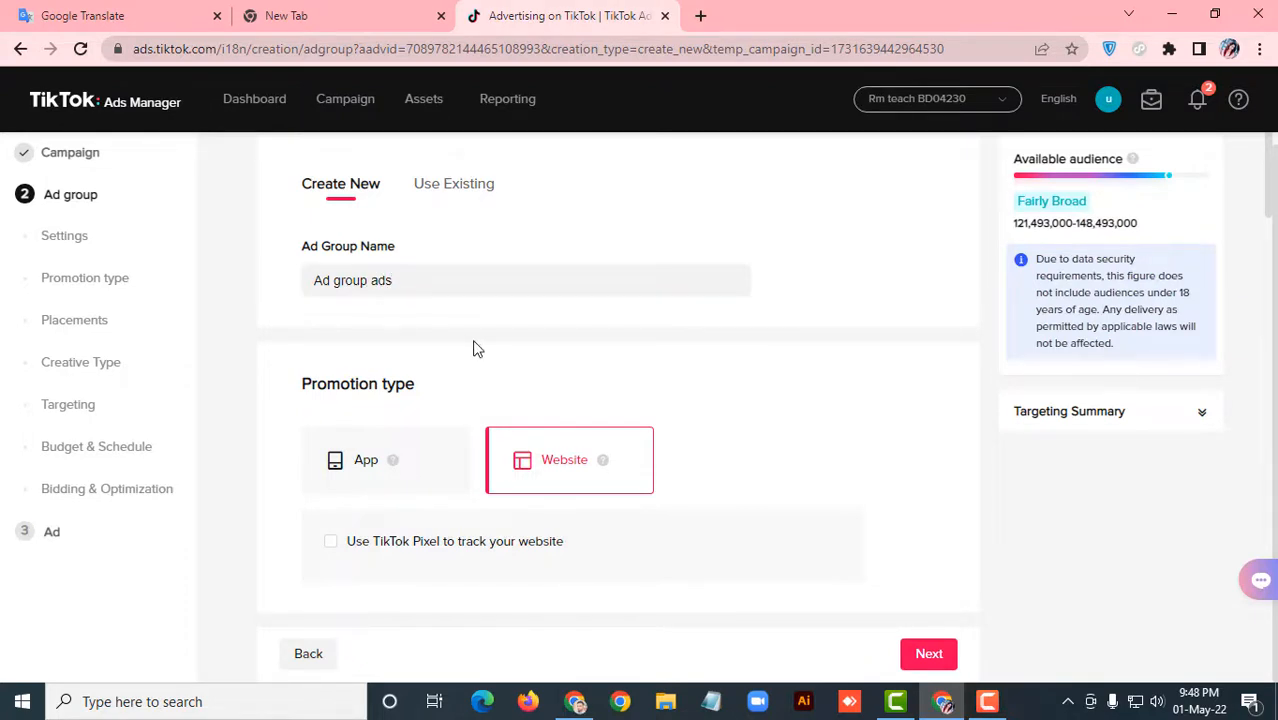
Step: Enable TikTok Pixel tracking for the website, using the pixel "au Pixel s" and the View Content optimization event
{"action": "scroll", "coordinate": [471, 350], "scroll_direction": "down", "scroll_amount": 2}
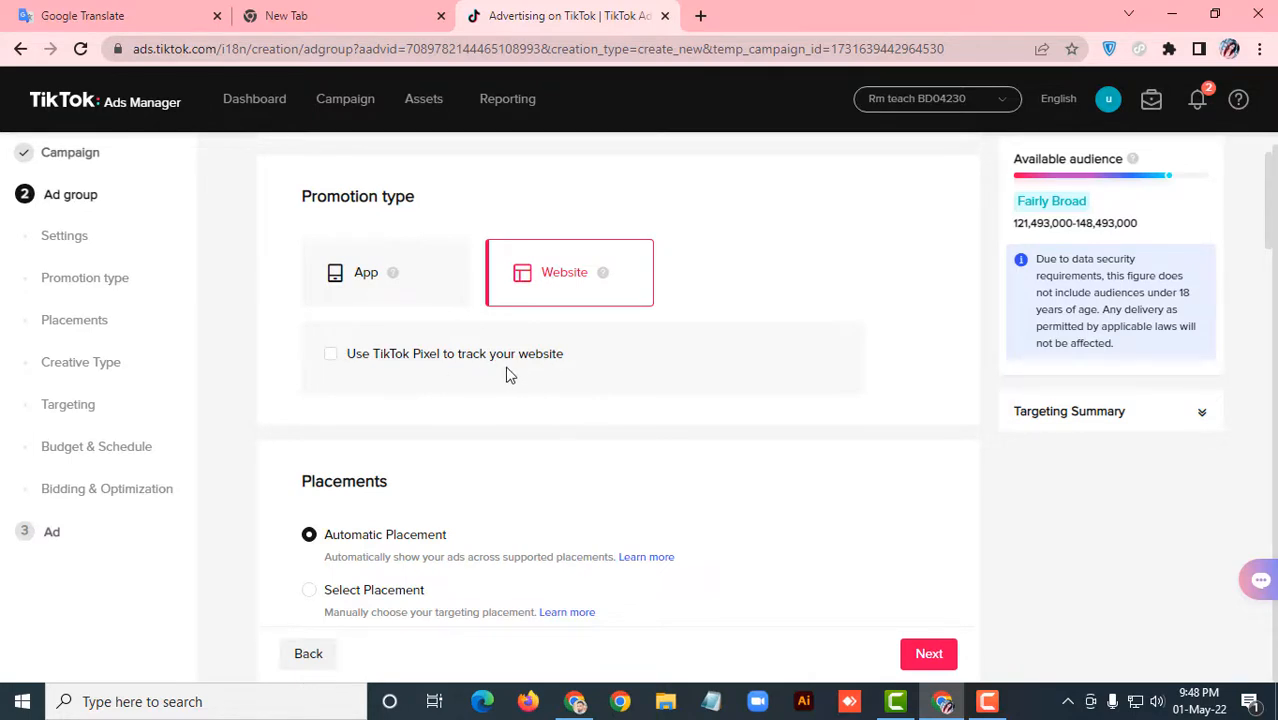
{"action": "left_click", "coordinate": [330, 357]}
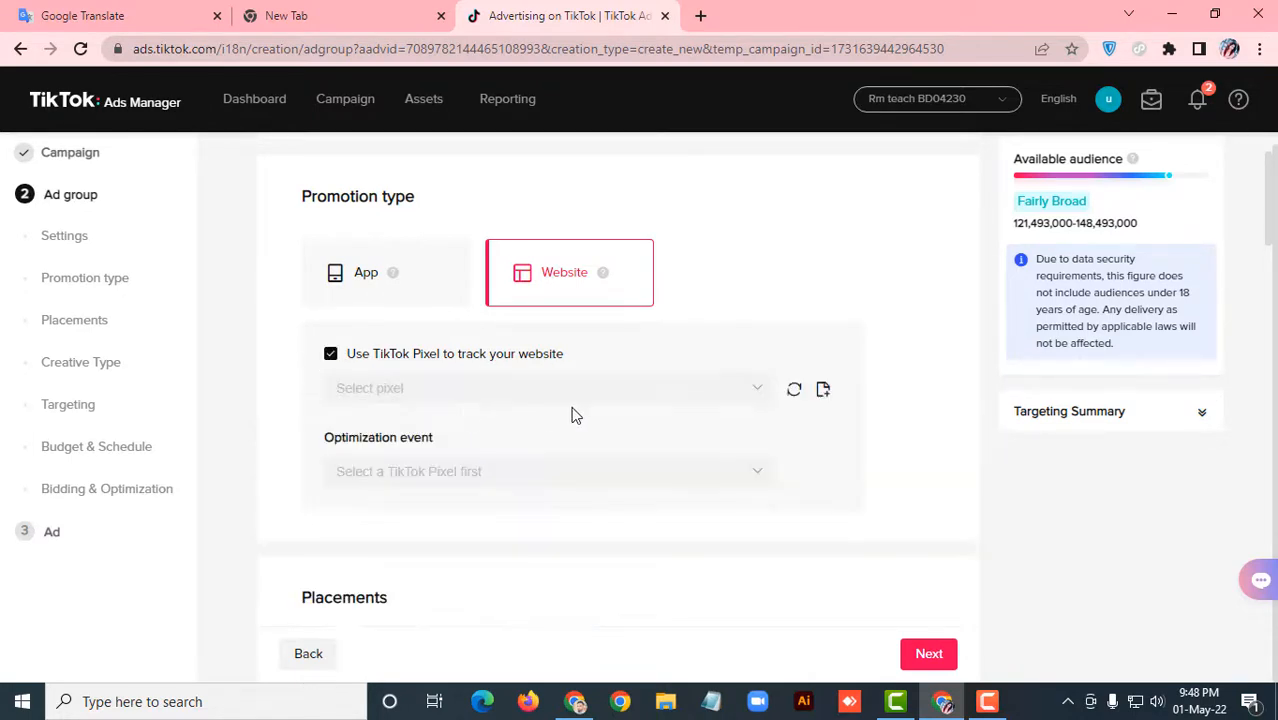
{"action": "left_click", "coordinate": [548, 398]}
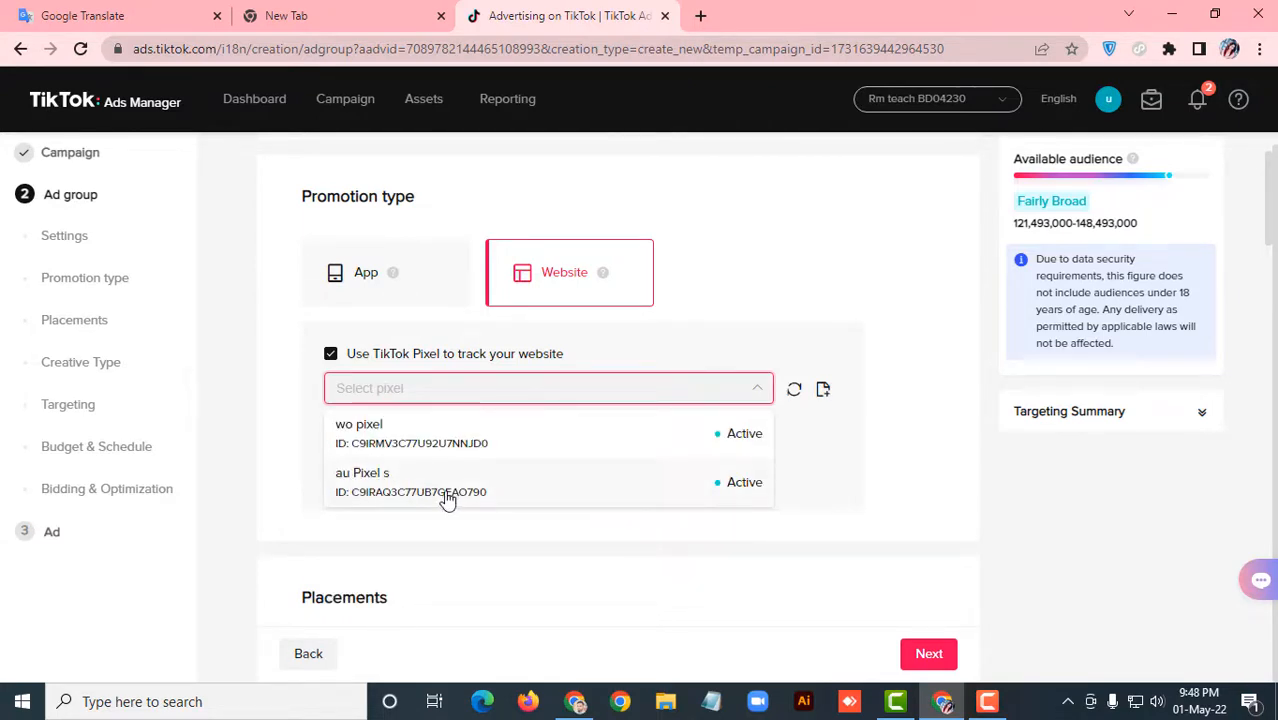
{"action": "left_click", "coordinate": [499, 496]}
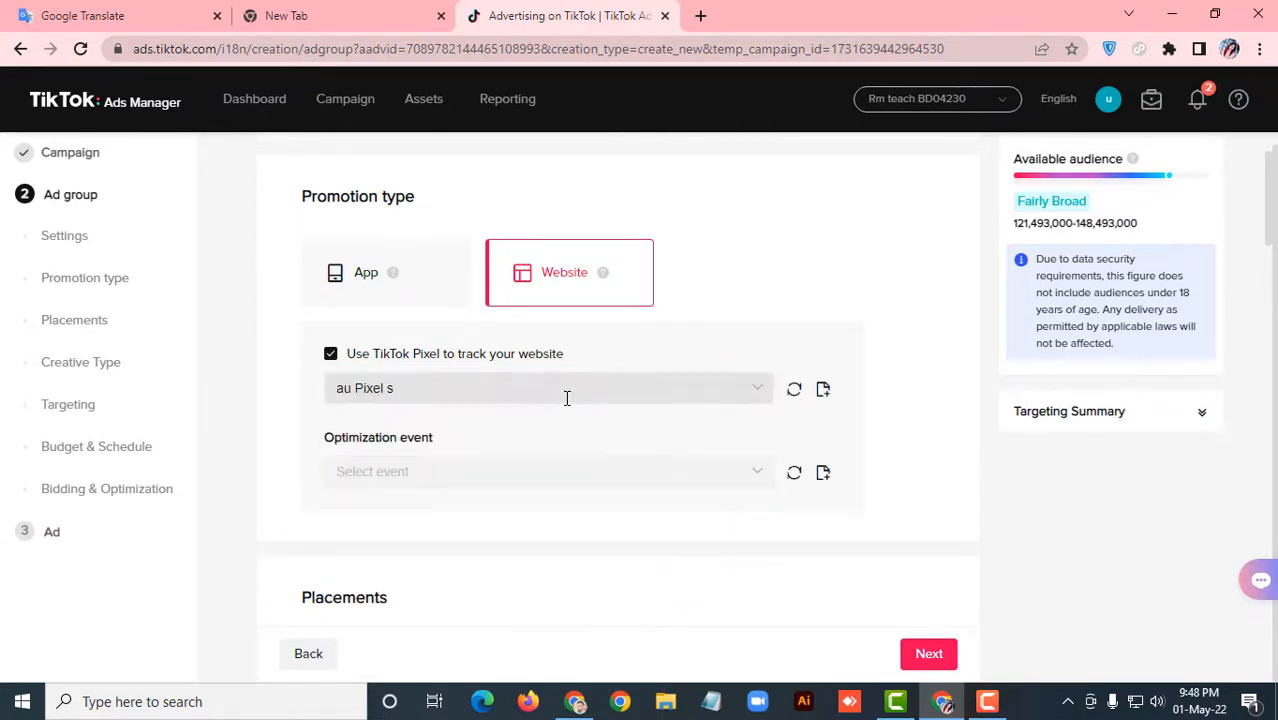
{"action": "scroll", "coordinate": [540, 405], "scroll_direction": "down", "scroll_amount": 1}
{"action": "left_click", "coordinate": [481, 370]}
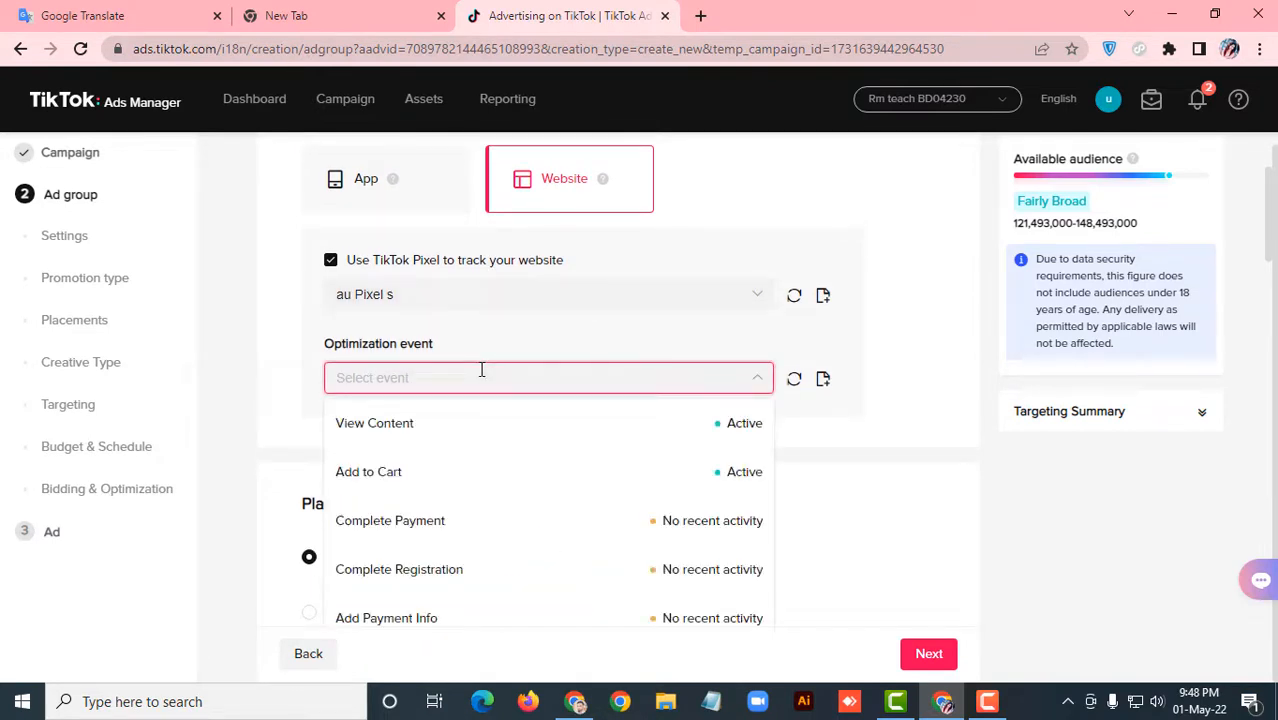
{"action": "left_click", "coordinate": [516, 424]}
Step: Switch the ad group to Select Placement and exclude News Feed App Series and Pangle, keeping only TikTok
{"action": "scroll", "coordinate": [540, 394], "scroll_direction": "down", "scroll_amount": 2}
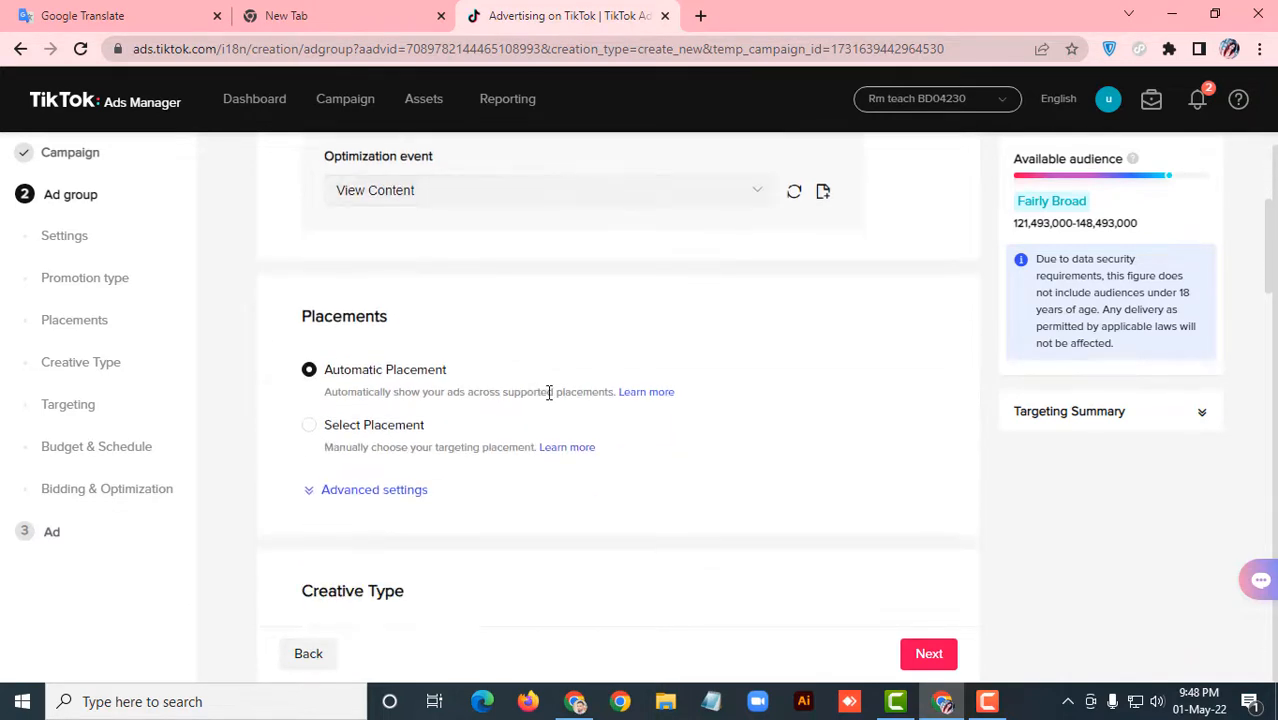
{"action": "left_click_drag", "start_coordinate": [405, 317], "coordinate": [271, 317]}
{"action": "left_click", "coordinate": [370, 350]}
{"action": "left_click", "coordinate": [310, 426]}
{"action": "scroll", "coordinate": [525, 390], "scroll_direction": "down", "scroll_amount": 1}
{"action": "scroll", "coordinate": [530, 390], "scroll_direction": "down", "scroll_amount": 1}
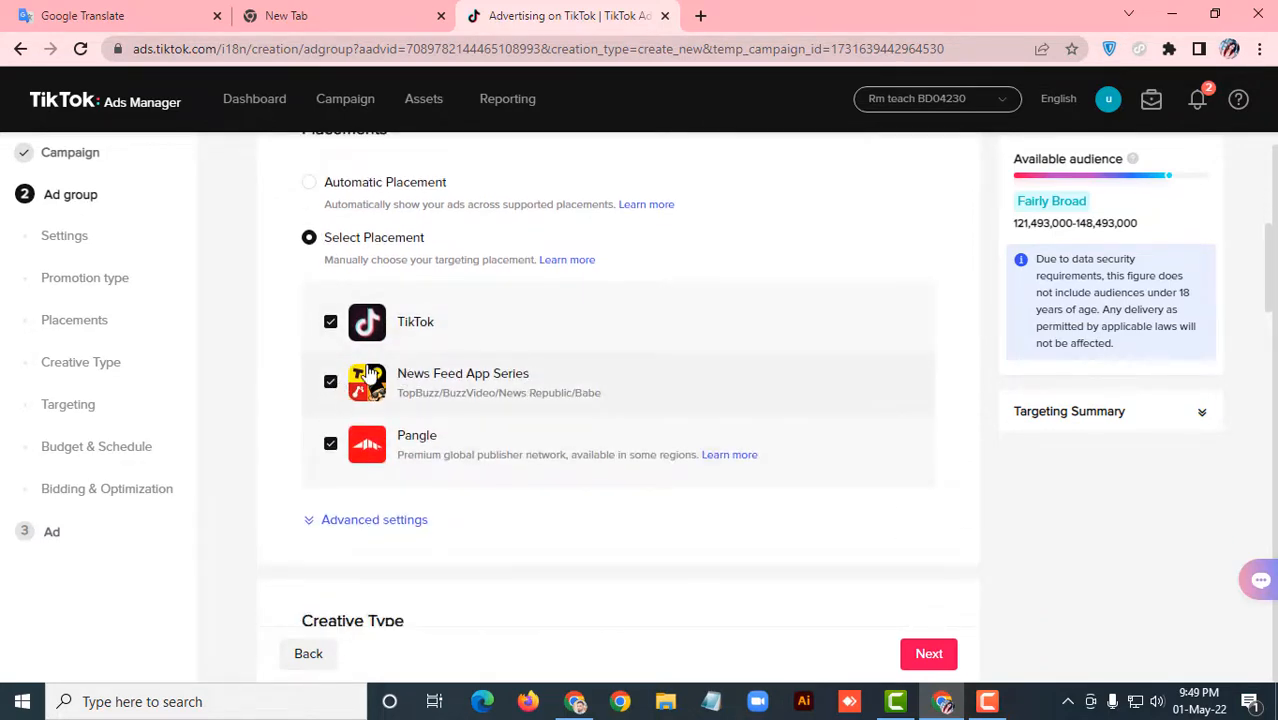
{"action": "left_click", "coordinate": [331, 383]}
{"action": "left_click", "coordinate": [332, 448]}
Step: Expand the advanced placement settings to show the User Comment and Video download options
{"action": "scroll", "coordinate": [494, 428], "scroll_direction": "down", "scroll_amount": 1}
{"action": "left_click", "coordinate": [368, 430]}
{"action": "scroll", "coordinate": [568, 428], "scroll_direction": "down", "scroll_amount": 1}
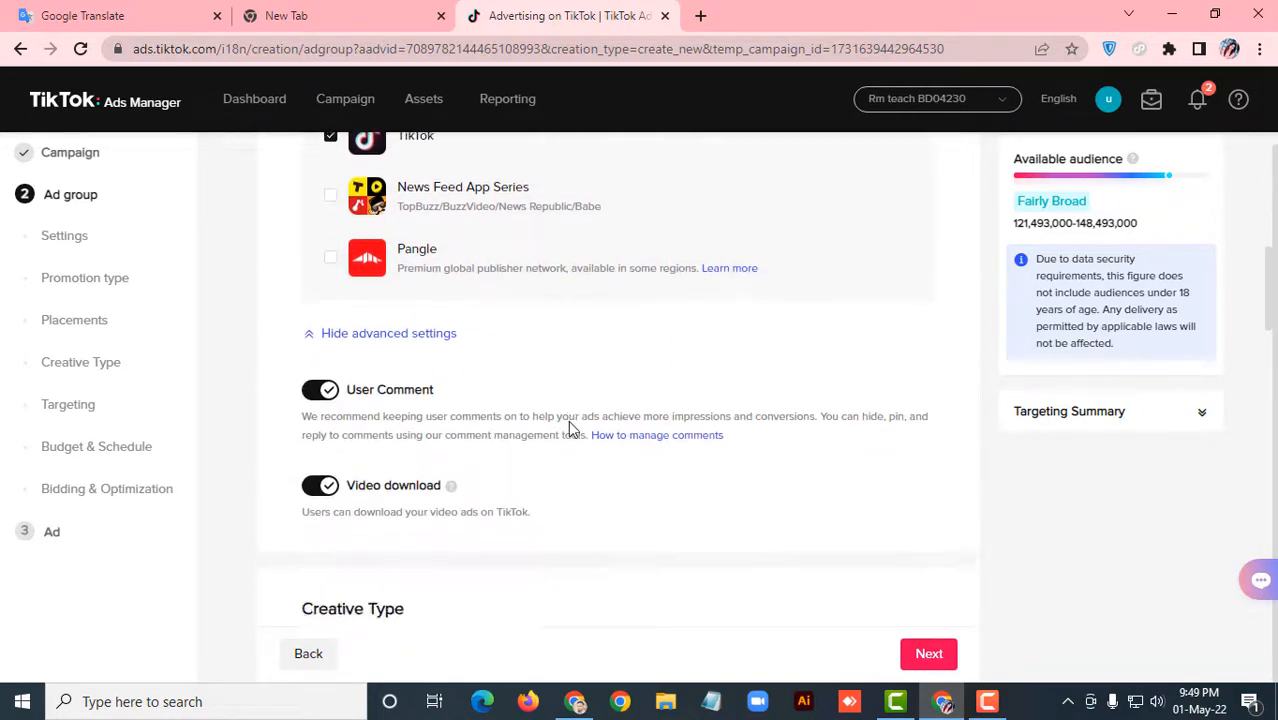
{"action": "scroll", "coordinate": [490, 453], "scroll_direction": "up", "scroll_amount": 3}
{"action": "scroll", "coordinate": [410, 478], "scroll_direction": "down", "scroll_amount": 2}
{"action": "left_click", "coordinate": [391, 430]}
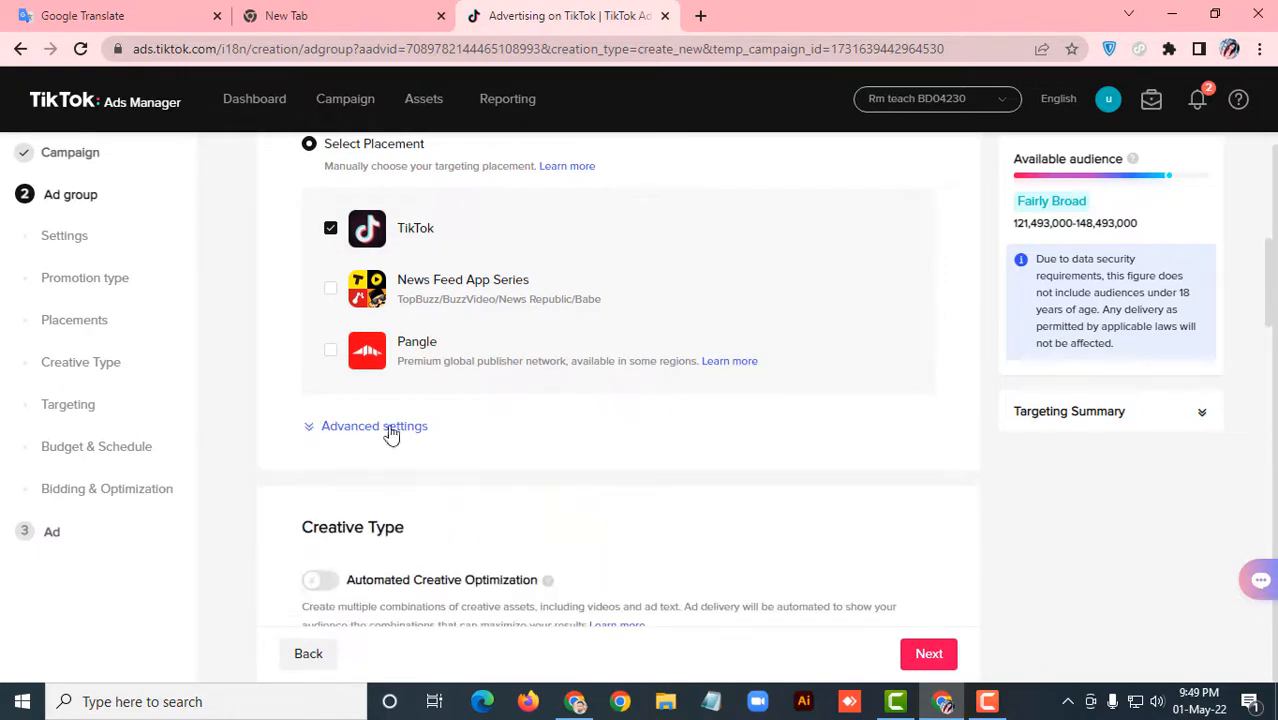
{"action": "left_click", "coordinate": [400, 430]}
{"action": "scroll", "coordinate": [543, 403], "scroll_direction": "down", "scroll_amount": 3}
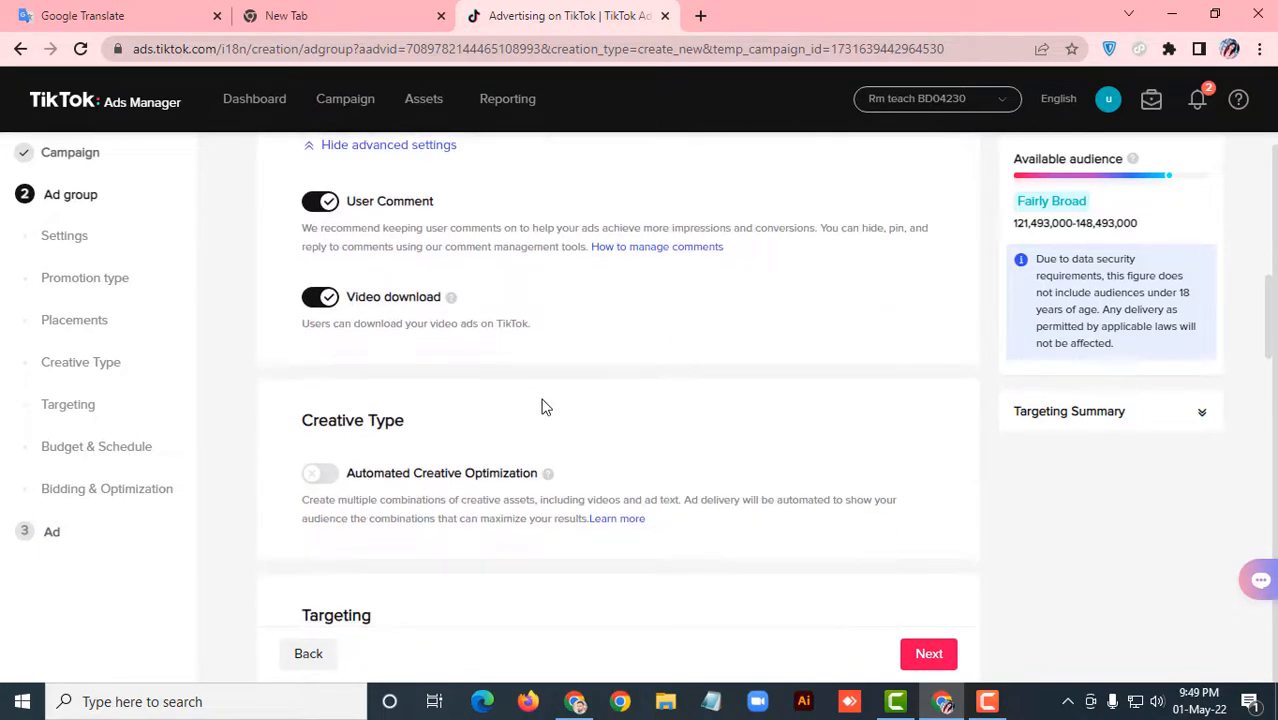
Step: Start turning off User Comment in the advanced placement settings and dismiss the confirmation without applying the change
{"action": "scroll", "coordinate": [520, 390], "scroll_direction": "up", "scroll_amount": 1}
{"action": "left_click_drag", "start_coordinate": [408, 306], "coordinate": [385, 303]}
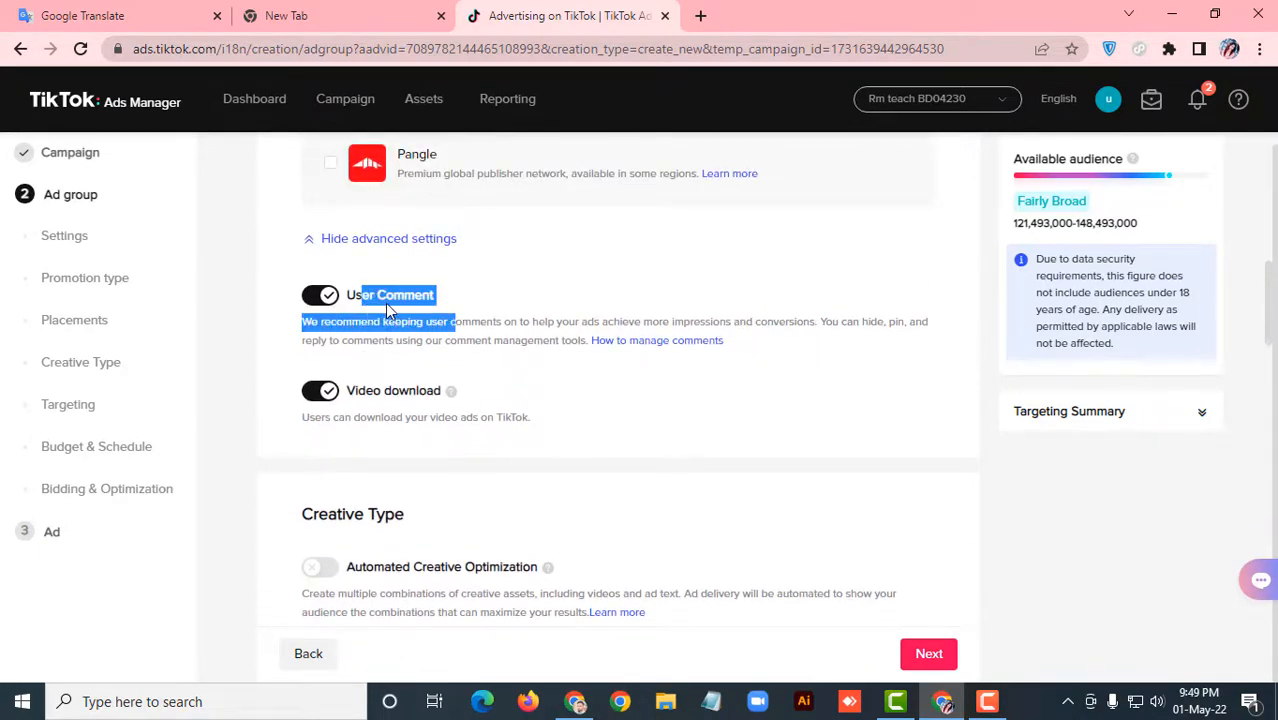
{"action": "left_click", "coordinate": [386, 303]}
{"action": "left_click", "coordinate": [308, 300]}
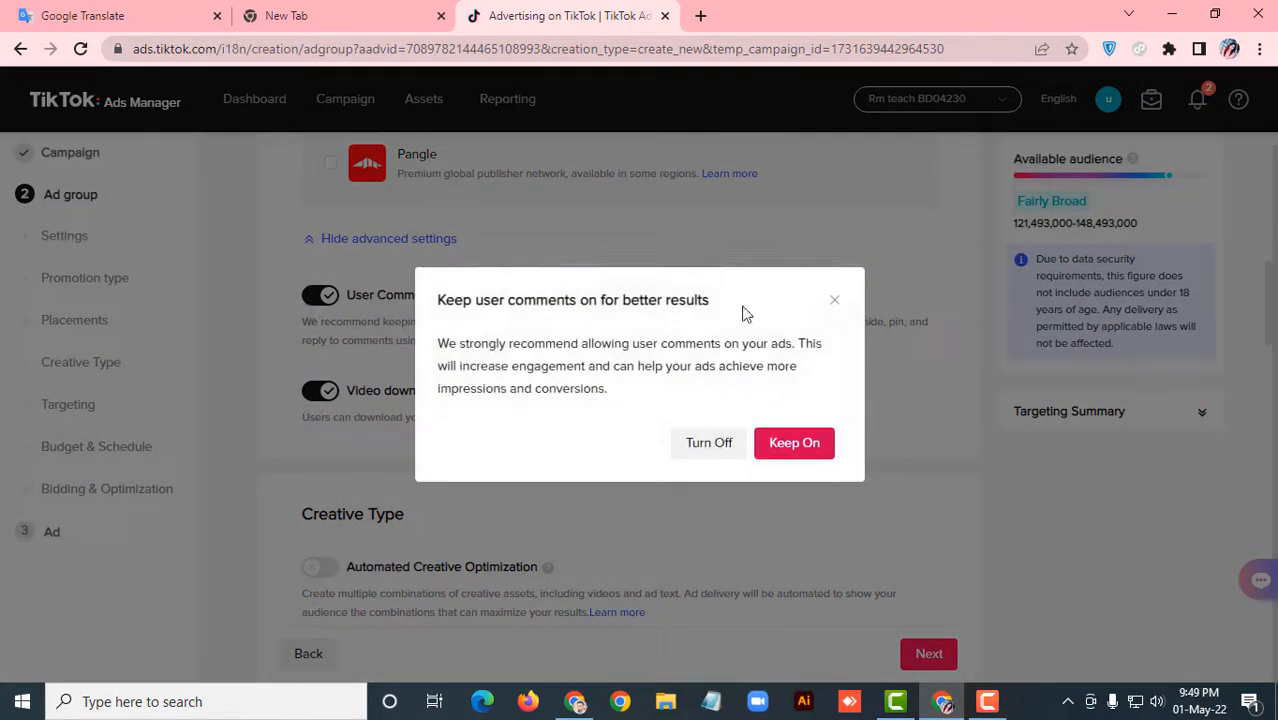
{"action": "left_click", "coordinate": [835, 302]}
Step: Turn Automated Creative Optimization on and off again in the Creative Type section
{"action": "scroll", "coordinate": [431, 408], "scroll_direction": "down", "scroll_amount": 1}
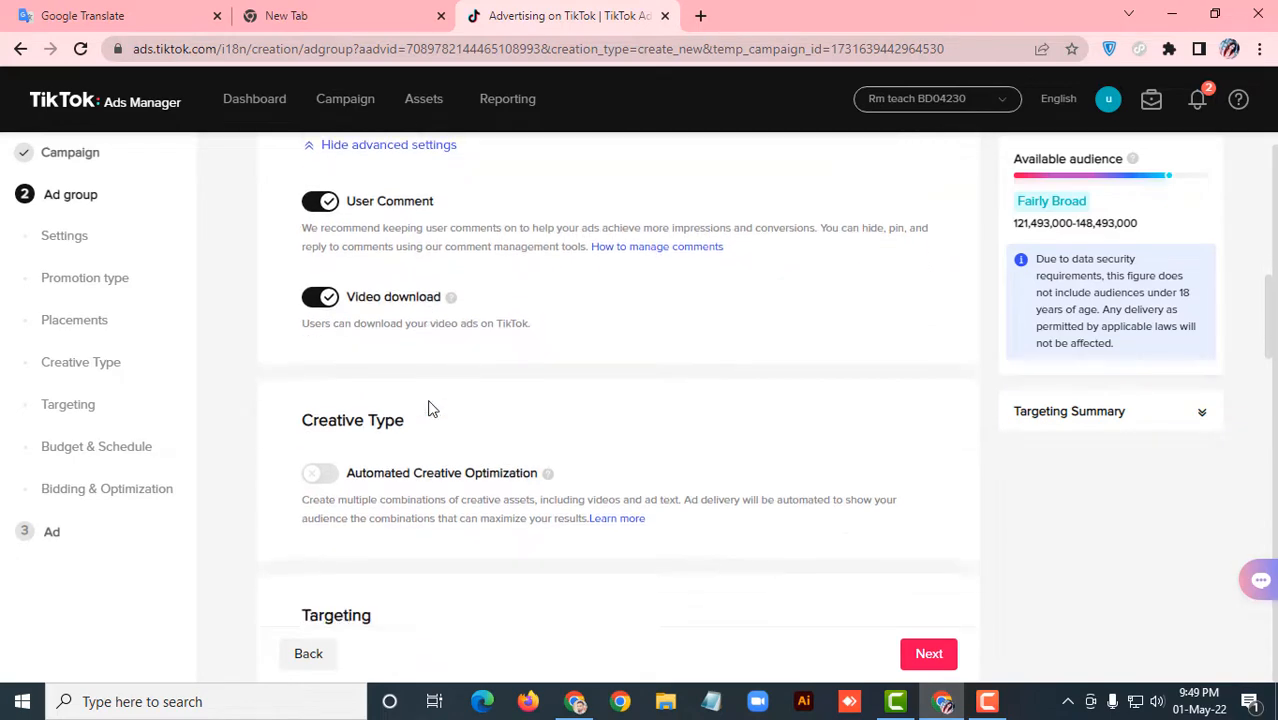
{"action": "scroll", "coordinate": [442, 433], "scroll_direction": "down", "scroll_amount": 1}
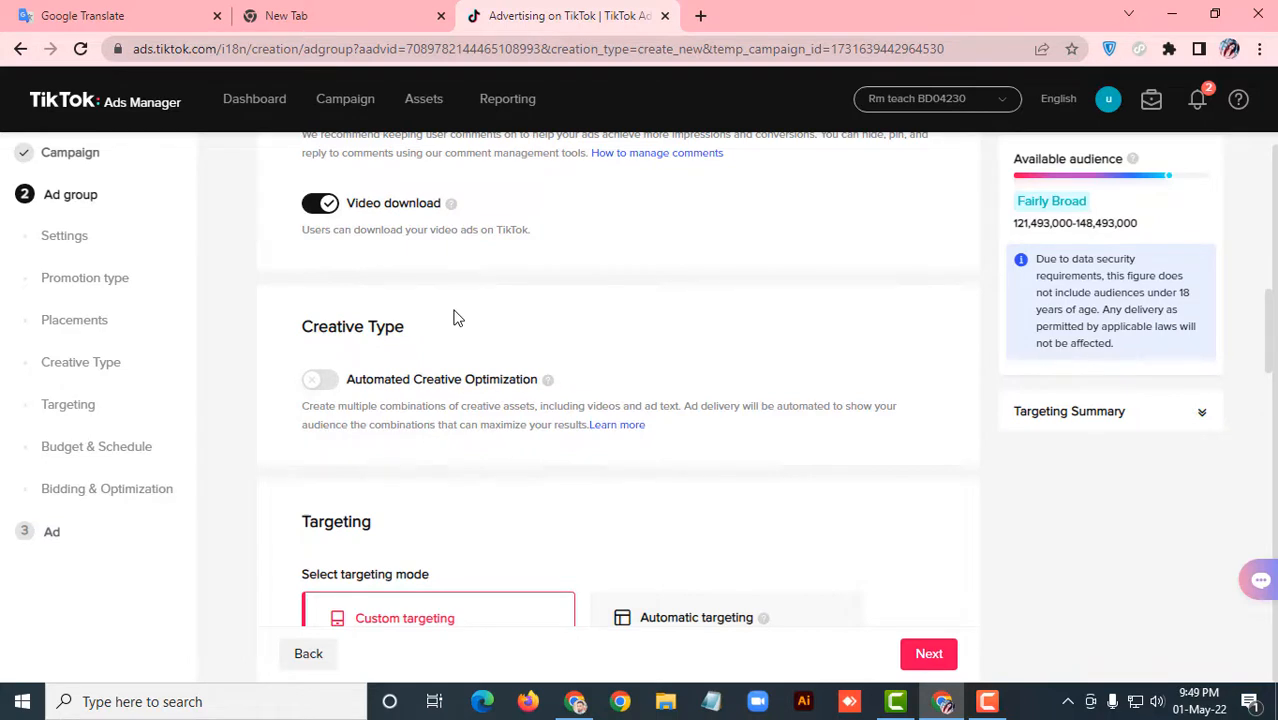
{"action": "left_click", "coordinate": [335, 384]}
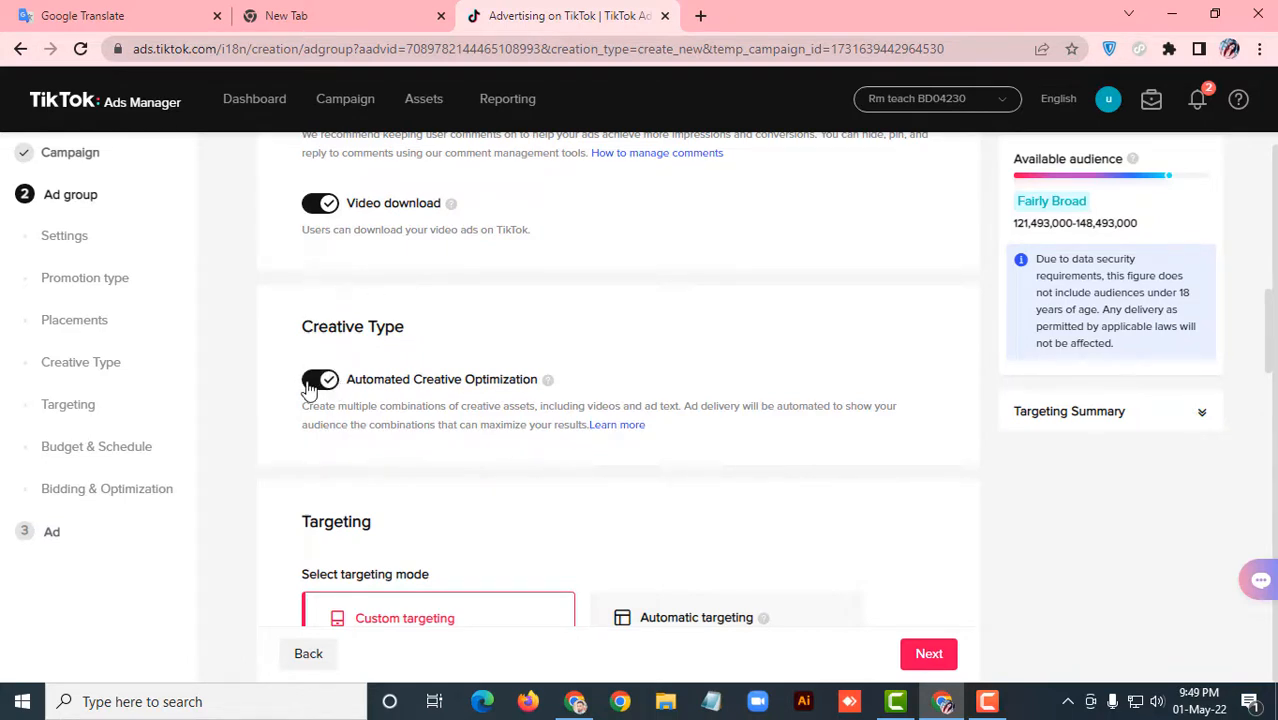
{"action": "left_click", "coordinate": [309, 388]}
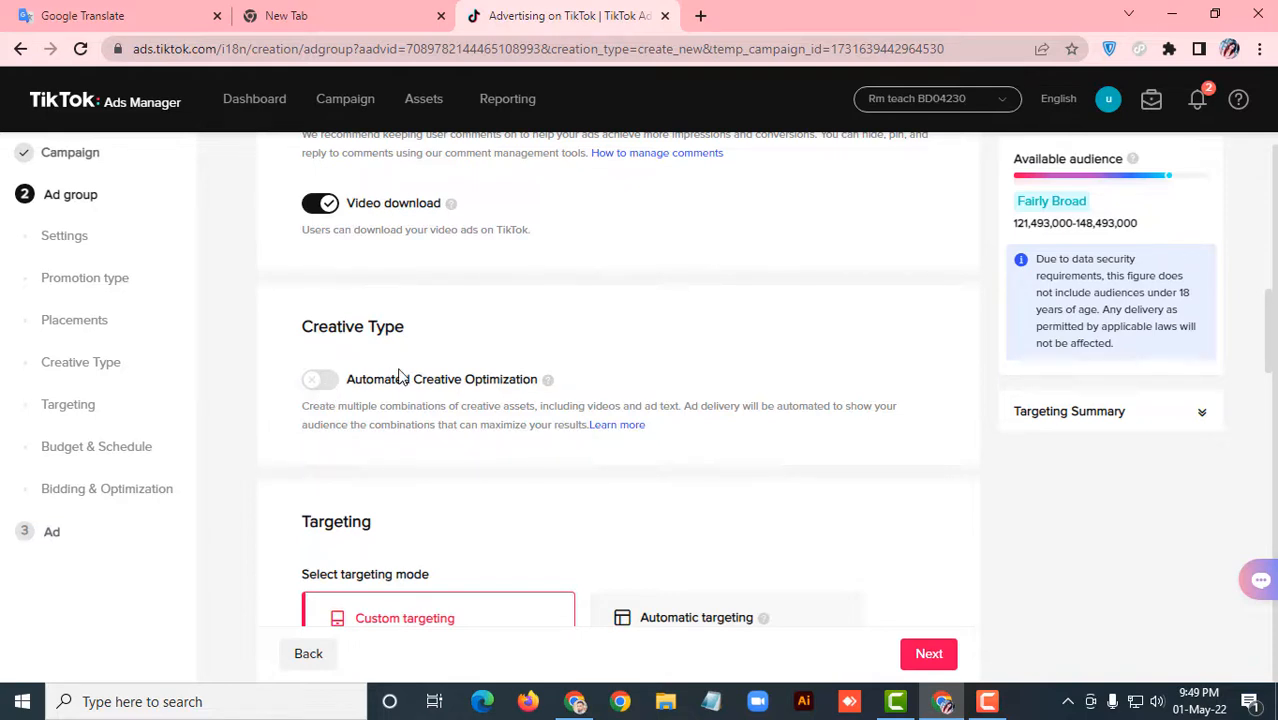
{"action": "left_click", "coordinate": [335, 392]}
{"action": "left_click", "coordinate": [316, 397]}
Step: Switch the targeting mode to Automatic targeting and back to Custom targeting
{"action": "scroll", "coordinate": [480, 380], "scroll_direction": "down", "scroll_amount": 1}
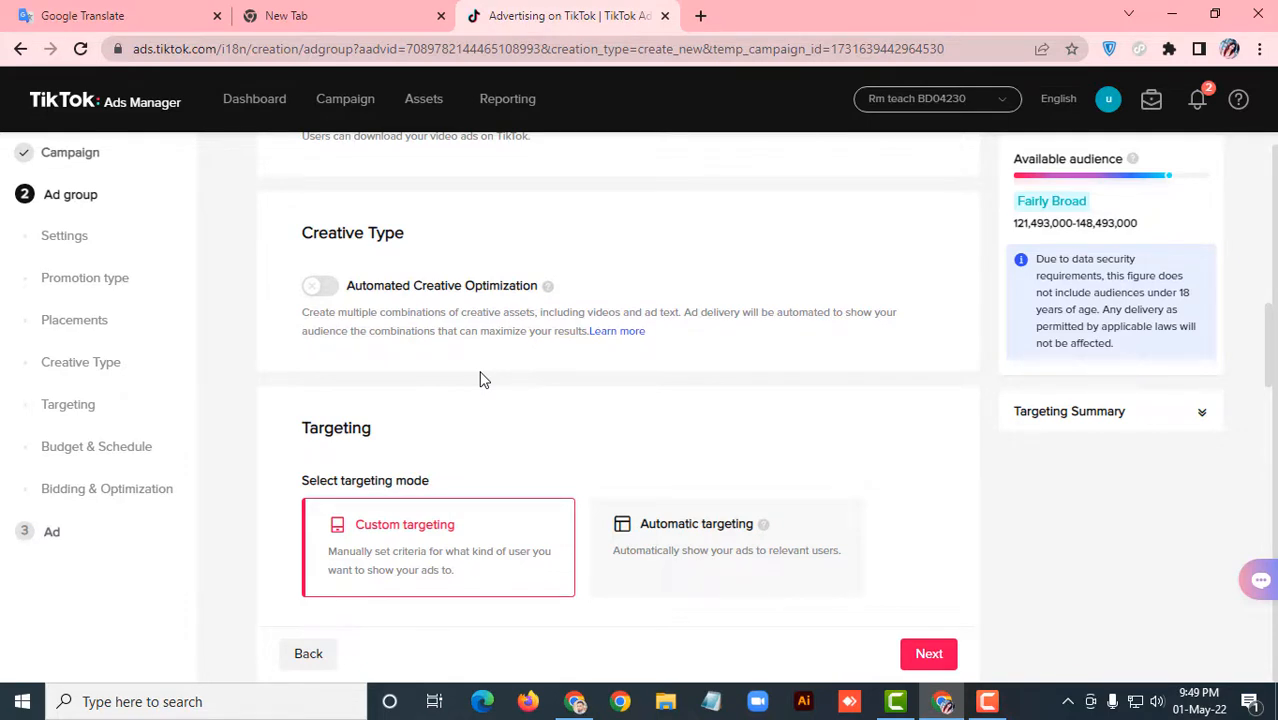
{"action": "scroll", "coordinate": [463, 362], "scroll_direction": "down", "scroll_amount": 2}
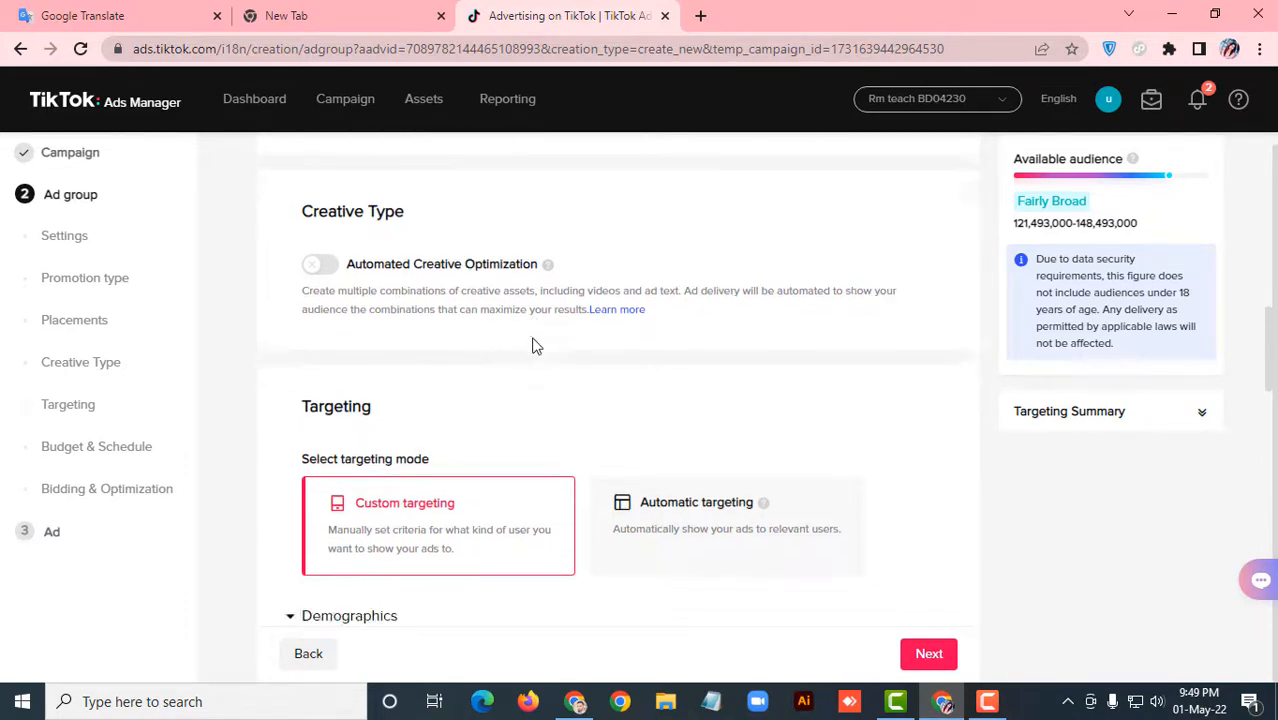
{"action": "left_click_drag", "start_coordinate": [487, 240], "coordinate": [288, 241]}
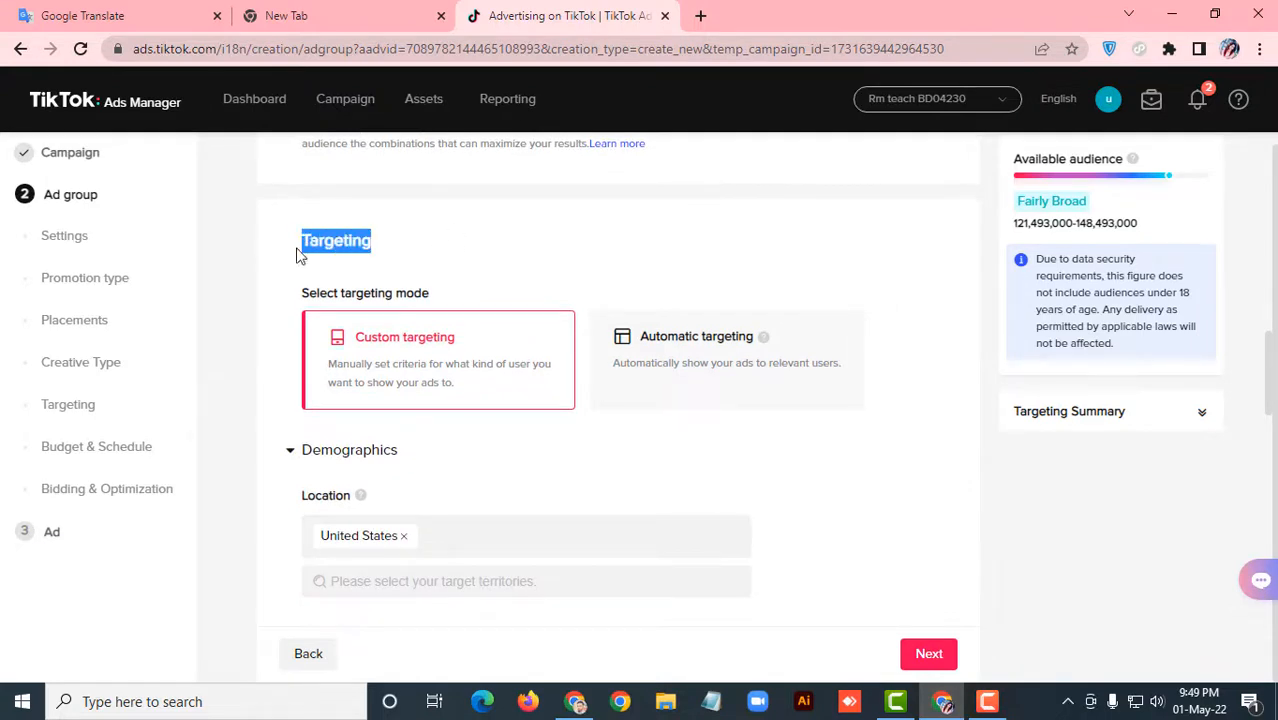
{"action": "left_click", "coordinate": [404, 262]}
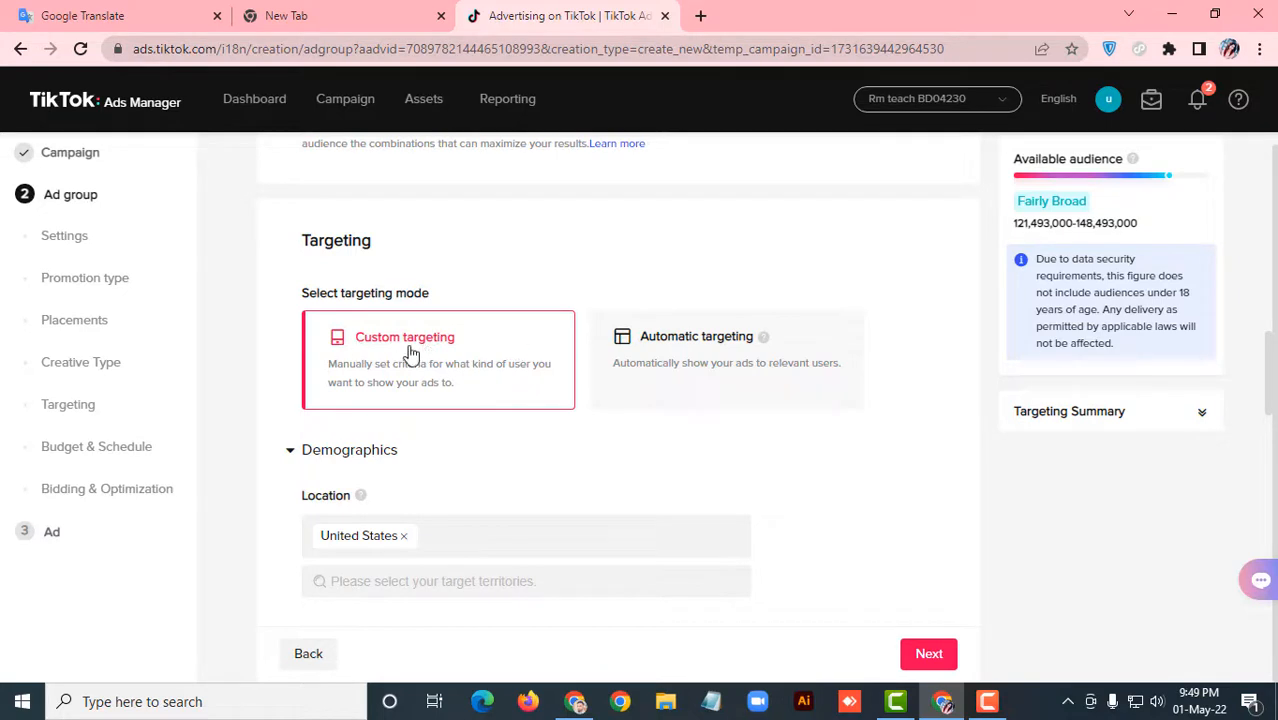
{"action": "left_click", "coordinate": [710, 353]}
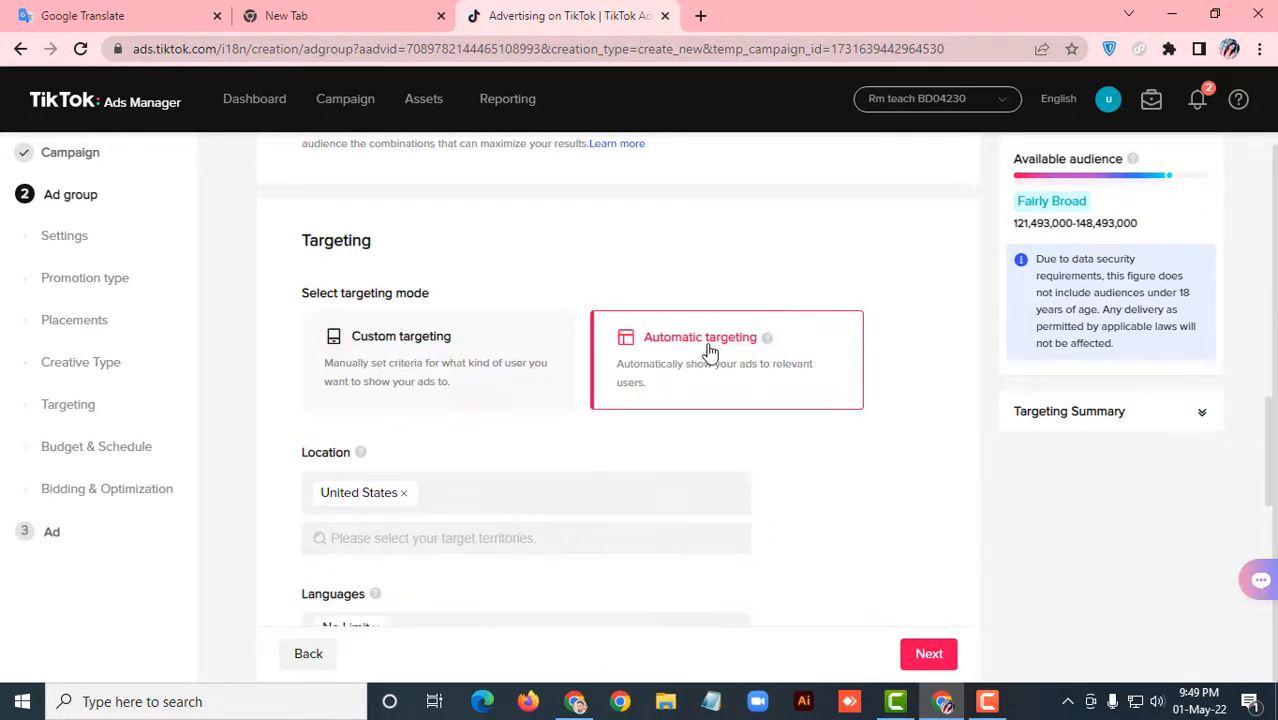
{"action": "left_click", "coordinate": [437, 360]}
Step: Search the target locations for "uk" and close the results without adding a location
{"action": "scroll", "coordinate": [438, 360], "scroll_direction": "down", "scroll_amount": 2}
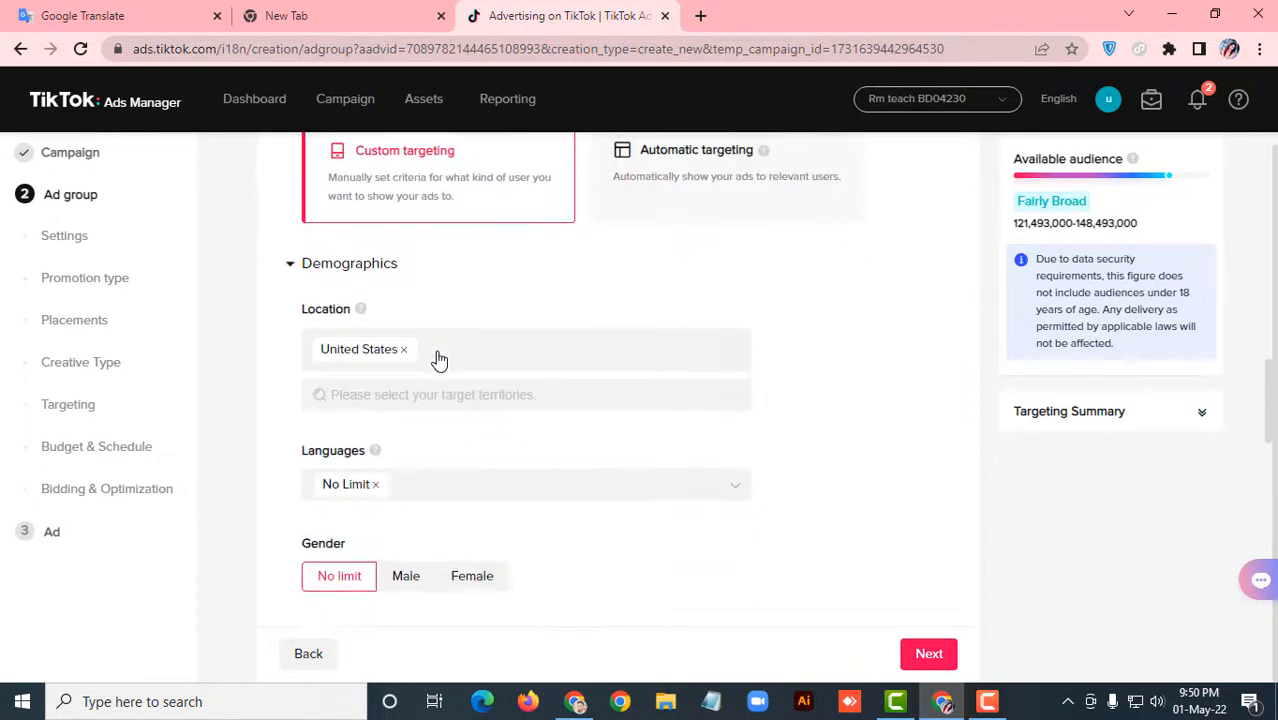
{"action": "scroll", "coordinate": [446, 359], "scroll_direction": "up", "scroll_amount": 1}
{"action": "scroll", "coordinate": [500, 302], "scroll_direction": "down", "scroll_amount": 1}
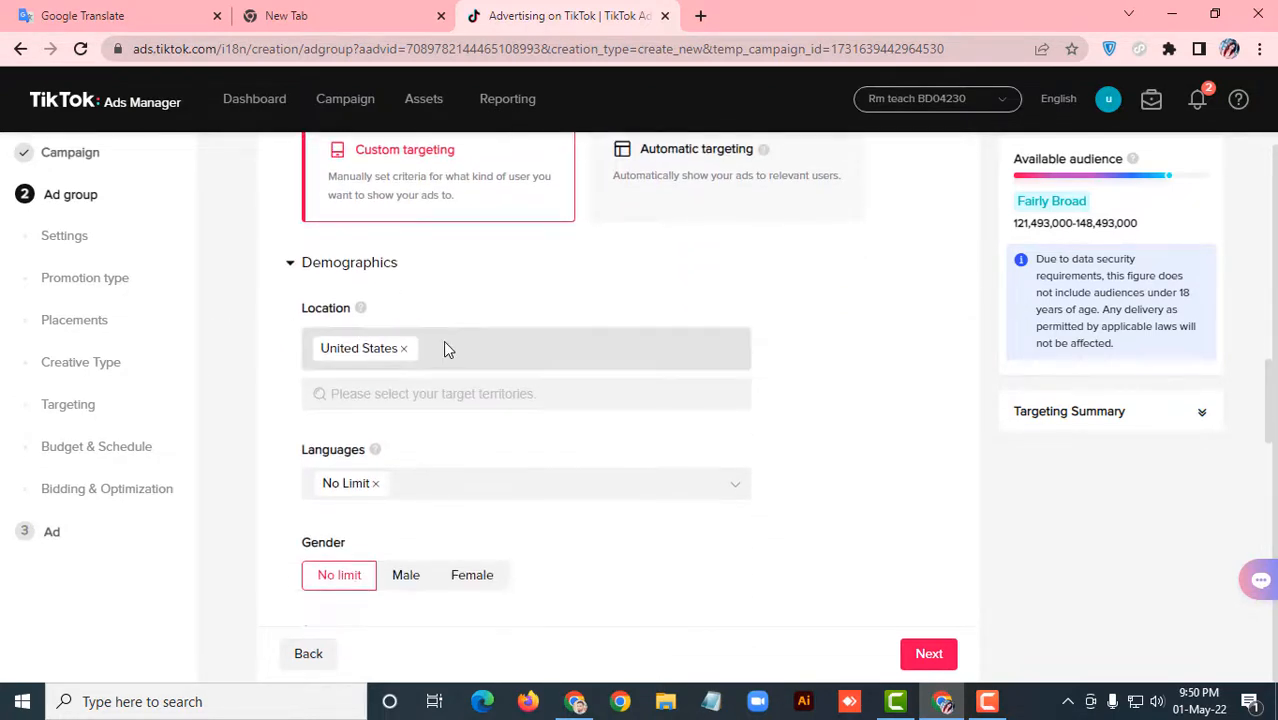
{"action": "left_click", "coordinate": [394, 394]}
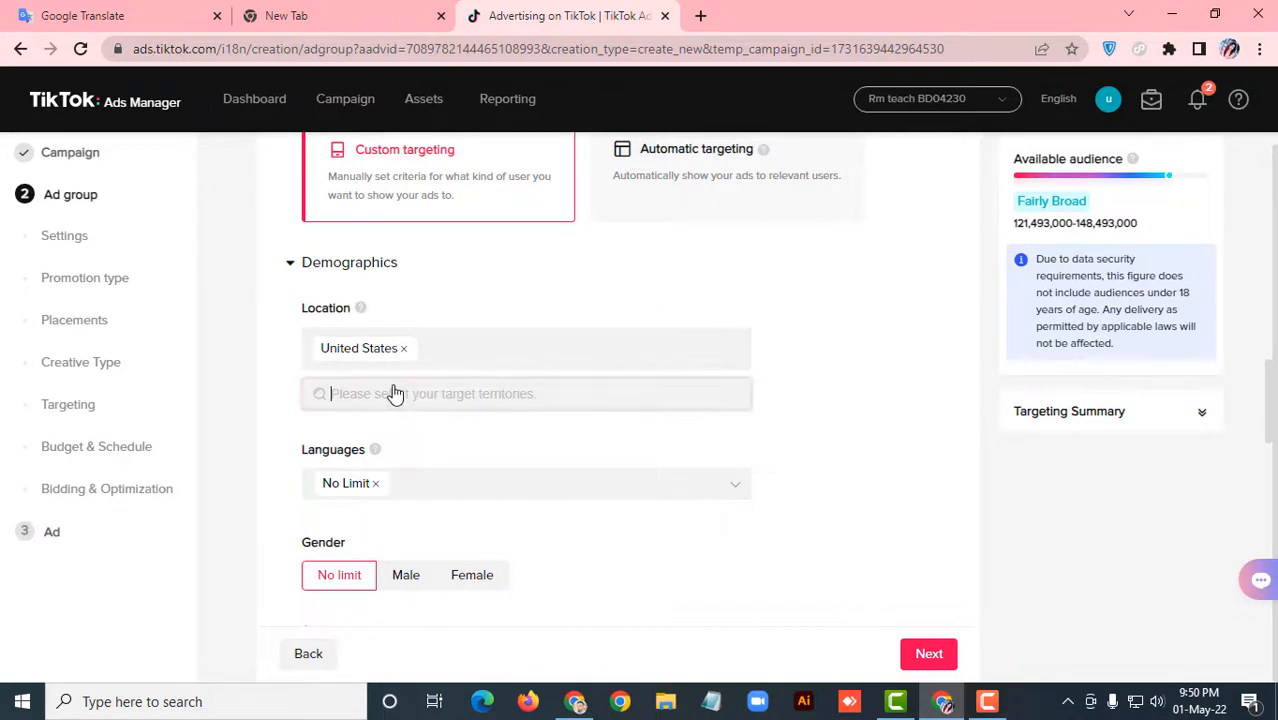
{"action": "type", "text": "uk"}
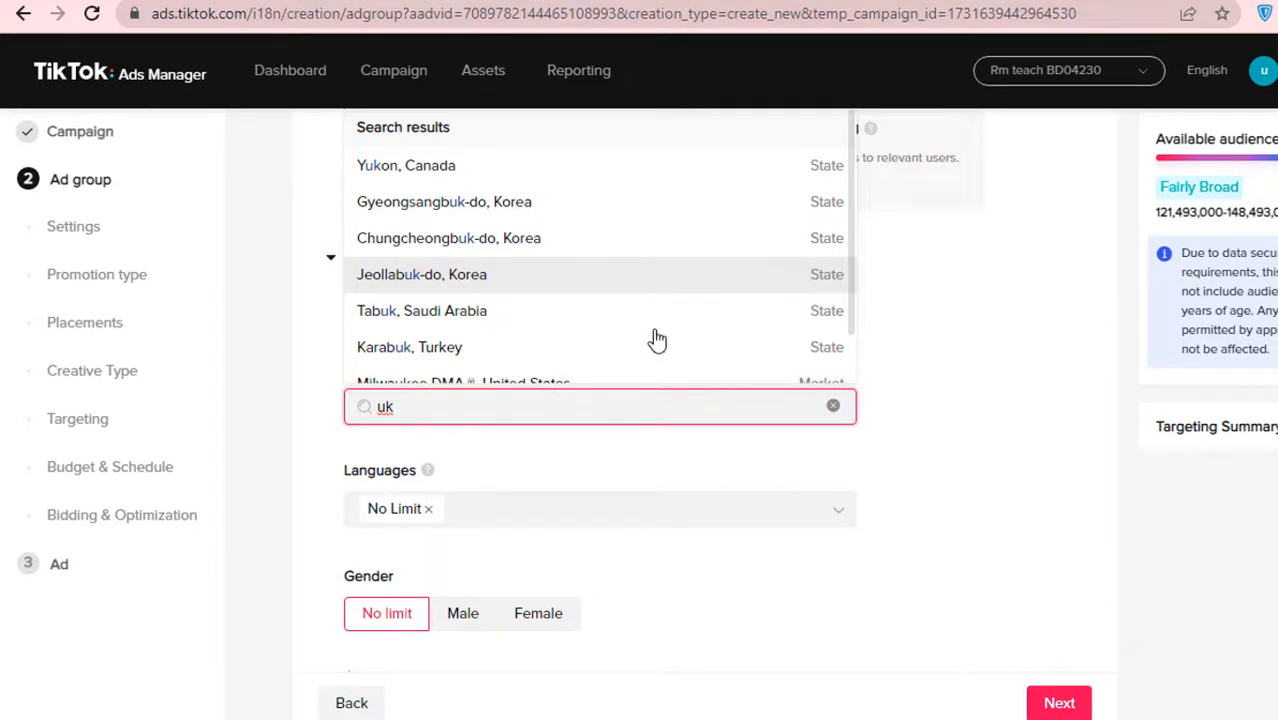
{"action": "left_click", "coordinate": [976, 397]}
{"action": "scroll", "coordinate": [639, 417], "scroll_direction": "up", "scroll_amount": 2}
{"action": "scroll", "coordinate": [618, 421], "scroll_direction": "down", "scroll_amount": 2}
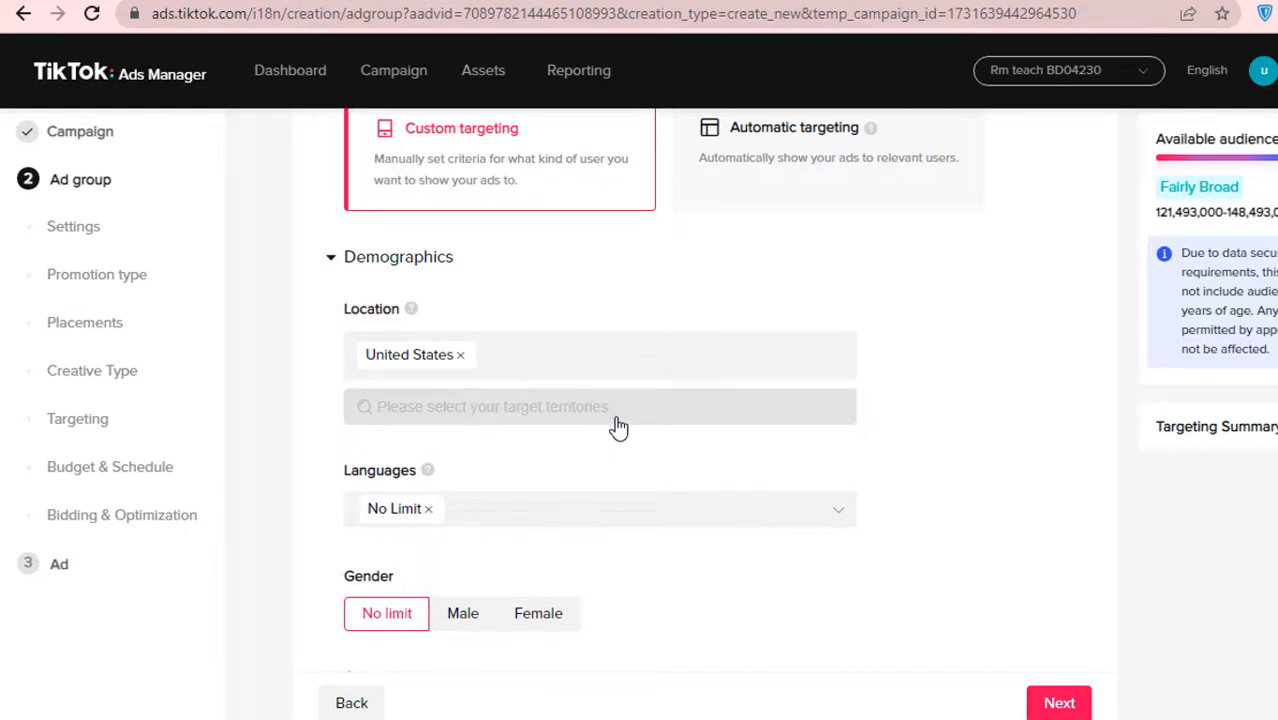
Step: Set the targeting language to English in the Demographics section
{"action": "scroll", "coordinate": [618, 427], "scroll_direction": "down", "scroll_amount": 1}
{"action": "left_click", "coordinate": [493, 410]}
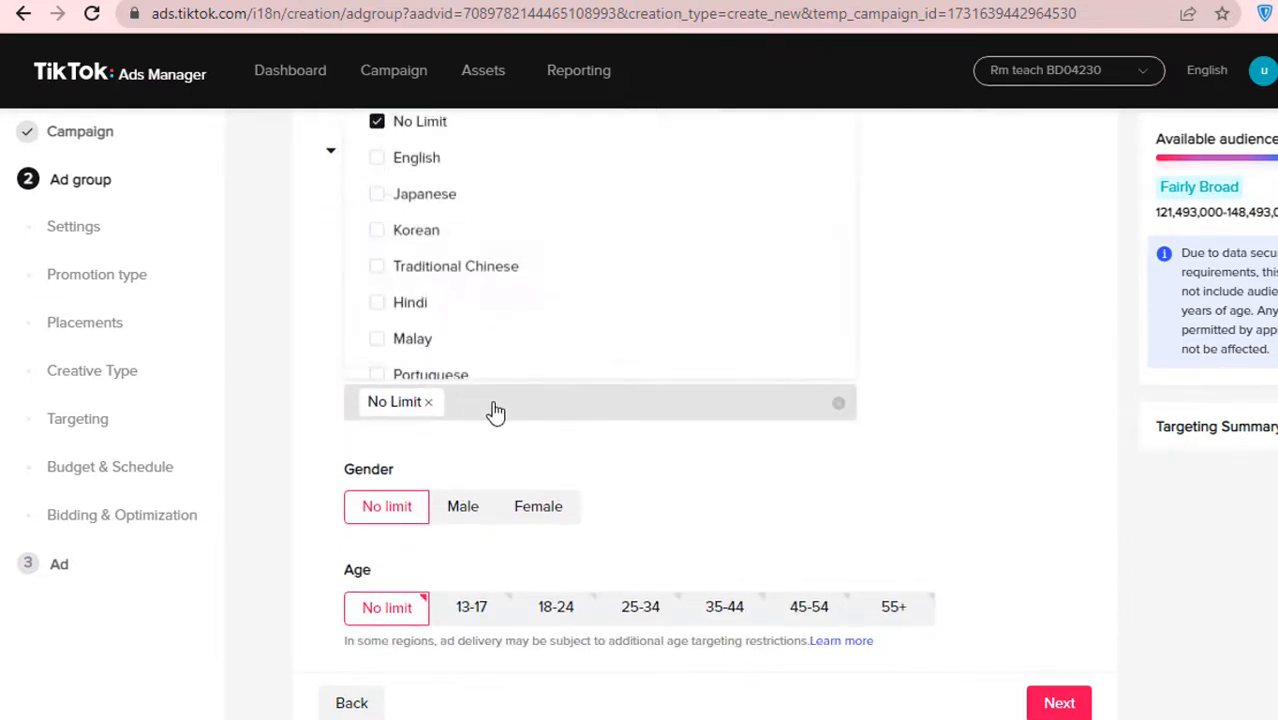
{"action": "left_click", "coordinate": [446, 162]}
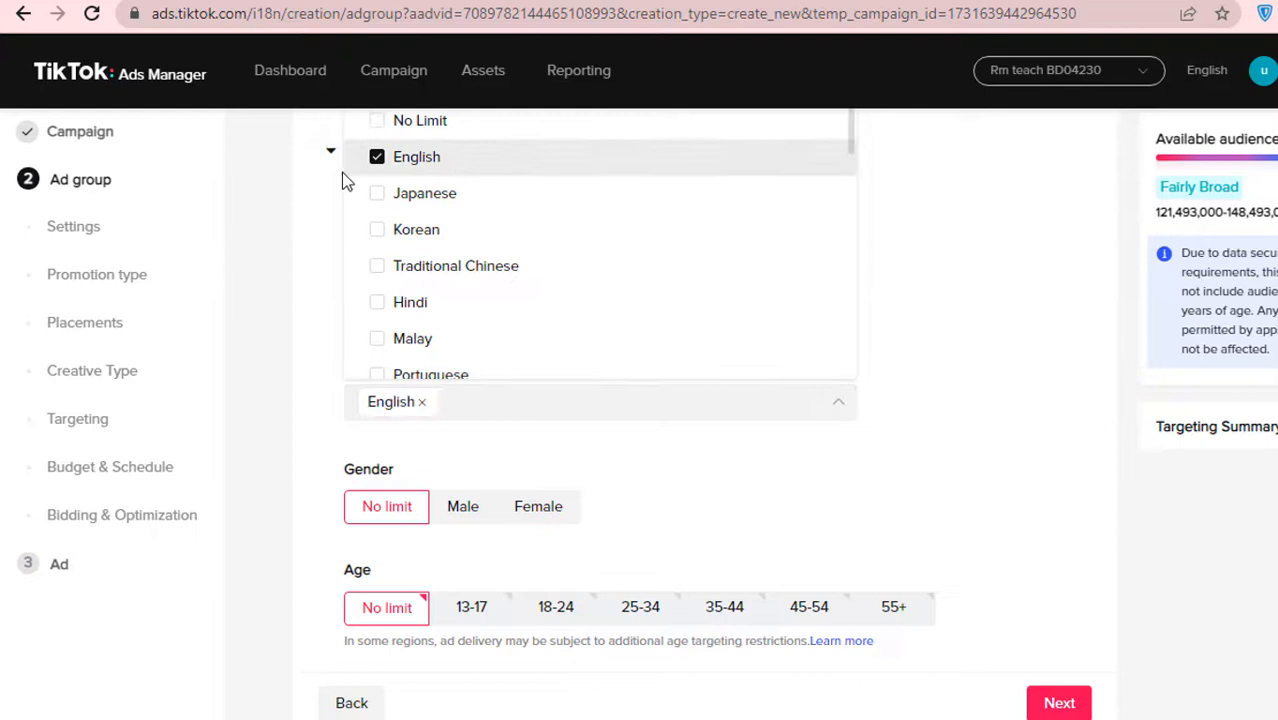
{"action": "left_click", "coordinate": [301, 308]}
{"action": "scroll", "coordinate": [499, 300], "scroll_direction": "up", "scroll_amount": 1}
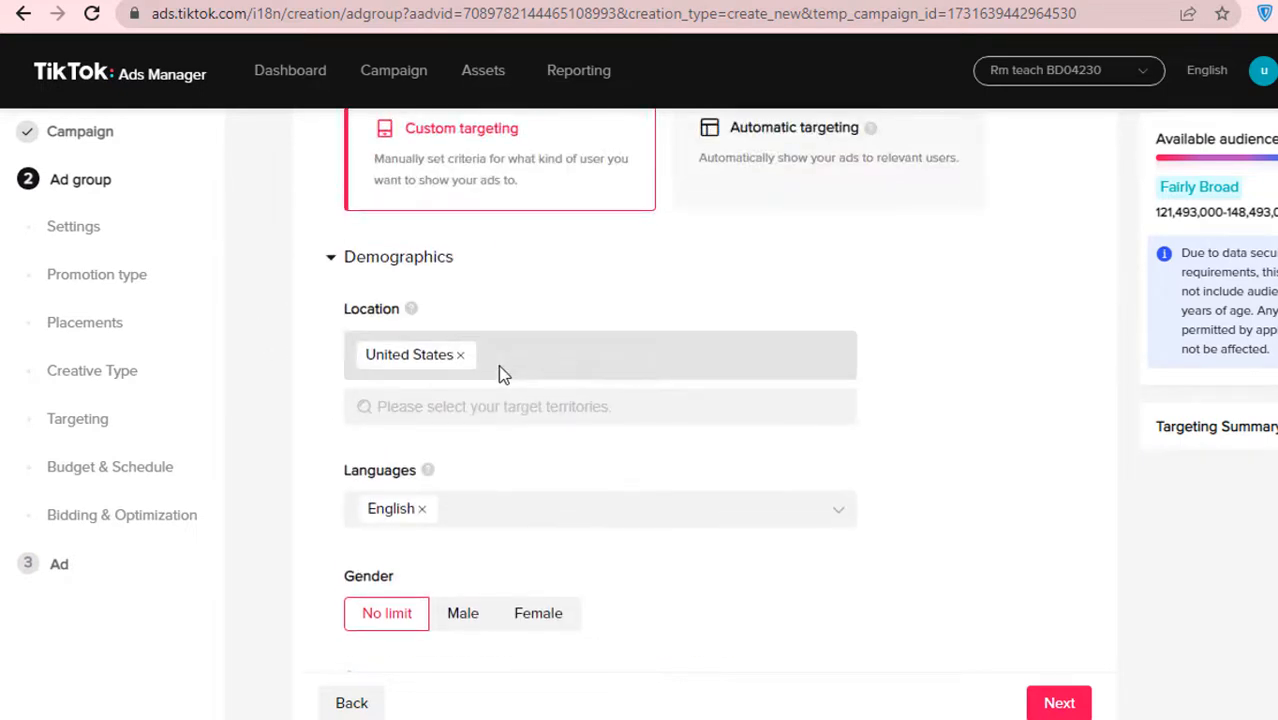
Step: Search the target locations for "can" and add Canada as a country alongside United States
{"action": "left_click", "coordinate": [428, 410]}
{"action": "type", "text": "canda"}
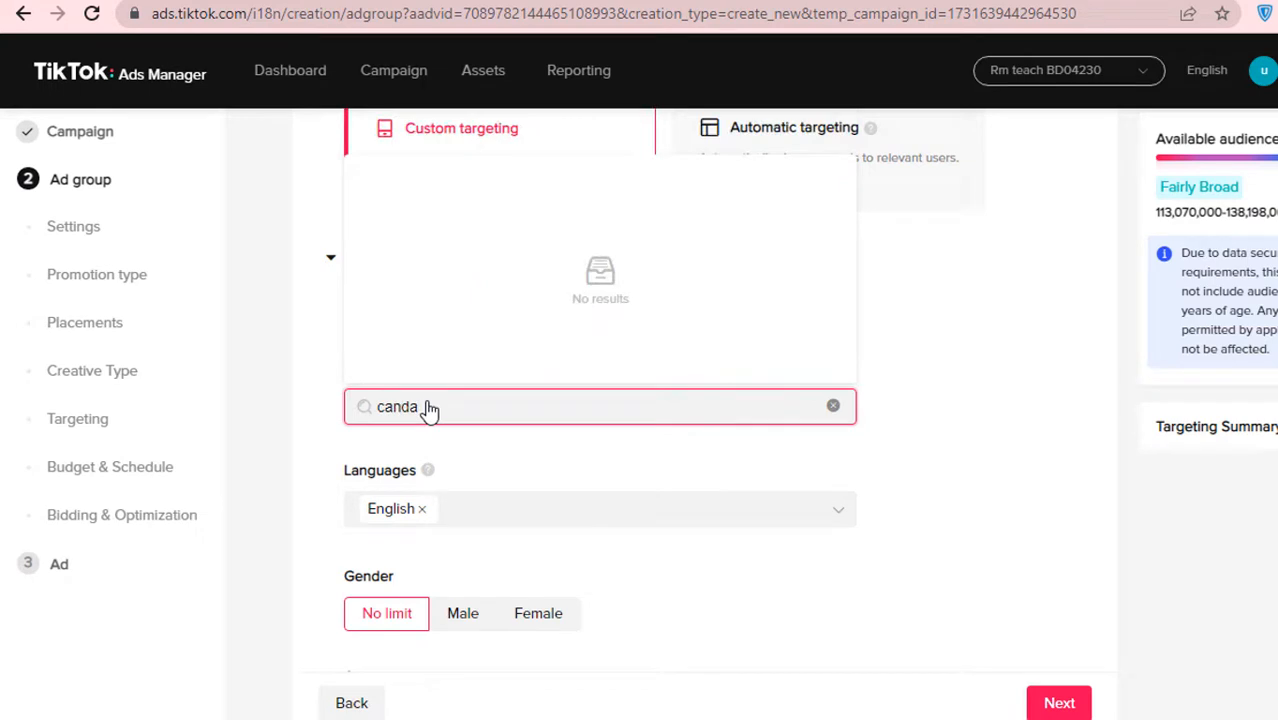
{"action": "scroll", "coordinate": [879, 399], "scroll_direction": "up", "scroll_amount": 4}
{"action": "scroll", "coordinate": [867, 402], "scroll_direction": "down", "scroll_amount": 4}
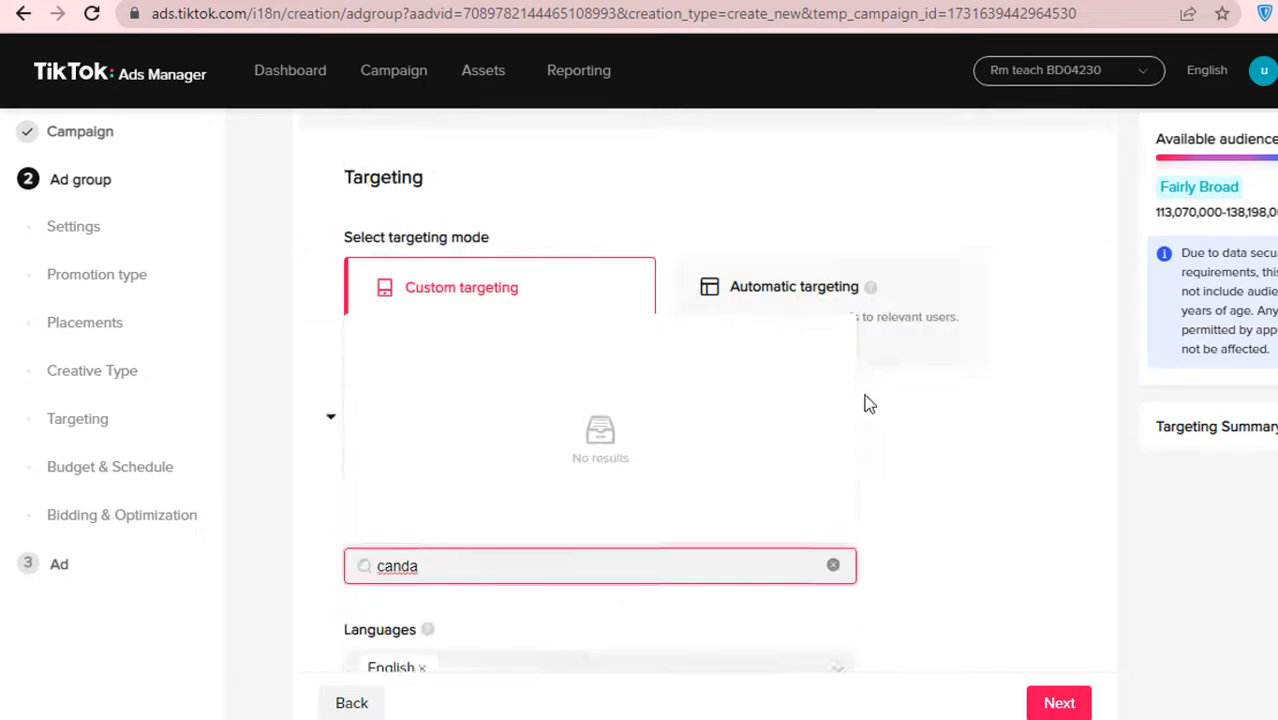
{"action": "key", "text": "BackSpace"}
{"action": "key", "text": "BackSpace"}
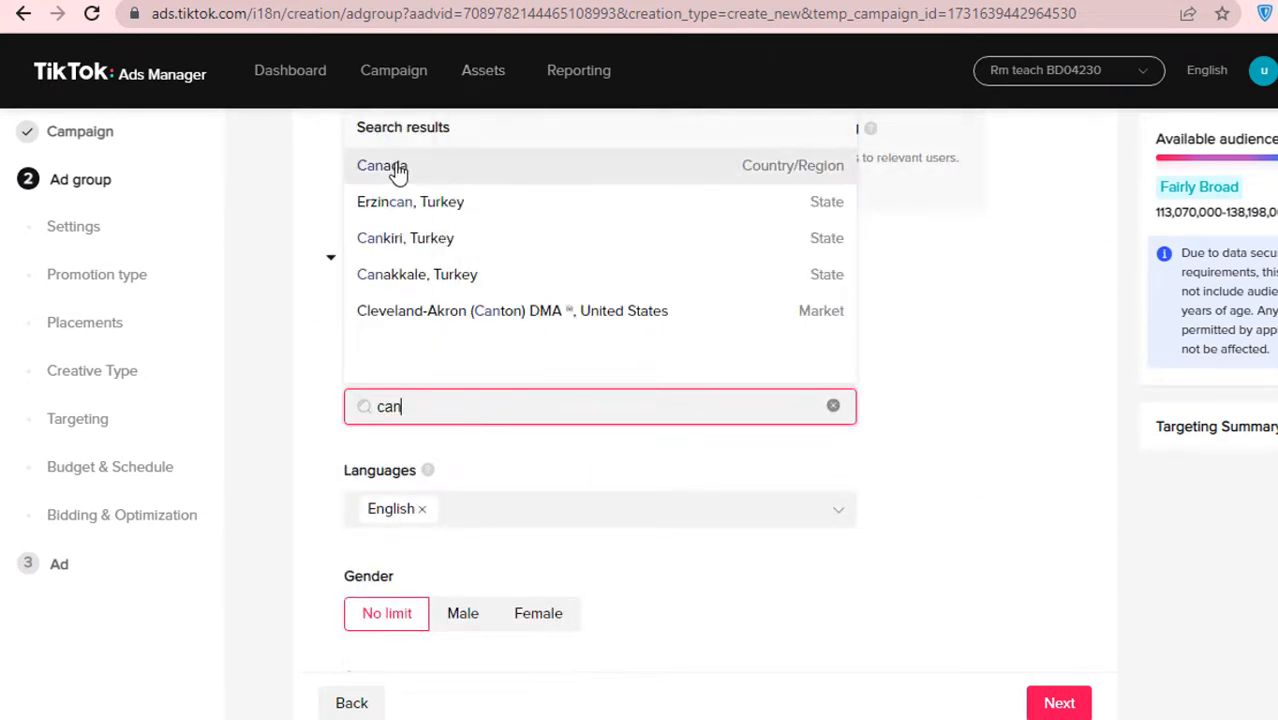
{"action": "left_click", "coordinate": [798, 177]}
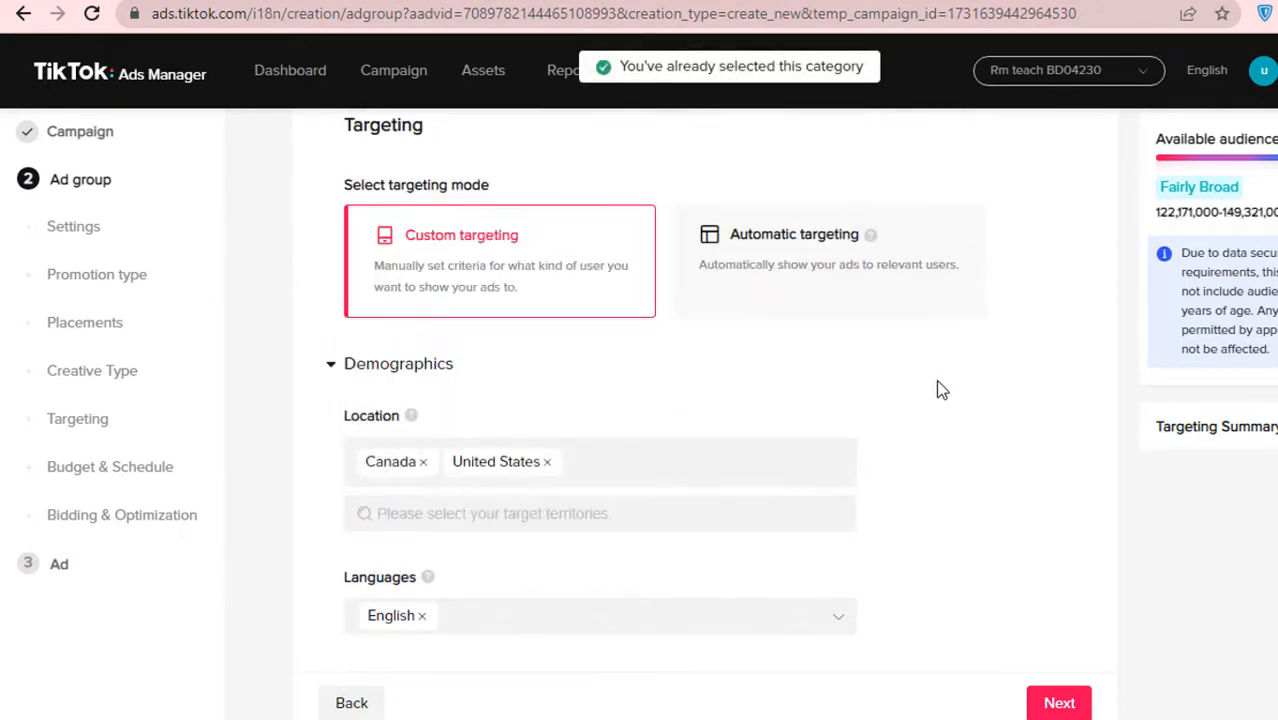
{"action": "scroll", "coordinate": [442, 414], "scroll_direction": "down", "scroll_amount": 1}
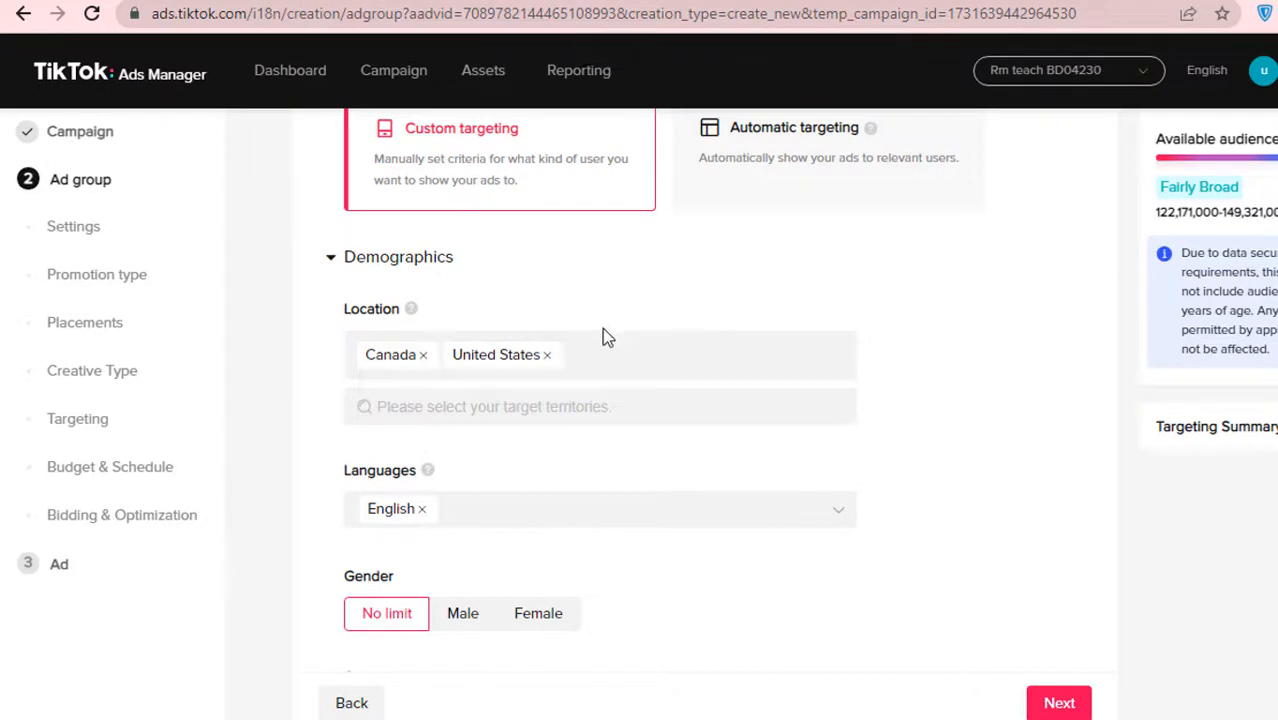
Step: Limit the target gender to Male and the age groups to 18-24, 25-34 and 35-44
{"action": "scroll", "coordinate": [602, 337], "scroll_direction": "down", "scroll_amount": 1}
{"action": "scroll", "coordinate": [602, 337], "scroll_direction": "down", "scroll_amount": 1}
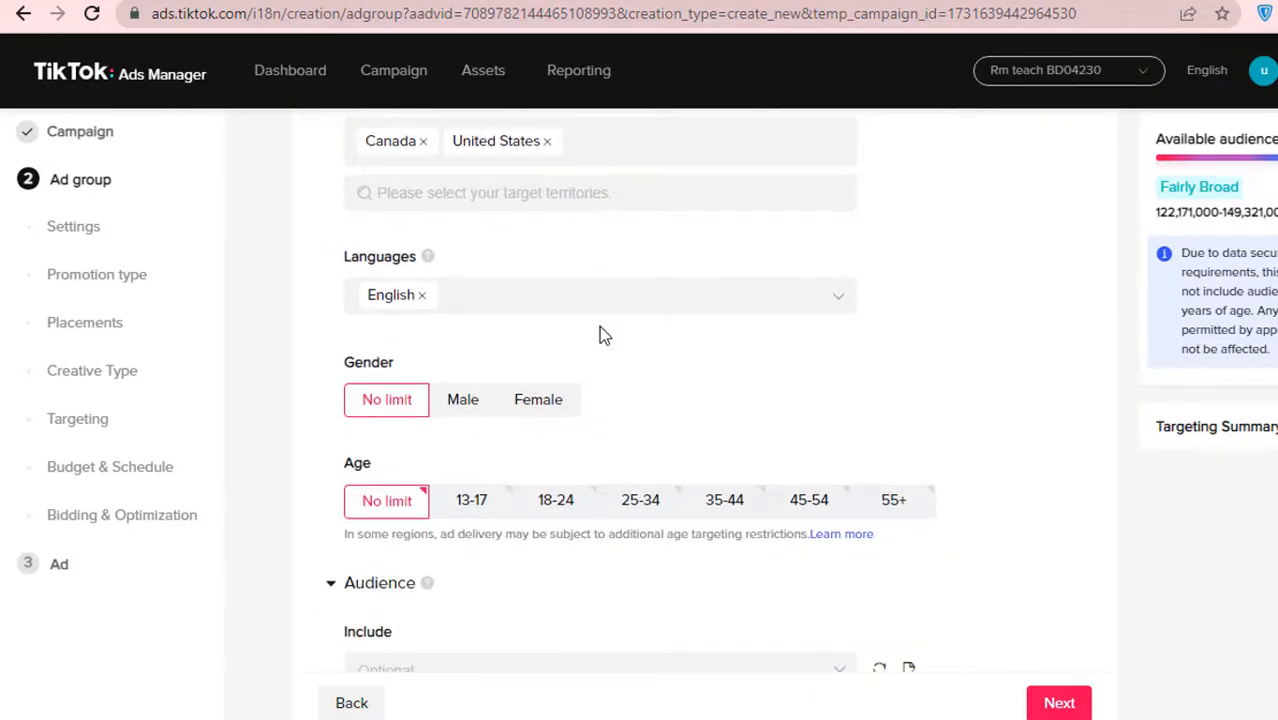
{"action": "scroll", "coordinate": [599, 335], "scroll_direction": "down", "scroll_amount": 1}
{"action": "scroll", "coordinate": [599, 334], "scroll_direction": "up", "scroll_amount": 1}
{"action": "left_click", "coordinate": [460, 401]}
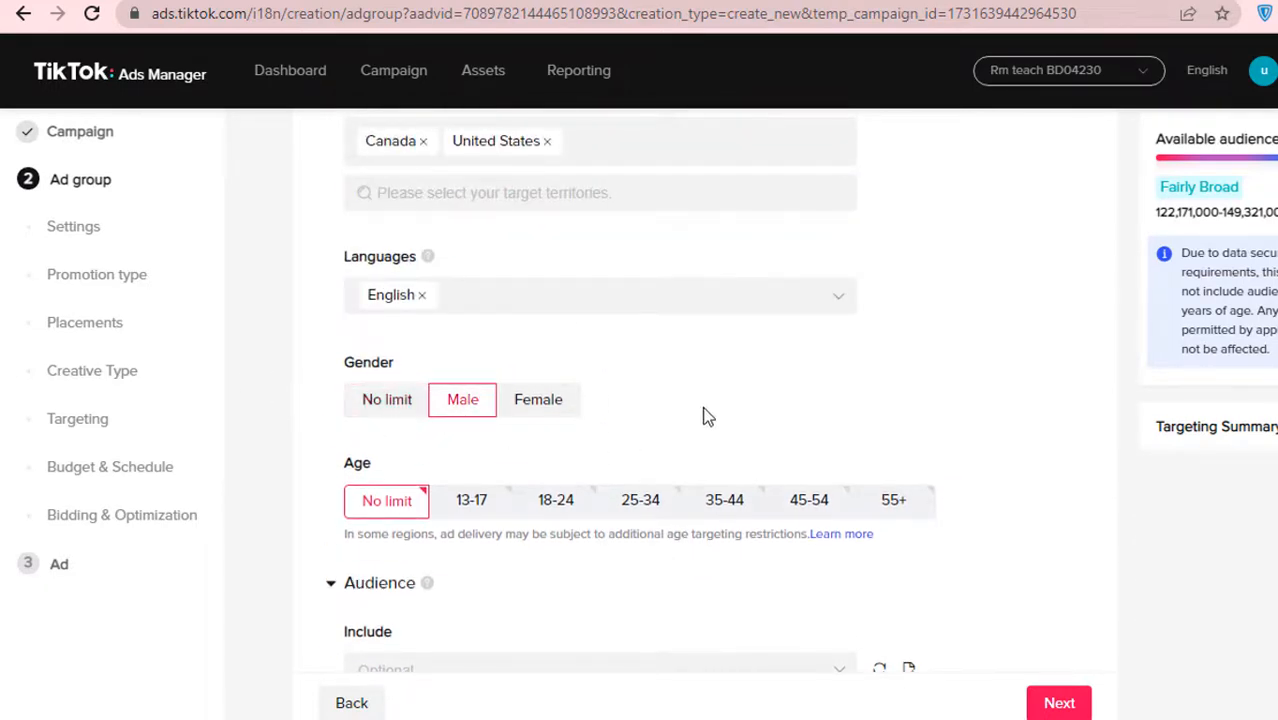
{"action": "scroll", "coordinate": [705, 414], "scroll_direction": "down", "scroll_amount": 1}
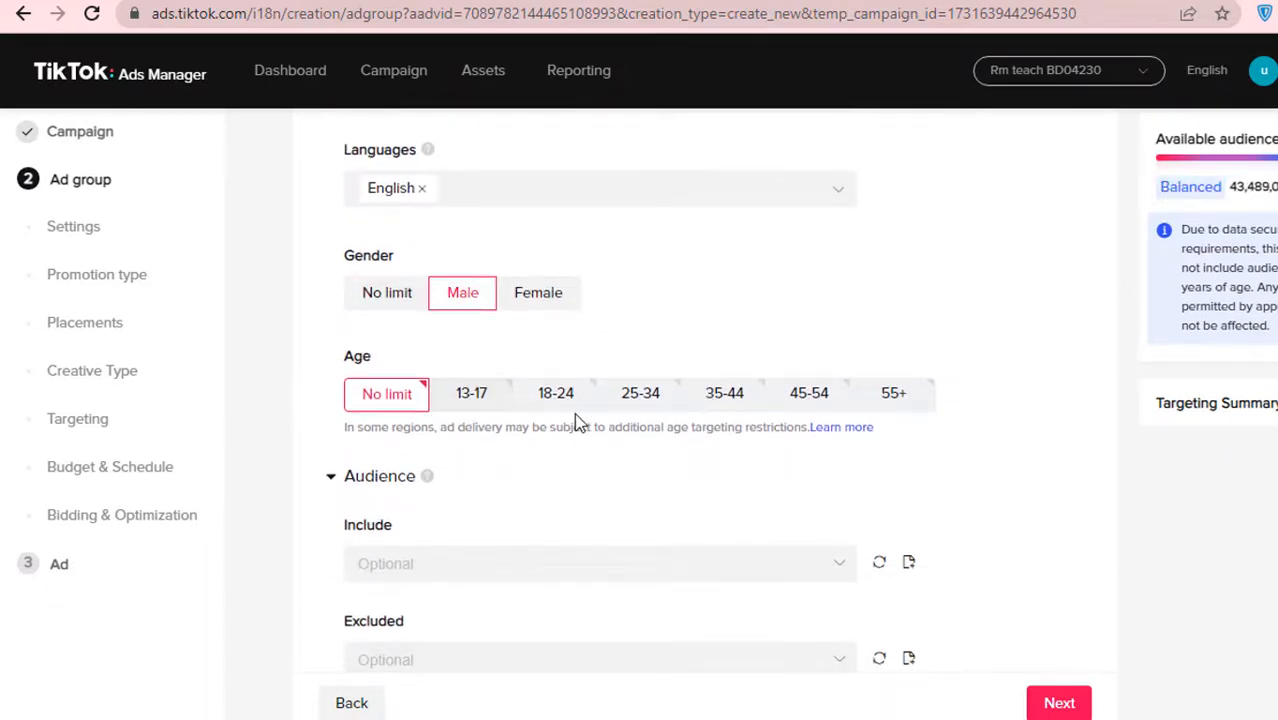
{"action": "left_click", "coordinate": [570, 400]}
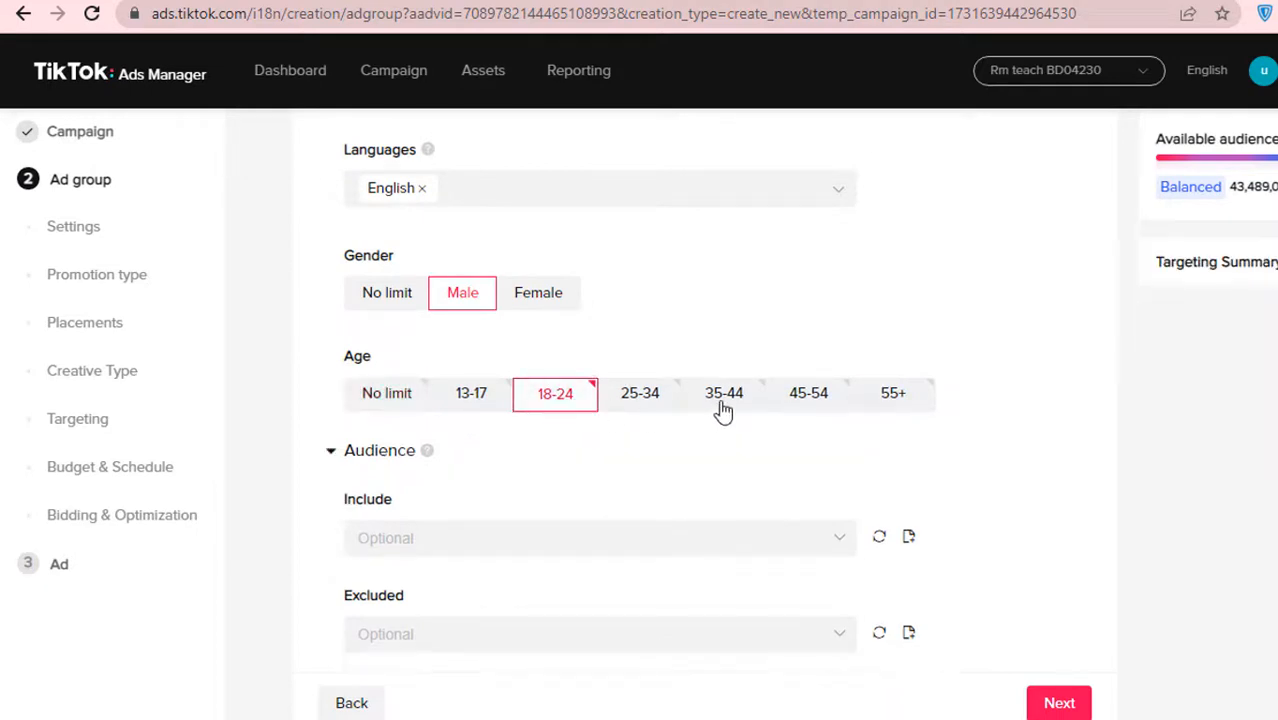
{"action": "left_click", "coordinate": [721, 405]}
{"action": "left_click", "coordinate": [640, 405]}
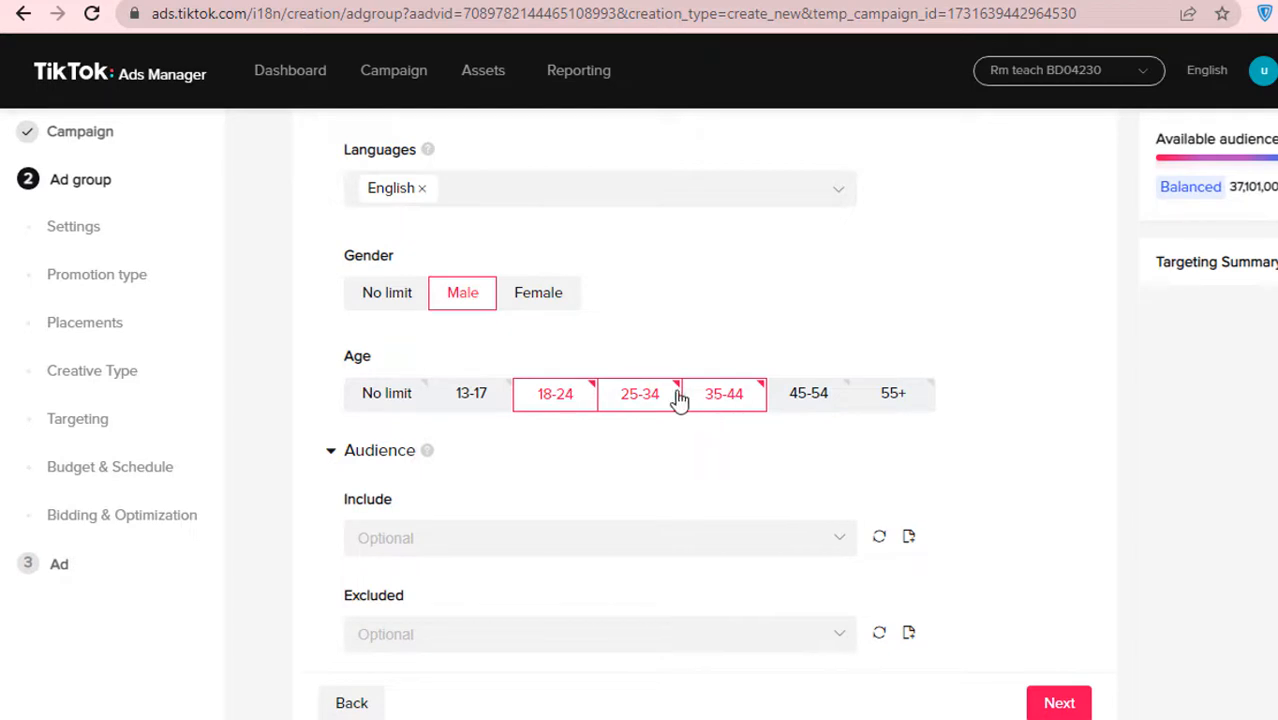
Step: Check the Include list of the Audience section for available audiences
{"action": "scroll", "coordinate": [700, 405], "scroll_direction": "down", "scroll_amount": 2}
{"action": "scroll", "coordinate": [605, 395], "scroll_direction": "up", "scroll_amount": 1}
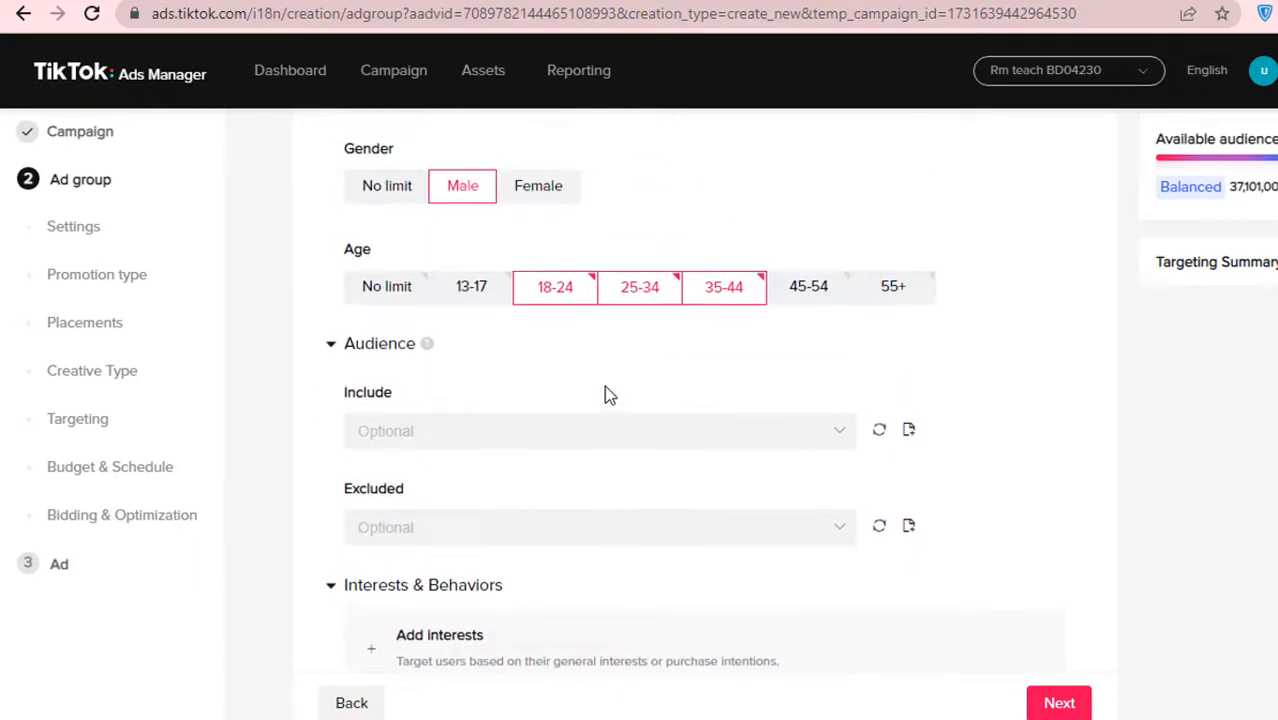
{"action": "left_click", "coordinate": [415, 437]}
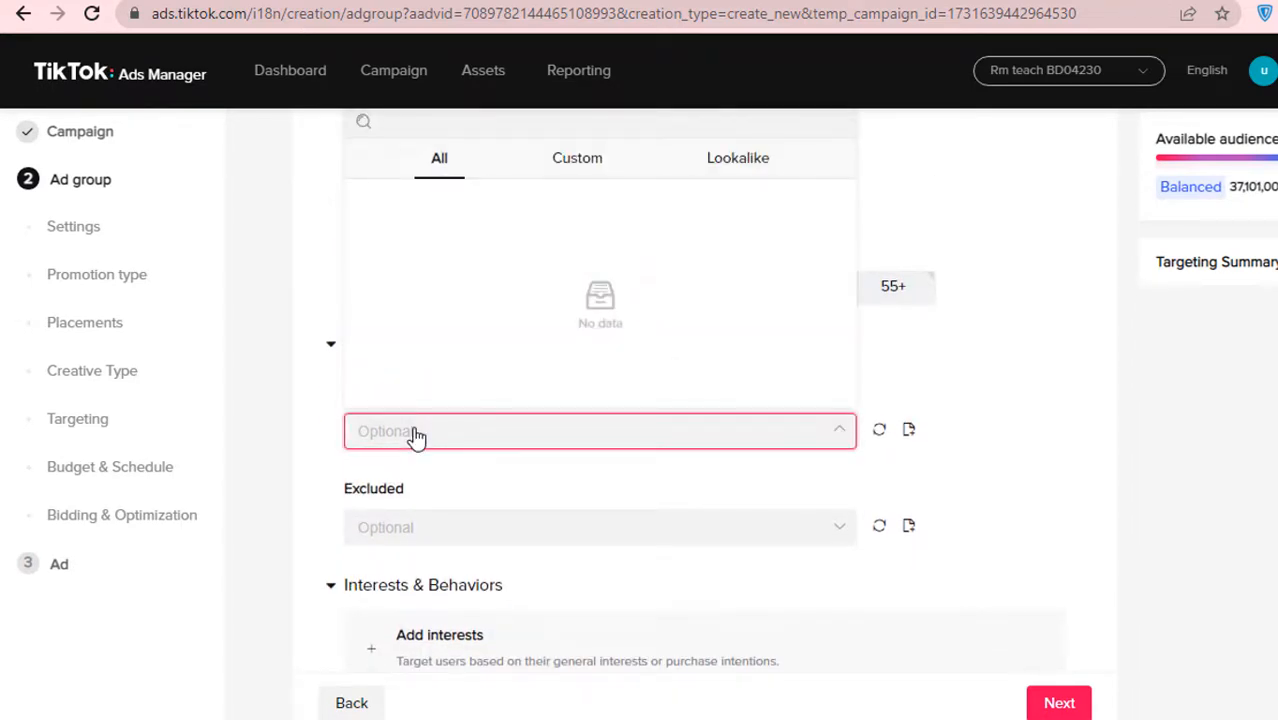
{"action": "left_click", "coordinate": [895, 394]}
{"action": "left_click", "coordinate": [437, 443]}
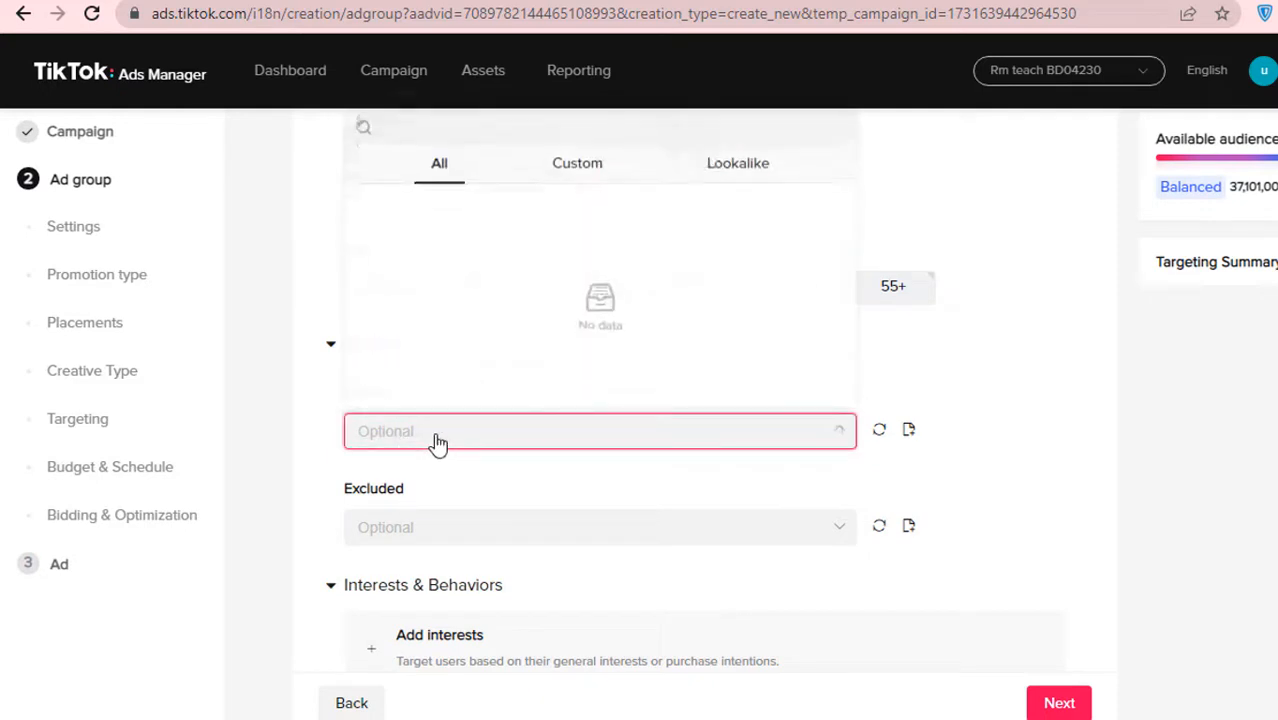
{"action": "left_click", "coordinate": [947, 354]}
{"action": "scroll", "coordinate": [430, 340], "scroll_direction": "down", "scroll_amount": 1}
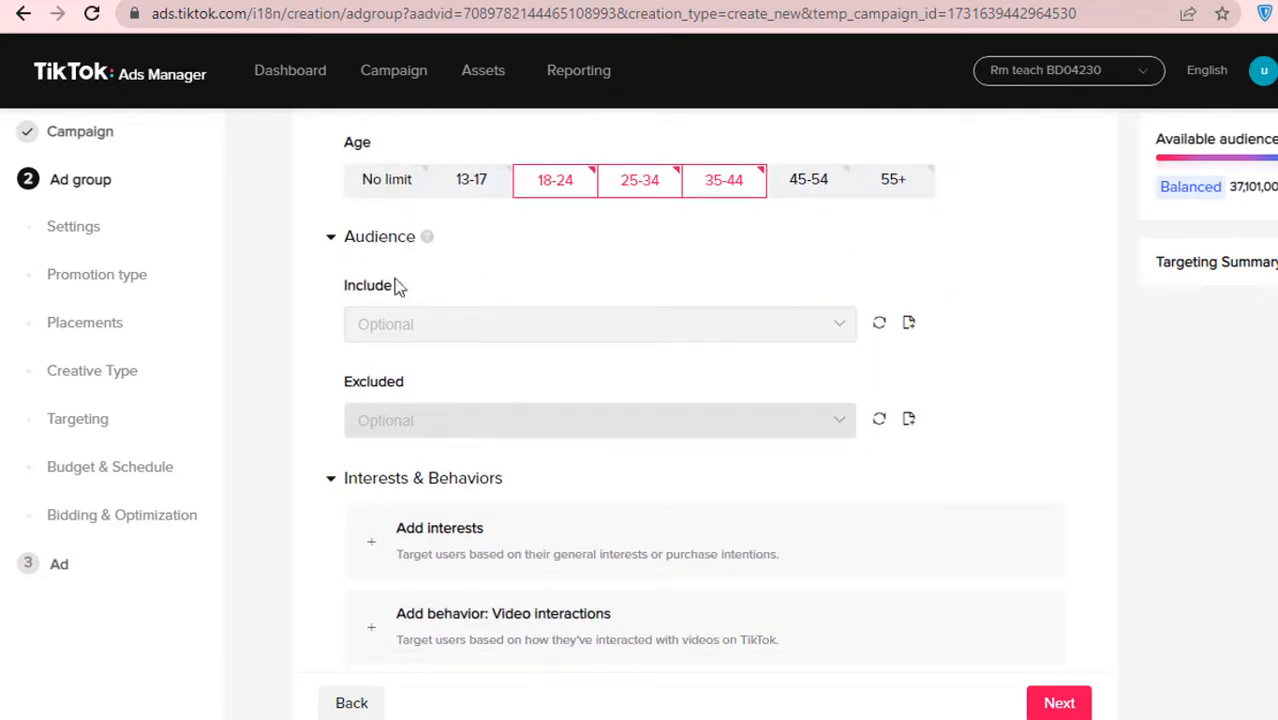
Step: Collapse the Audience section of the targeting settings
{"action": "left_click", "coordinate": [333, 240]}
{"action": "left_click", "coordinate": [335, 241]}
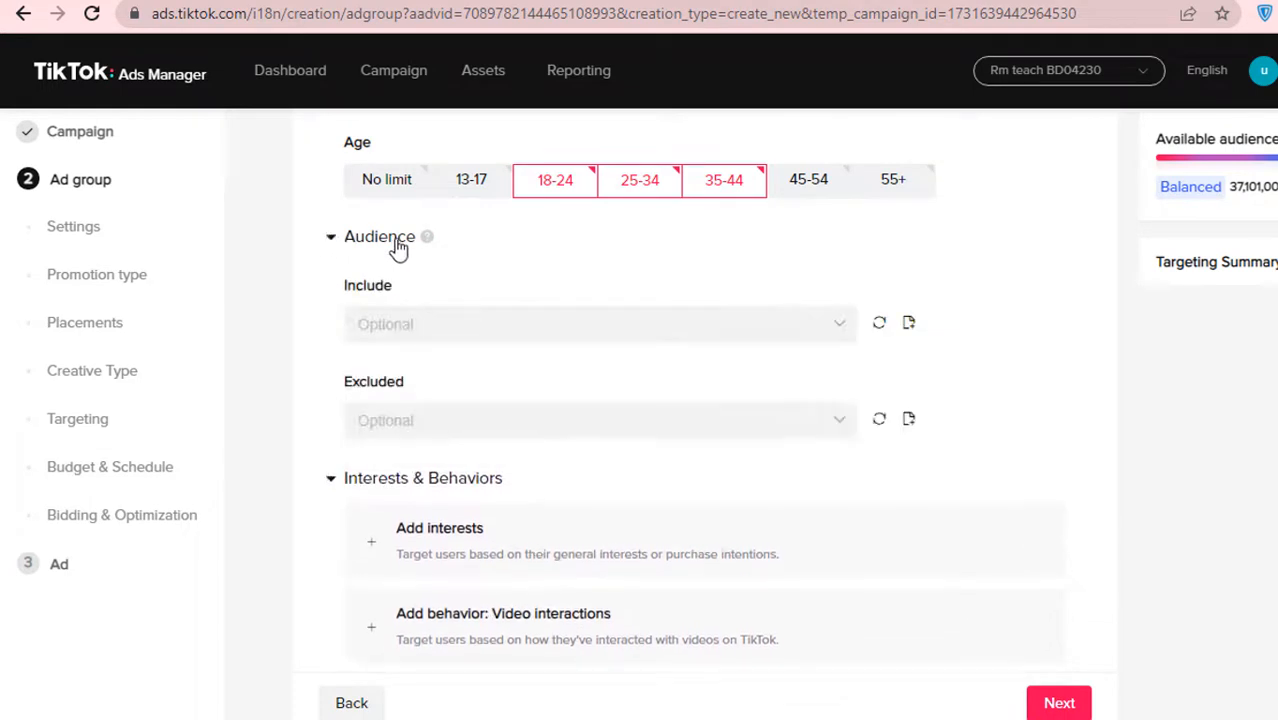
{"action": "left_click", "coordinate": [341, 242]}
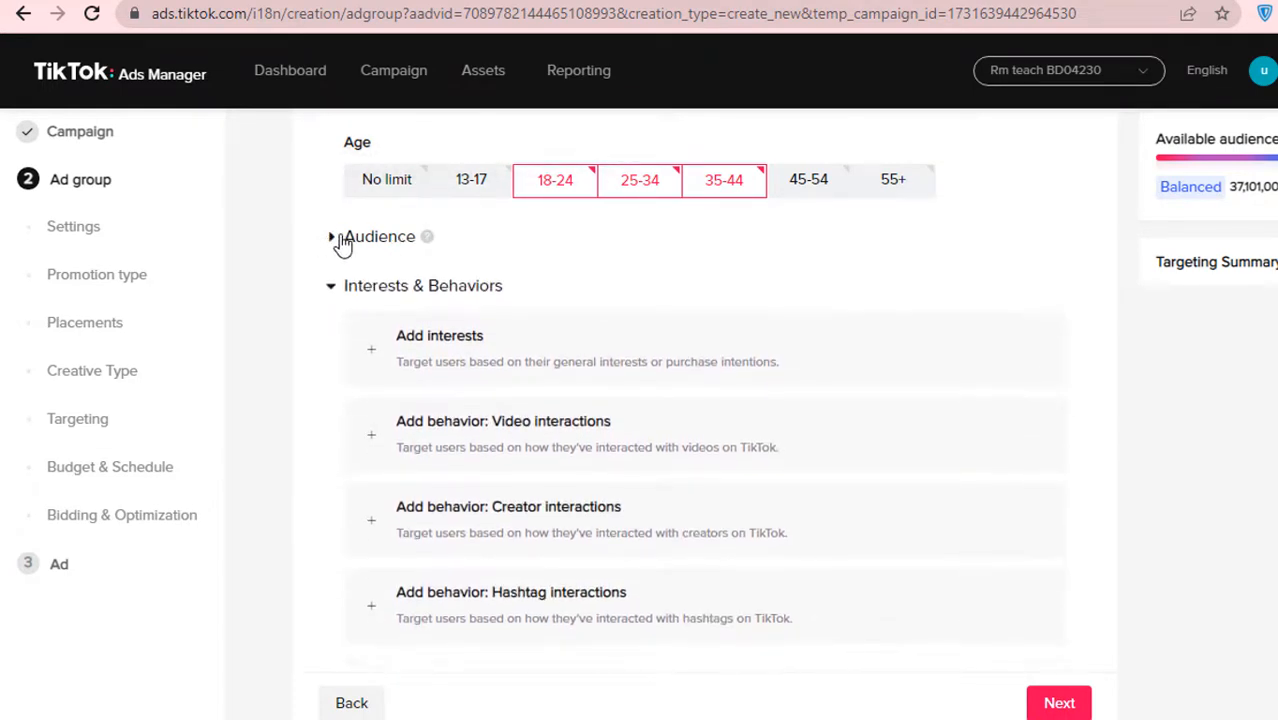
Step: Add an interests criterion under Interests & Behaviors and browse its list of interest categories
{"action": "left_click_drag", "start_coordinate": [522, 291], "coordinate": [340, 297]}
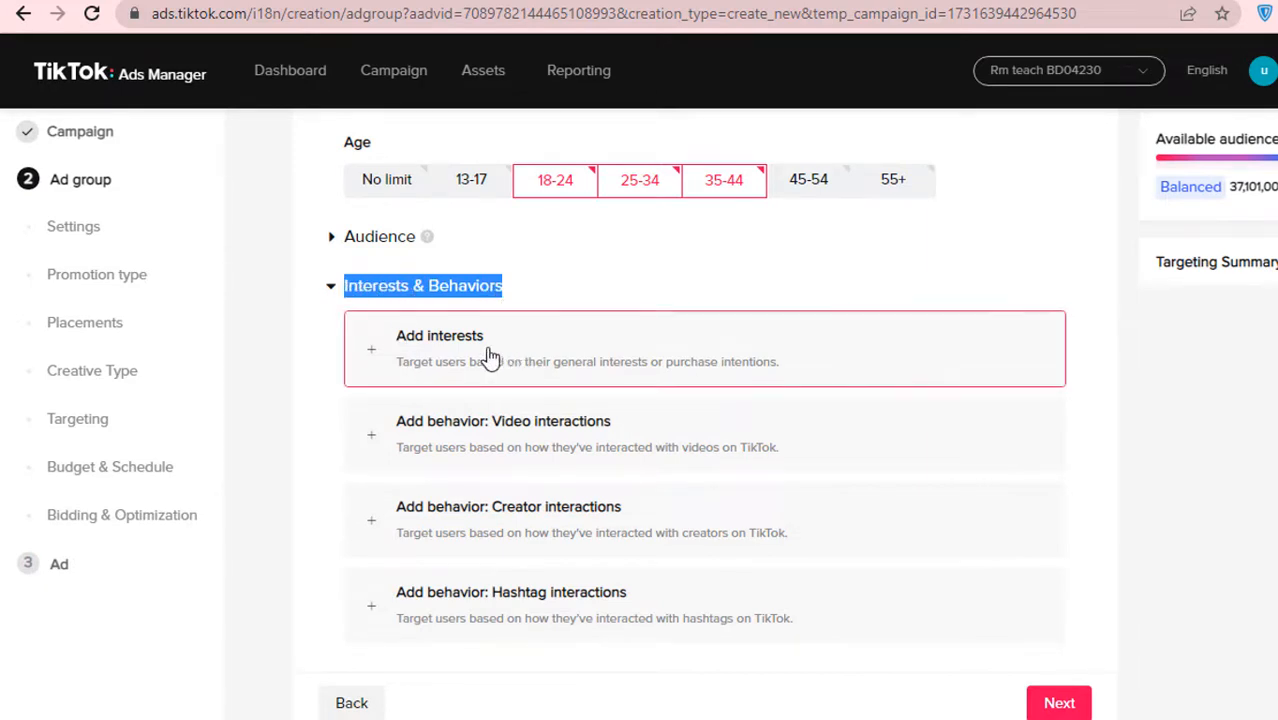
{"action": "left_click", "coordinate": [588, 354]}
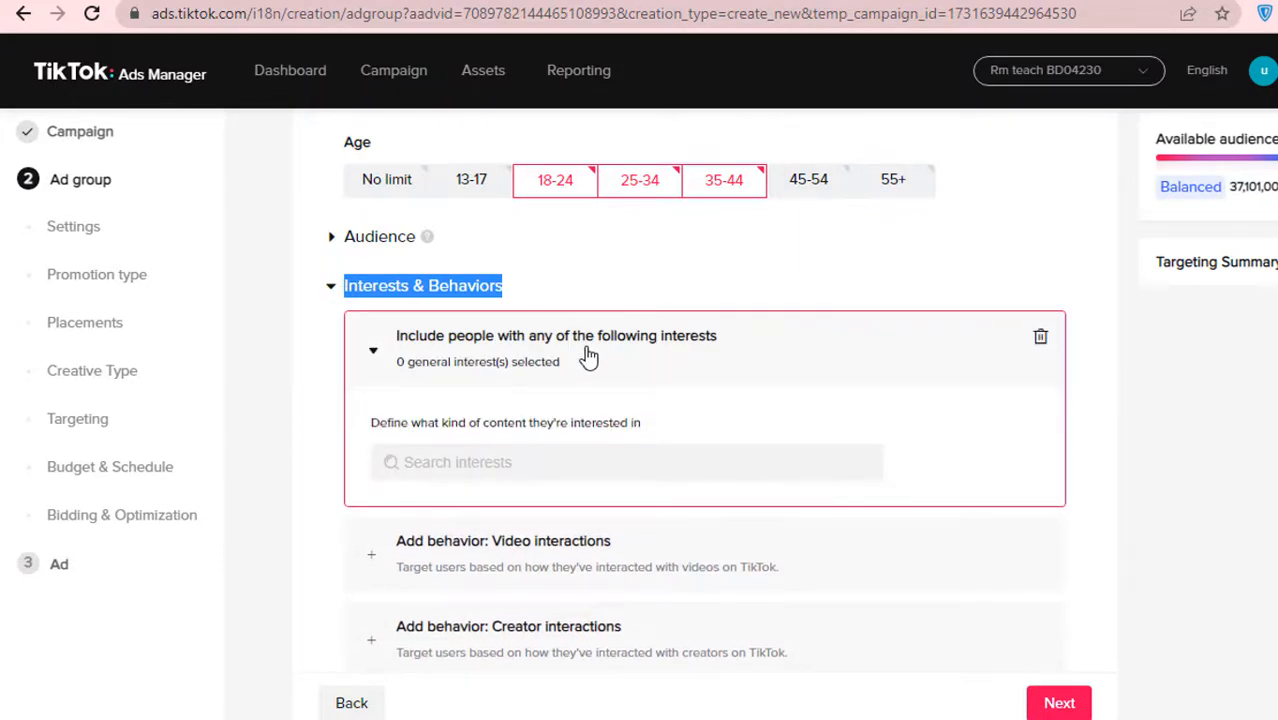
{"action": "scroll", "coordinate": [560, 370], "scroll_direction": "down", "scroll_amount": 1}
{"action": "left_click", "coordinate": [480, 370]}
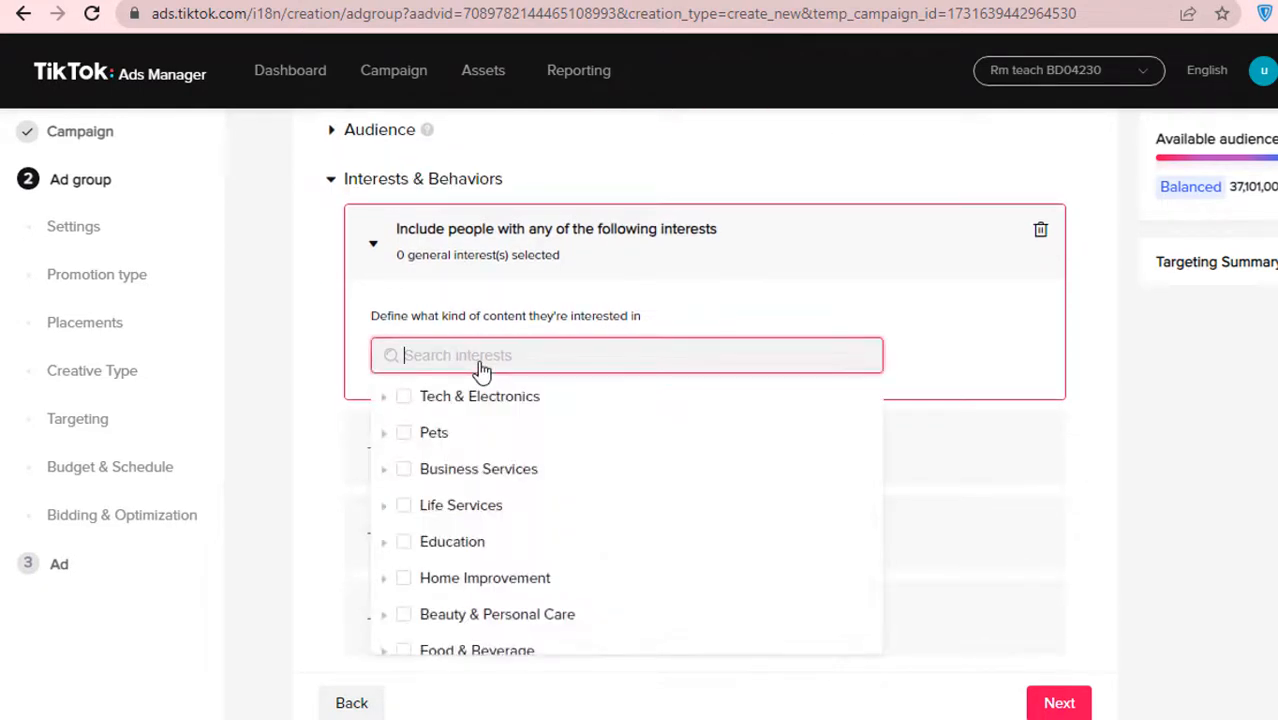
{"action": "scroll", "coordinate": [515, 475], "scroll_direction": "down", "scroll_amount": 3}
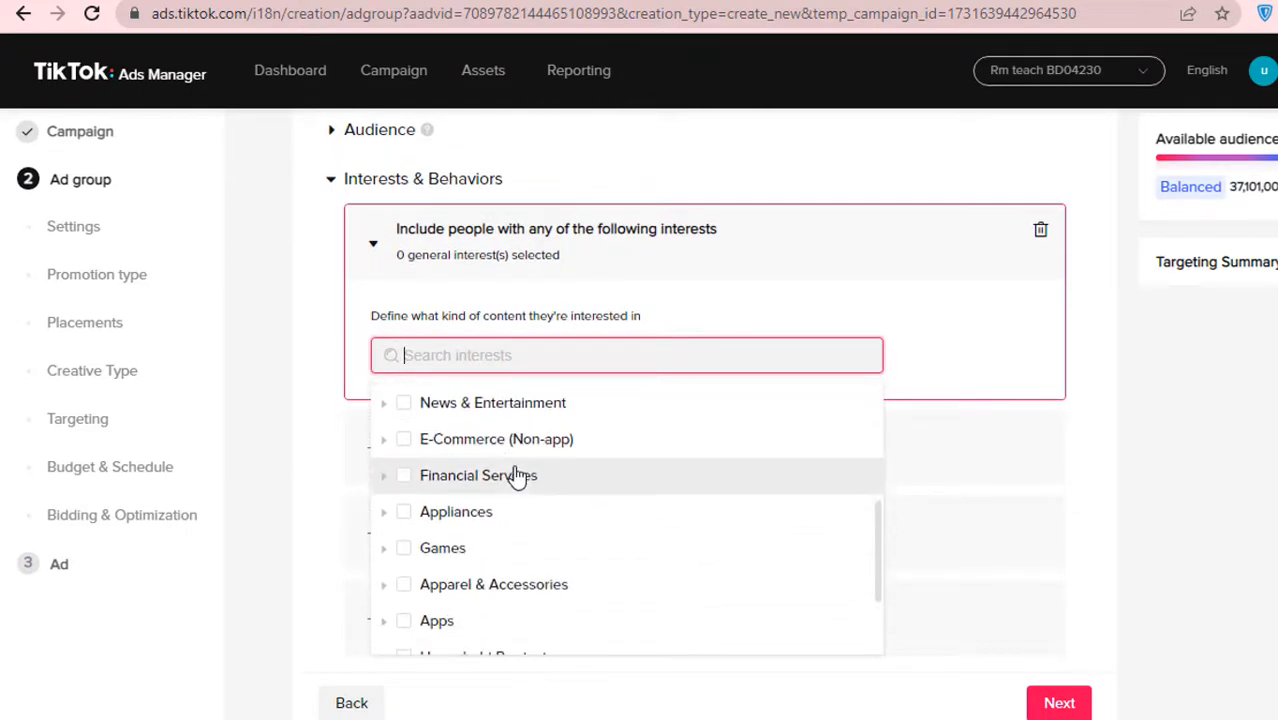
{"action": "scroll", "coordinate": [515, 475], "scroll_direction": "down", "scroll_amount": 5}
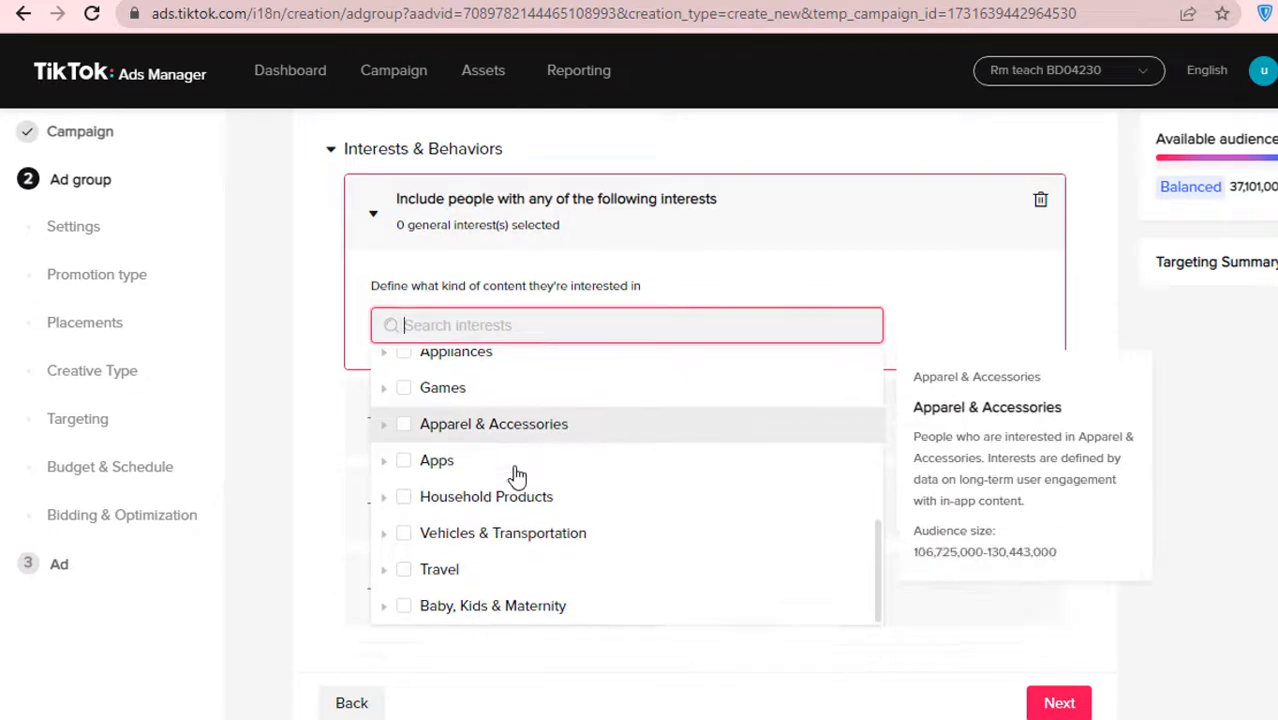
{"action": "scroll", "coordinate": [518, 475], "scroll_direction": "up", "scroll_amount": 6}
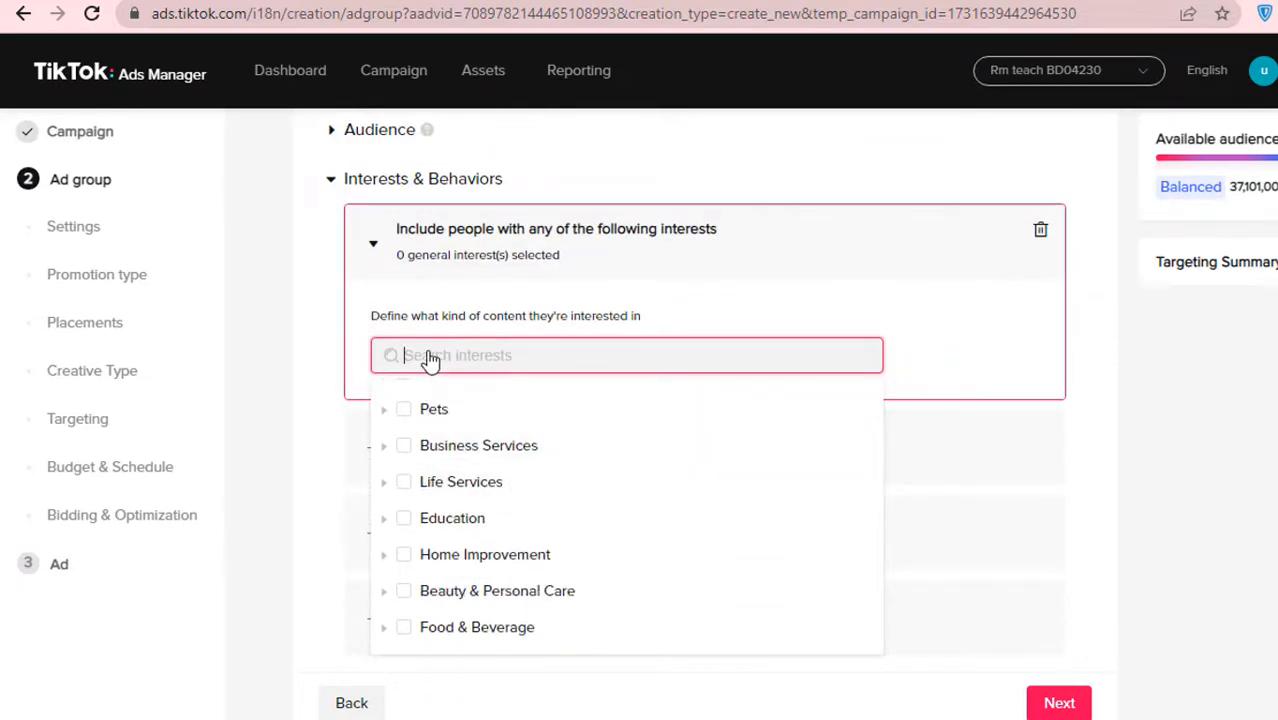
Step: Search the interests for "t shirt" and add both the T-shirts and T-Shirts interests
{"action": "type", "text": "t"}
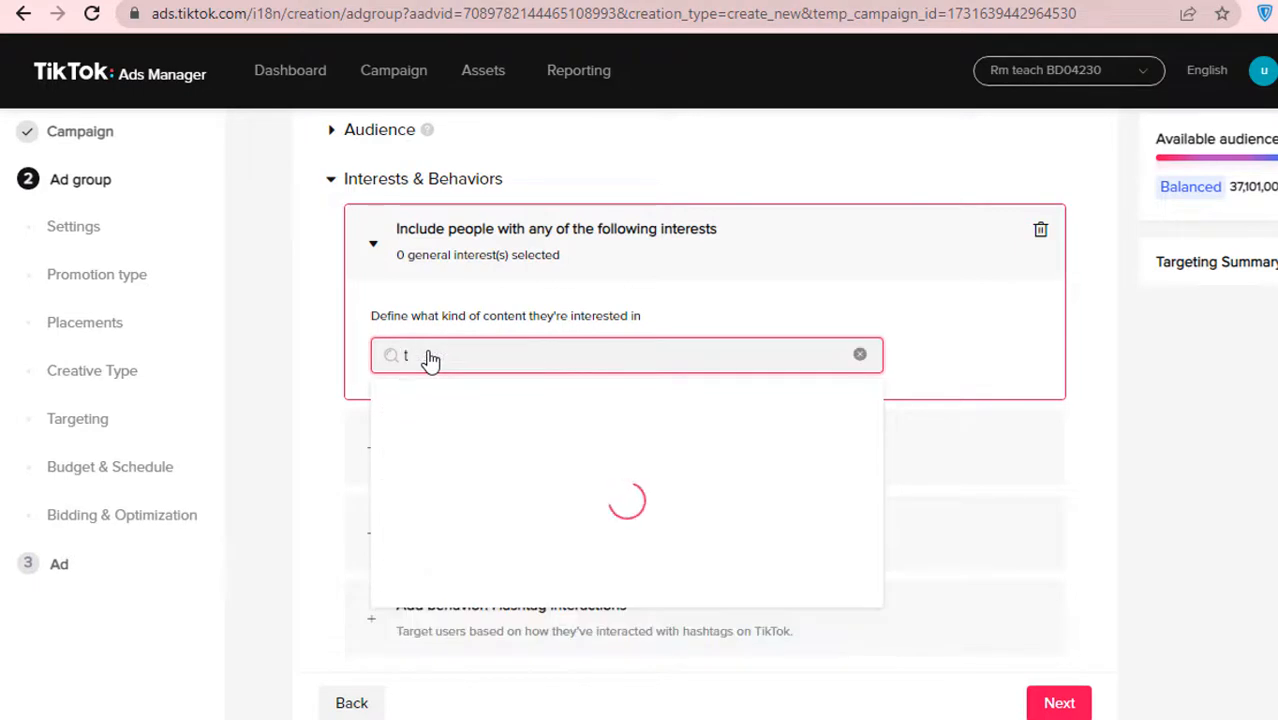
{"action": "type", "text": " shirt"}
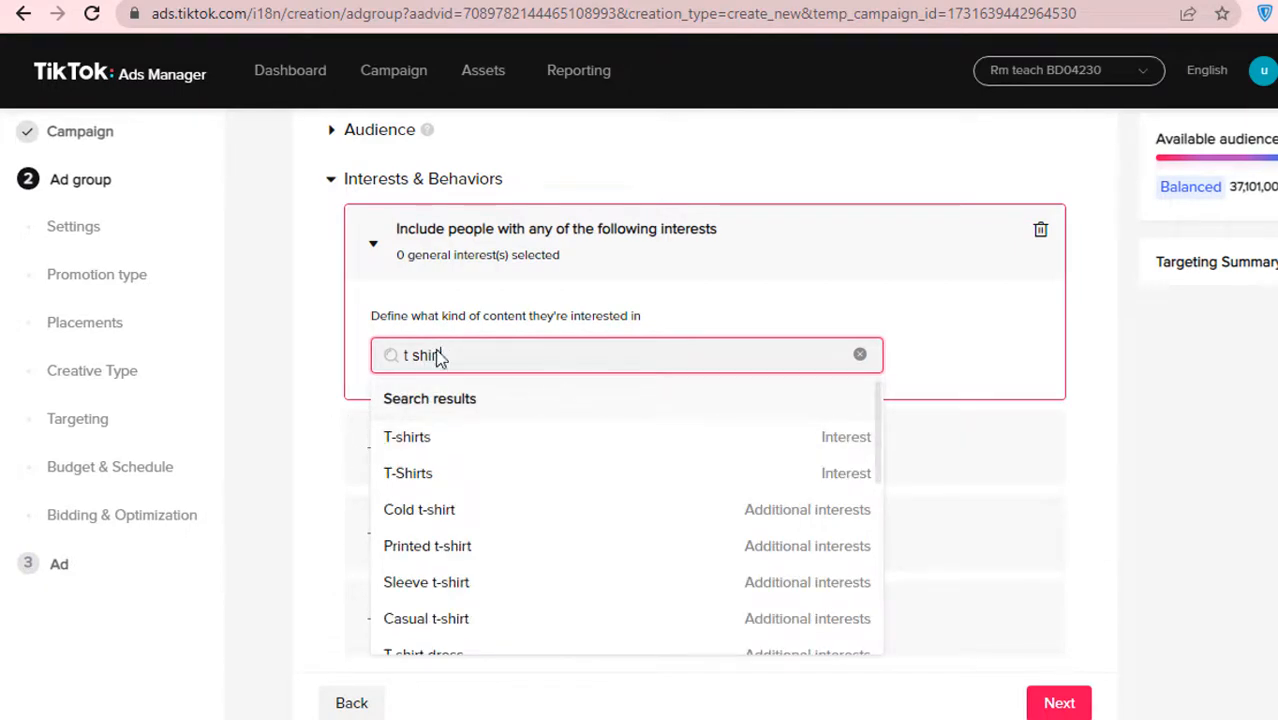
{"action": "left_click", "coordinate": [476, 447]}
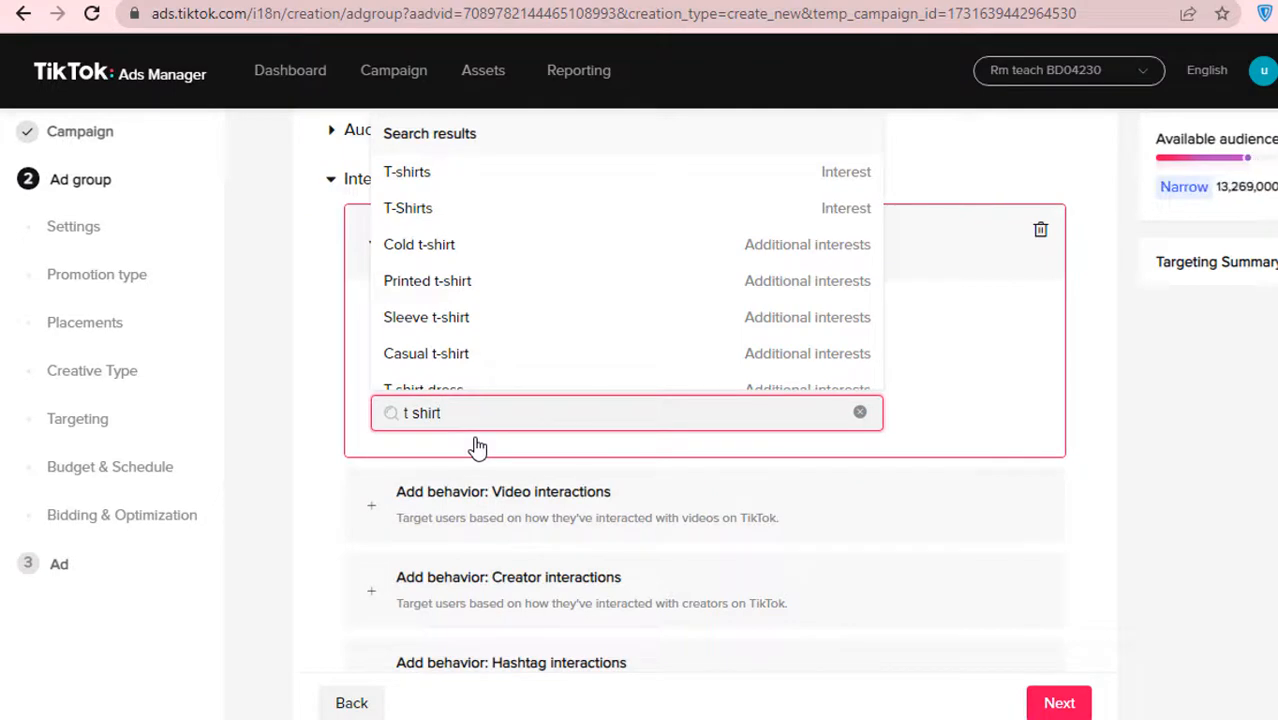
{"action": "mouse_move", "coordinate": [567, 228]}
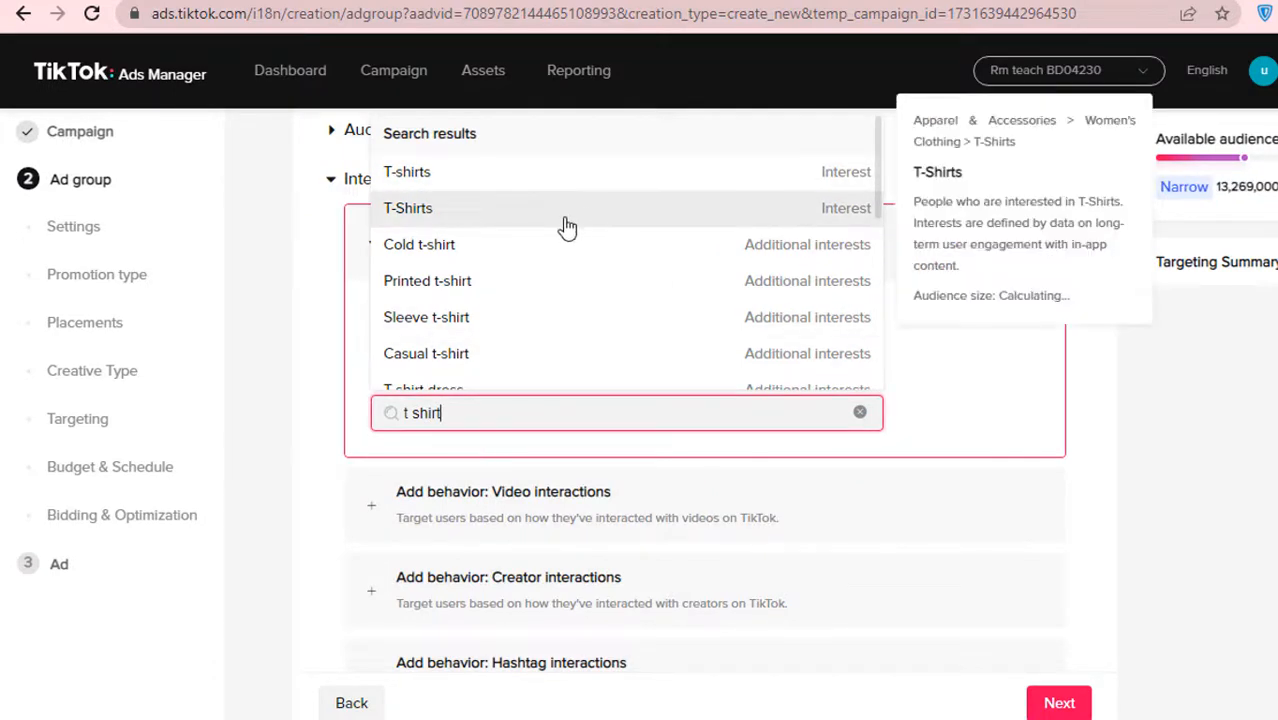
{"action": "left_click", "coordinate": [607, 187]}
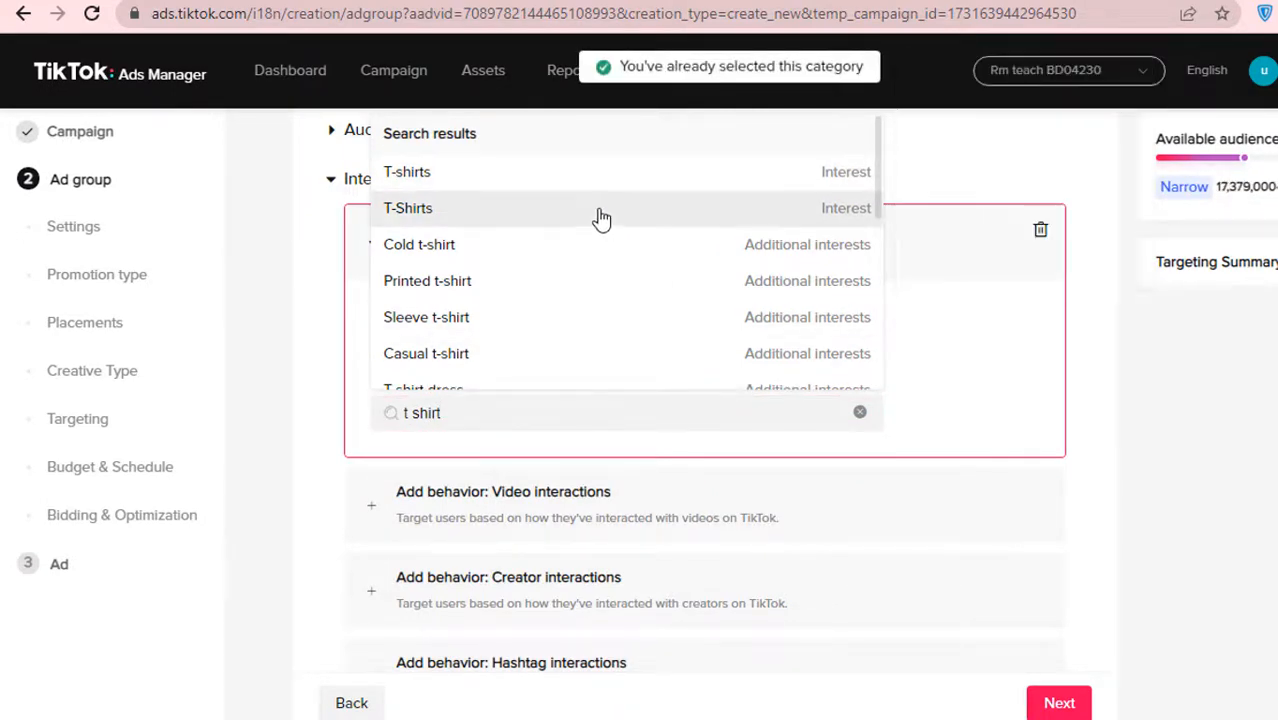
Step: Close the "t shirt" search results and browse the list of interest categories down to Baby, Kids & Maternity
{"action": "left_click", "coordinate": [601, 218]}
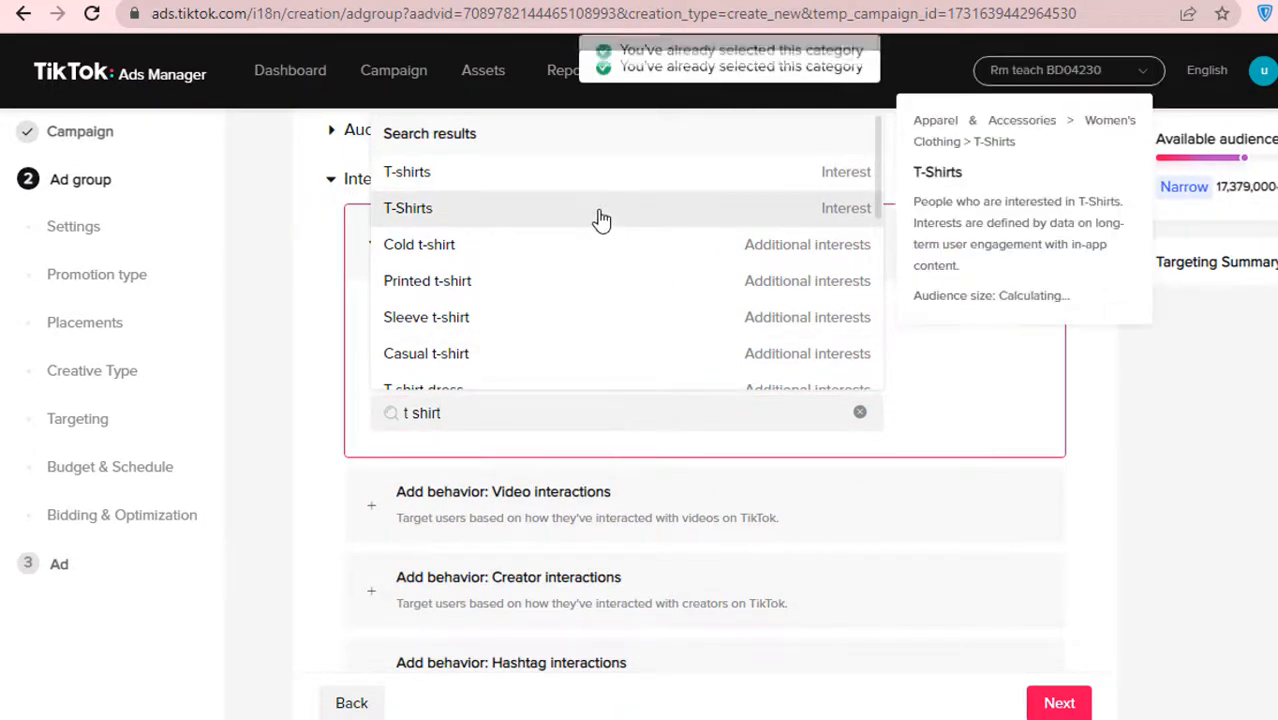
{"action": "left_click", "coordinate": [930, 427]}
{"action": "left_click", "coordinate": [533, 418]}
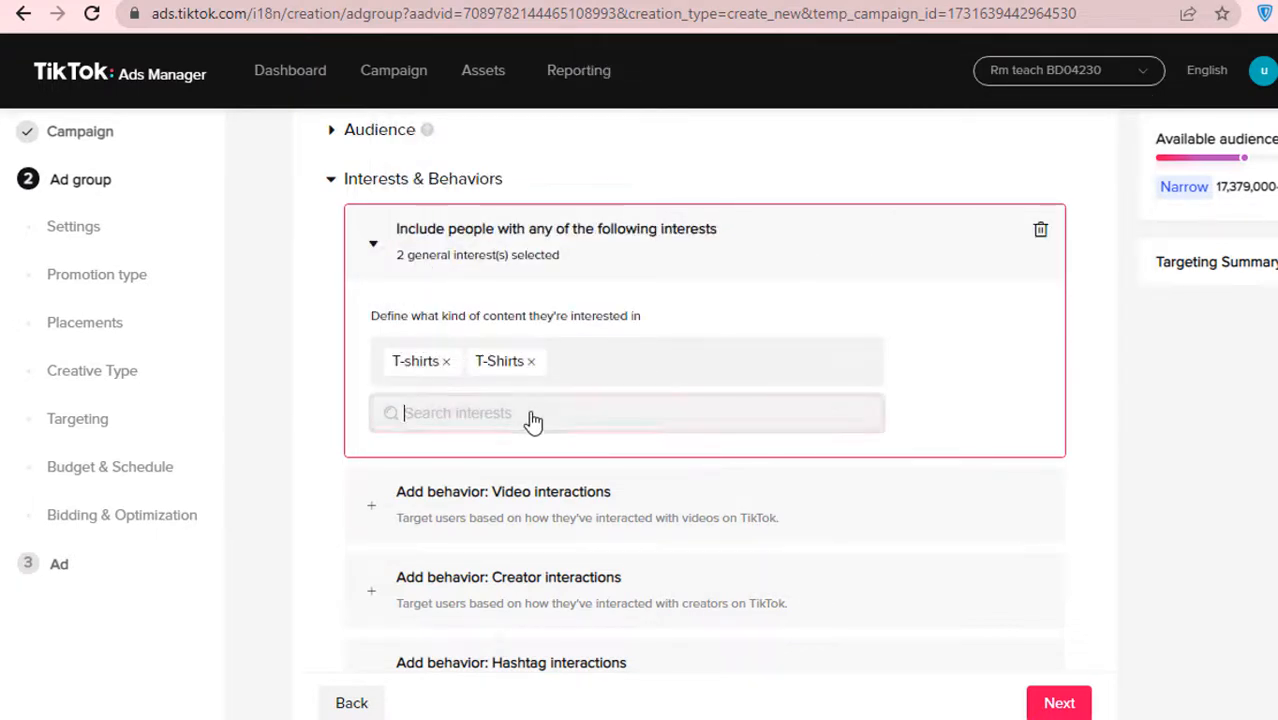
{"action": "scroll", "coordinate": [785, 322], "scroll_direction": "up", "scroll_amount": 1}
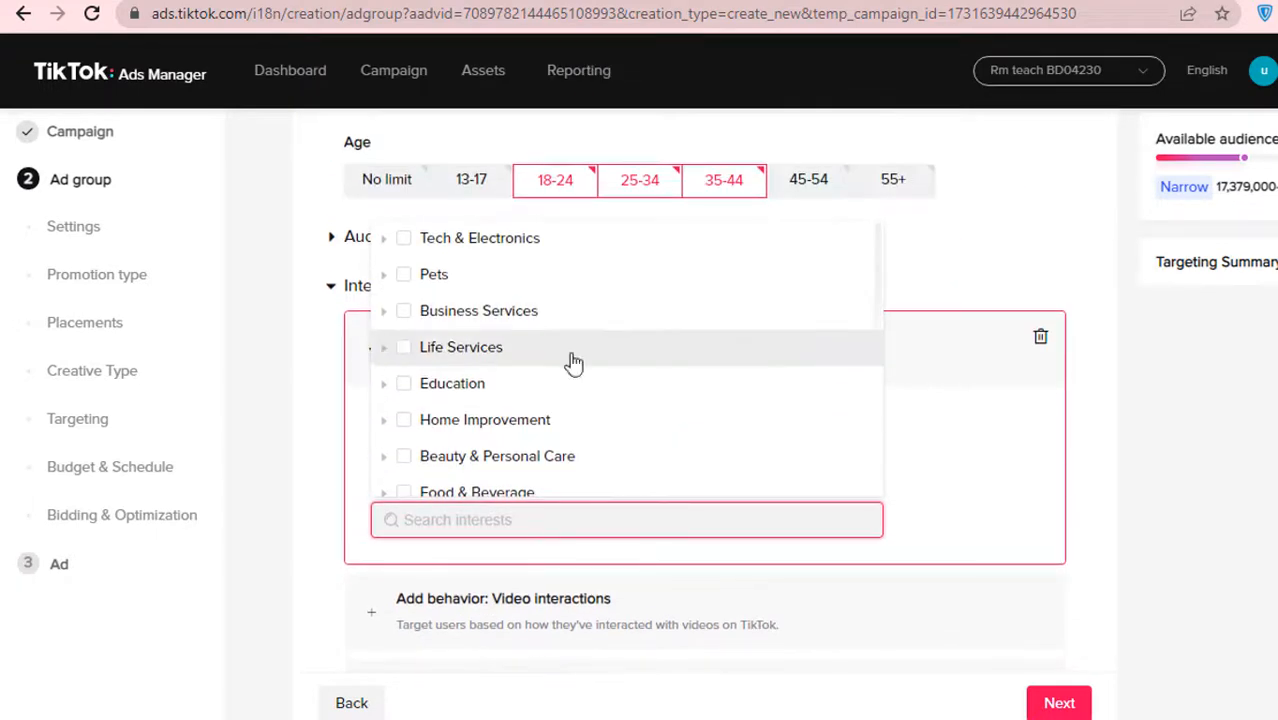
{"action": "left_click", "coordinate": [973, 420]}
{"action": "scroll", "coordinate": [793, 477], "scroll_direction": "down", "scroll_amount": 1}
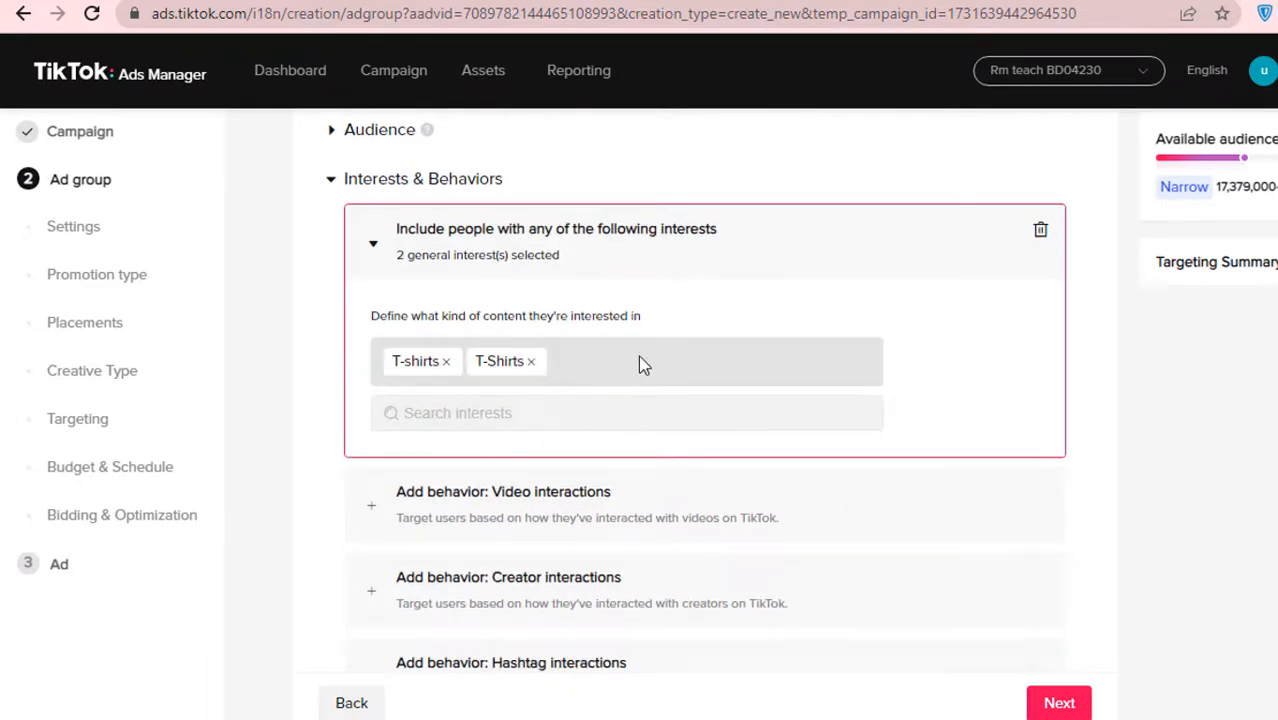
{"action": "left_click", "coordinate": [428, 413]}
{"action": "mouse_move", "coordinate": [483, 70]}
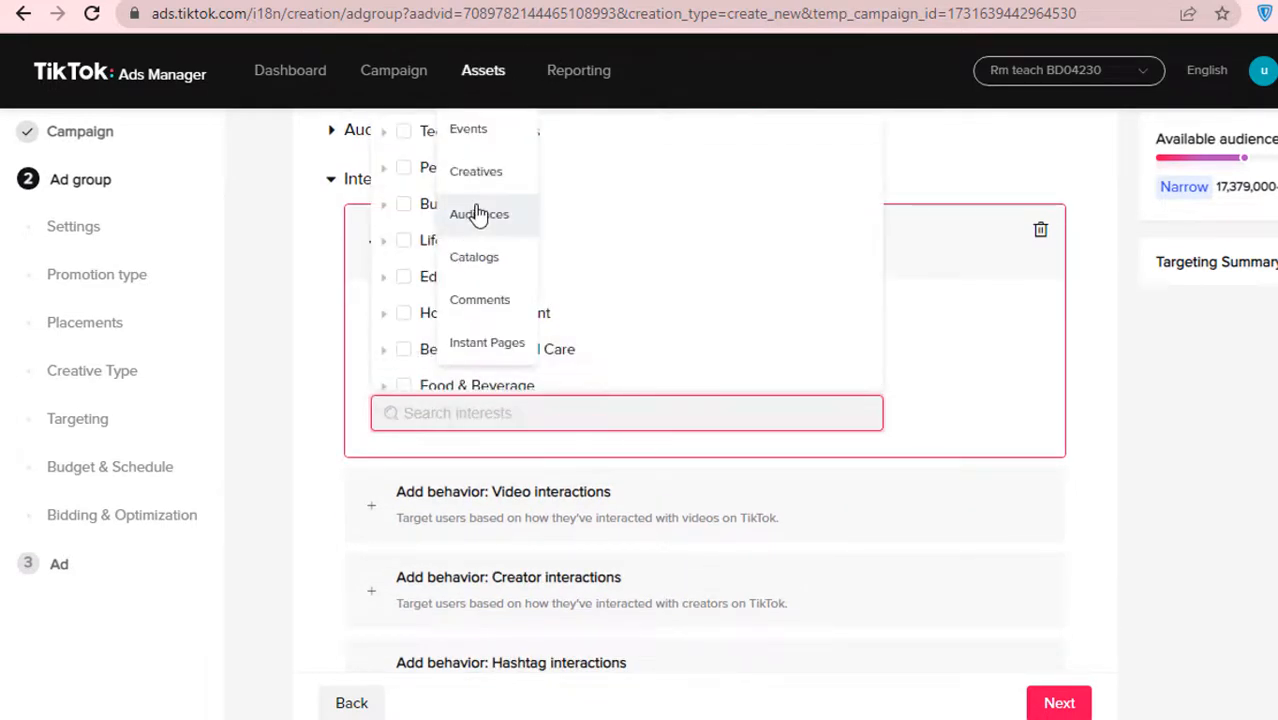
{"action": "scroll", "coordinate": [522, 286], "scroll_direction": "down", "scroll_amount": 5}
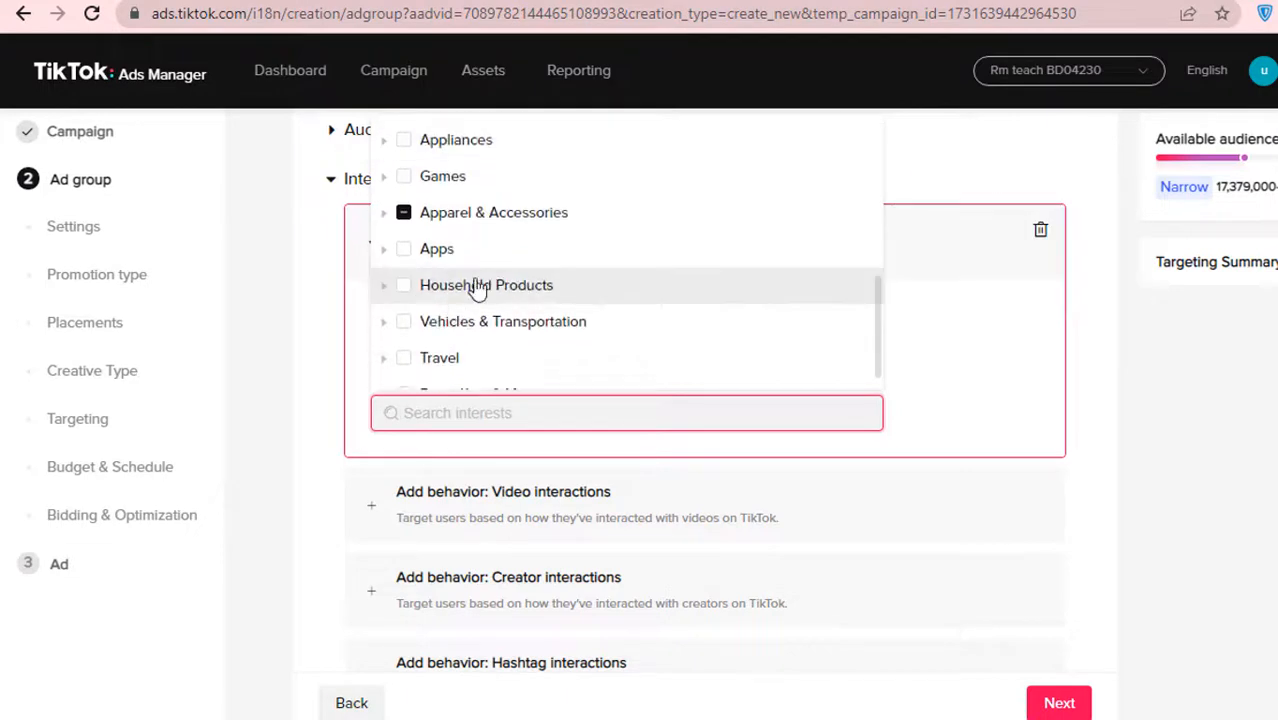
{"action": "scroll", "coordinate": [491, 271], "scroll_direction": "down", "scroll_amount": 1}
{"action": "mouse_move", "coordinate": [490, 268]}
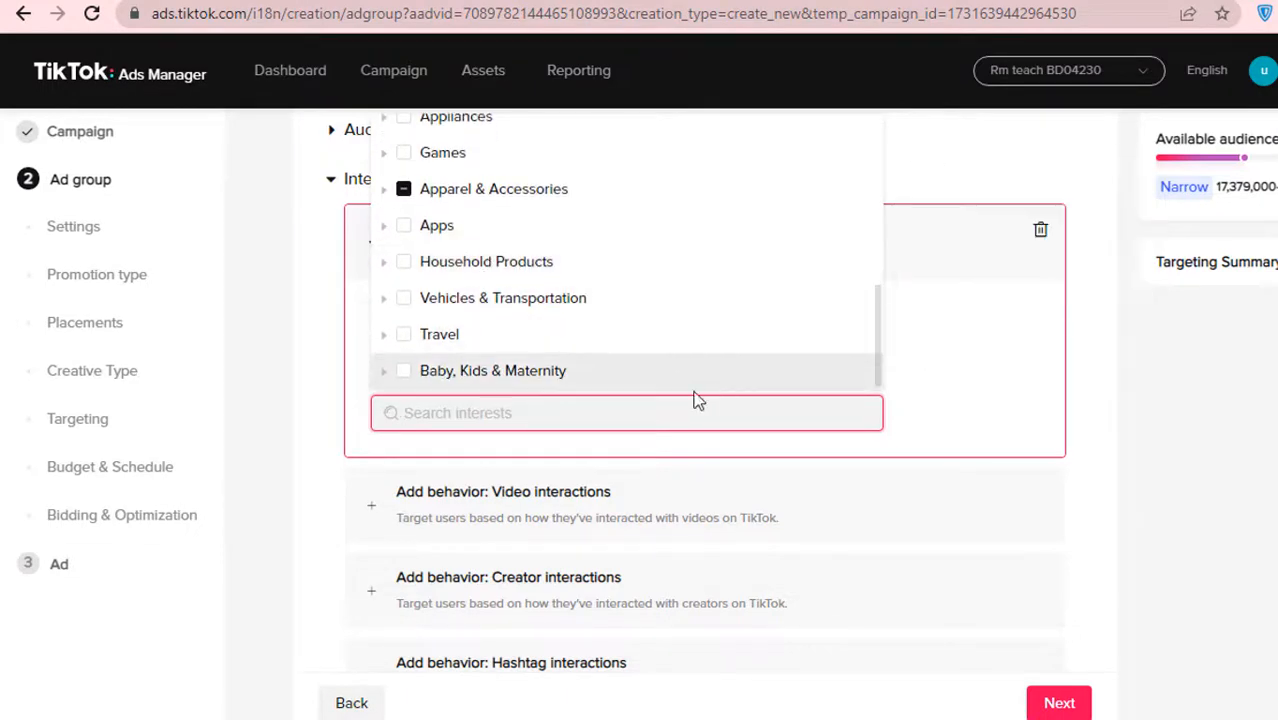
{"action": "left_click", "coordinate": [949, 420]}
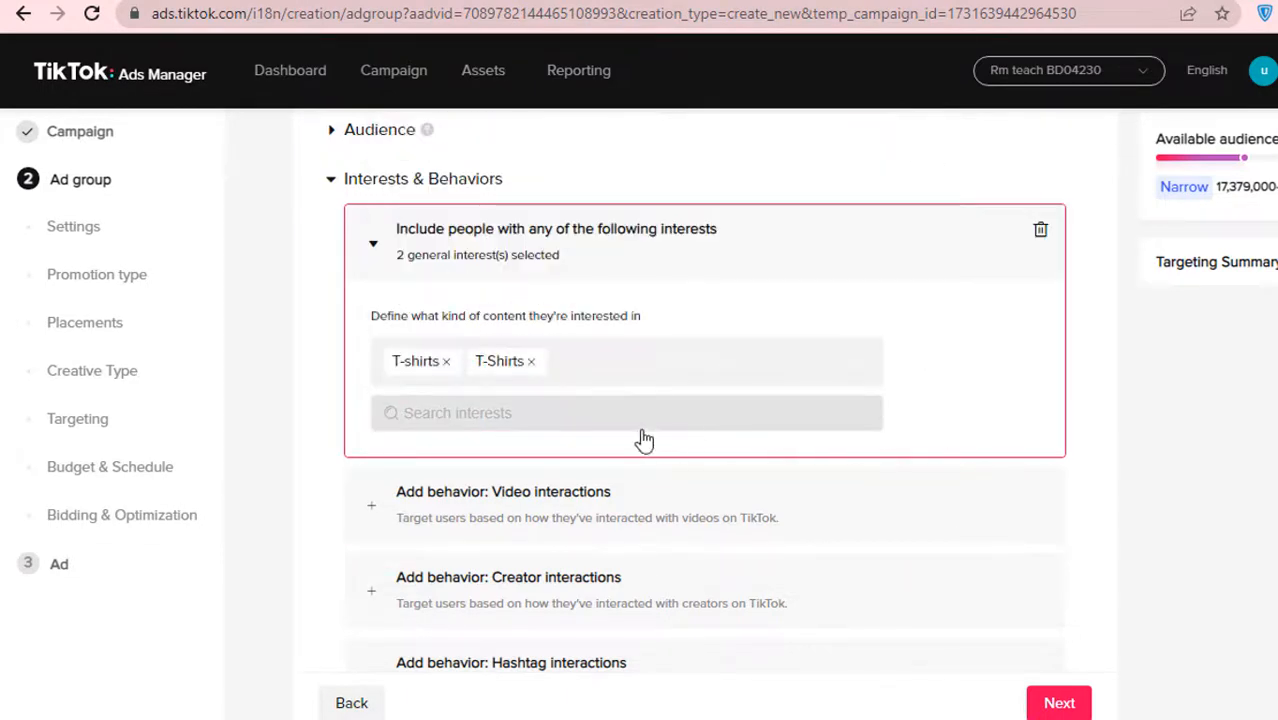
Step: Remove the T-shirts and T-Shirts interests and select the Beauty & Personal Care interest category instead
{"action": "left_click", "coordinate": [447, 362]}
{"action": "left_click", "coordinate": [447, 363]}
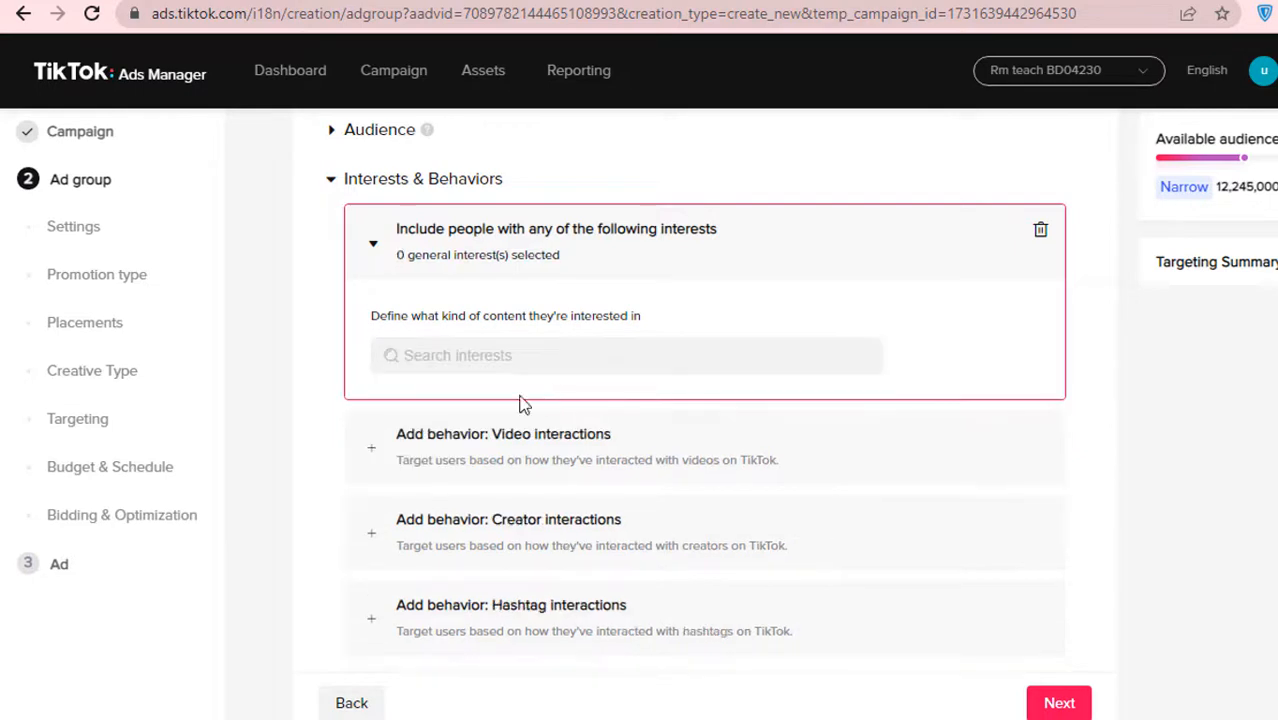
{"action": "left_click", "coordinate": [463, 362]}
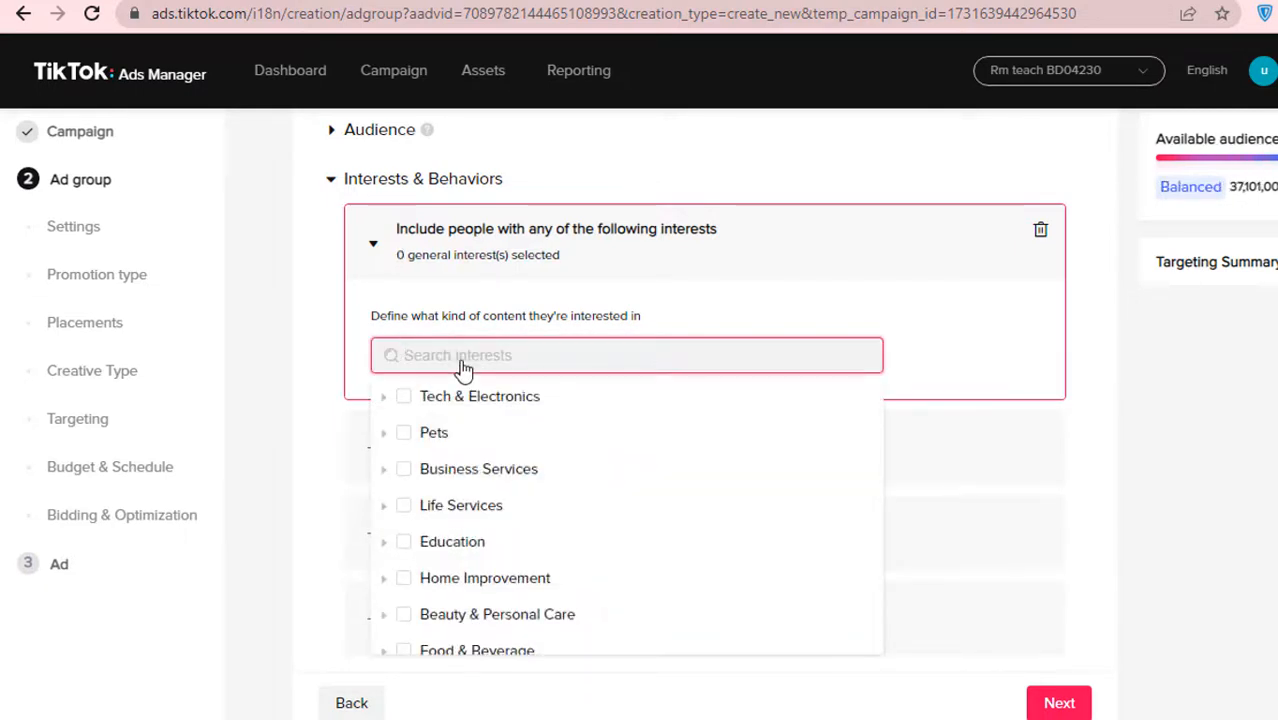
{"action": "scroll", "coordinate": [530, 435], "scroll_direction": "down", "scroll_amount": 1}
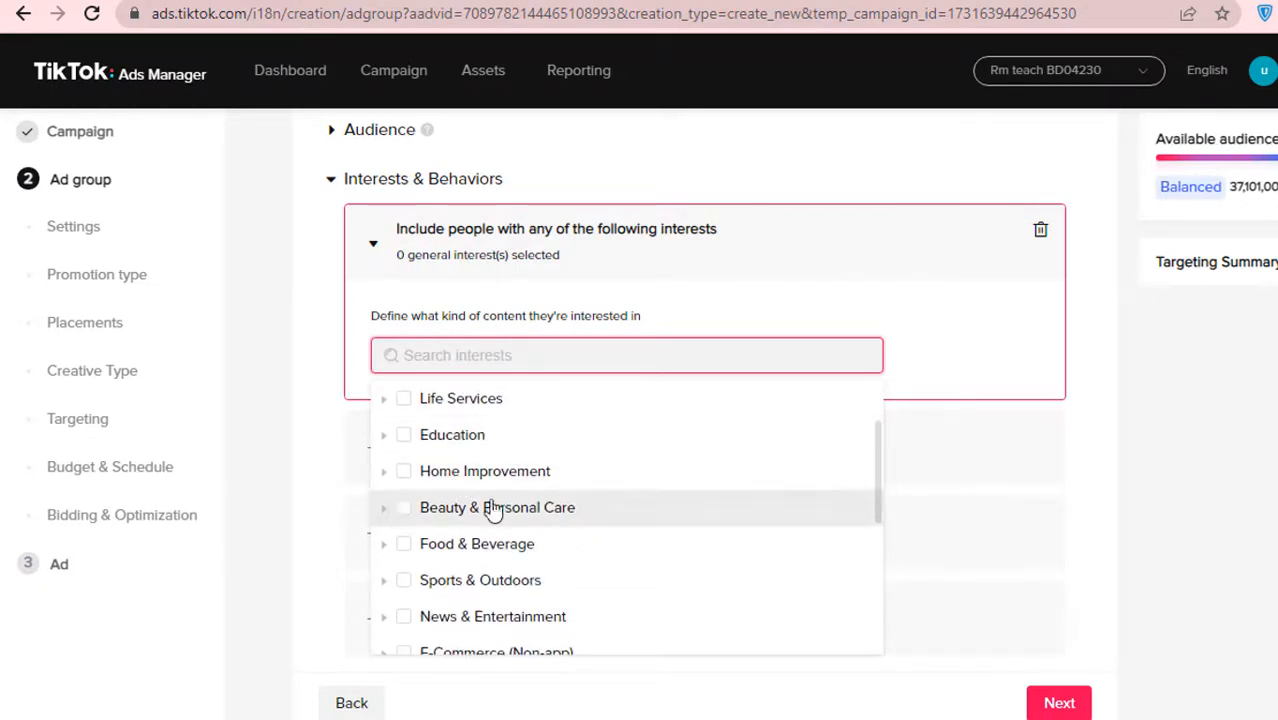
{"action": "left_click", "coordinate": [403, 508]}
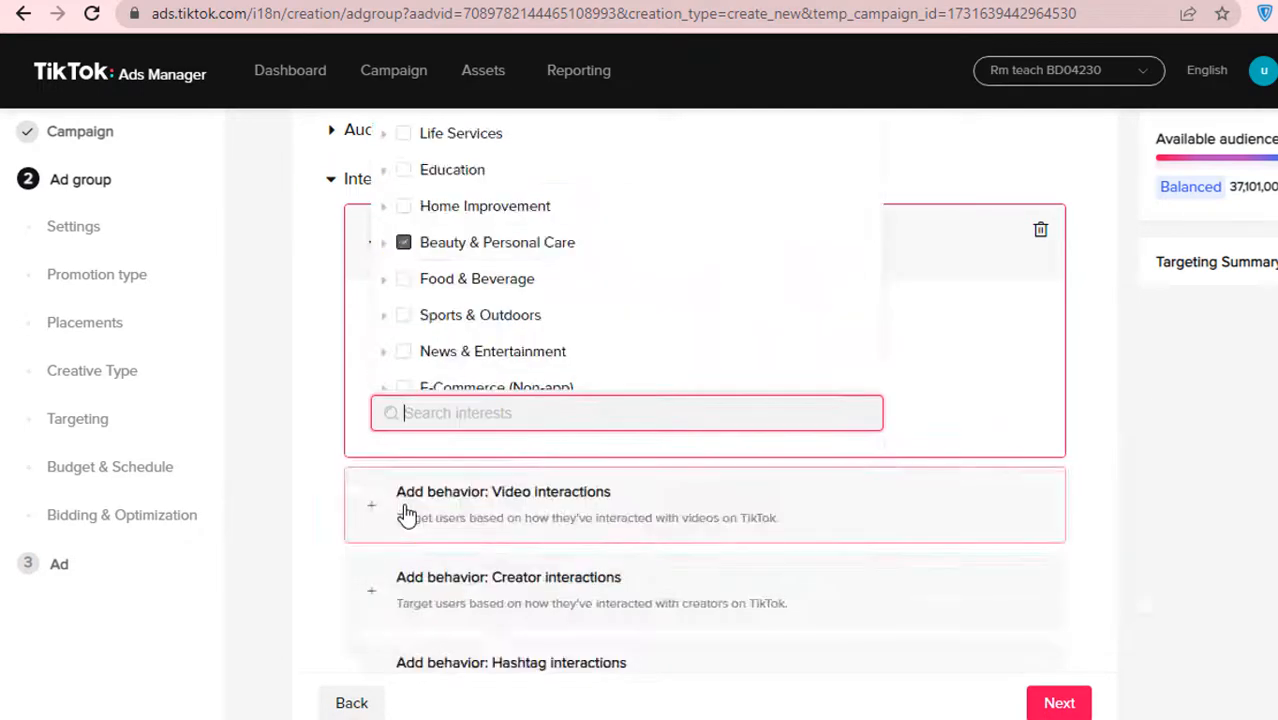
{"action": "left_click", "coordinate": [944, 437]}
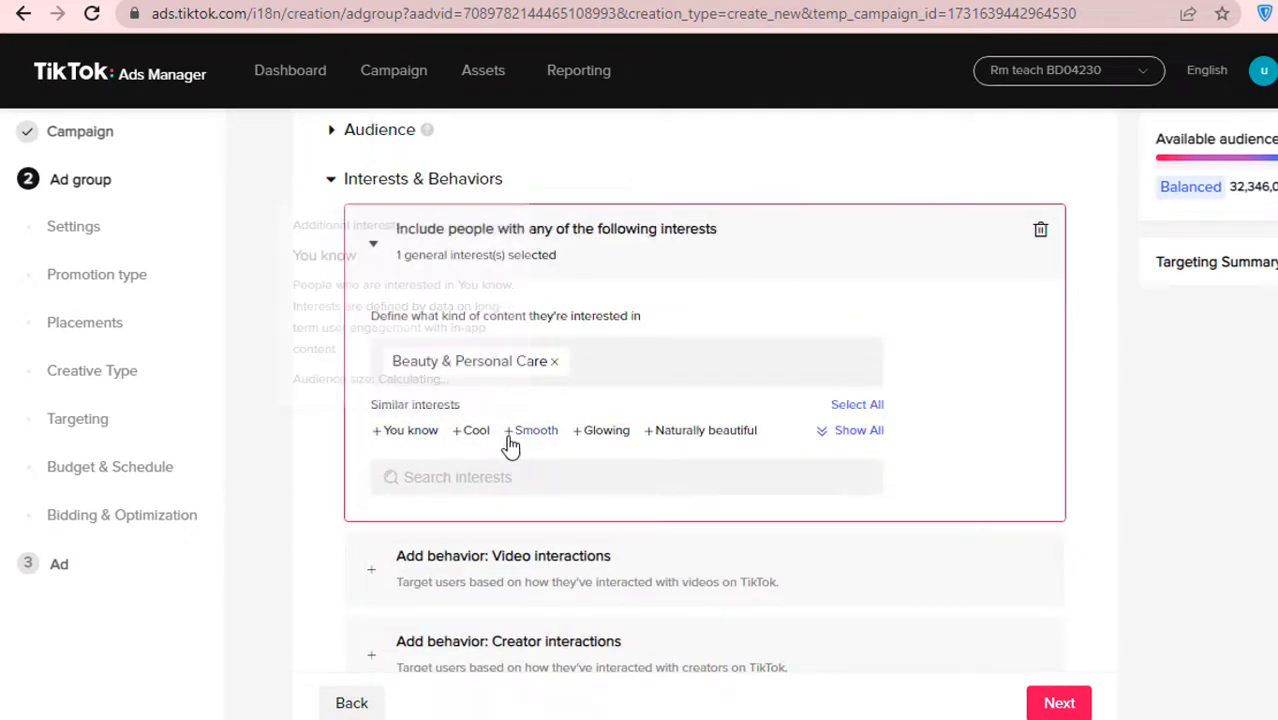
Step: Show all similar interests and add Body care and Beauty care to the included interests
{"action": "left_click", "coordinate": [850, 436]}
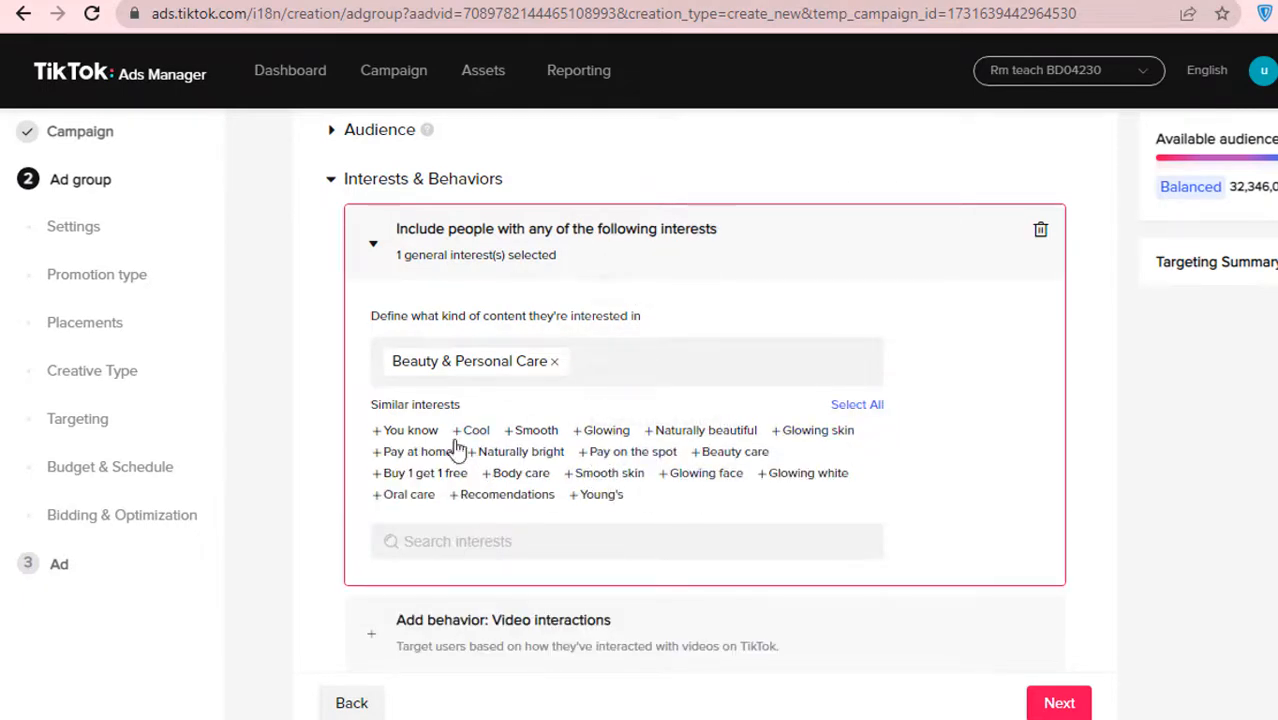
{"action": "left_click", "coordinate": [515, 474]}
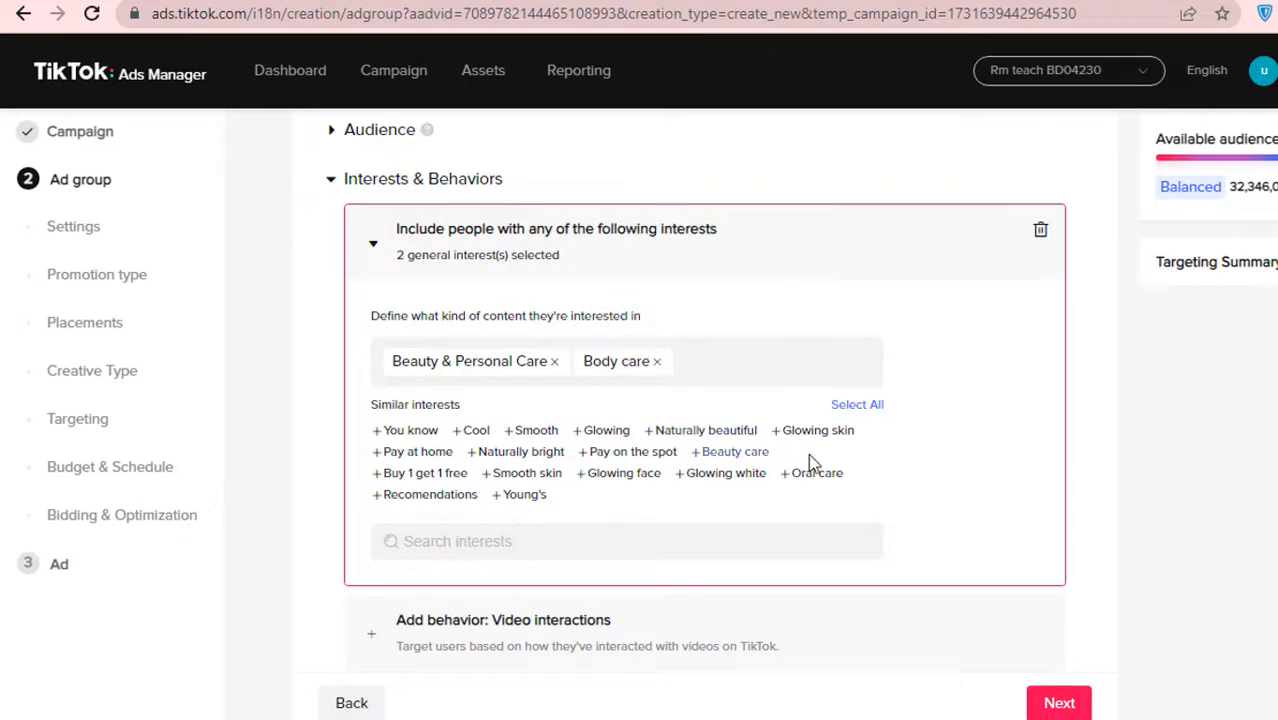
{"action": "left_click", "coordinate": [703, 452]}
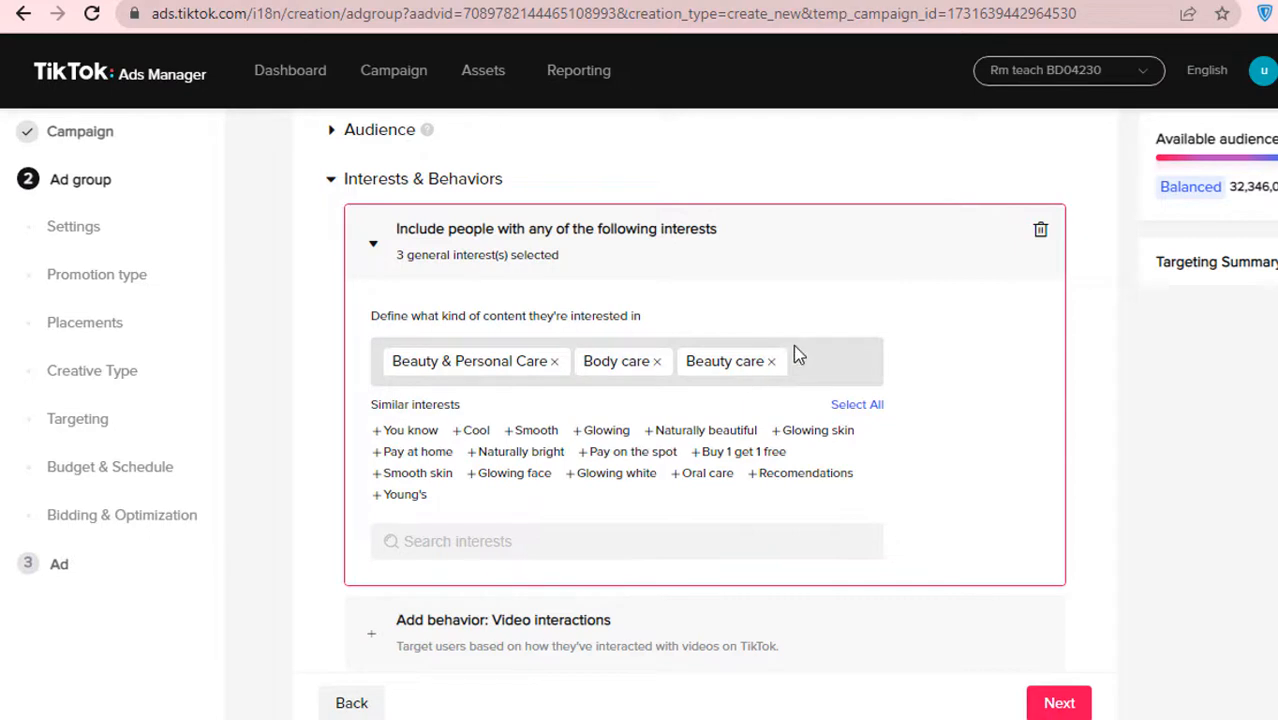
Step: Add a Video interactions behavior and select Watched till end, Liked, Commented and Shared as the interaction types
{"action": "scroll", "coordinate": [718, 360], "scroll_direction": "down", "scroll_amount": 2}
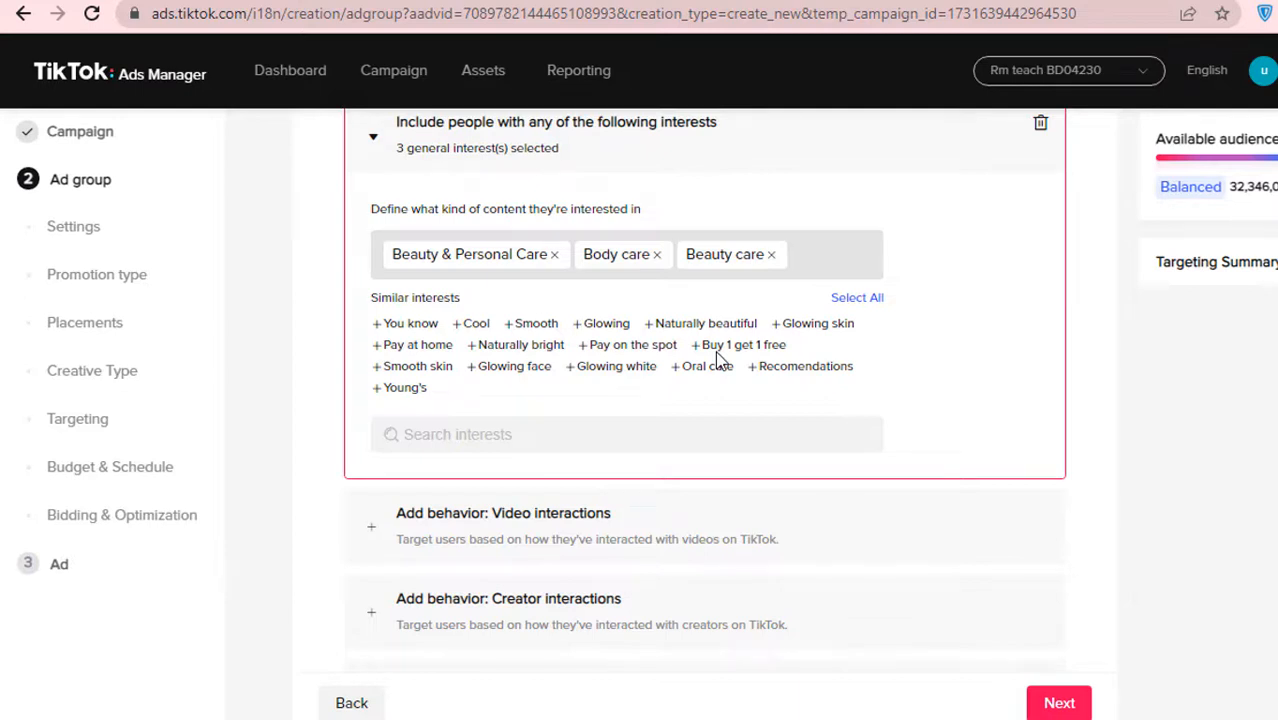
{"action": "scroll", "coordinate": [690, 300], "scroll_direction": "up", "scroll_amount": 3}
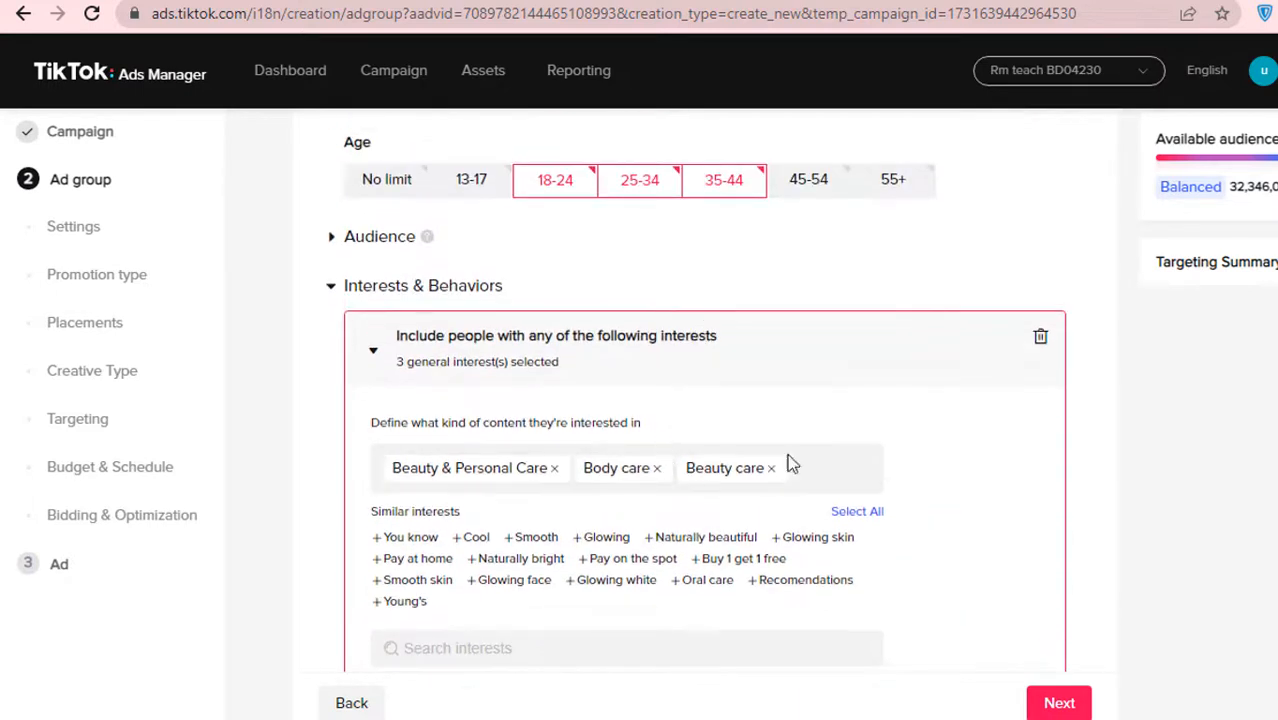
{"action": "scroll", "coordinate": [940, 429], "scroll_direction": "down", "scroll_amount": 1}
{"action": "scroll", "coordinate": [990, 420], "scroll_direction": "down", "scroll_amount": 2}
{"action": "scroll", "coordinate": [877, 385], "scroll_direction": "up", "scroll_amount": 3}
{"action": "scroll", "coordinate": [699, 428], "scroll_direction": "down", "scroll_amount": 2}
{"action": "scroll", "coordinate": [966, 420], "scroll_direction": "down", "scroll_amount": 1}
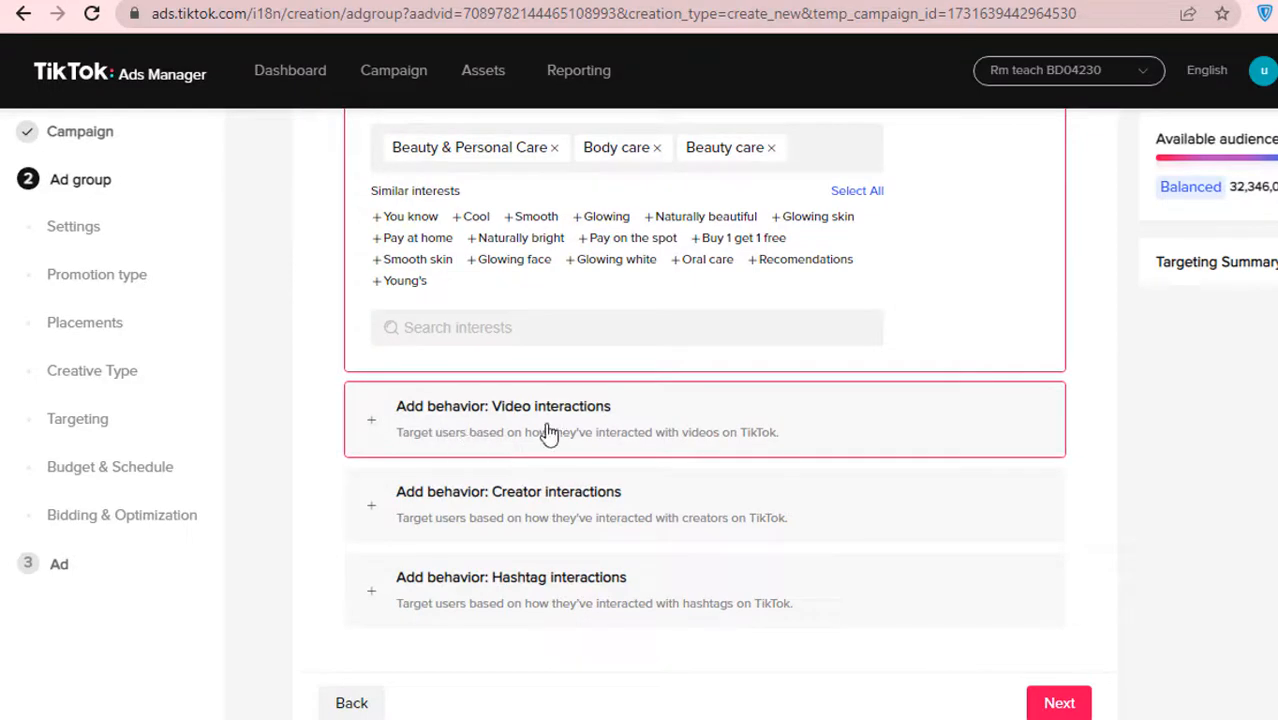
{"action": "left_click", "coordinate": [542, 433]}
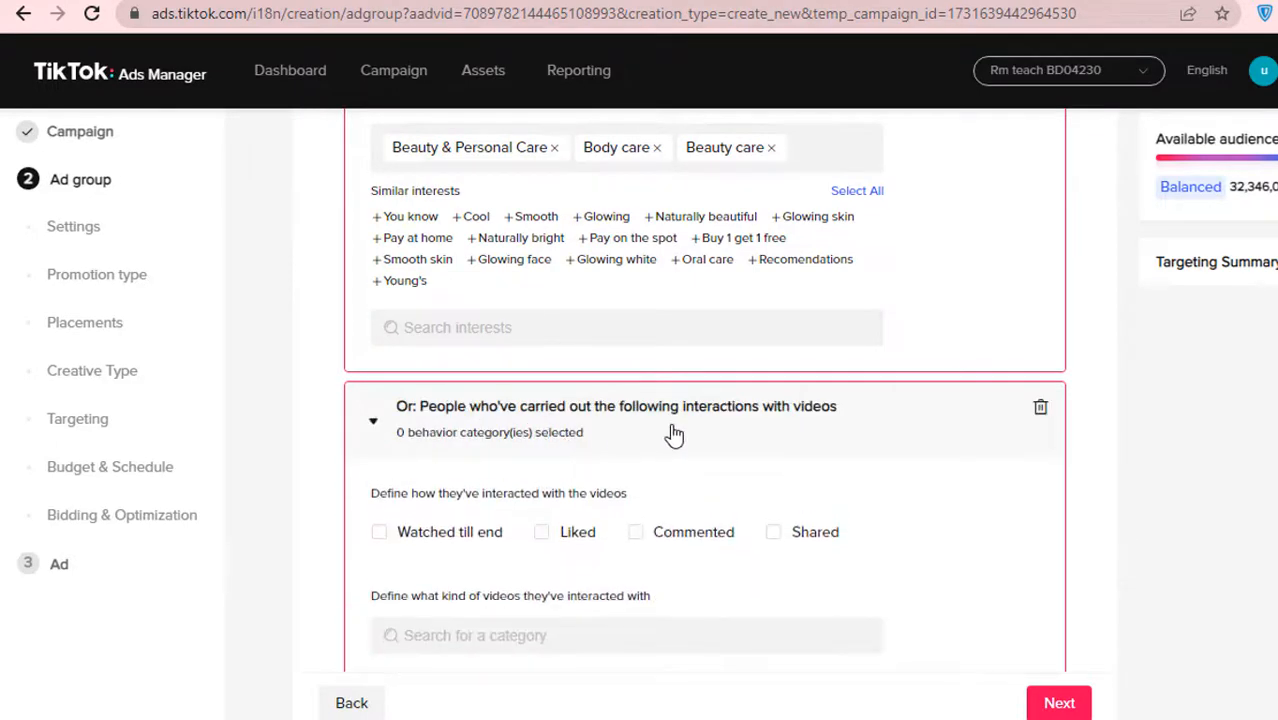
{"action": "scroll", "coordinate": [673, 433], "scroll_direction": "down", "scroll_amount": 1}
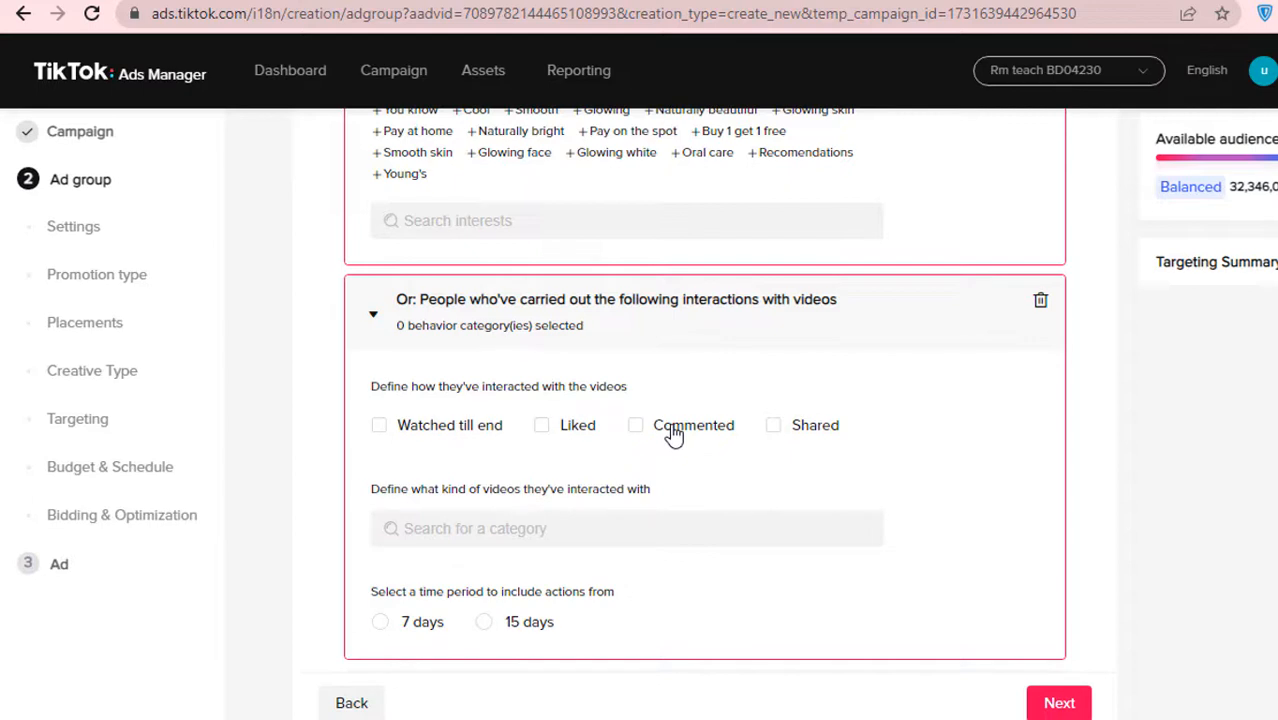
{"action": "left_click", "coordinate": [377, 427]}
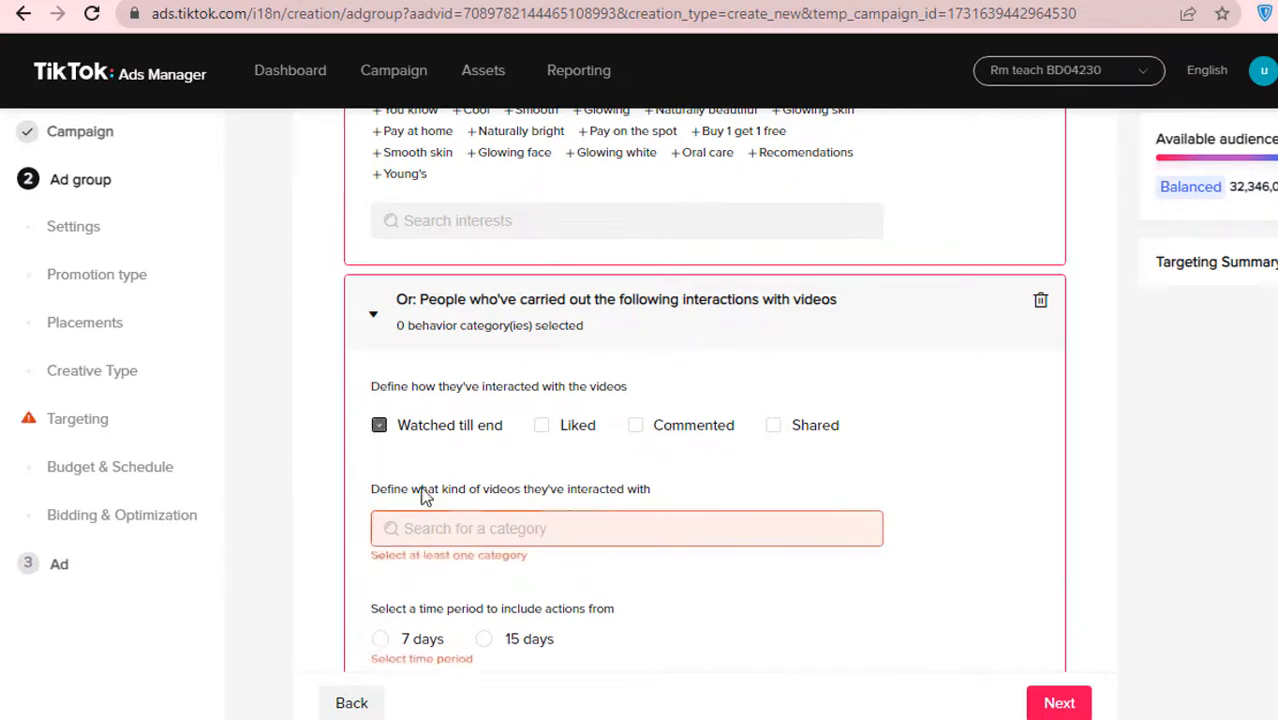
{"action": "left_click", "coordinate": [546, 430]}
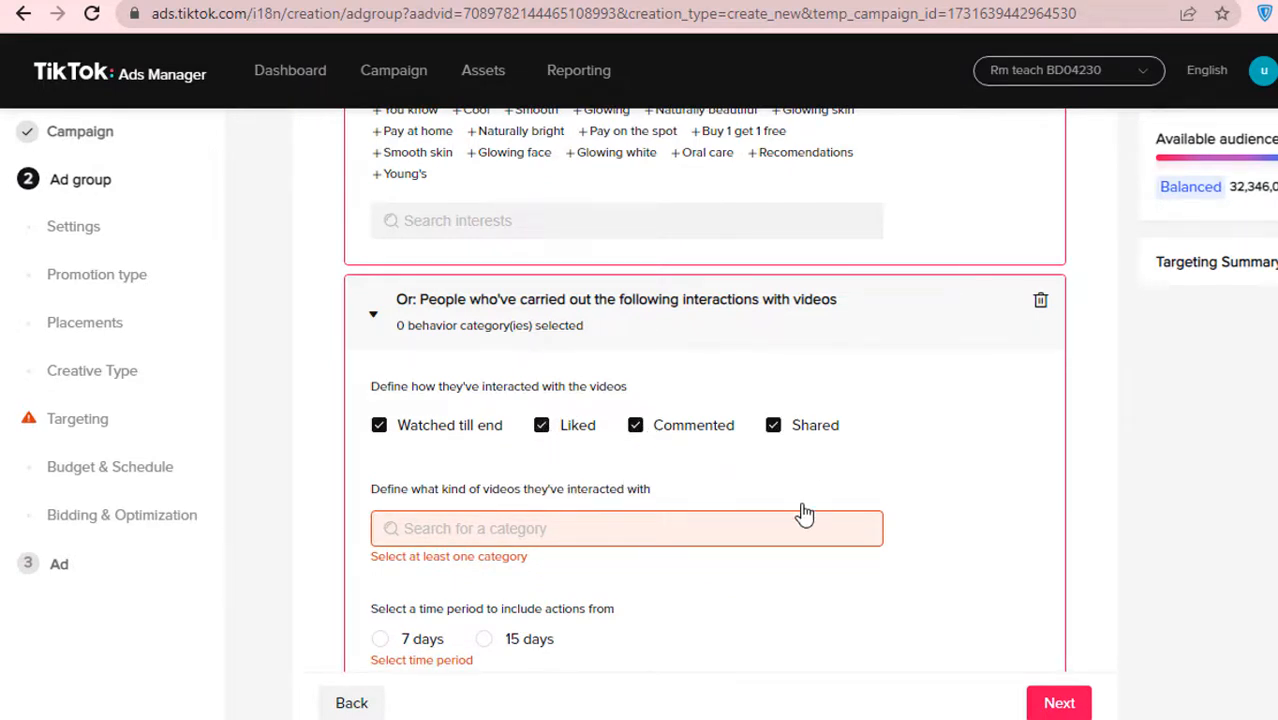
Step: Deselect the Liked, Commented and Shared video interactions, keeping only Watched till end
{"action": "scroll", "coordinate": [712, 400], "scroll_direction": "down", "scroll_amount": 2}
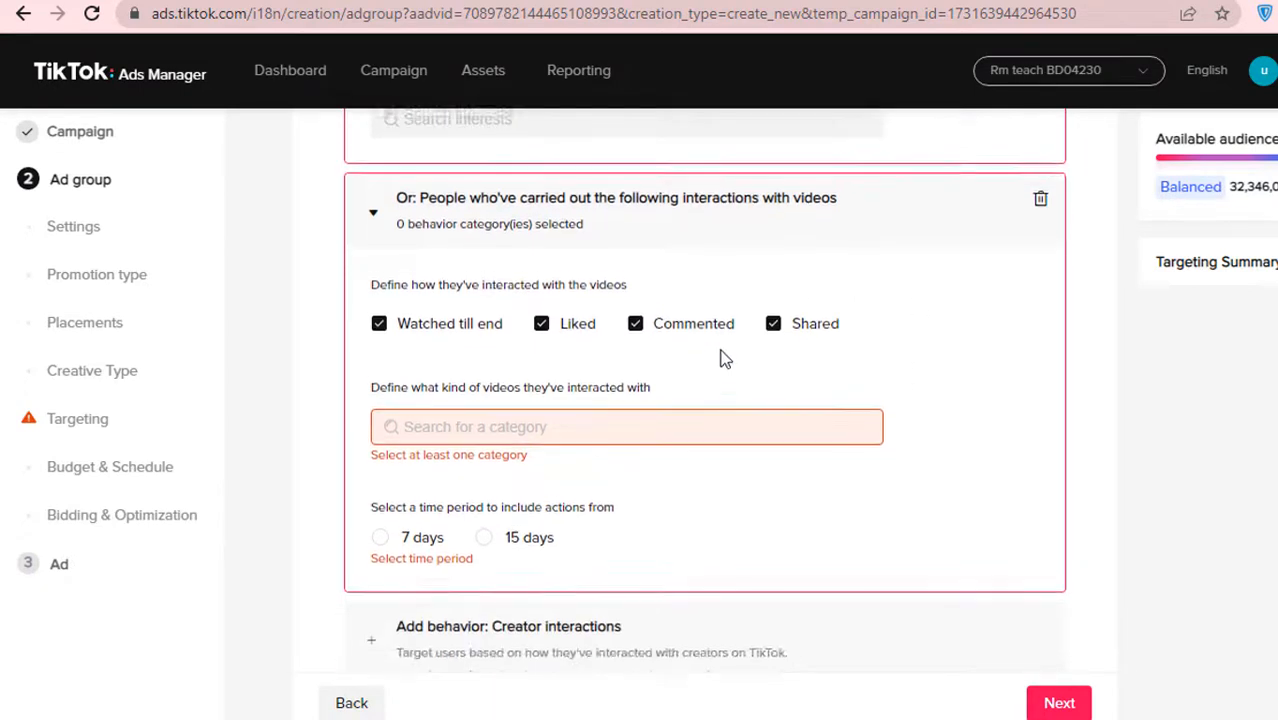
{"action": "scroll", "coordinate": [700, 380], "scroll_direction": "up", "scroll_amount": 2}
{"action": "left_click", "coordinate": [539, 449]}
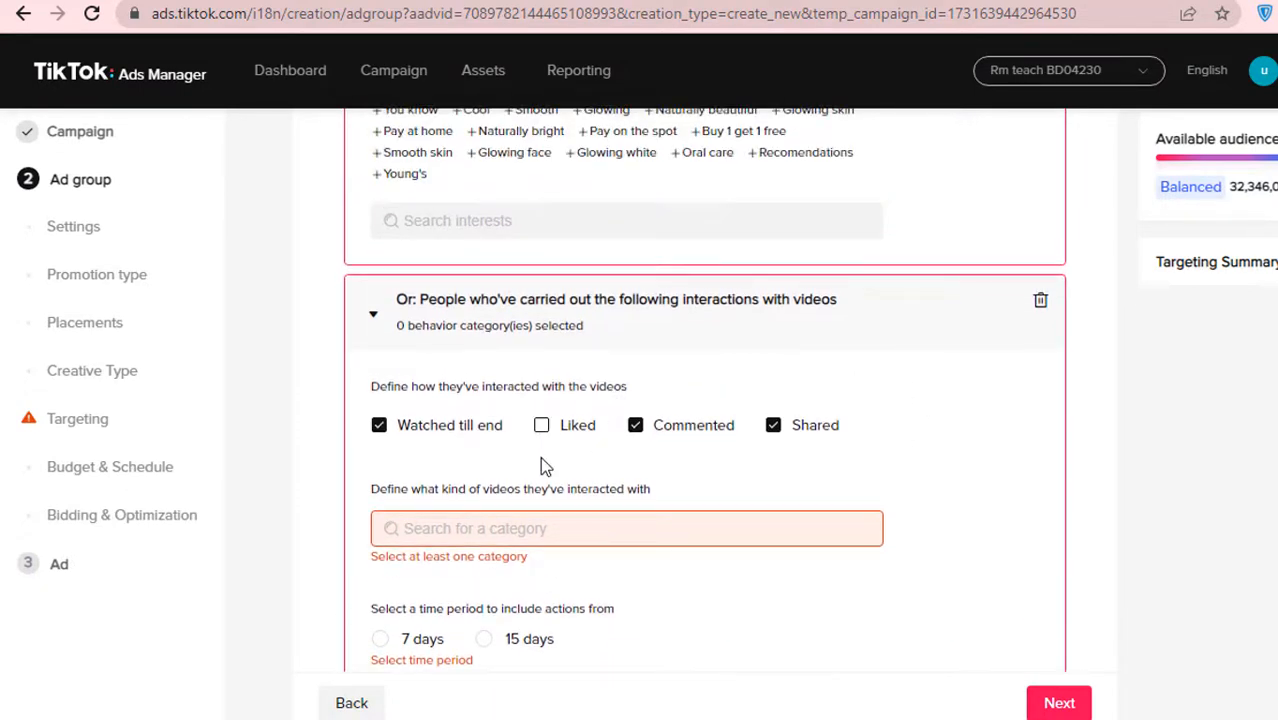
{"action": "left_click", "coordinate": [636, 428]}
{"action": "left_click", "coordinate": [776, 428]}
Step: Search the video categories of the Video interactions behavior for "t shirt" and clear the search
{"action": "scroll", "coordinate": [720, 475], "scroll_direction": "down", "scroll_amount": 1}
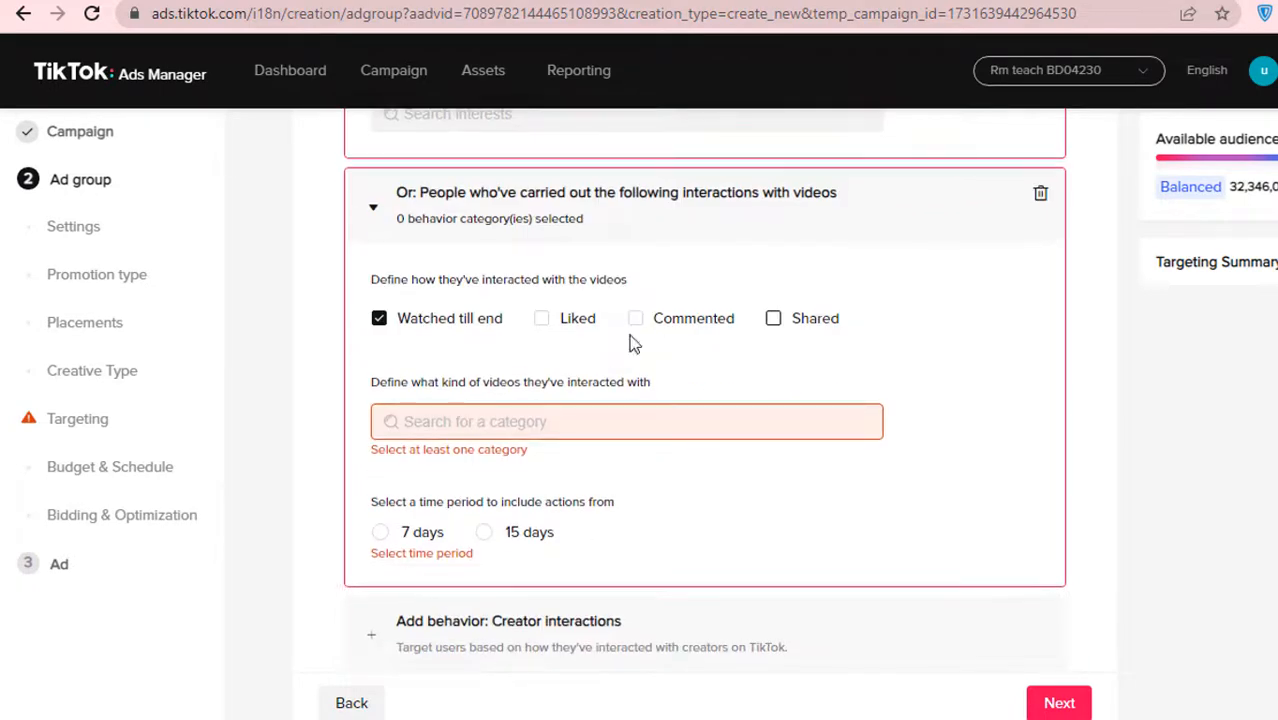
{"action": "left_click", "coordinate": [495, 432]}
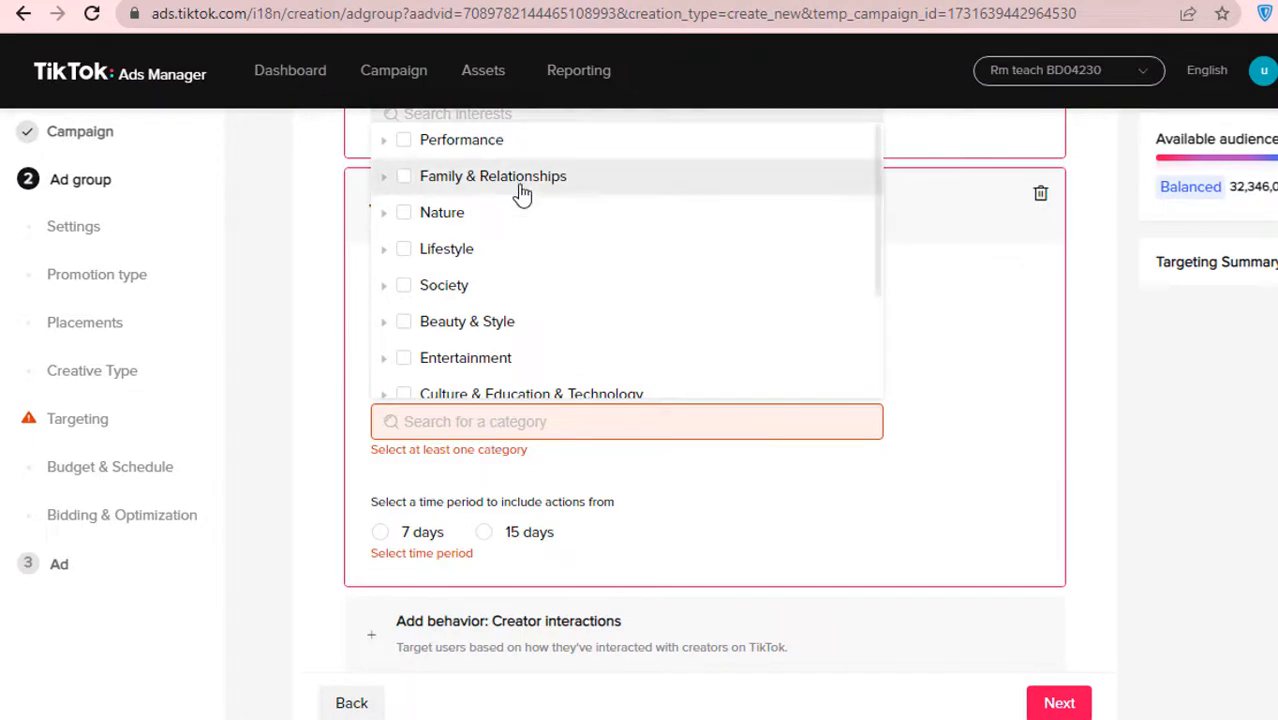
{"action": "type", "text": "t"}
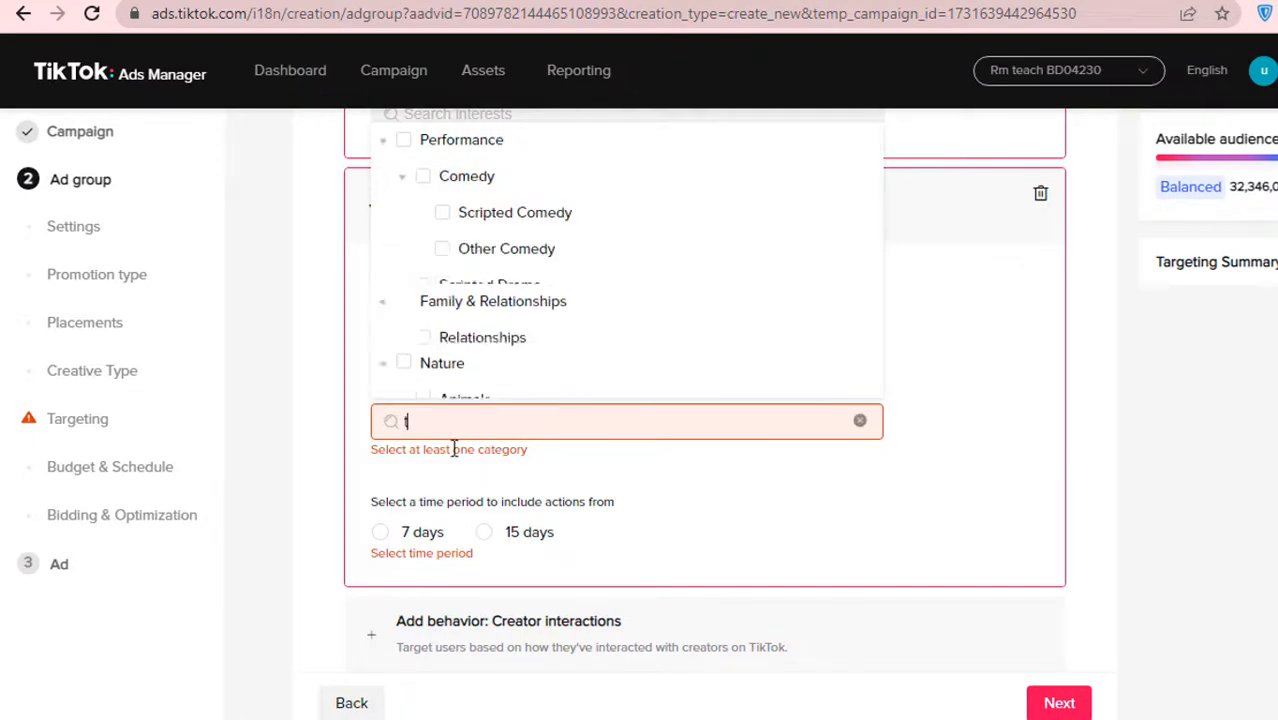
{"action": "type", "text": " s"}
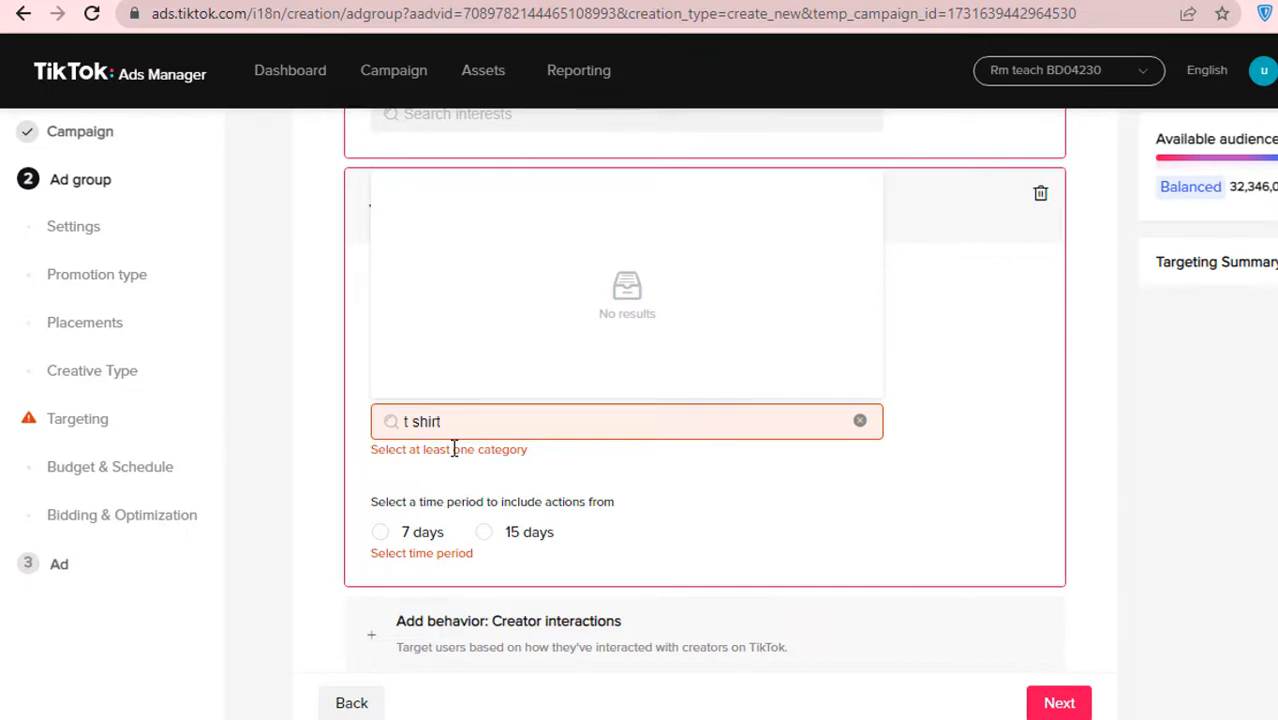
{"action": "type", "text": "hirt"}
{"action": "left_click_drag", "start_coordinate": [468, 424], "coordinate": [388, 423]}
{"action": "key", "text": "BackSpace"}
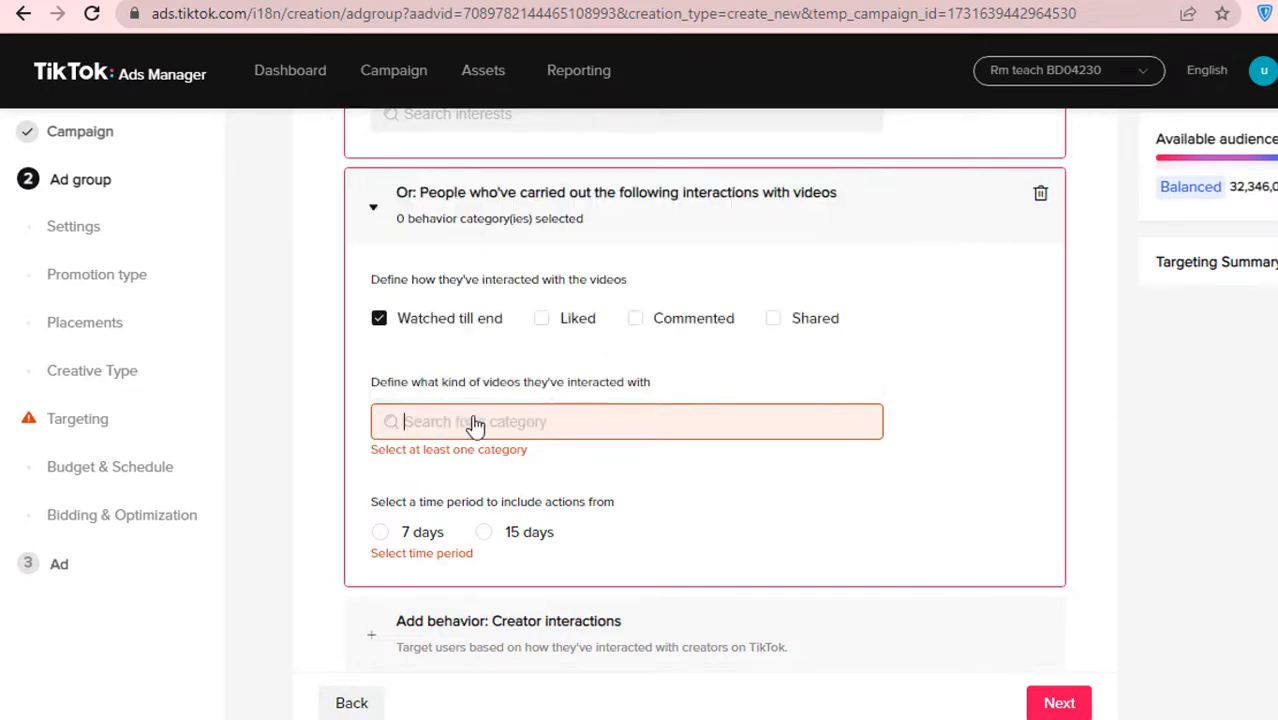
Step: Browse the video categories of the Video interactions behavior and select Beauty & Style
{"action": "left_click", "coordinate": [483, 424]}
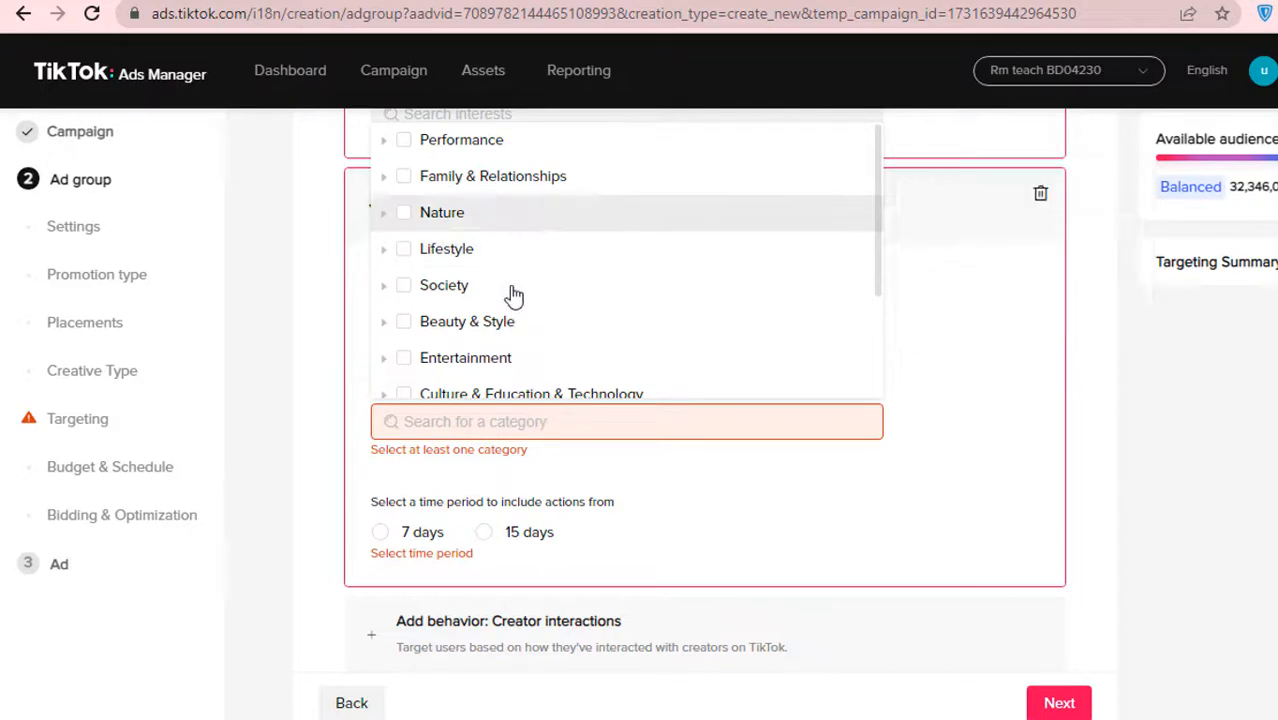
{"action": "scroll", "coordinate": [540, 325], "scroll_direction": "down", "scroll_amount": 3}
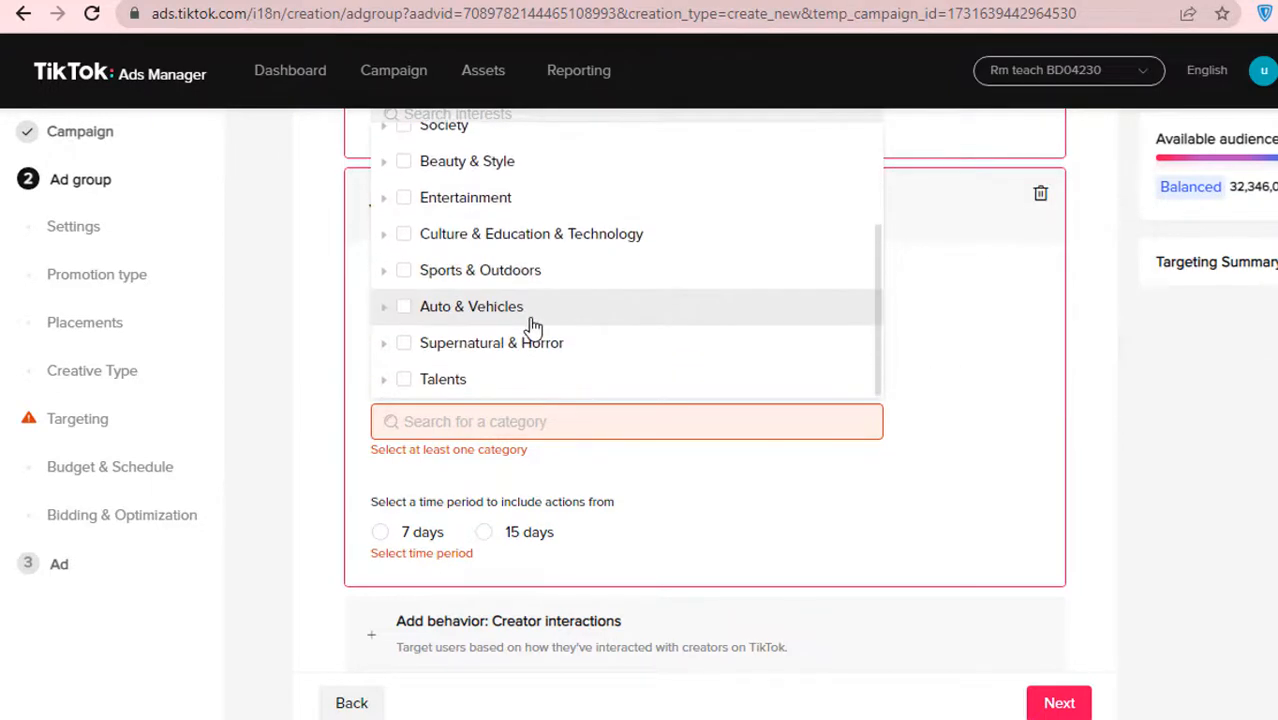
{"action": "scroll", "coordinate": [533, 325], "scroll_direction": "up", "scroll_amount": 3}
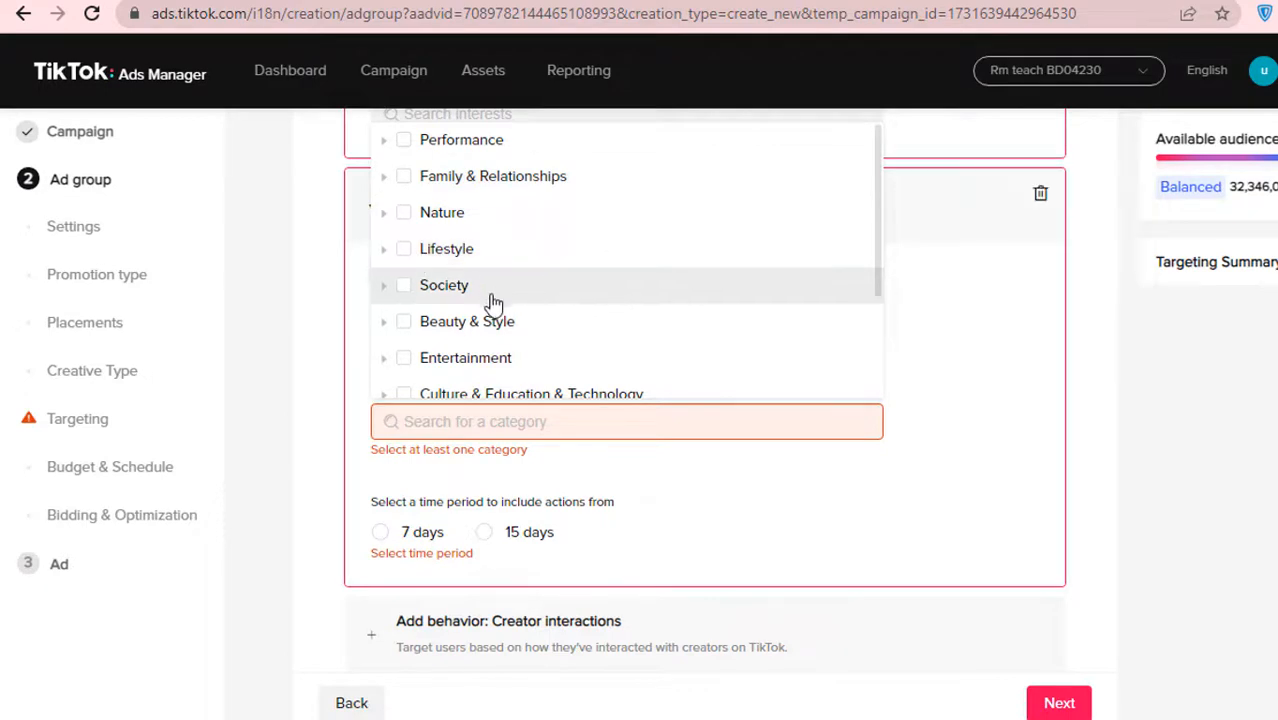
{"action": "scroll", "coordinate": [498, 318], "scroll_direction": "down", "scroll_amount": 4}
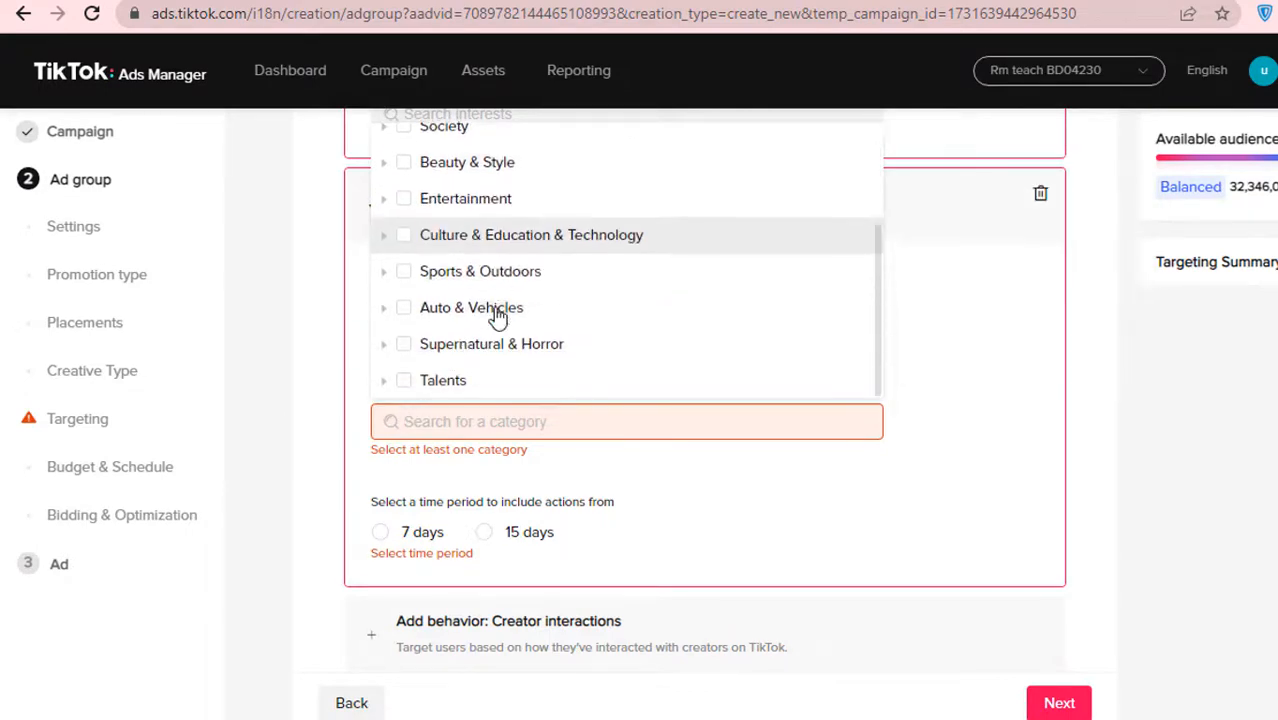
{"action": "scroll", "coordinate": [498, 318], "scroll_direction": "up", "scroll_amount": 5}
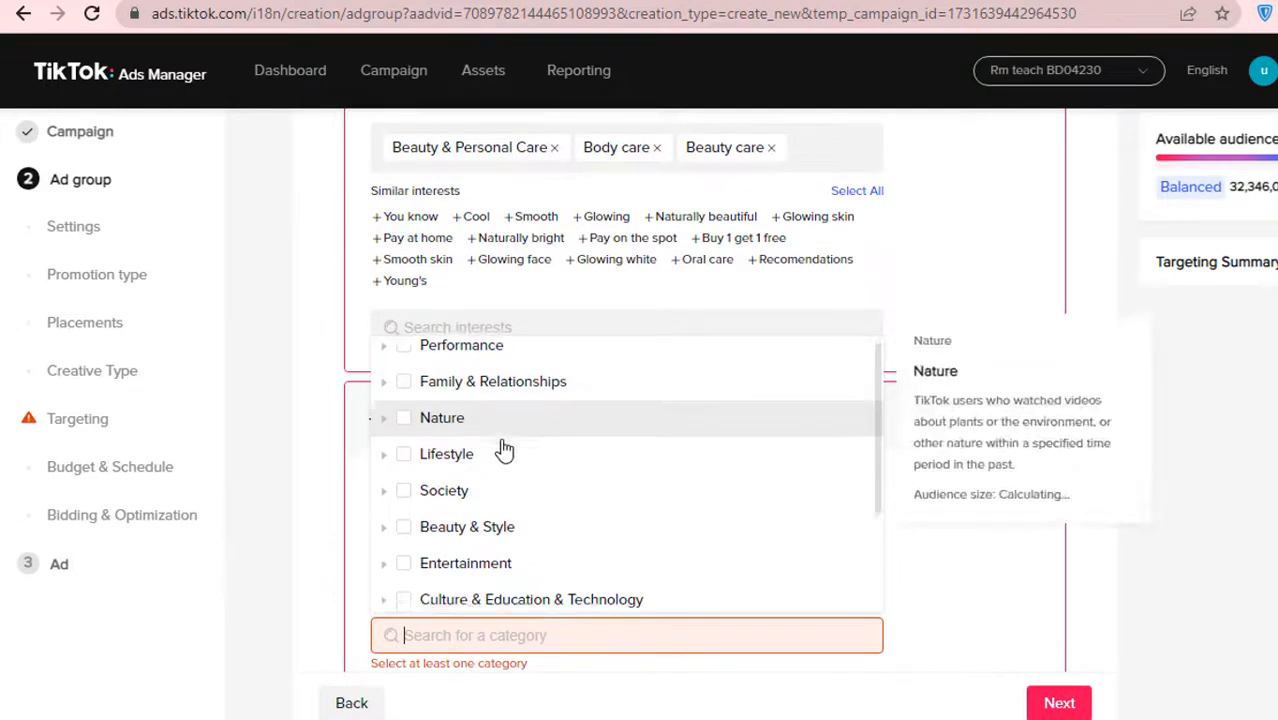
{"action": "scroll", "coordinate": [629, 443], "scroll_direction": "down", "scroll_amount": 1}
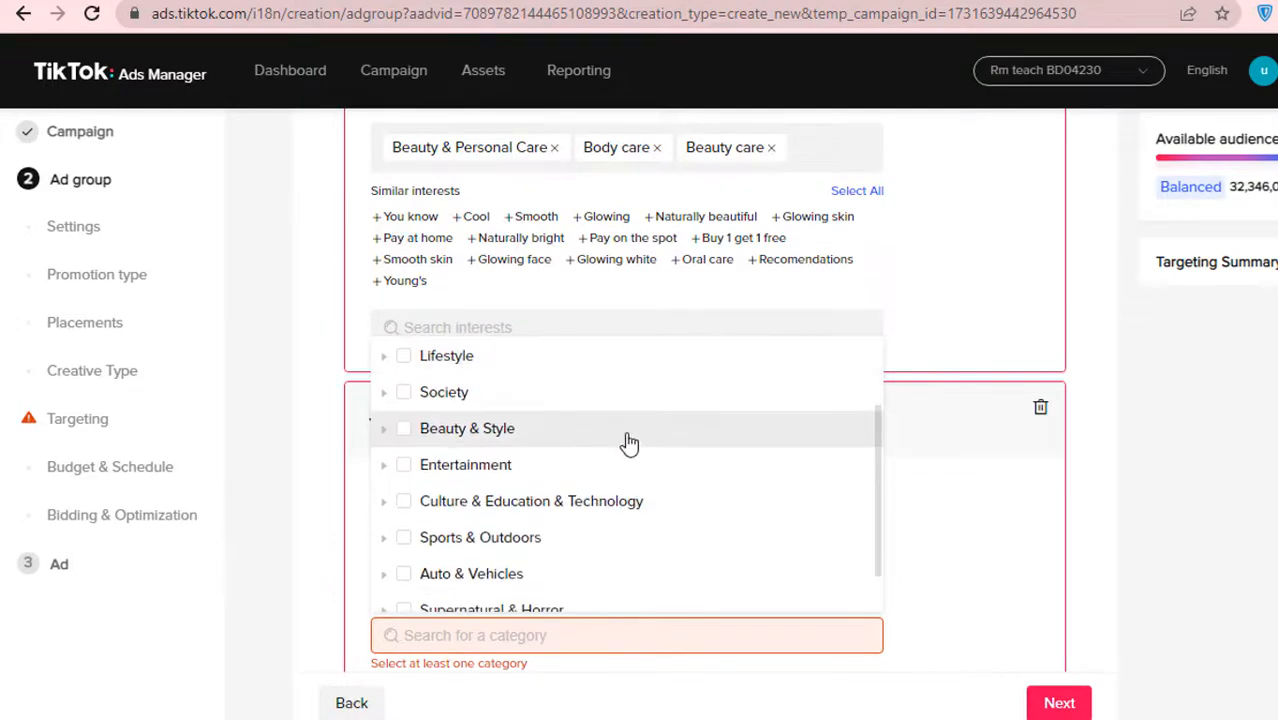
{"action": "left_click", "coordinate": [406, 432]}
{"action": "left_click", "coordinate": [953, 542]}
Step: Set the time period for the included video interactions to 7 days
{"action": "scroll", "coordinate": [818, 489], "scroll_direction": "down", "scroll_amount": 3}
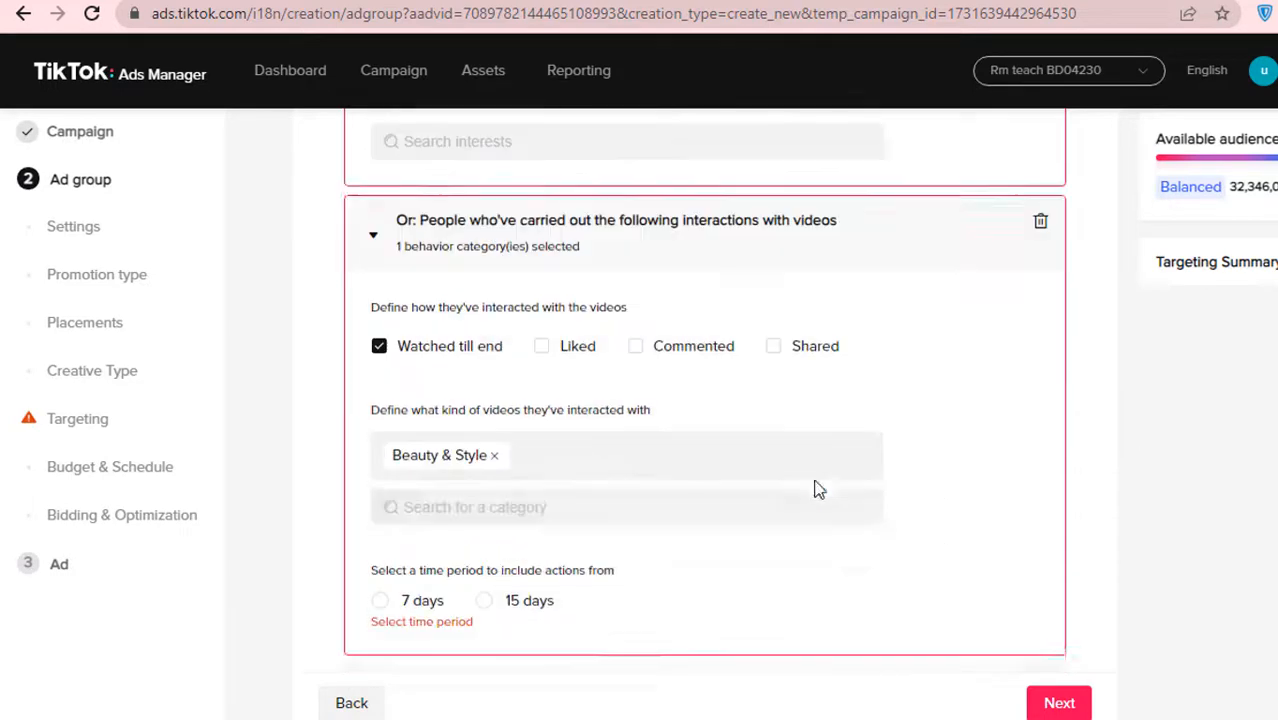
{"action": "scroll", "coordinate": [818, 489], "scroll_direction": "down", "scroll_amount": 3}
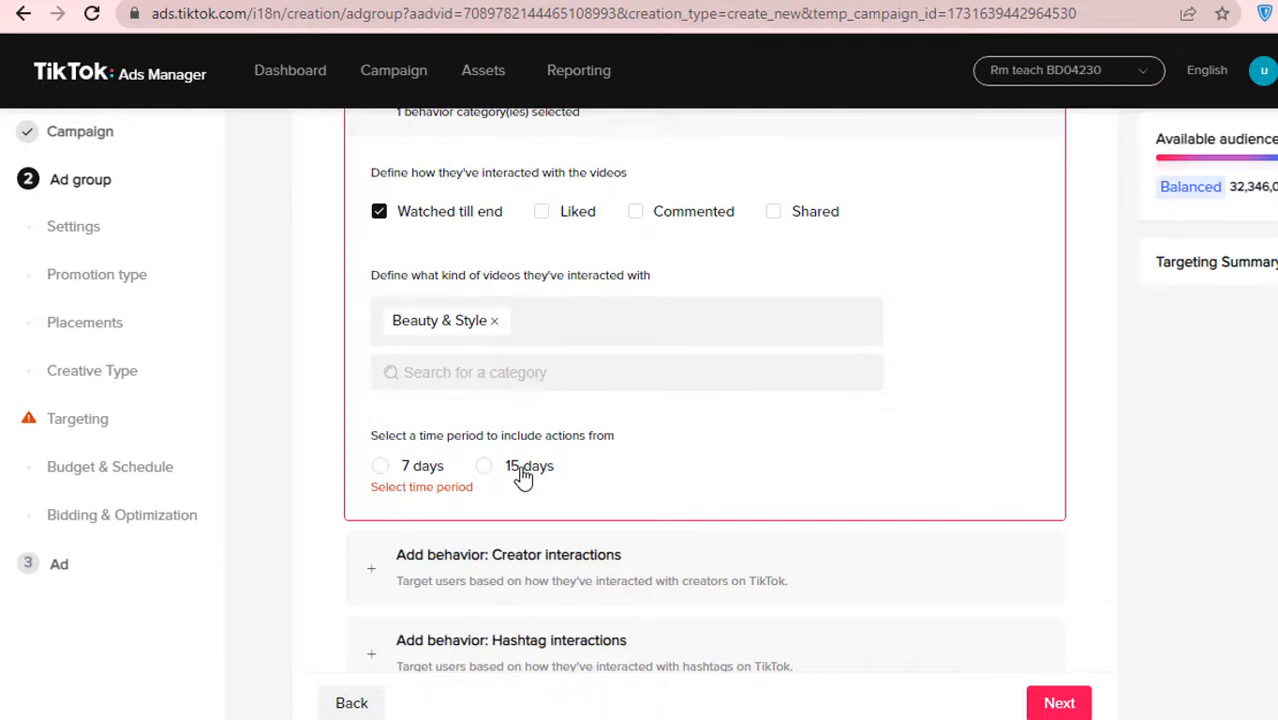
{"action": "left_click", "coordinate": [380, 466]}
{"action": "scroll", "coordinate": [677, 456], "scroll_direction": "down", "scroll_amount": 2}
{"action": "scroll", "coordinate": [677, 456], "scroll_direction": "up", "scroll_amount": 4}
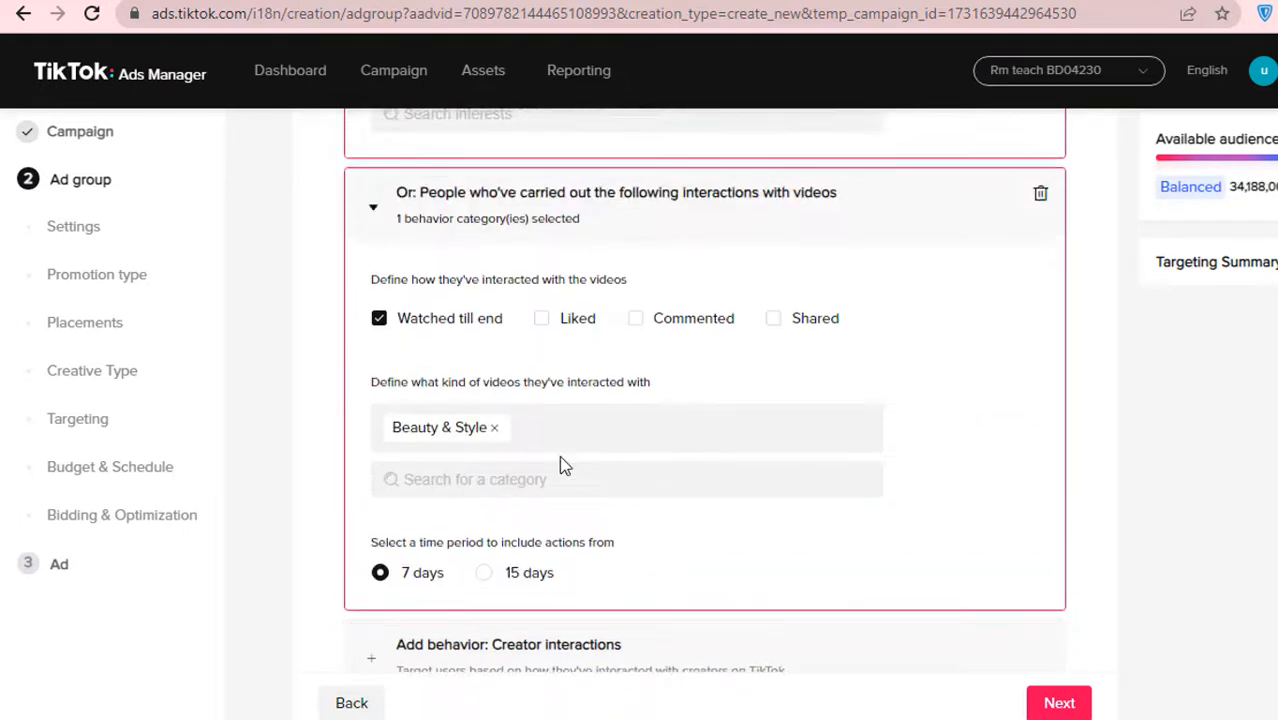
Step: Add a Creator interactions behavior and select Followed and Viewed profile as the interaction types
{"action": "scroll", "coordinate": [646, 398], "scroll_direction": "down", "scroll_amount": 4}
{"action": "scroll", "coordinate": [700, 365], "scroll_direction": "down", "scroll_amount": 2}
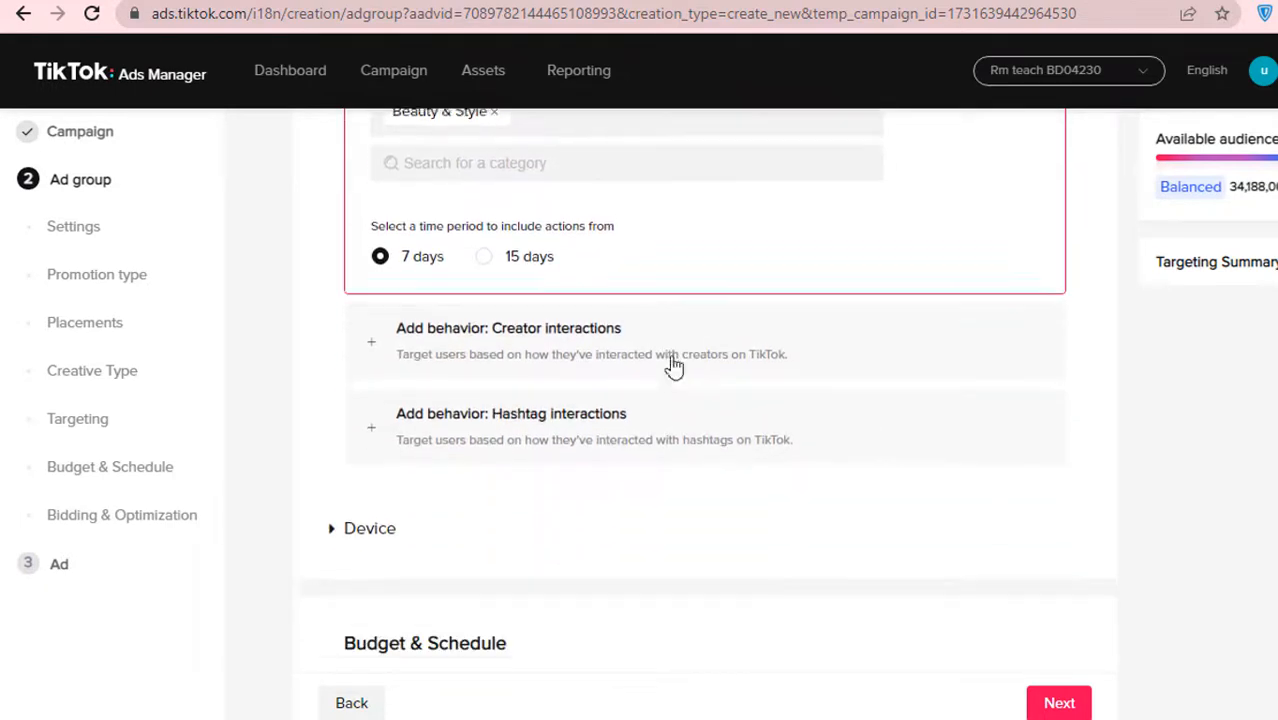
{"action": "left_click", "coordinate": [645, 343]}
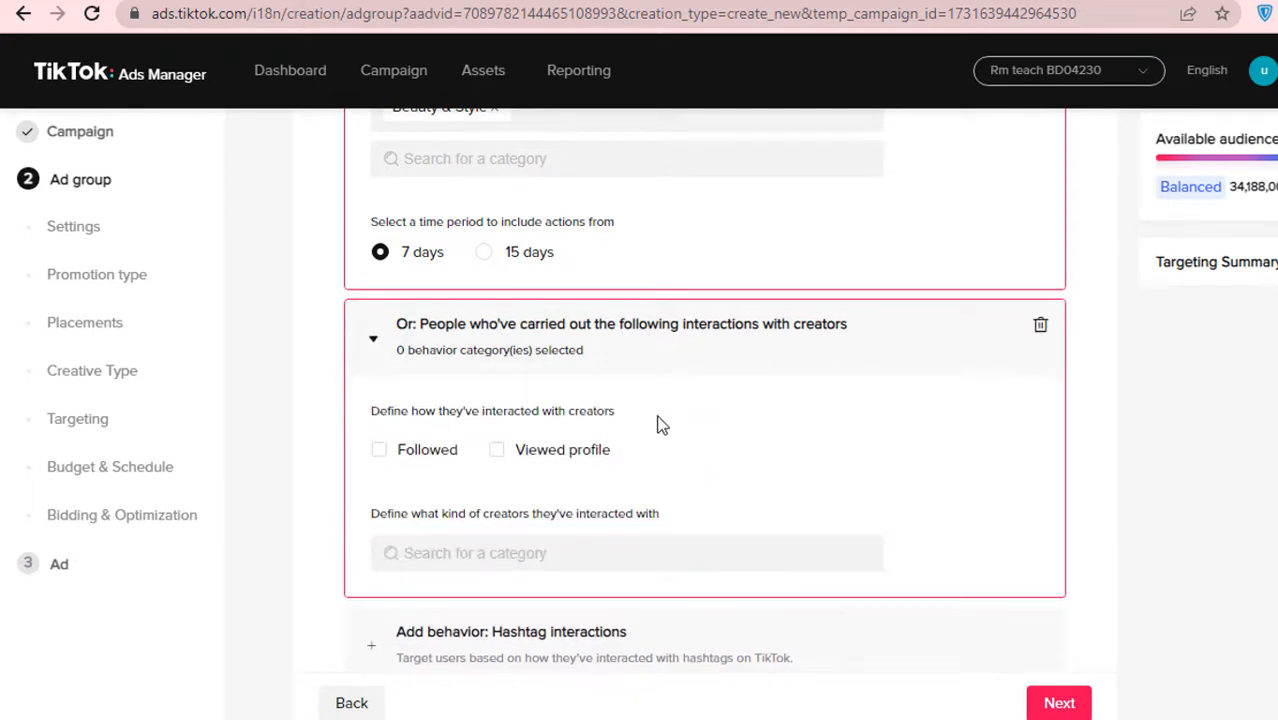
{"action": "left_click", "coordinate": [379, 449]}
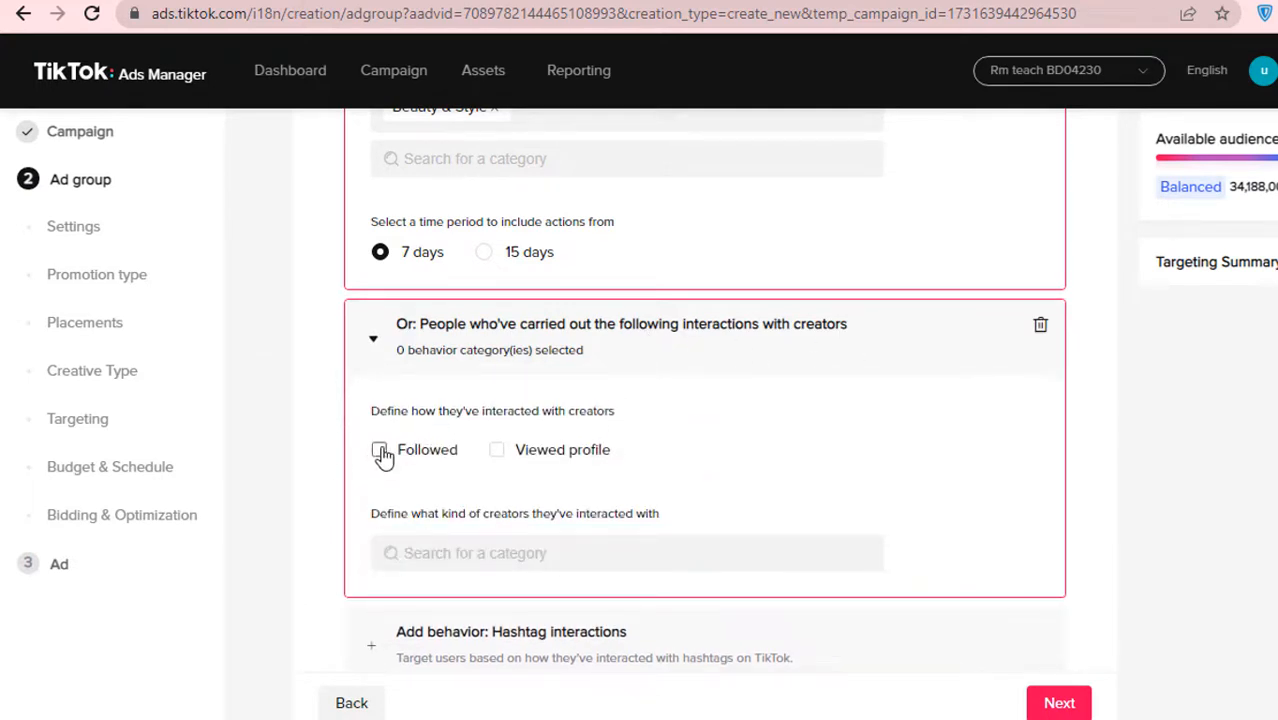
{"action": "left_click", "coordinate": [495, 462]}
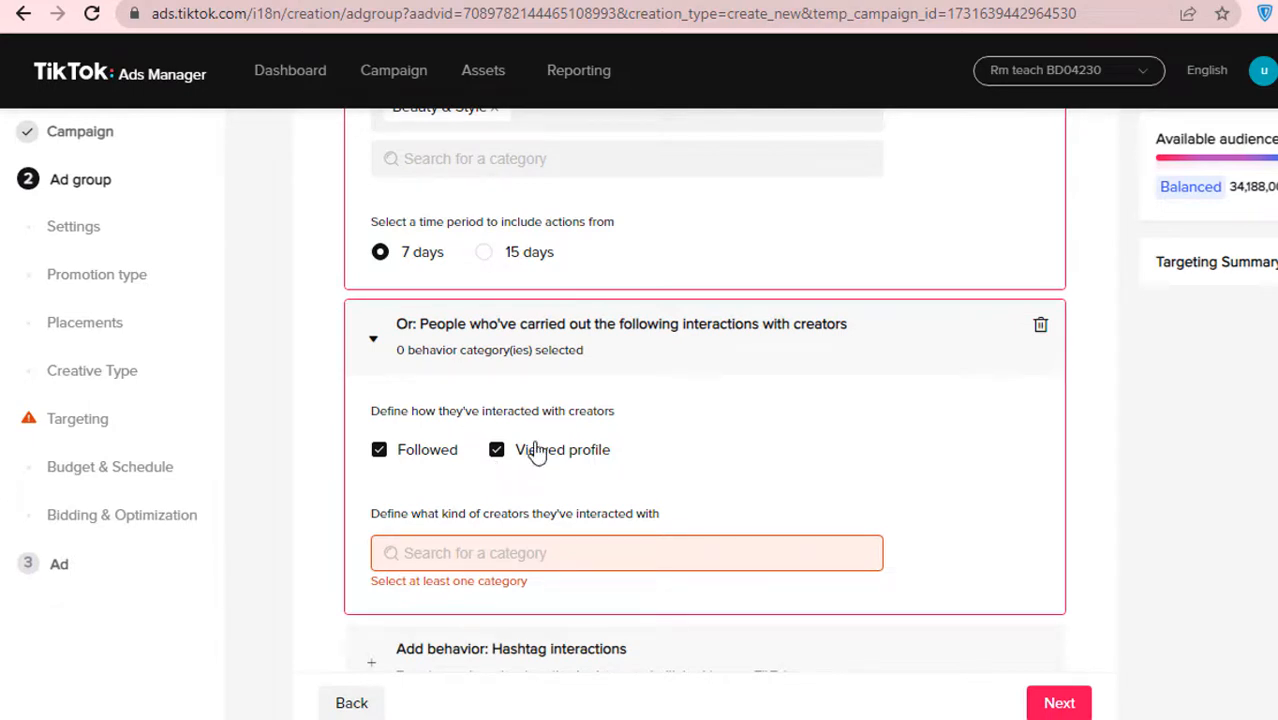
Step: Select Fashion & Beauty as the creator category of the Creator interactions behavior
{"action": "scroll", "coordinate": [530, 450], "scroll_direction": "down", "scroll_amount": 1}
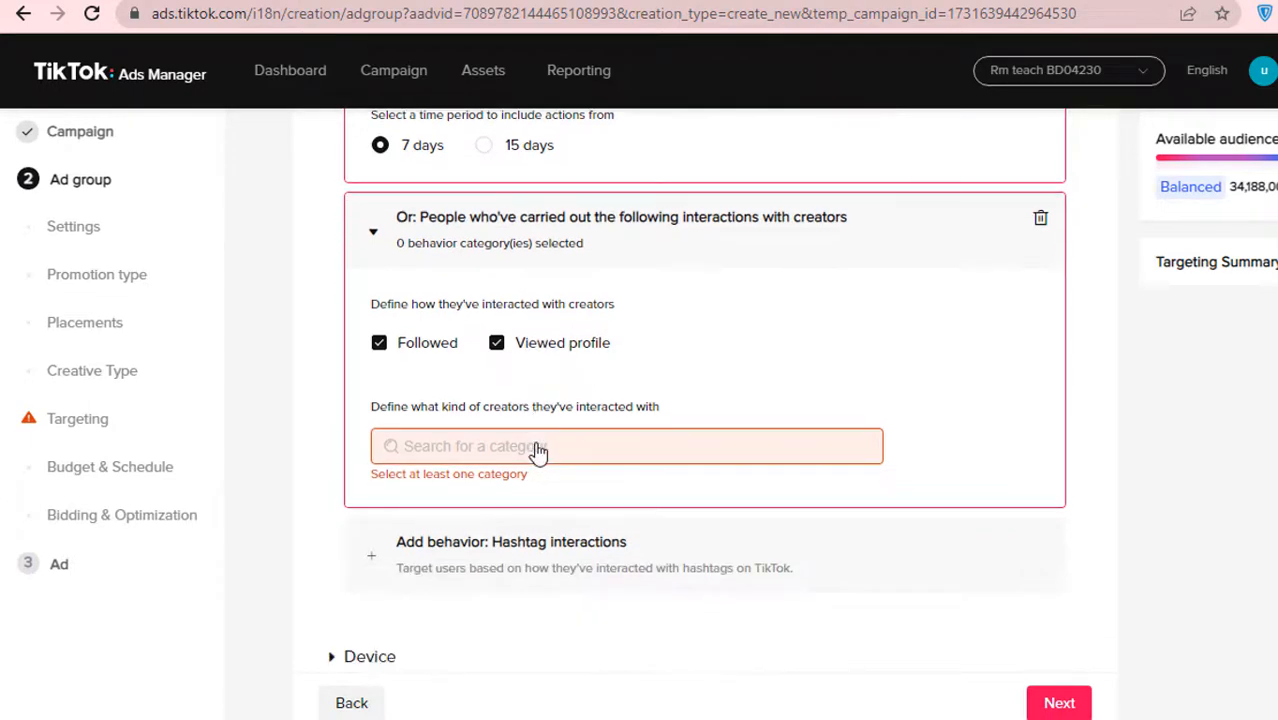
{"action": "left_click", "coordinate": [470, 447]}
{"action": "scroll", "coordinate": [485, 260], "scroll_direction": "down", "scroll_amount": 1}
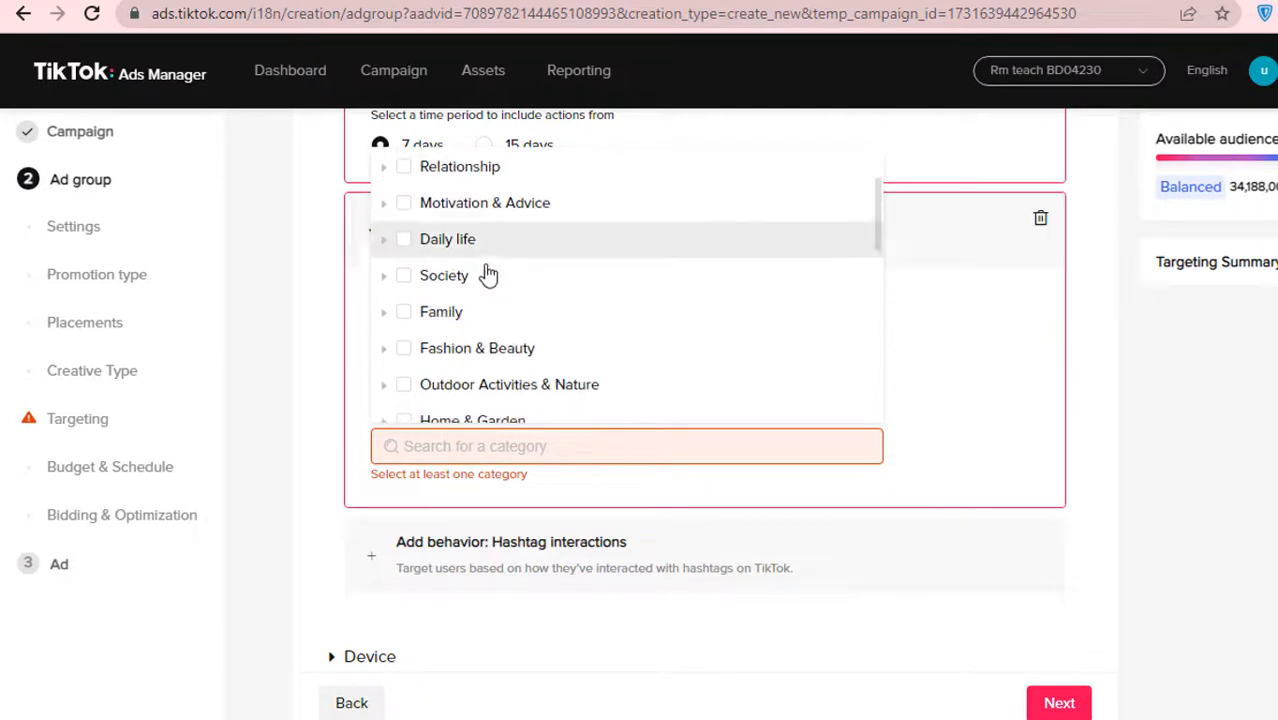
{"action": "scroll", "coordinate": [540, 303], "scroll_direction": "down", "scroll_amount": 1}
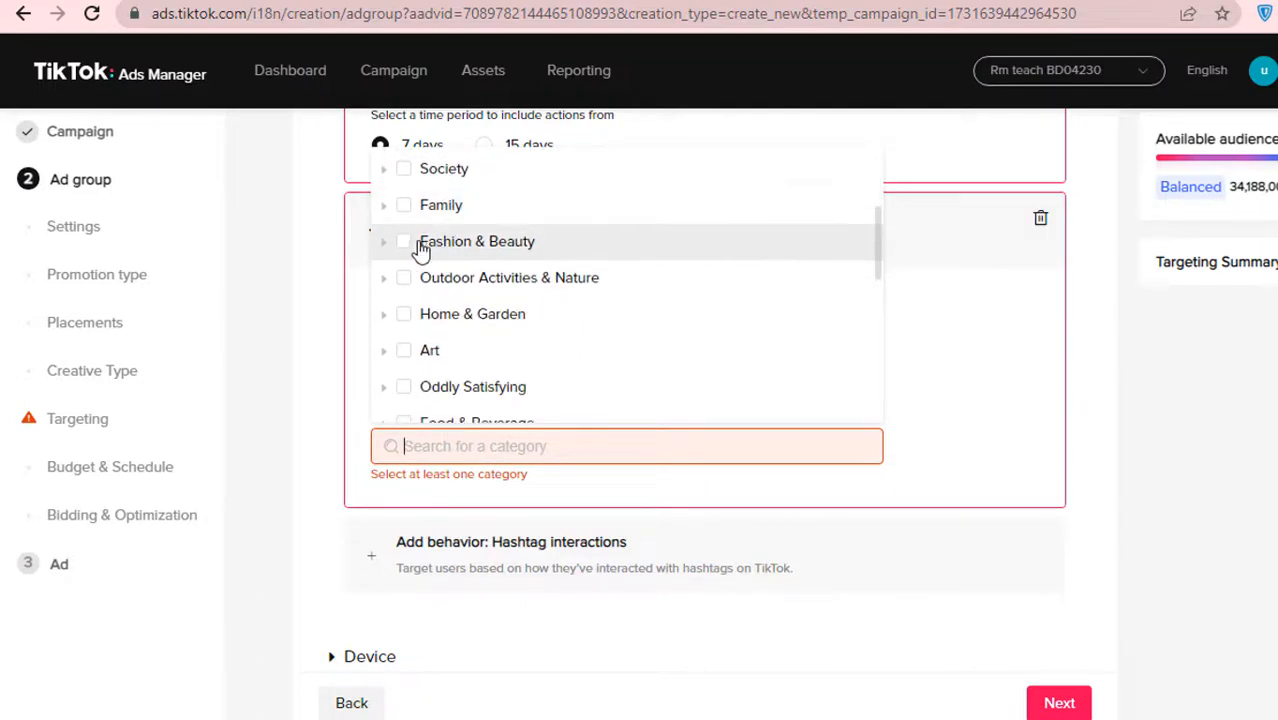
{"action": "mouse_move", "coordinate": [422, 250]}
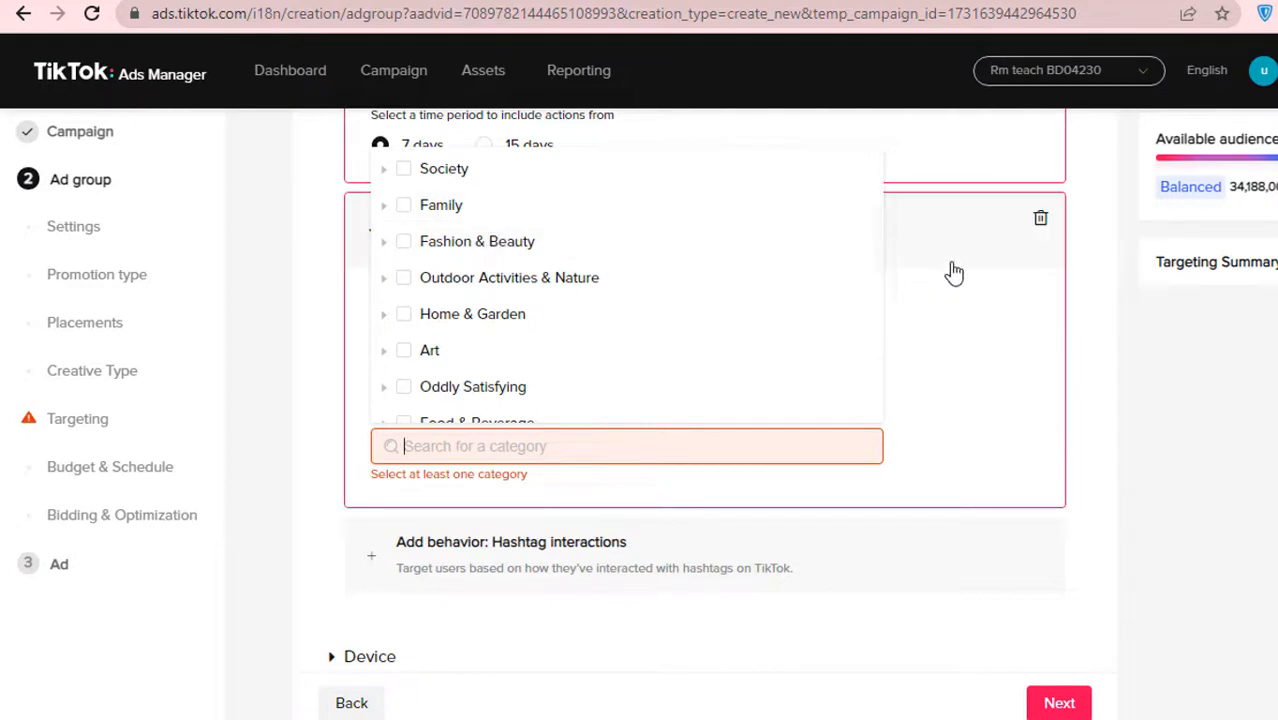
{"action": "mouse_move", "coordinate": [582, 251]}
{"action": "left_click", "coordinate": [401, 243]}
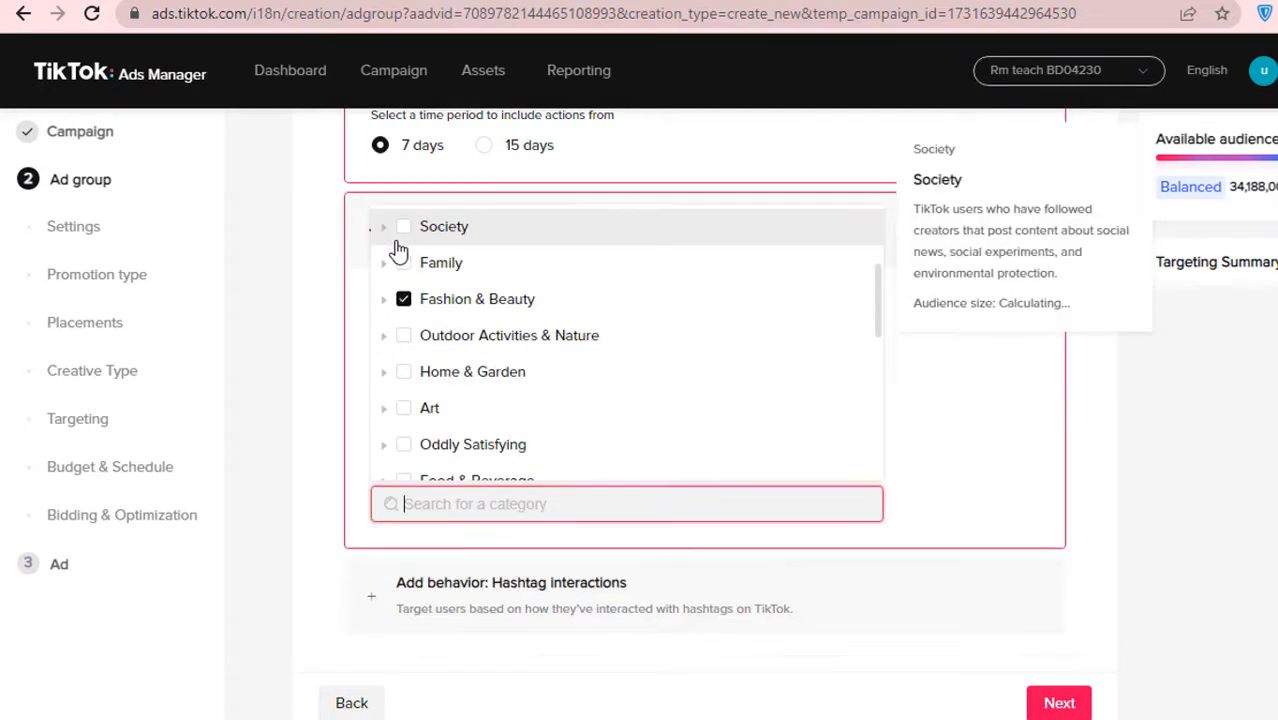
{"action": "left_click", "coordinate": [925, 440]}
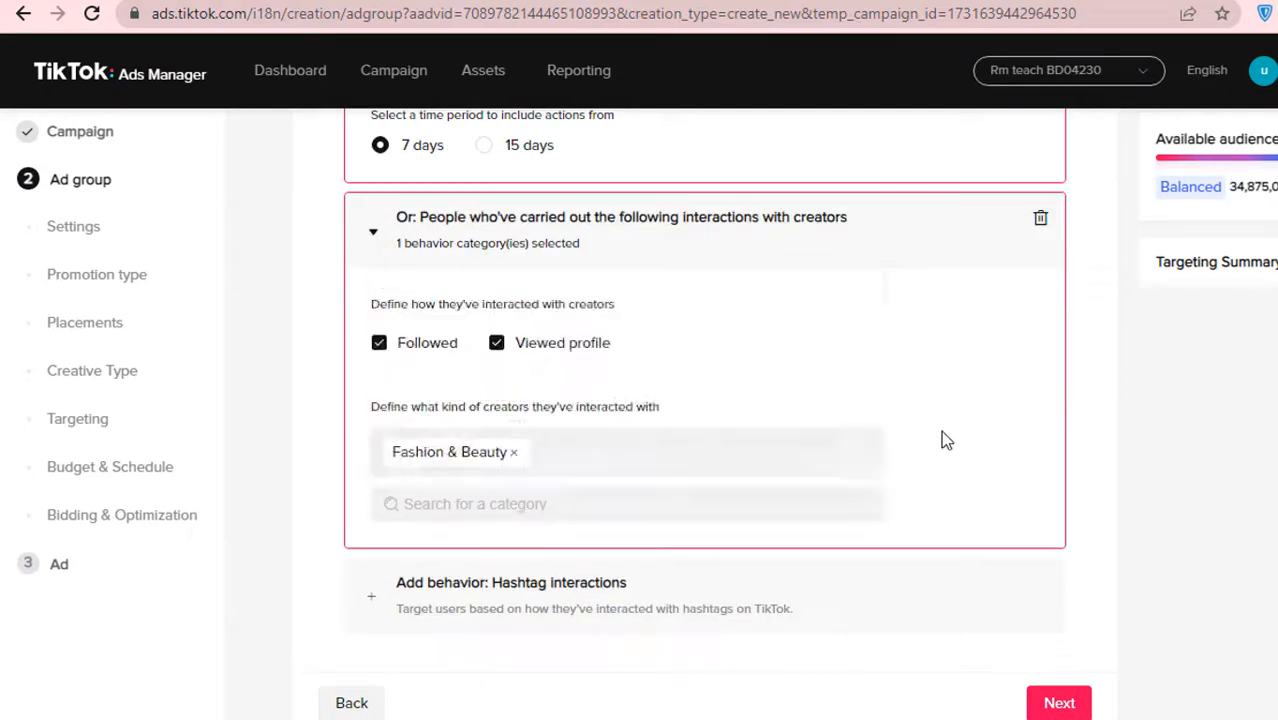
Step: Look through the remaining creator categories down to Occupation and close the list
{"action": "left_click", "coordinate": [513, 507]}
{"action": "scroll", "coordinate": [479, 320], "scroll_direction": "down", "scroll_amount": 3}
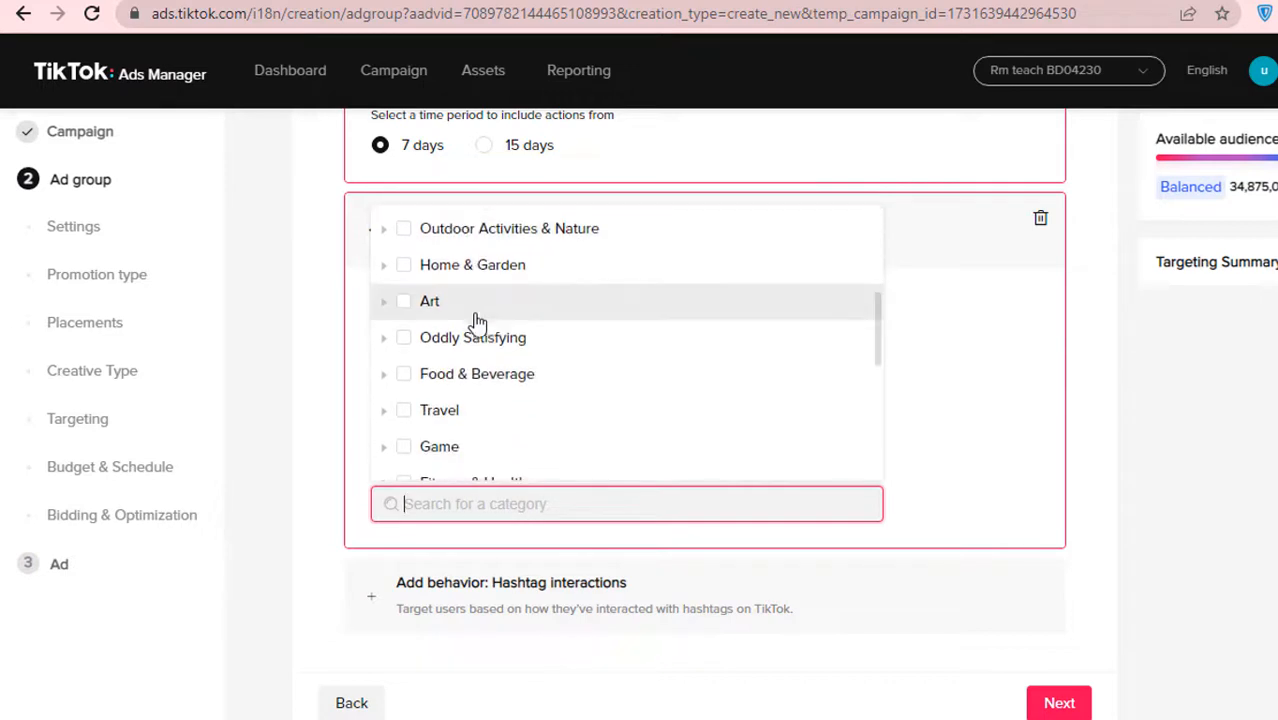
{"action": "scroll", "coordinate": [442, 420], "scroll_direction": "down", "scroll_amount": 1}
{"action": "scroll", "coordinate": [595, 375], "scroll_direction": "down", "scroll_amount": 1}
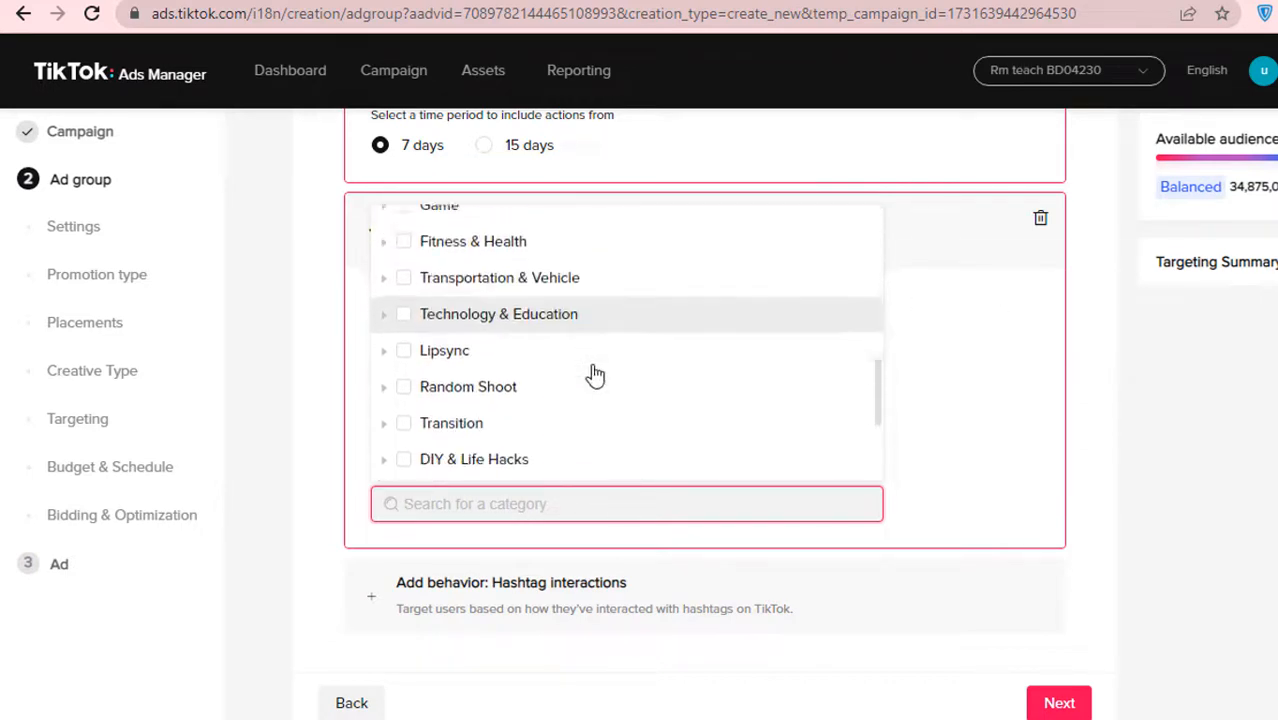
{"action": "scroll", "coordinate": [595, 375], "scroll_direction": "down", "scroll_amount": 2}
{"action": "scroll", "coordinate": [542, 371], "scroll_direction": "down", "scroll_amount": 3}
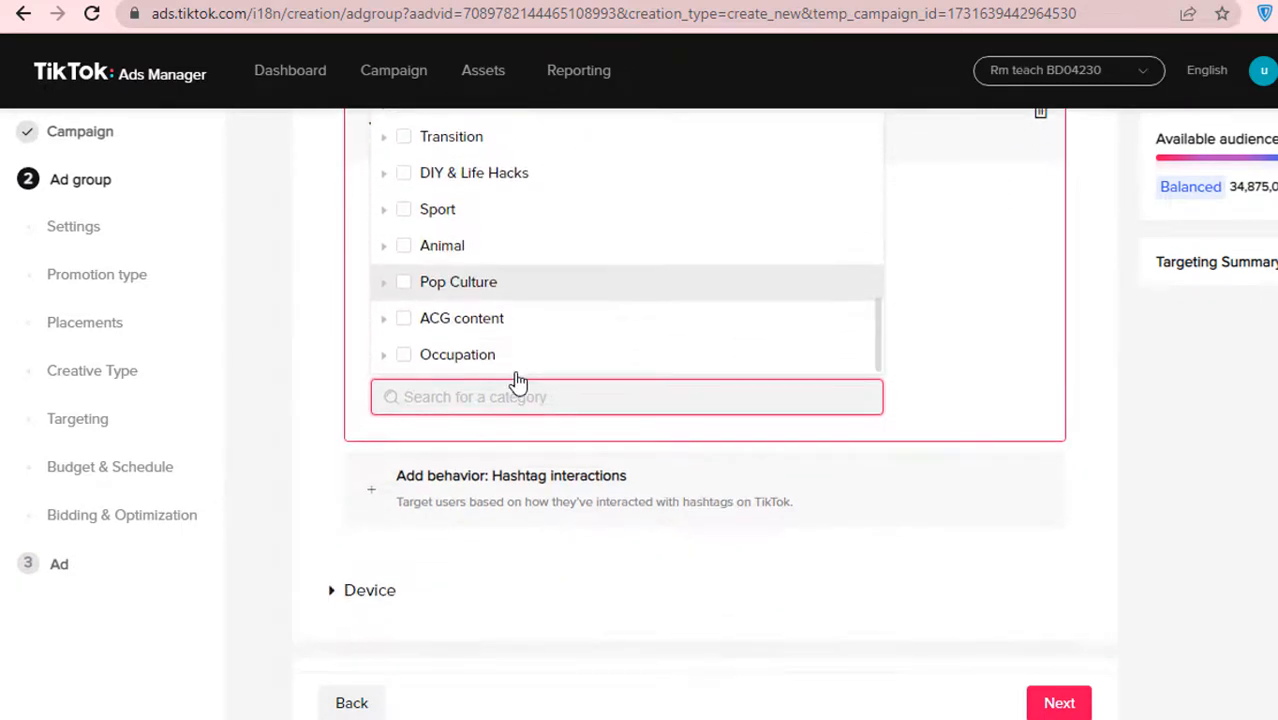
{"action": "scroll", "coordinate": [518, 370], "scroll_direction": "up", "scroll_amount": 2}
{"action": "left_click", "coordinate": [946, 340]}
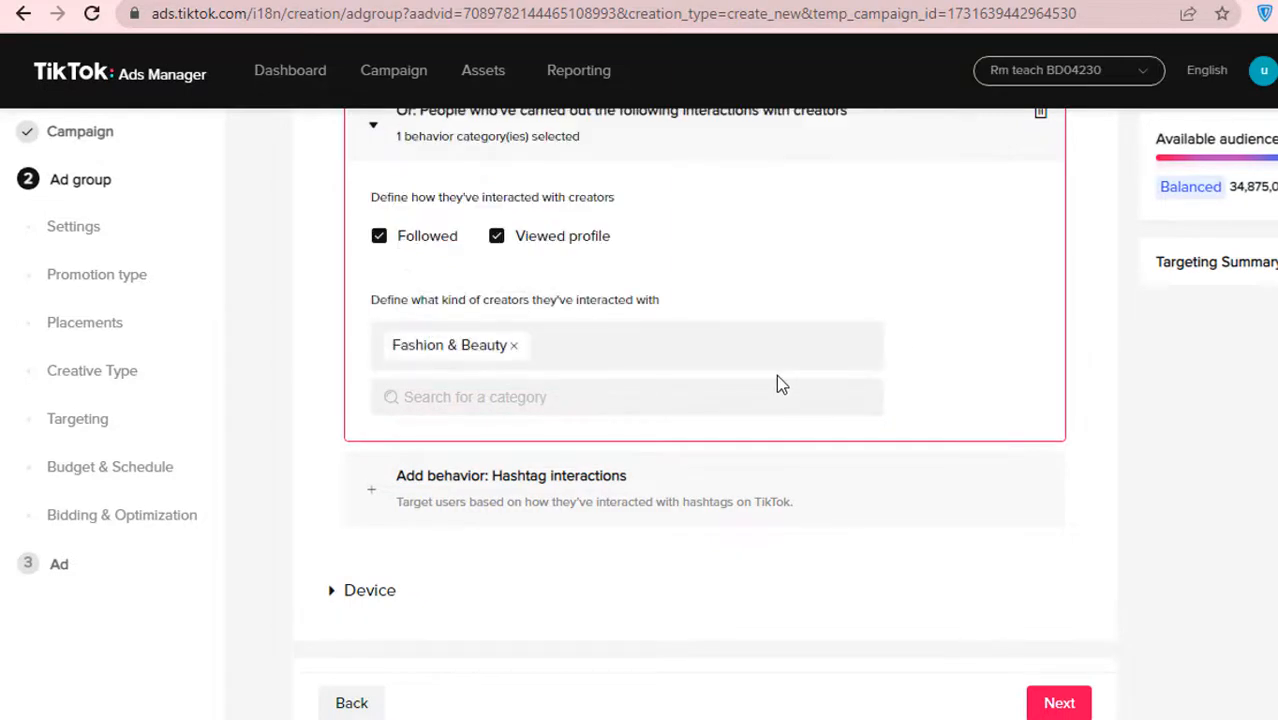
Step: Add Fitness & Health to the creator categories of the Creator interactions behavior
{"action": "left_click", "coordinate": [513, 398]}
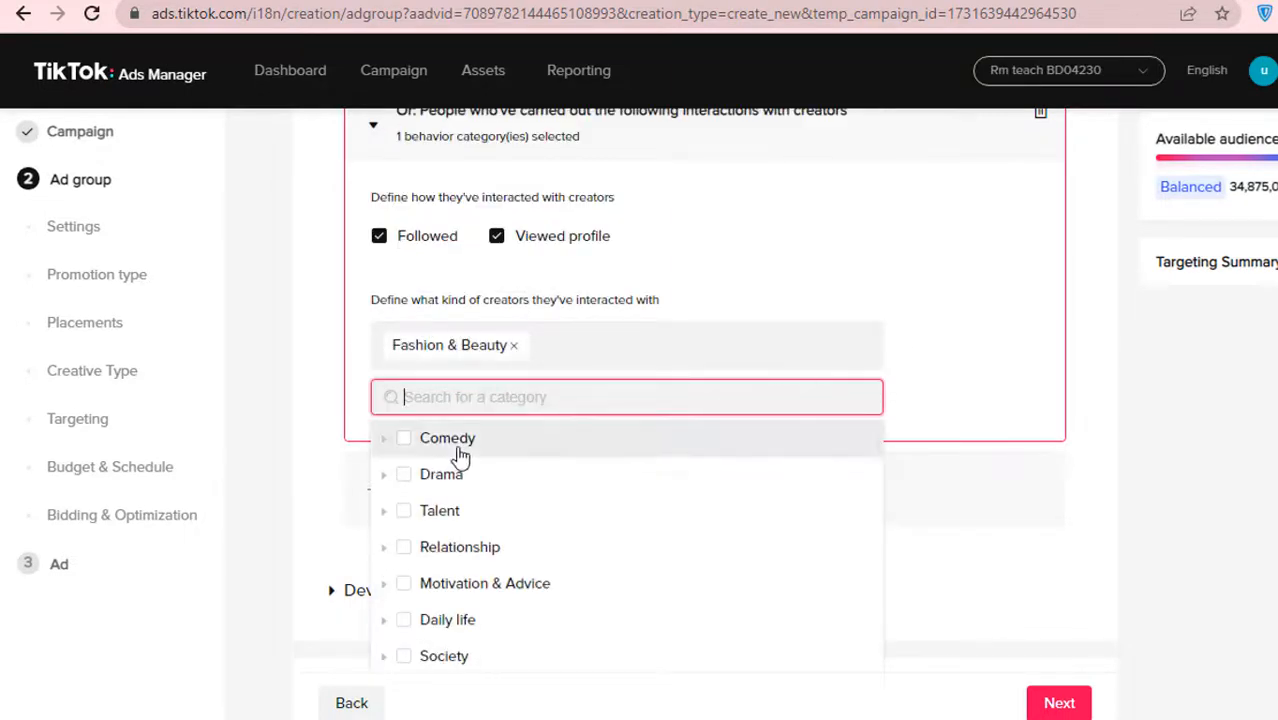
{"action": "scroll", "coordinate": [461, 456], "scroll_direction": "down", "scroll_amount": 3}
{"action": "scroll", "coordinate": [500, 490], "scroll_direction": "down", "scroll_amount": 2}
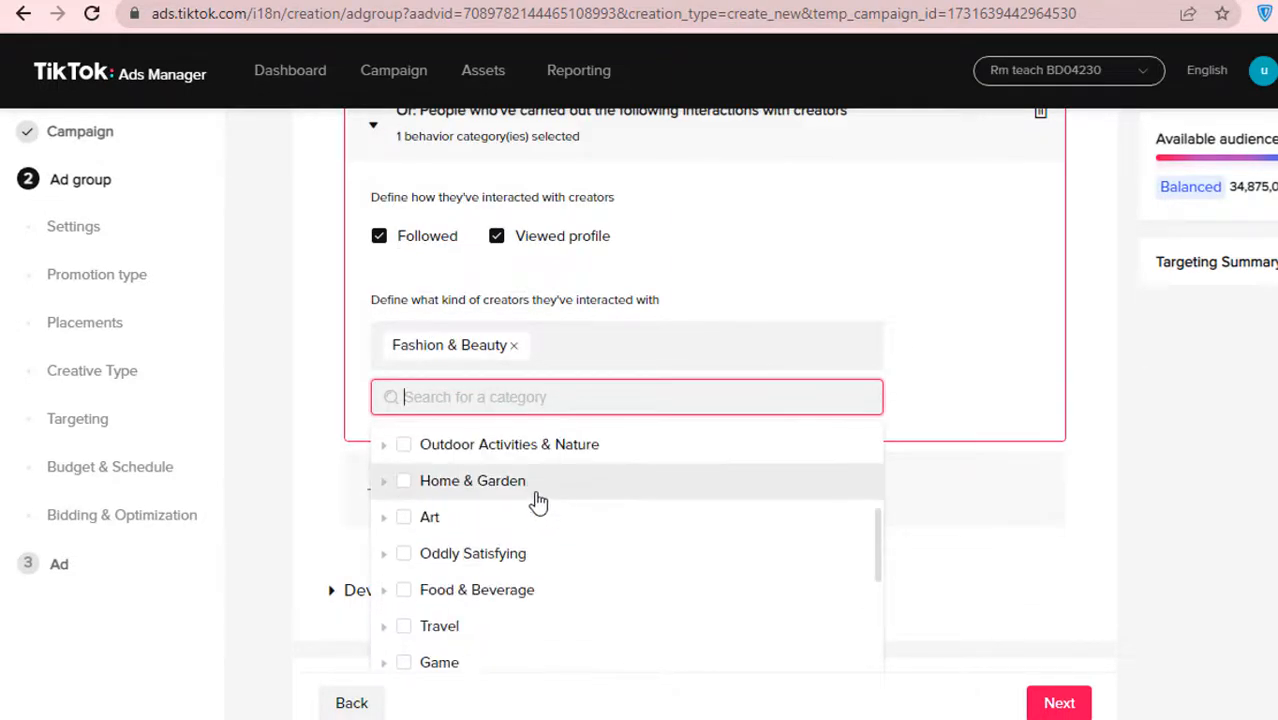
{"action": "scroll", "coordinate": [551, 505], "scroll_direction": "down", "scroll_amount": 2}
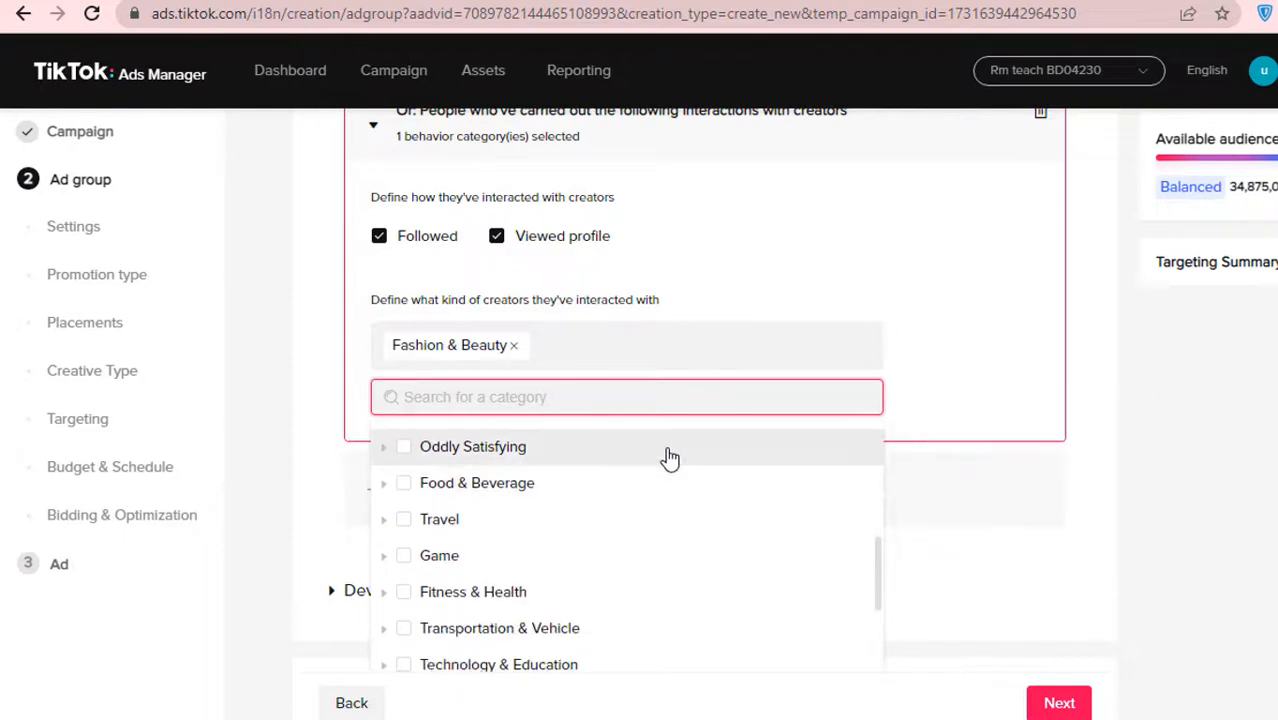
{"action": "scroll", "coordinate": [669, 457], "scroll_direction": "down", "scroll_amount": 2}
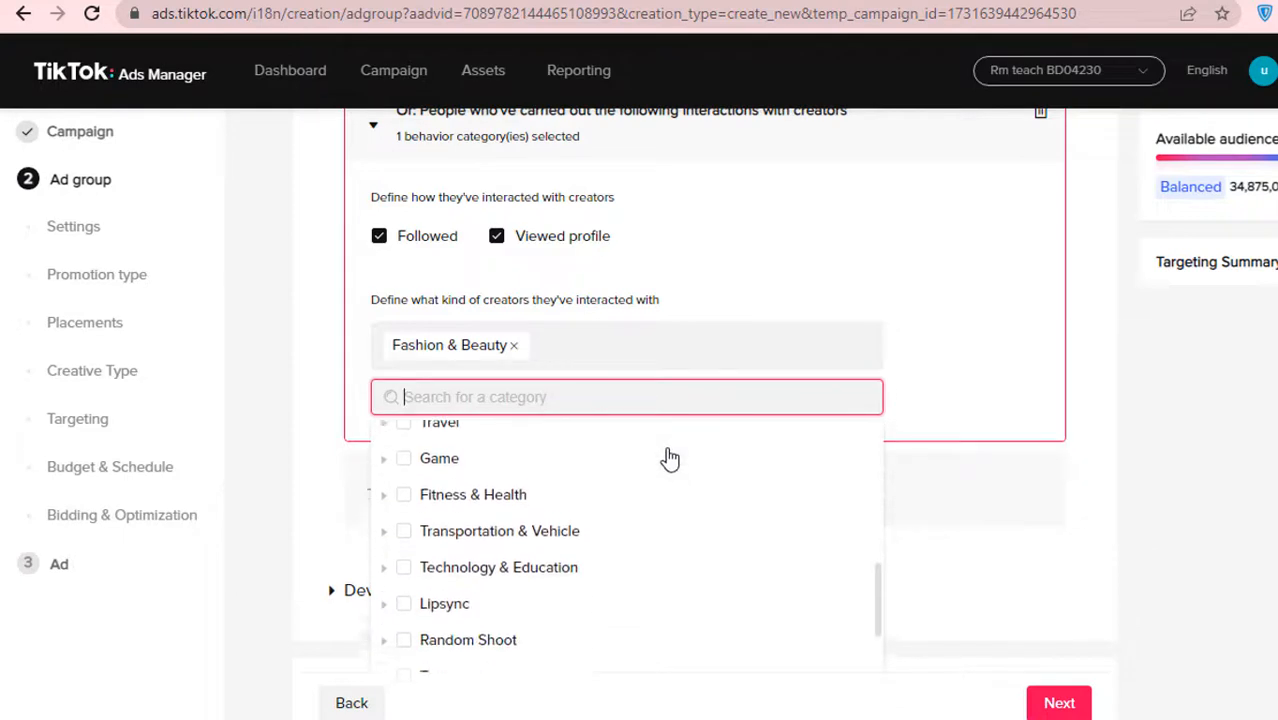
{"action": "left_click", "coordinate": [404, 485]}
{"action": "left_click", "coordinate": [950, 378]}
Step: Add a Hashtag interactions behavior, search its hashtags for "bangla", and include #banana?, #banglanews and #bangladesh
{"action": "scroll", "coordinate": [498, 400], "scroll_direction": "down", "scroll_amount": 1}
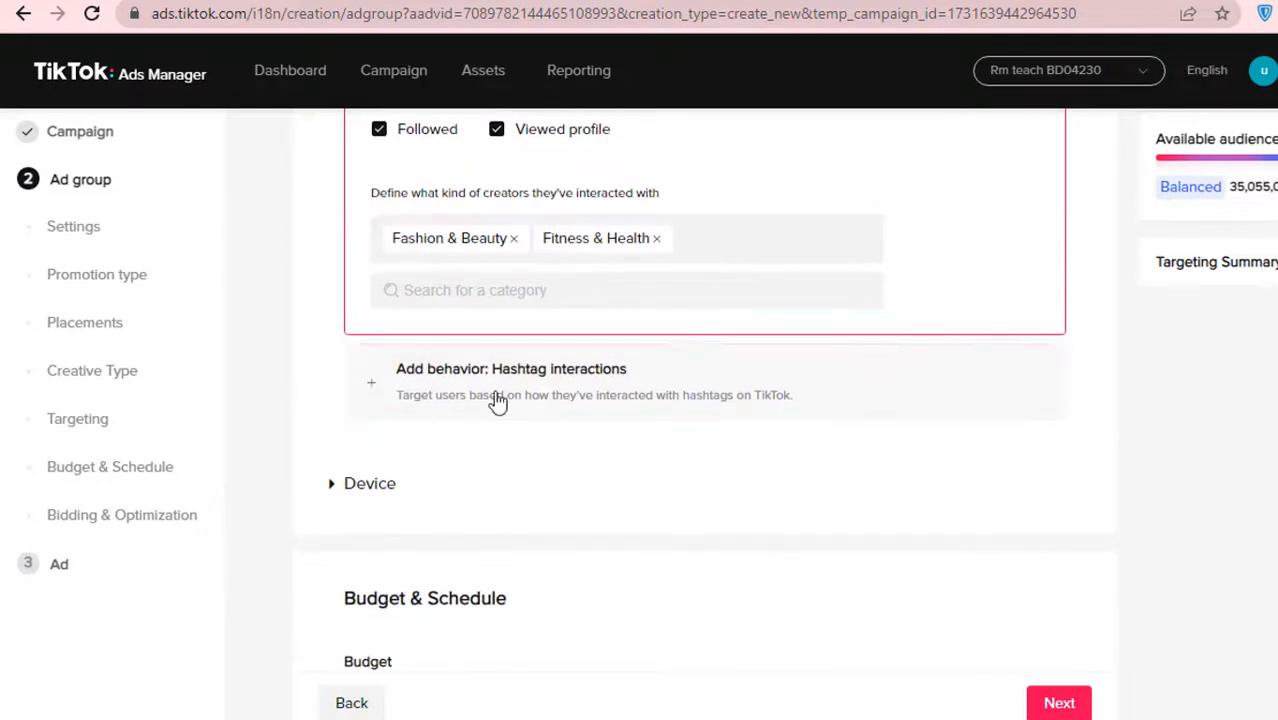
{"action": "left_click", "coordinate": [601, 393]}
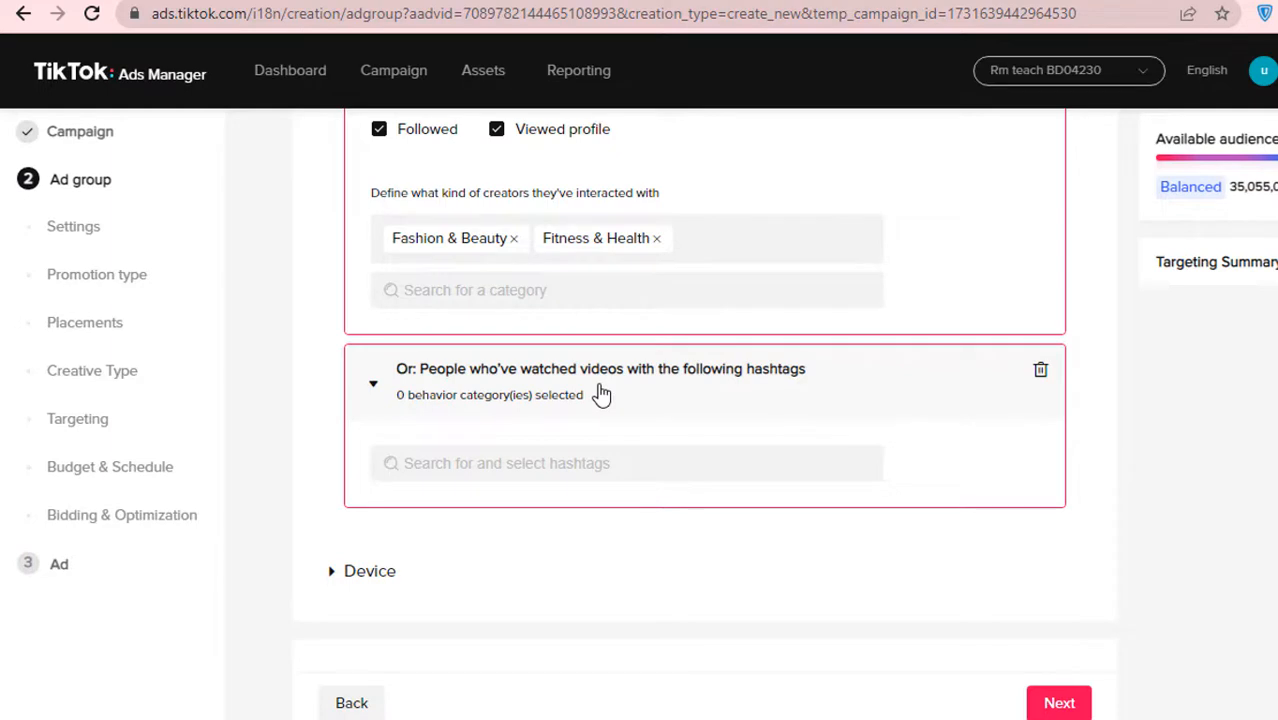
{"action": "left_click", "coordinate": [489, 470]}
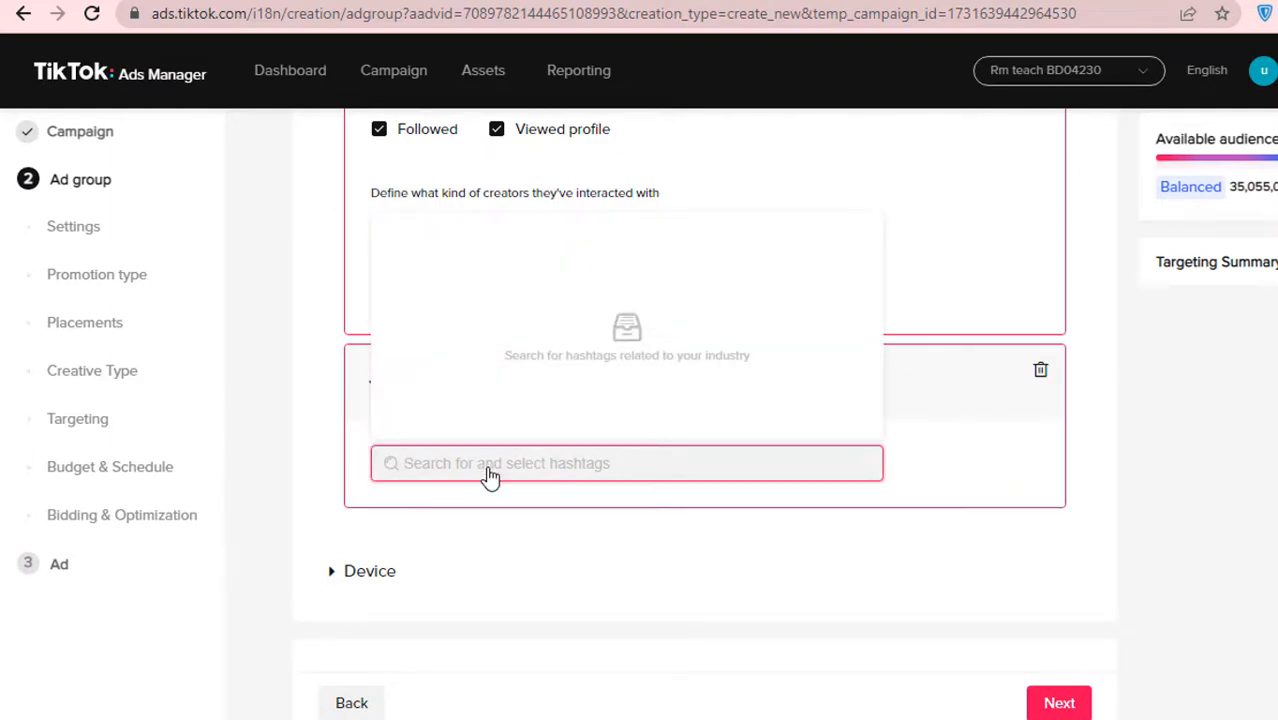
{"action": "type", "text": "ba"}
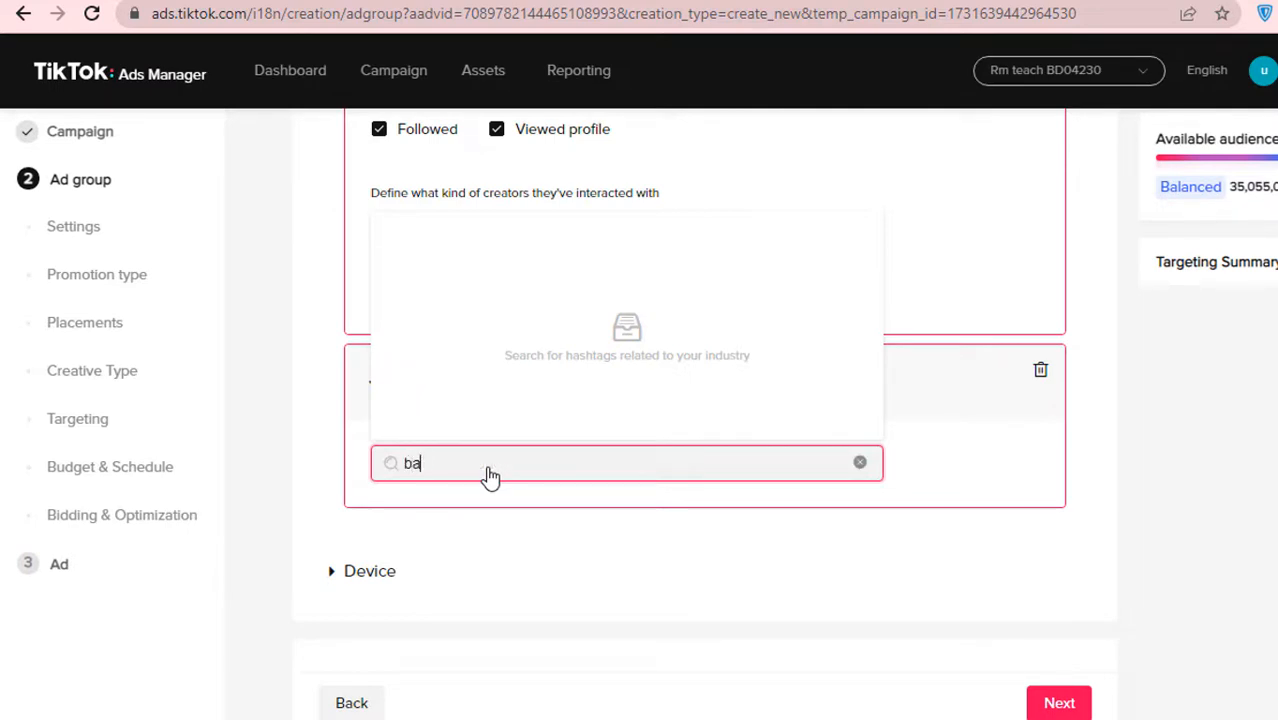
{"action": "type", "text": "ng"}
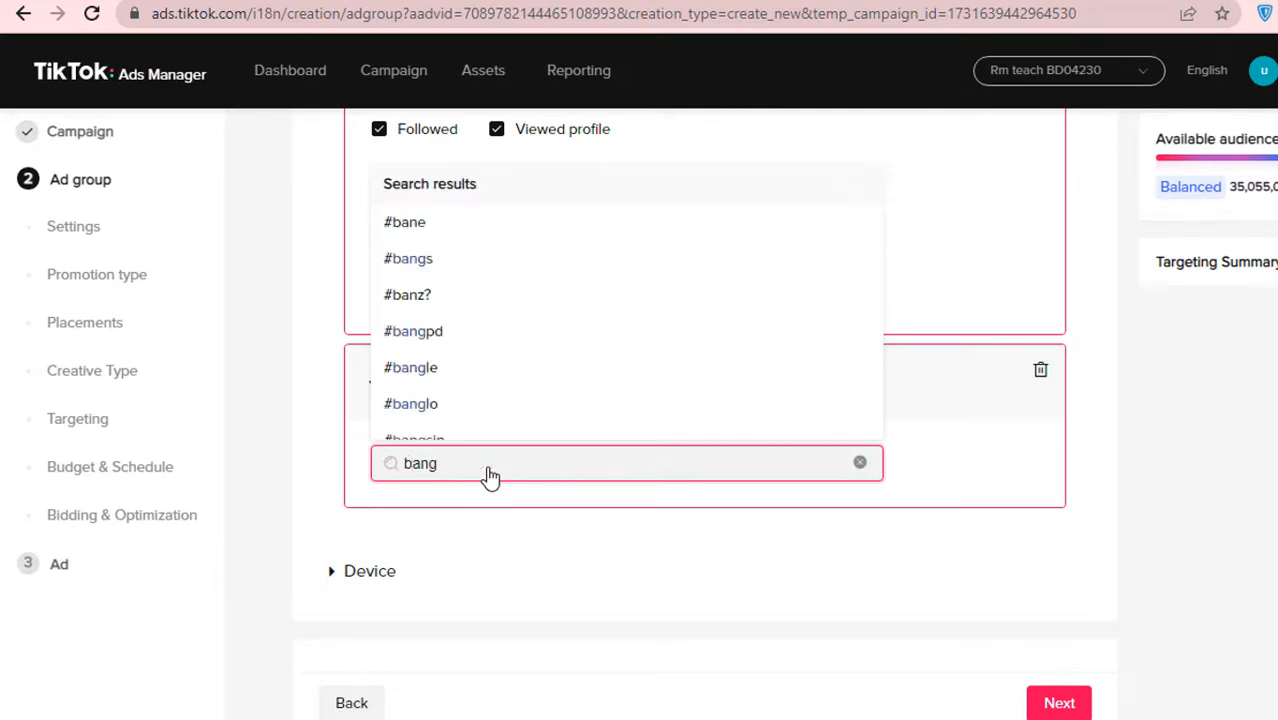
{"action": "type", "text": "la"}
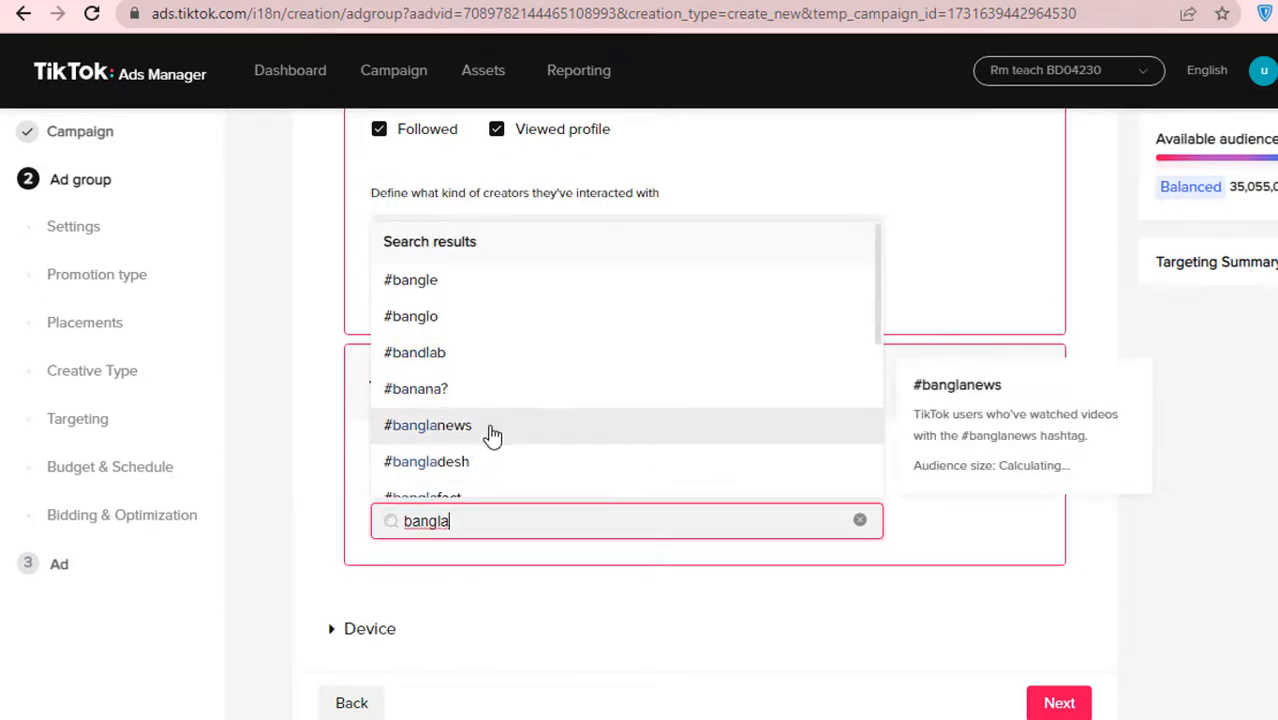
{"action": "left_click", "coordinate": [492, 432]}
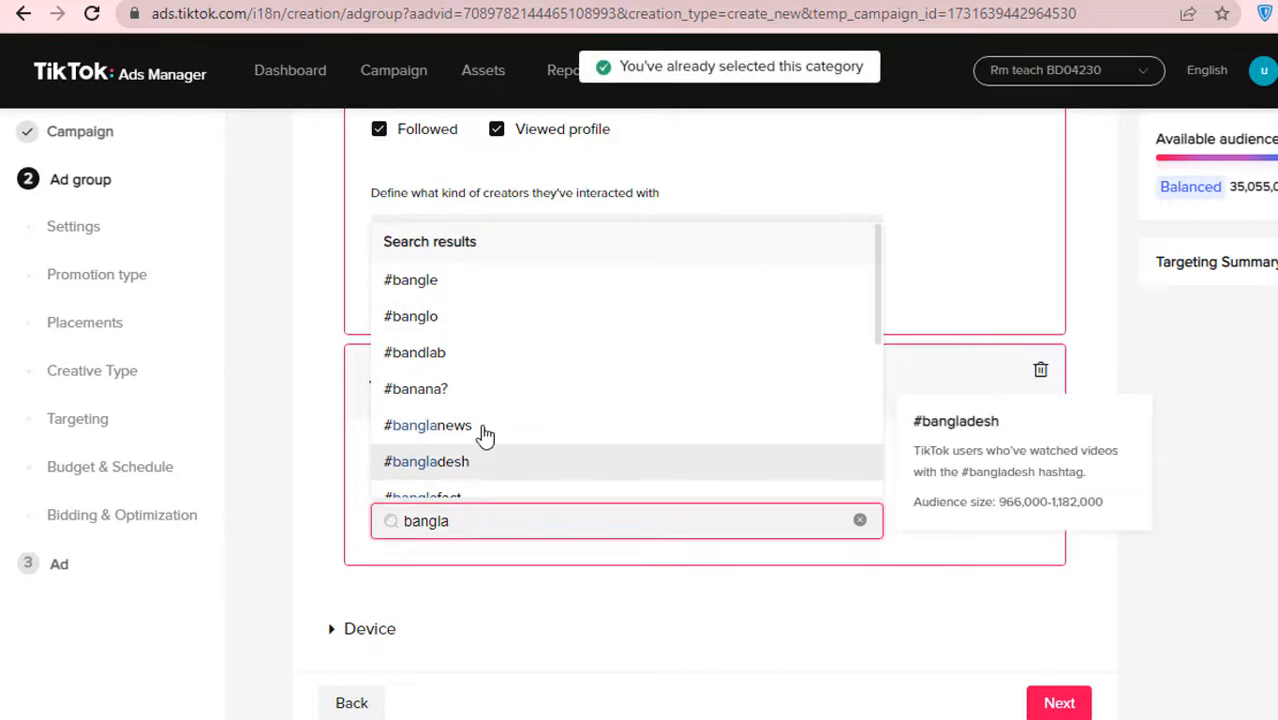
{"action": "left_click", "coordinate": [285, 476]}
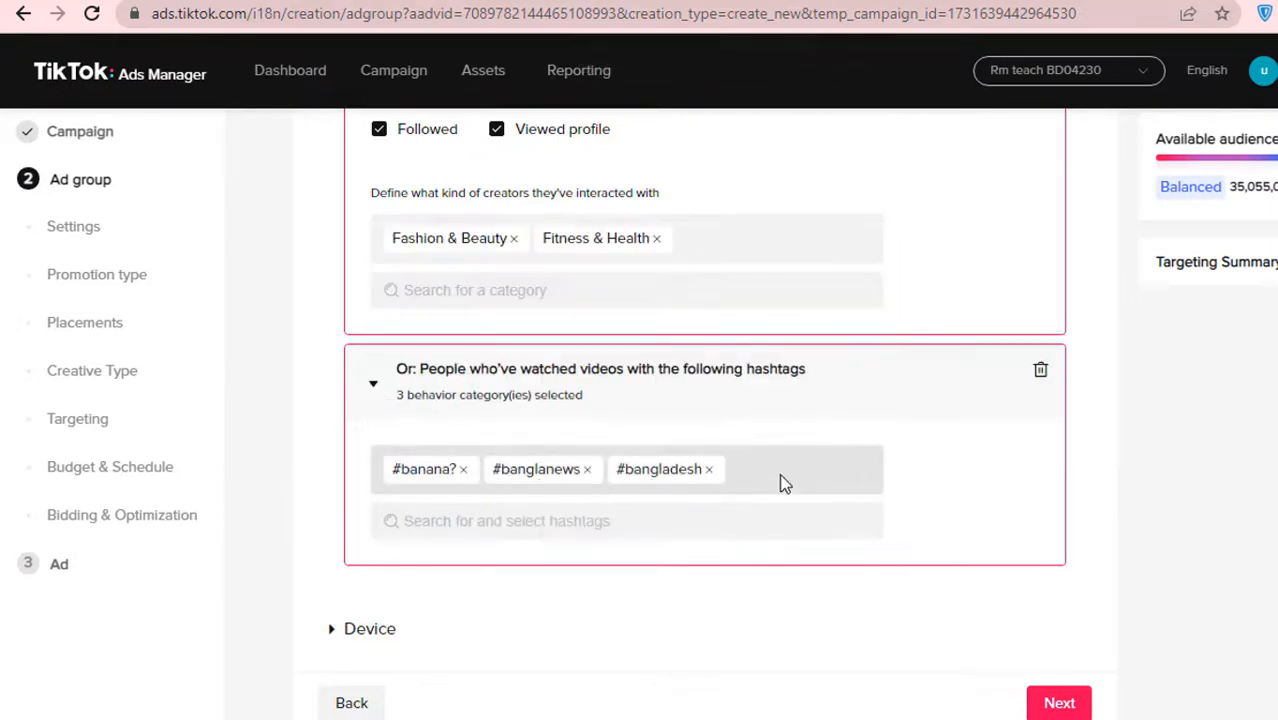
Step: Expand the Device targeting section and look through its operating system, model, connection, carrier and price settings
{"action": "scroll", "coordinate": [785, 484], "scroll_direction": "down", "scroll_amount": 1}
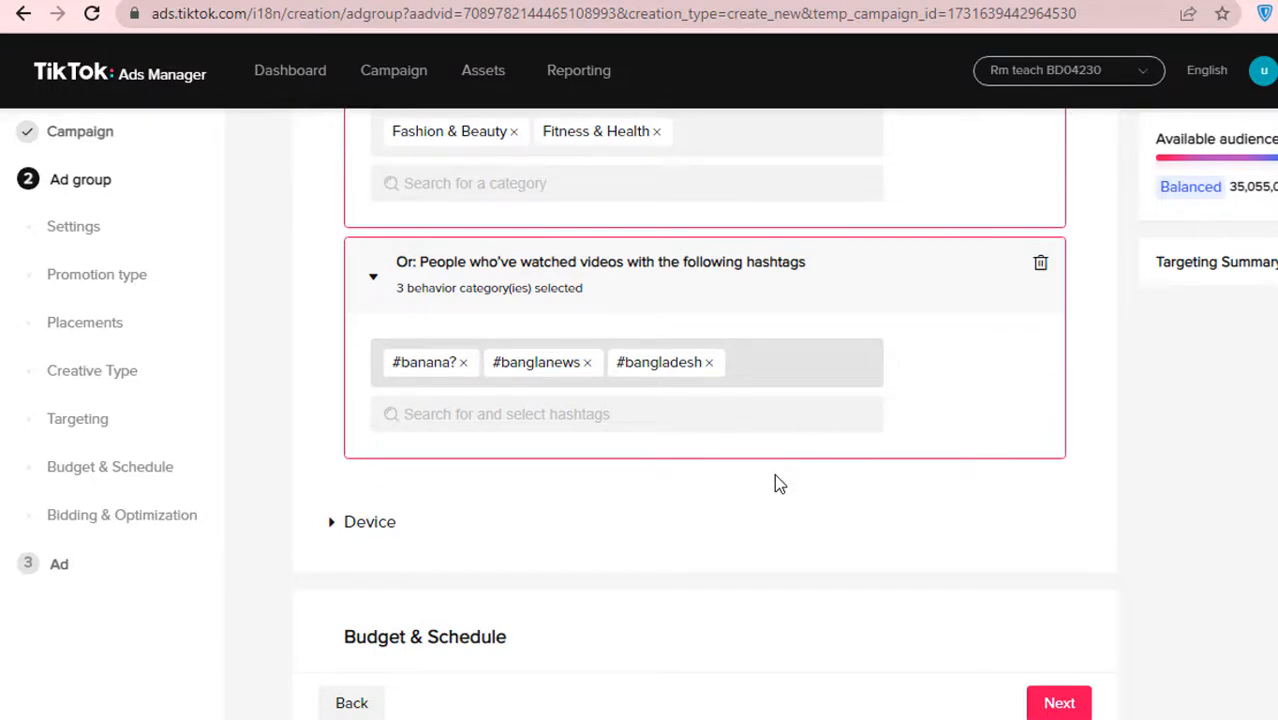
{"action": "scroll", "coordinate": [474, 410], "scroll_direction": "down", "scroll_amount": 1}
{"action": "scroll", "coordinate": [505, 407], "scroll_direction": "up", "scroll_amount": 2}
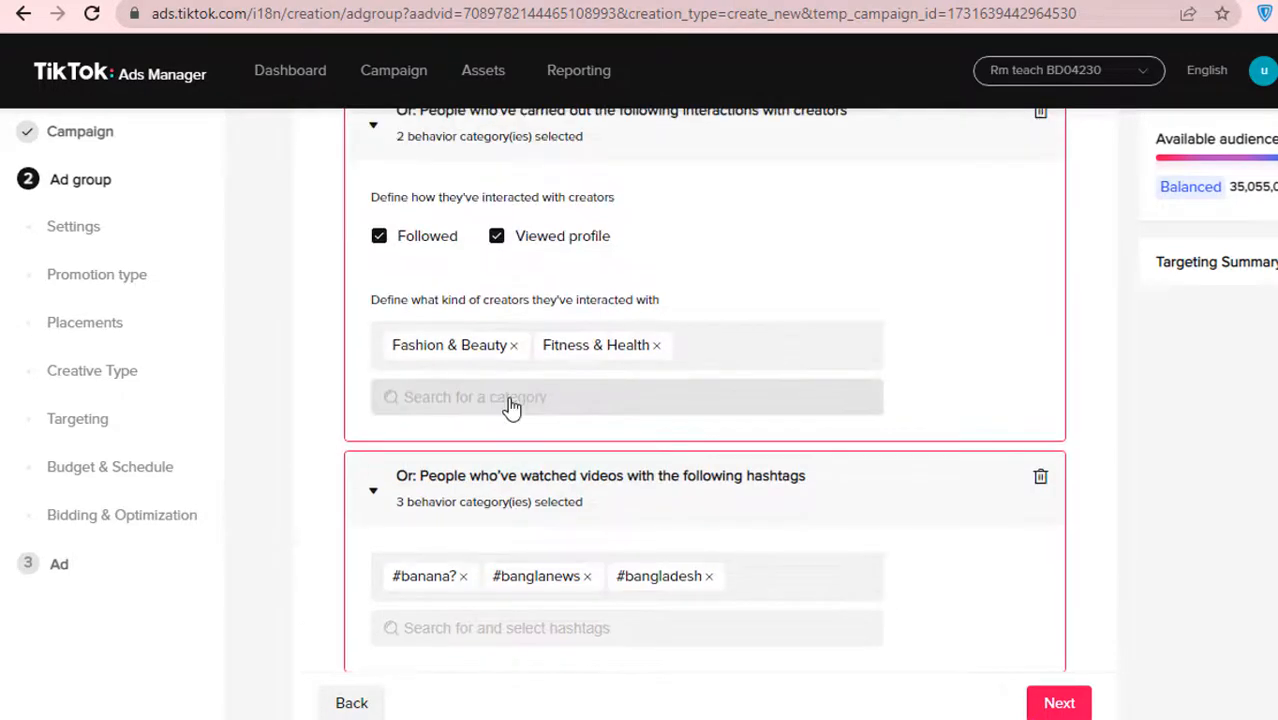
{"action": "scroll", "coordinate": [513, 408], "scroll_direction": "down", "scroll_amount": 4}
{"action": "left_click", "coordinate": [382, 310]}
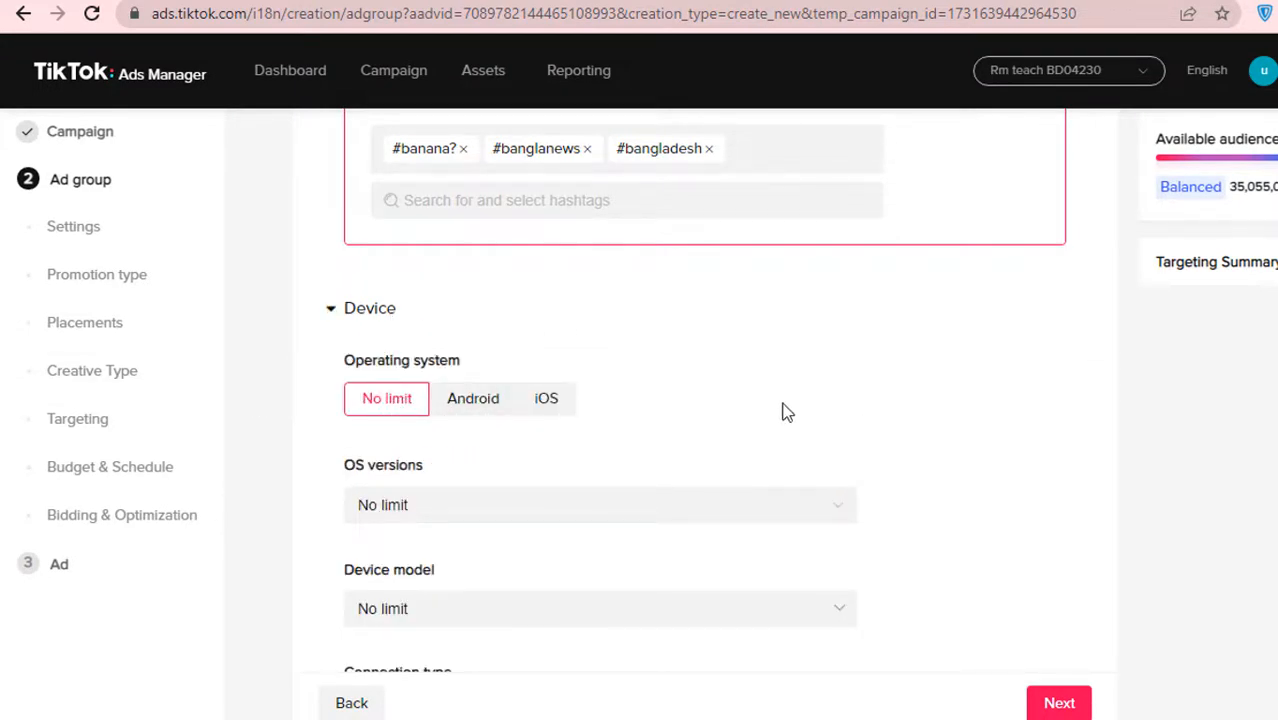
{"action": "scroll", "coordinate": [673, 423], "scroll_direction": "down", "scroll_amount": 2}
{"action": "scroll", "coordinate": [605, 311], "scroll_direction": "down", "scroll_amount": 1}
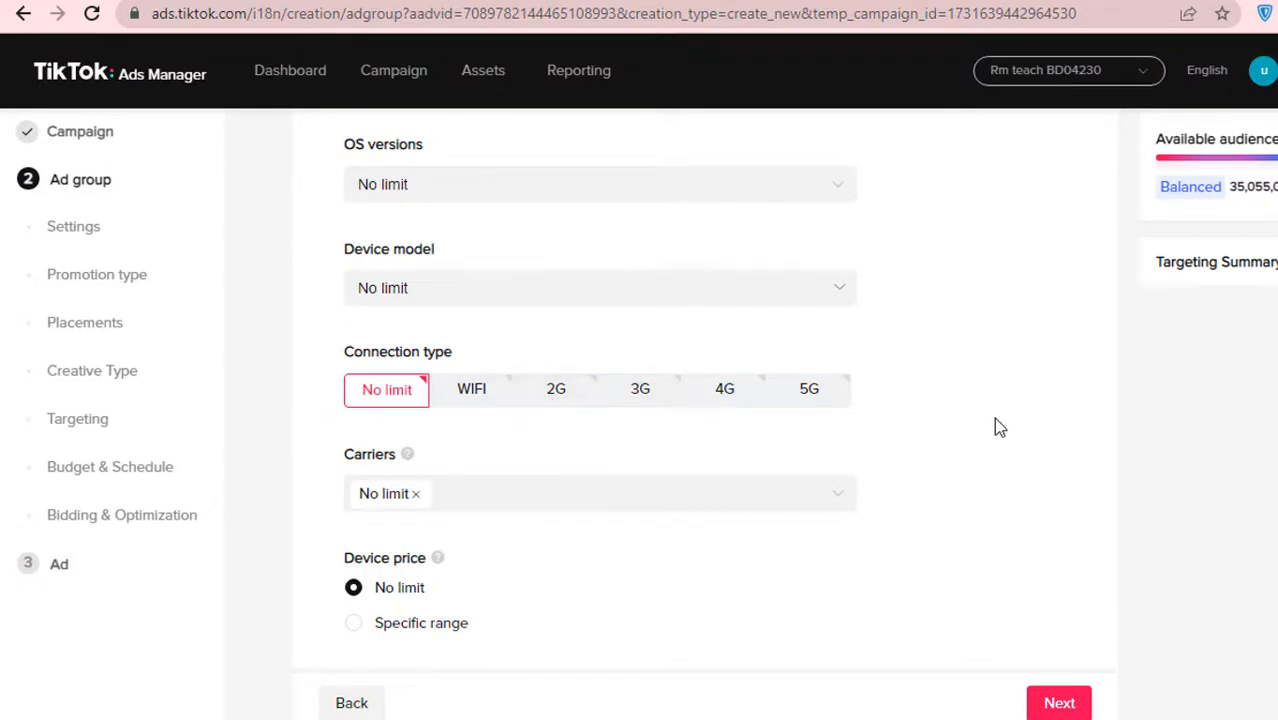
Step: Try WIFI, 3G, 4G and 5G as the connection types and return the setting to No limit
{"action": "left_click", "coordinate": [497, 392]}
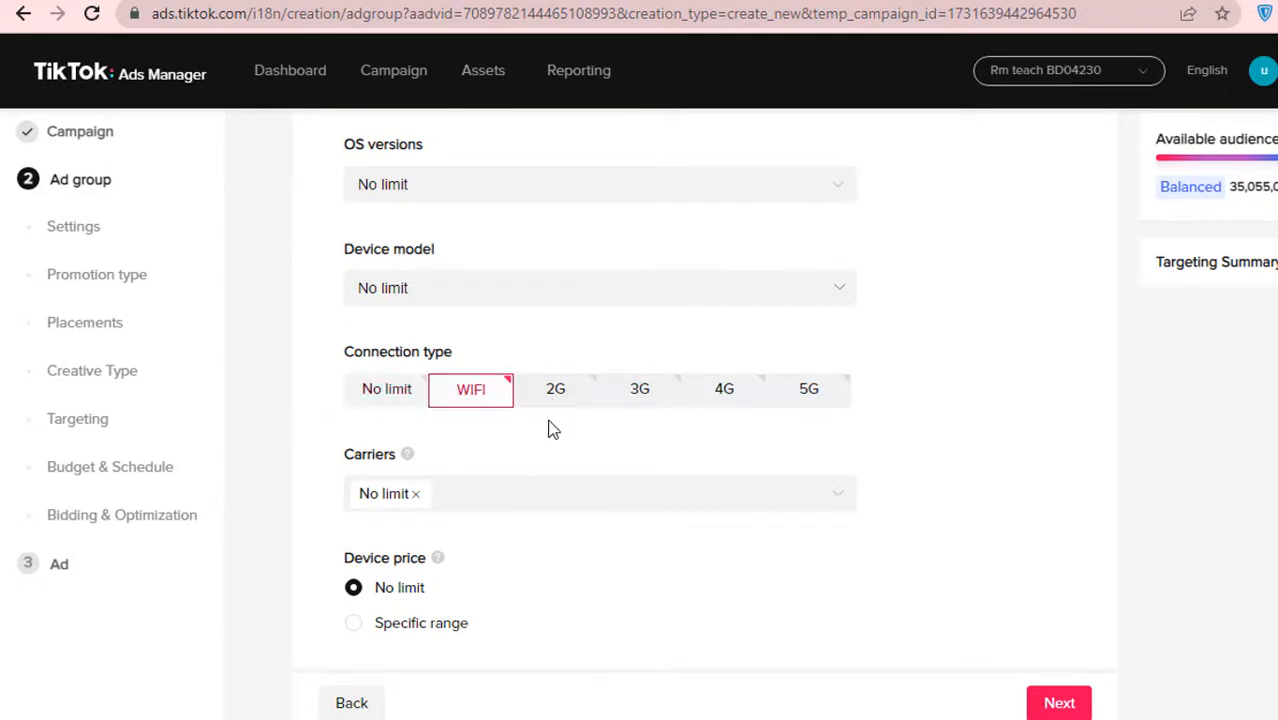
{"action": "left_click", "coordinate": [662, 406]}
{"action": "left_click", "coordinate": [750, 413]}
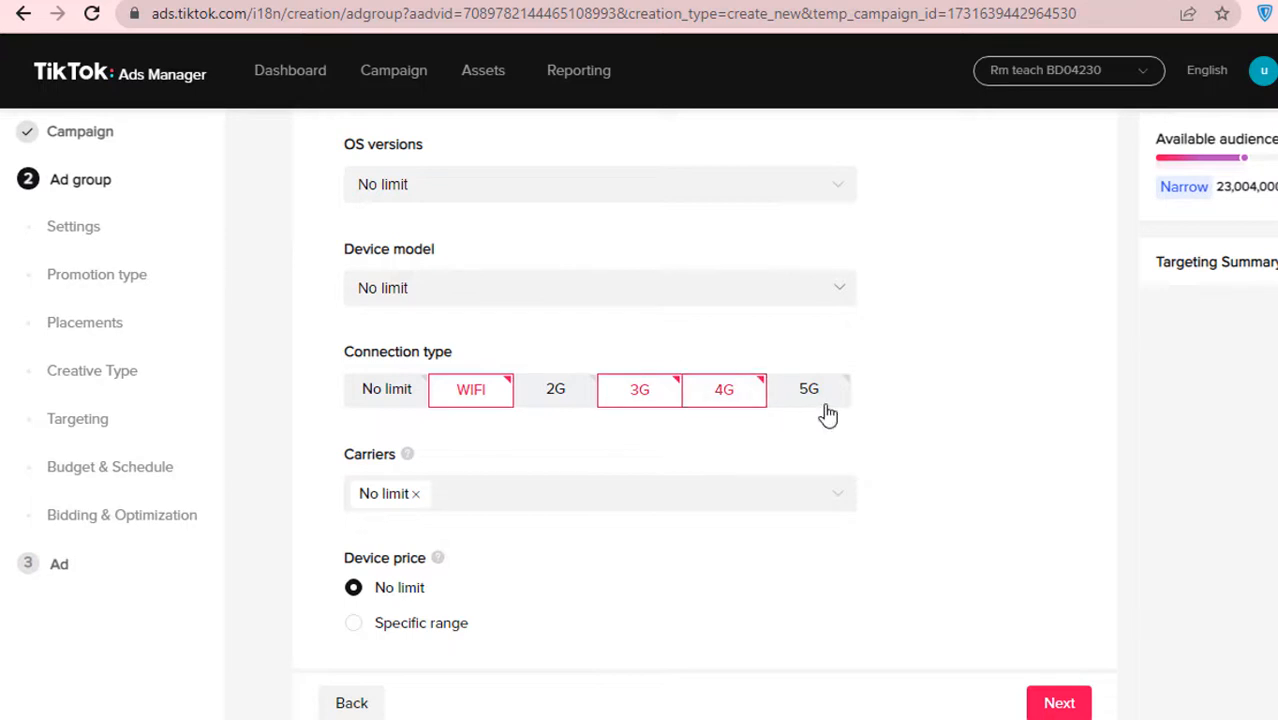
{"action": "left_click", "coordinate": [826, 412]}
{"action": "left_click", "coordinate": [395, 405]}
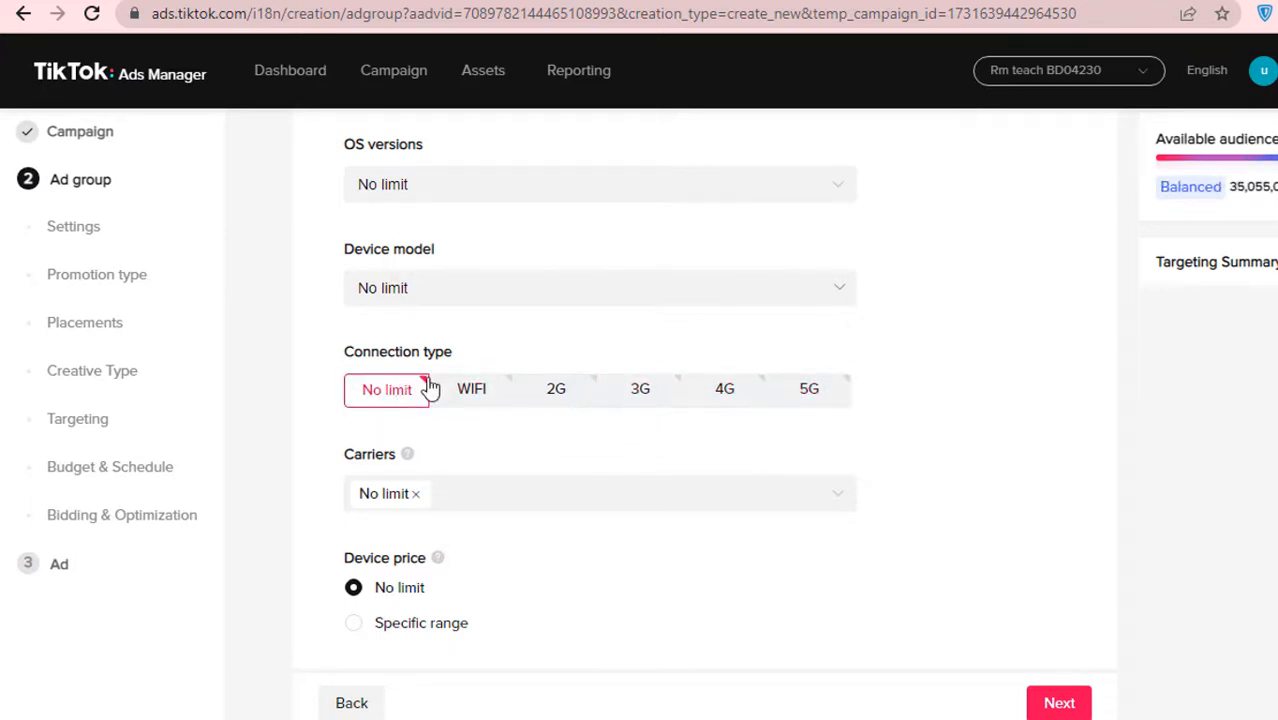
Step: Look at the available carriers and try a specific device price range, returning the price to No limit
{"action": "scroll", "coordinate": [374, 382], "scroll_direction": "down", "scroll_amount": 1}
{"action": "left_click", "coordinate": [462, 388]}
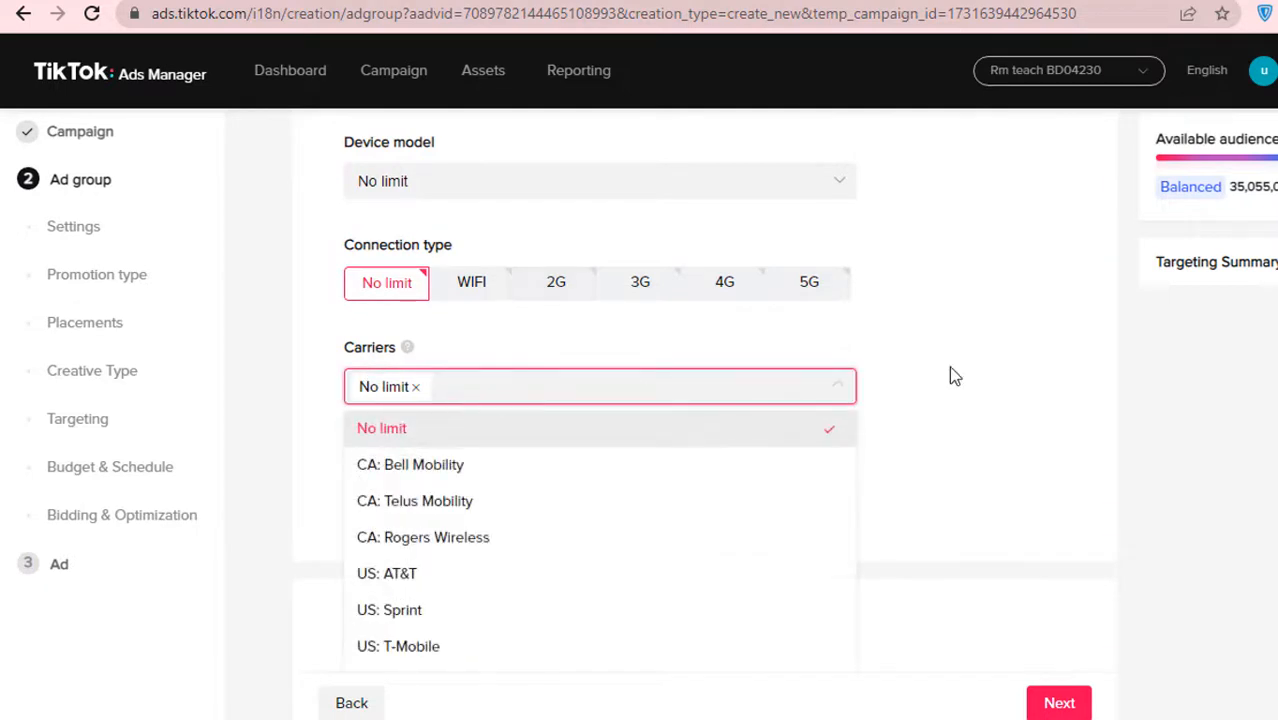
{"action": "left_click", "coordinate": [998, 409]}
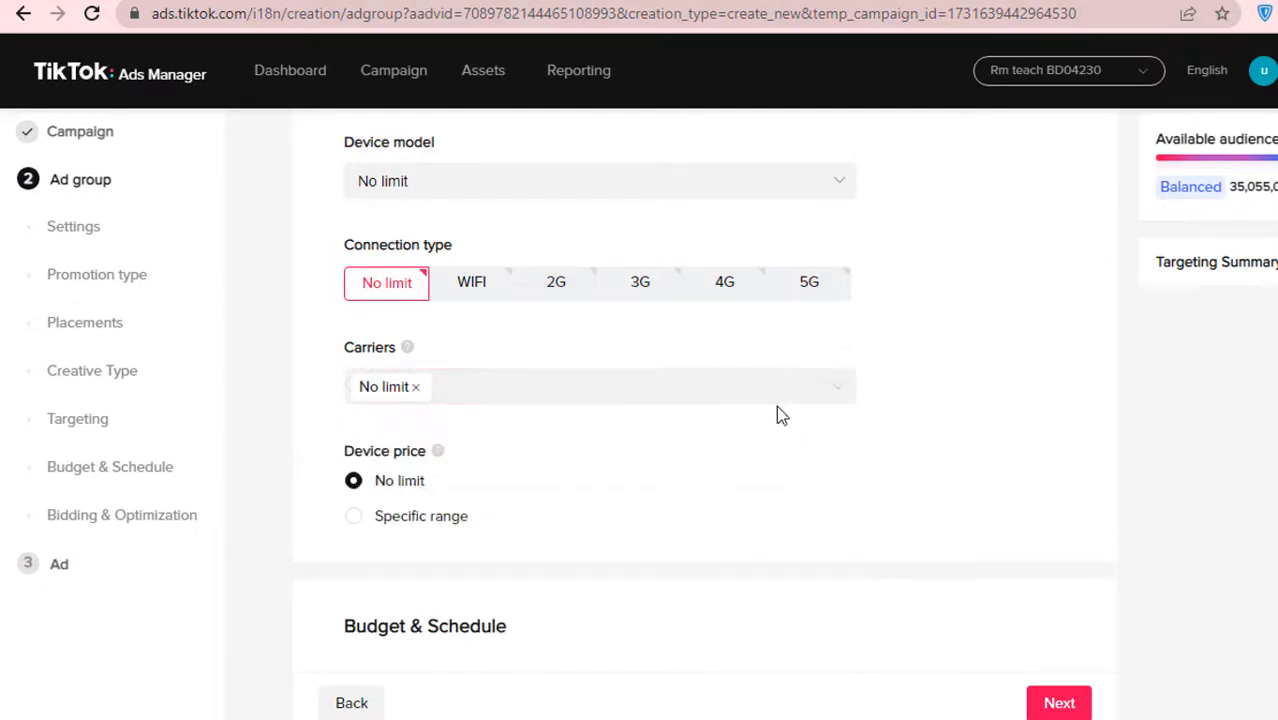
{"action": "scroll", "coordinate": [511, 455], "scroll_direction": "down", "scroll_amount": 1}
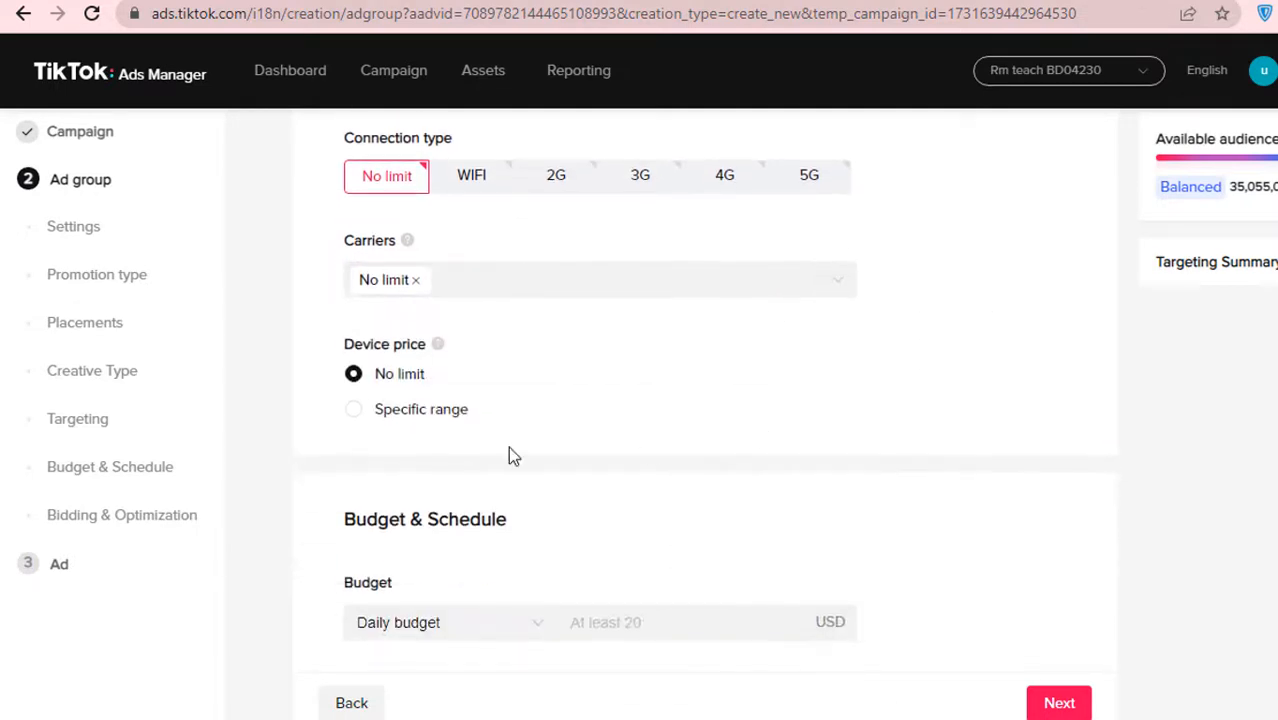
{"action": "left_click", "coordinate": [354, 412]}
{"action": "left_click", "coordinate": [355, 377]}
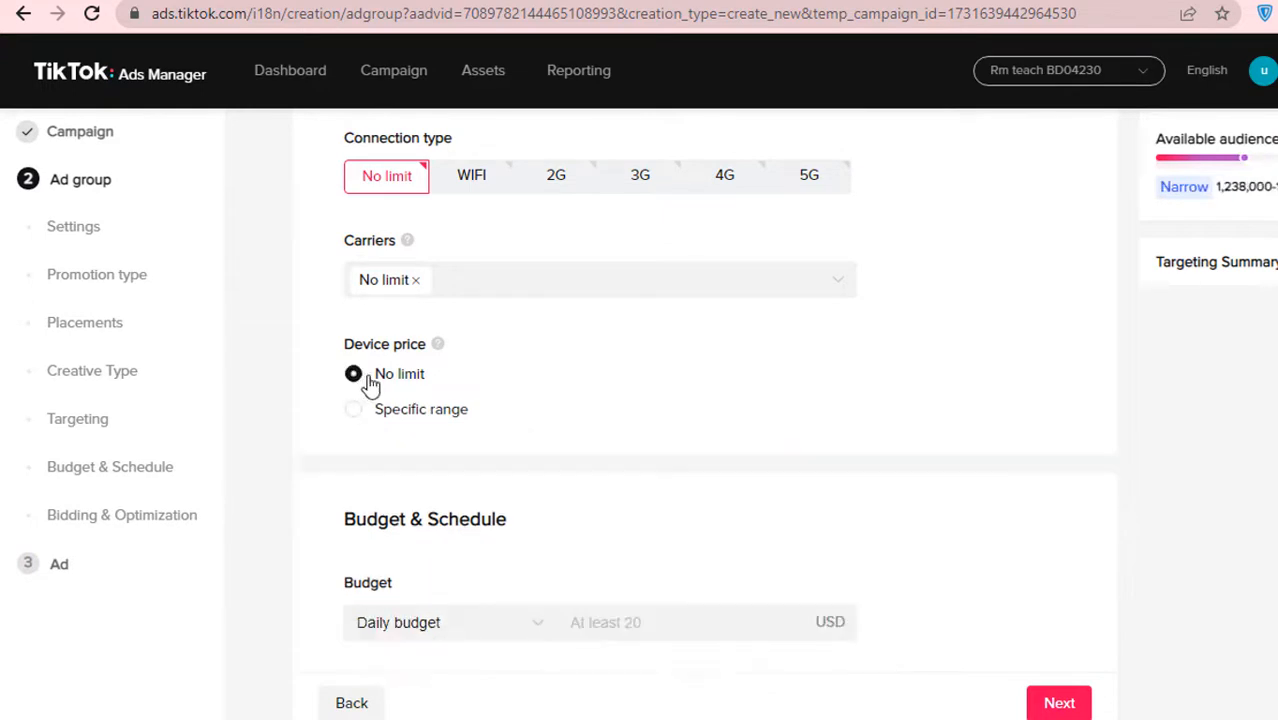
Step: Set the ad group's daily budget to 20 USD
{"action": "scroll", "coordinate": [677, 388], "scroll_direction": "down", "scroll_amount": 1}
{"action": "scroll", "coordinate": [675, 388], "scroll_direction": "down", "scroll_amount": 3}
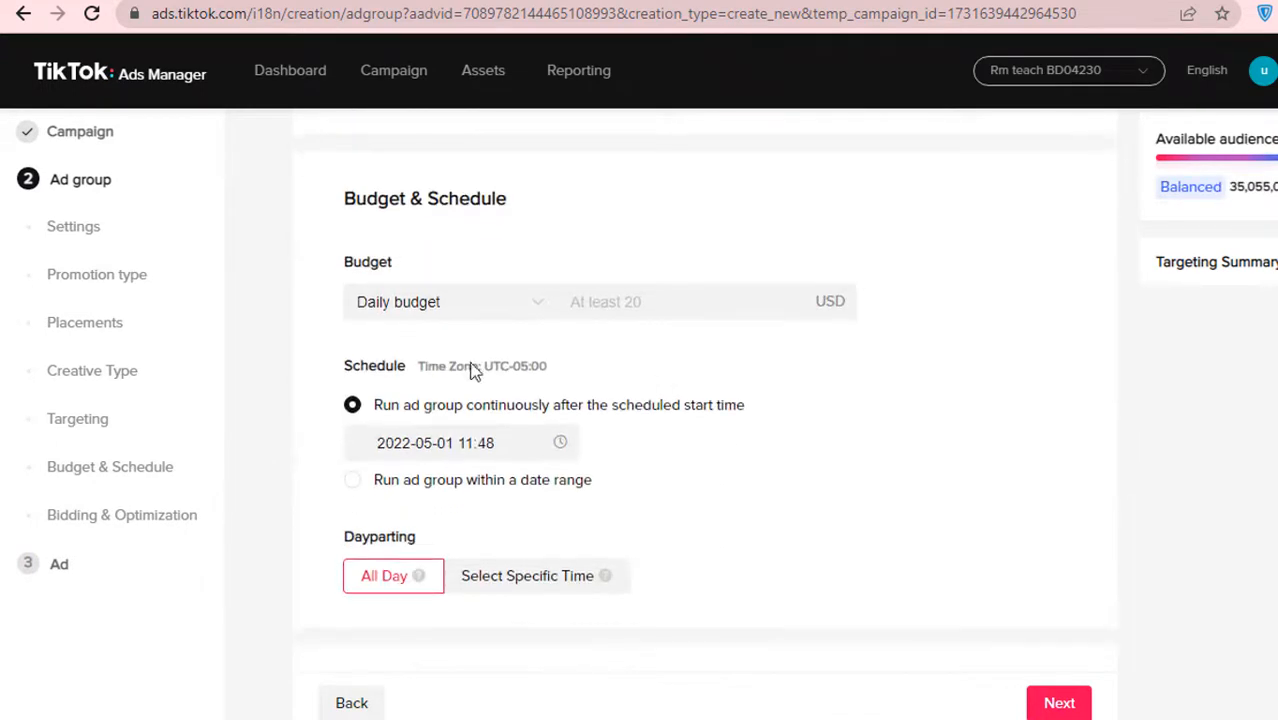
{"action": "left_click", "coordinate": [665, 305]}
{"action": "type", "text": "20"}
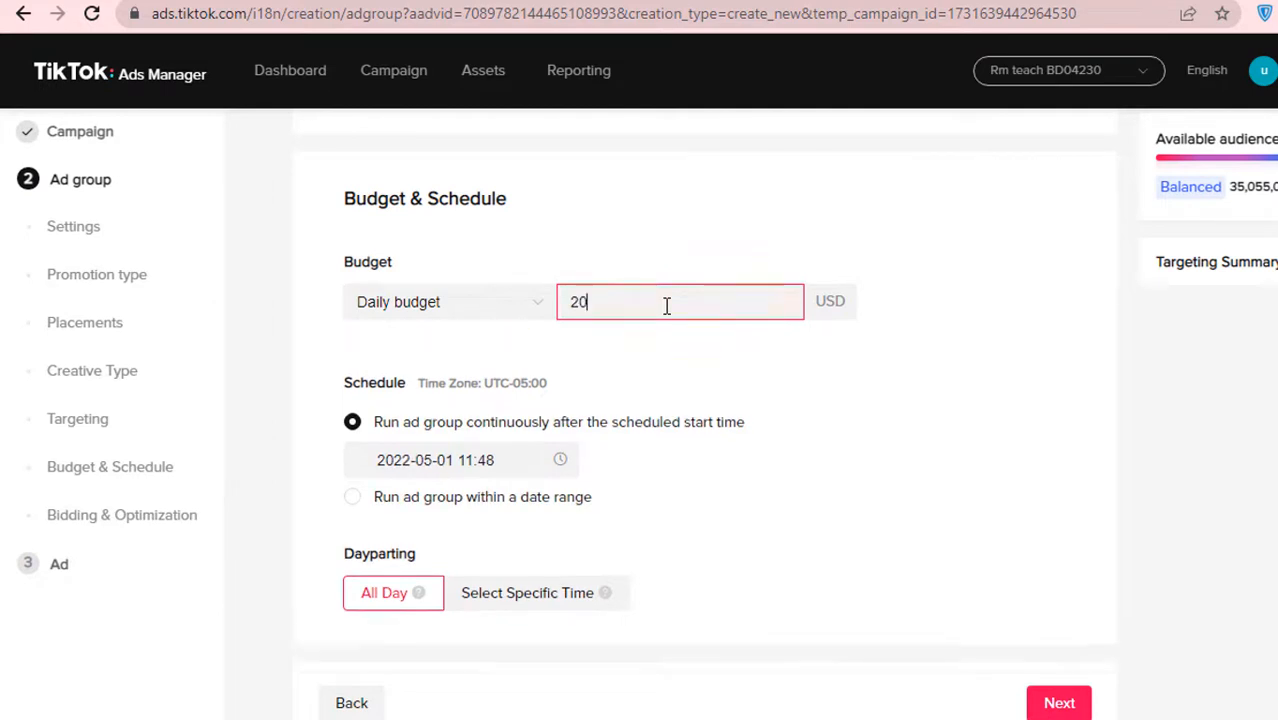
{"action": "left_click", "coordinate": [848, 353]}
Step: Compare the two schedule options and set the ad group to run within a date range
{"action": "scroll", "coordinate": [600, 388], "scroll_direction": "down", "scroll_amount": 2}
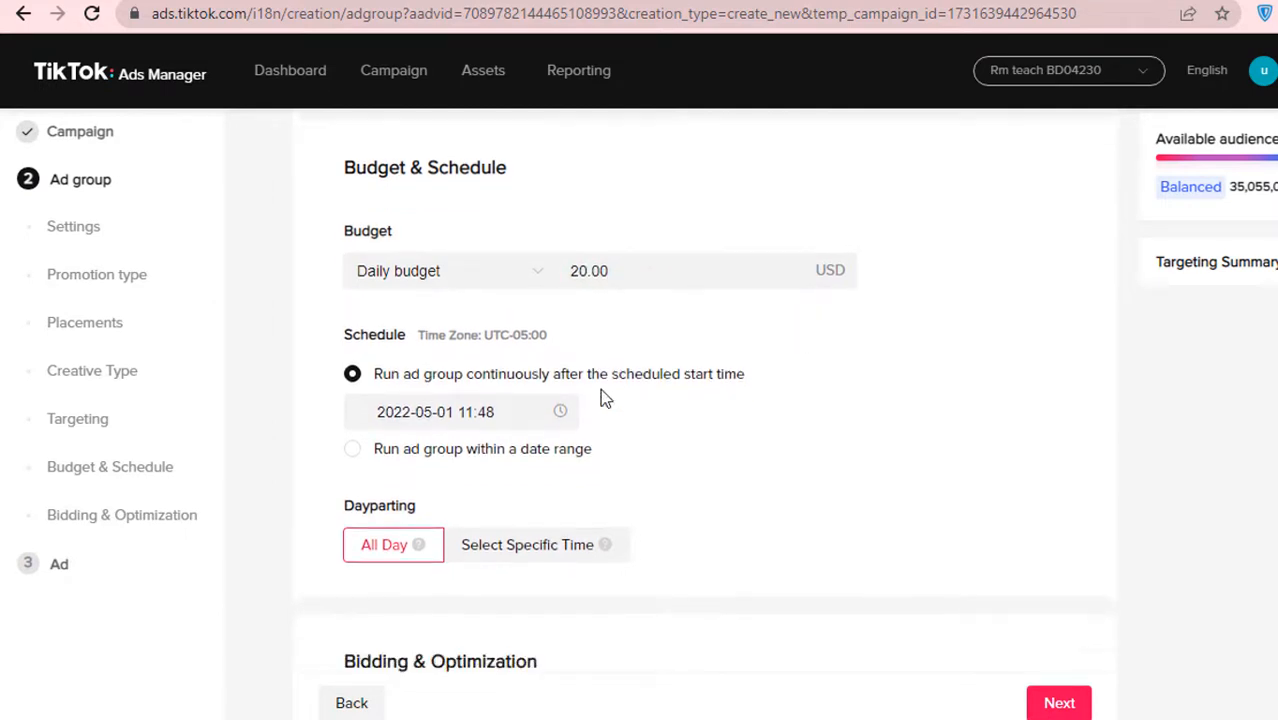
{"action": "left_click", "coordinate": [354, 374]}
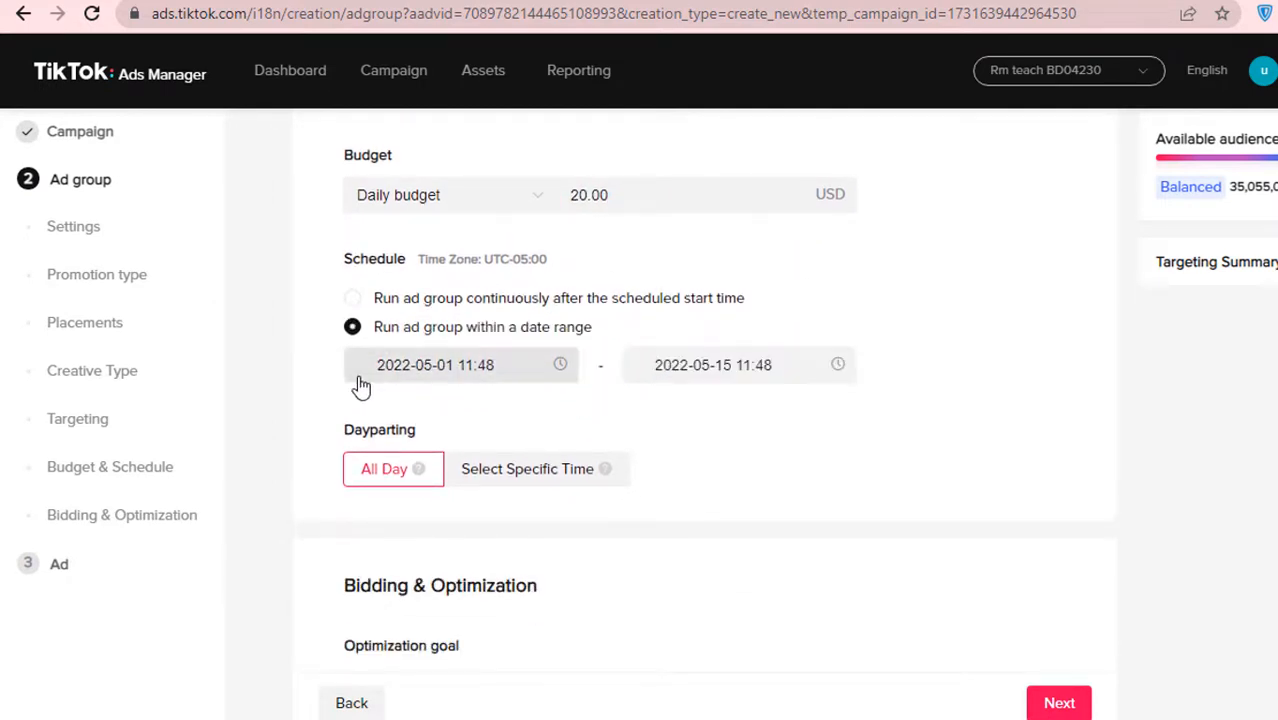
{"action": "left_click", "coordinate": [353, 299]}
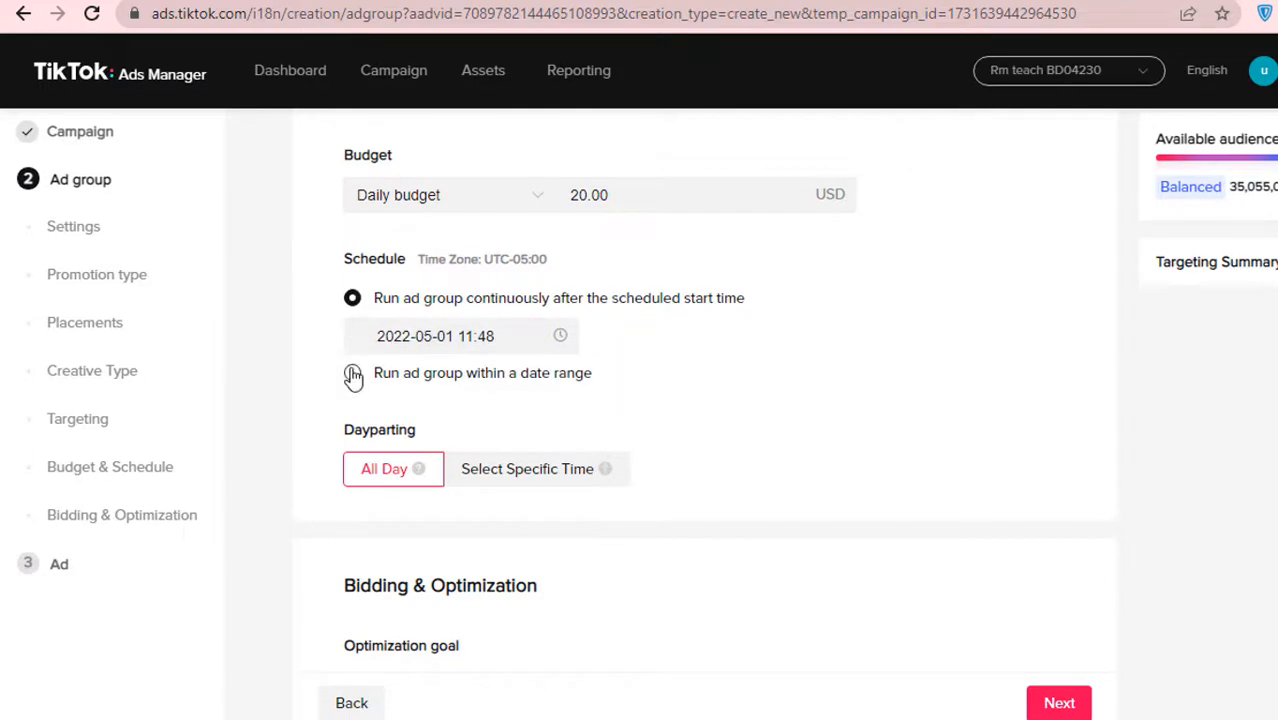
{"action": "left_click", "coordinate": [354, 373]}
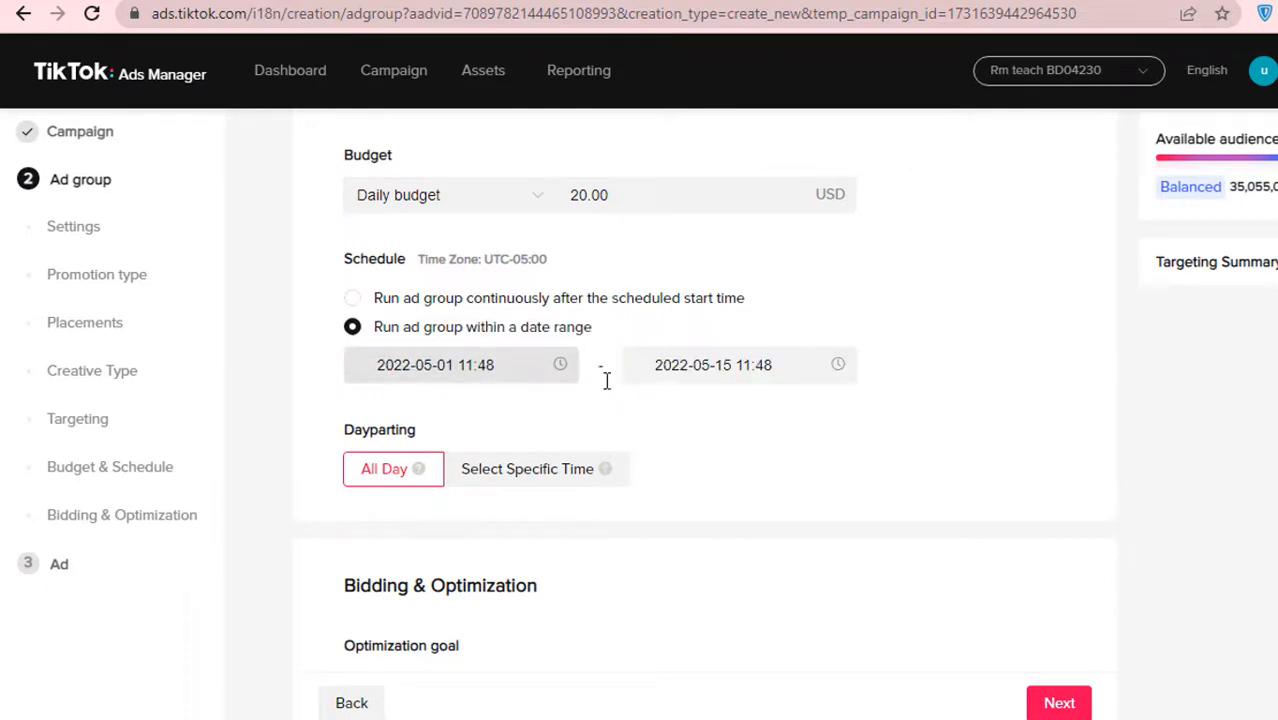
Step: Set the end date of the ad group's schedule to 2022-05-07
{"action": "left_click", "coordinate": [776, 377]}
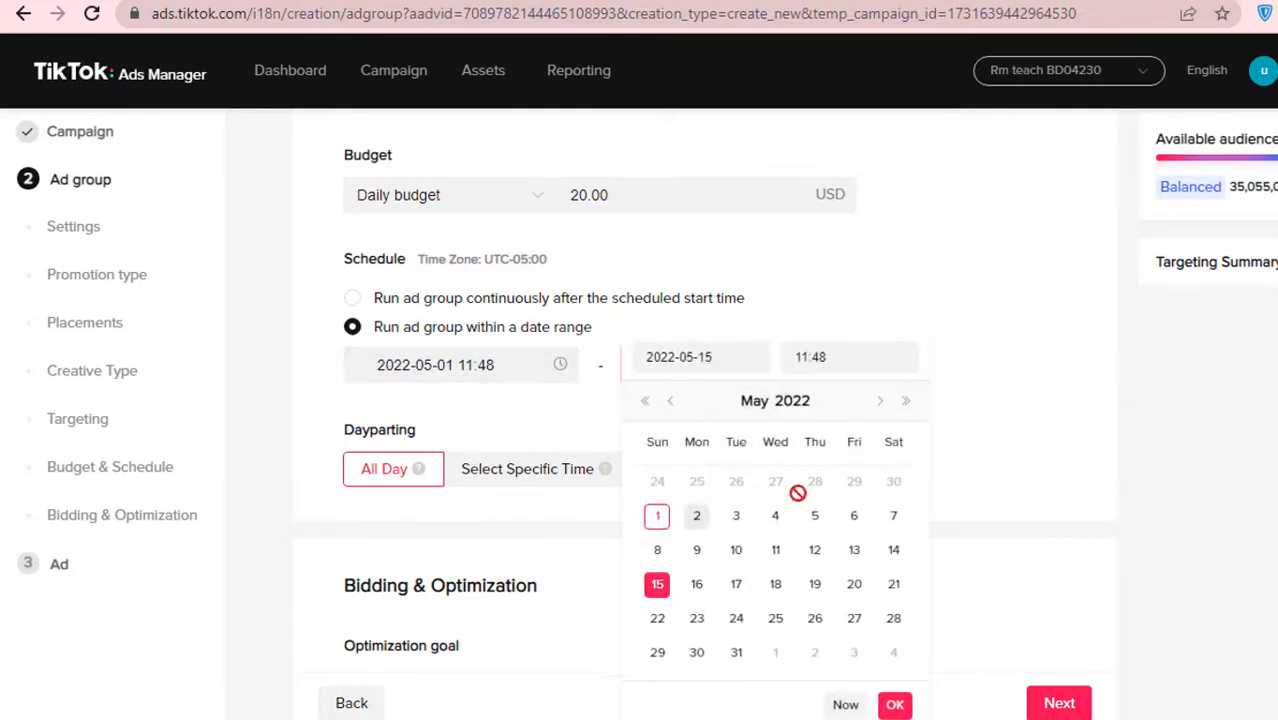
{"action": "scroll", "coordinate": [956, 497], "scroll_direction": "up", "scroll_amount": 5}
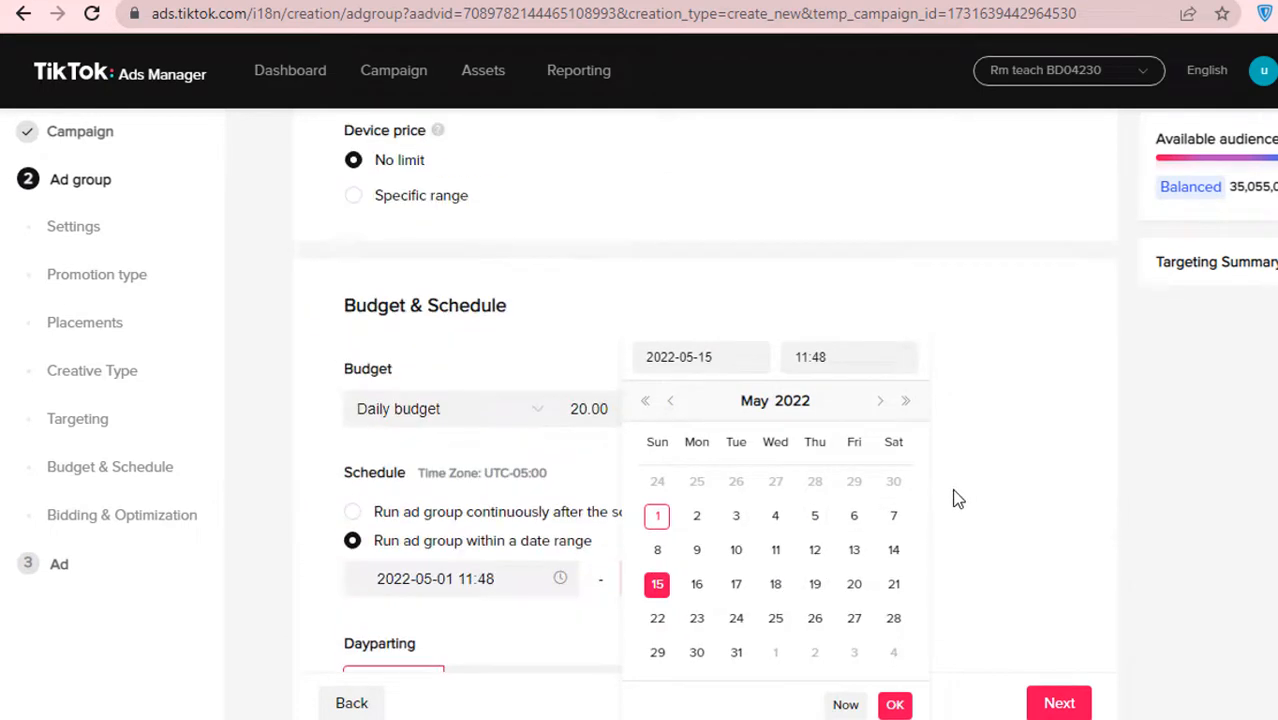
{"action": "scroll", "coordinate": [1057, 410], "scroll_direction": "up", "scroll_amount": 4}
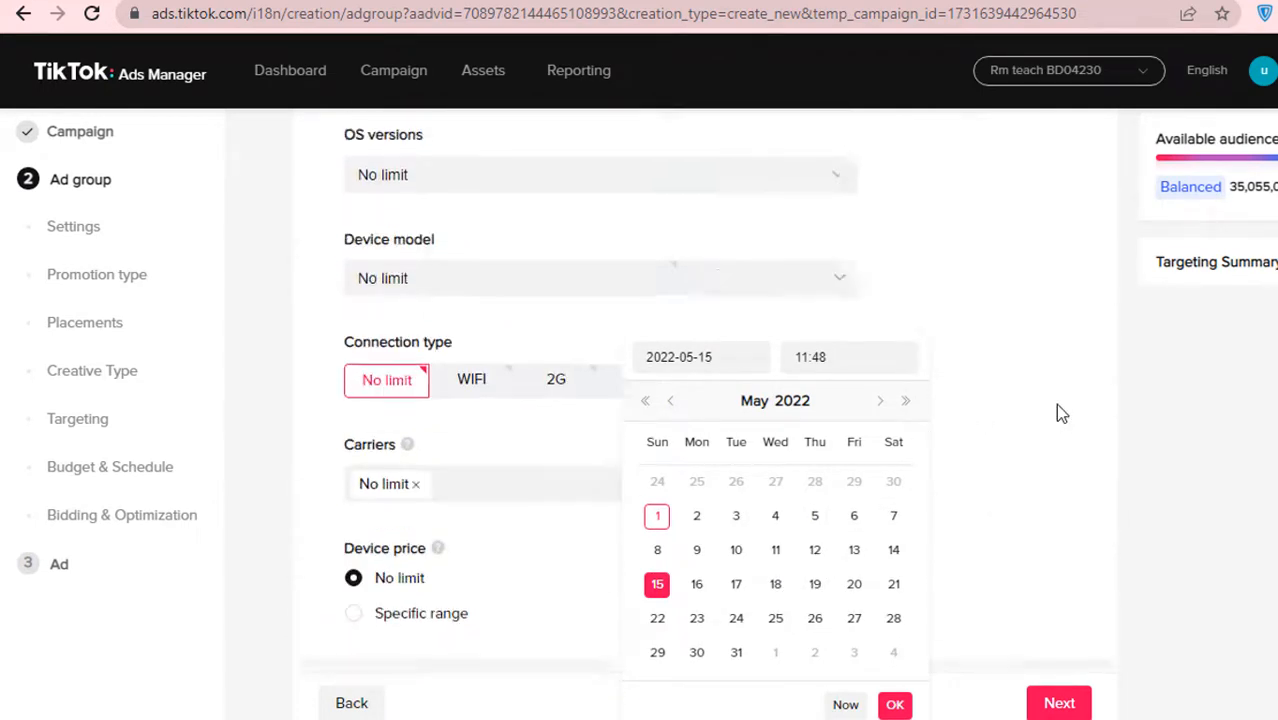
{"action": "scroll", "coordinate": [1023, 416], "scroll_direction": "down", "scroll_amount": 3}
{"action": "scroll", "coordinate": [1020, 416], "scroll_direction": "up", "scroll_amount": 4}
{"action": "scroll", "coordinate": [1011, 416], "scroll_direction": "down", "scroll_amount": 9}
{"action": "left_click", "coordinate": [889, 527]}
{"action": "left_click", "coordinate": [995, 476]}
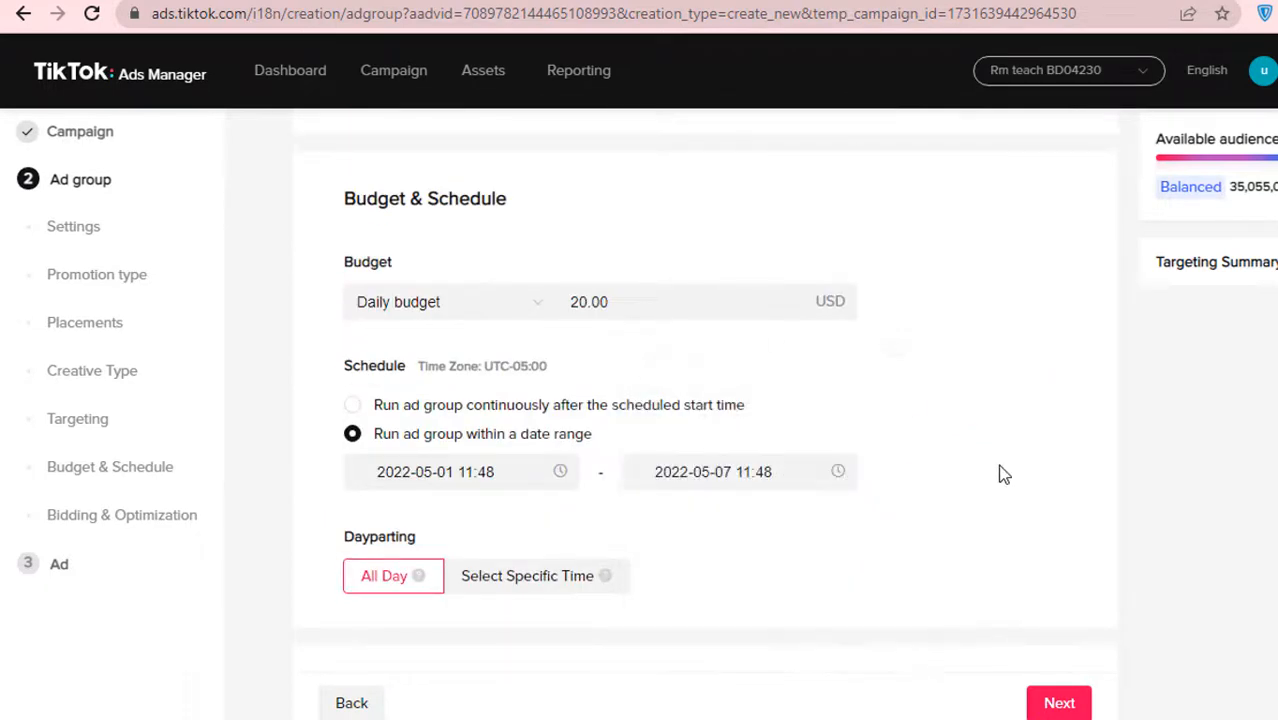
Step: Try marking specific delivery times for dayparting and return the setting to All Day
{"action": "scroll", "coordinate": [530, 465], "scroll_direction": "down", "scroll_amount": 1}
{"action": "scroll", "coordinate": [799, 434], "scroll_direction": "down", "scroll_amount": 2}
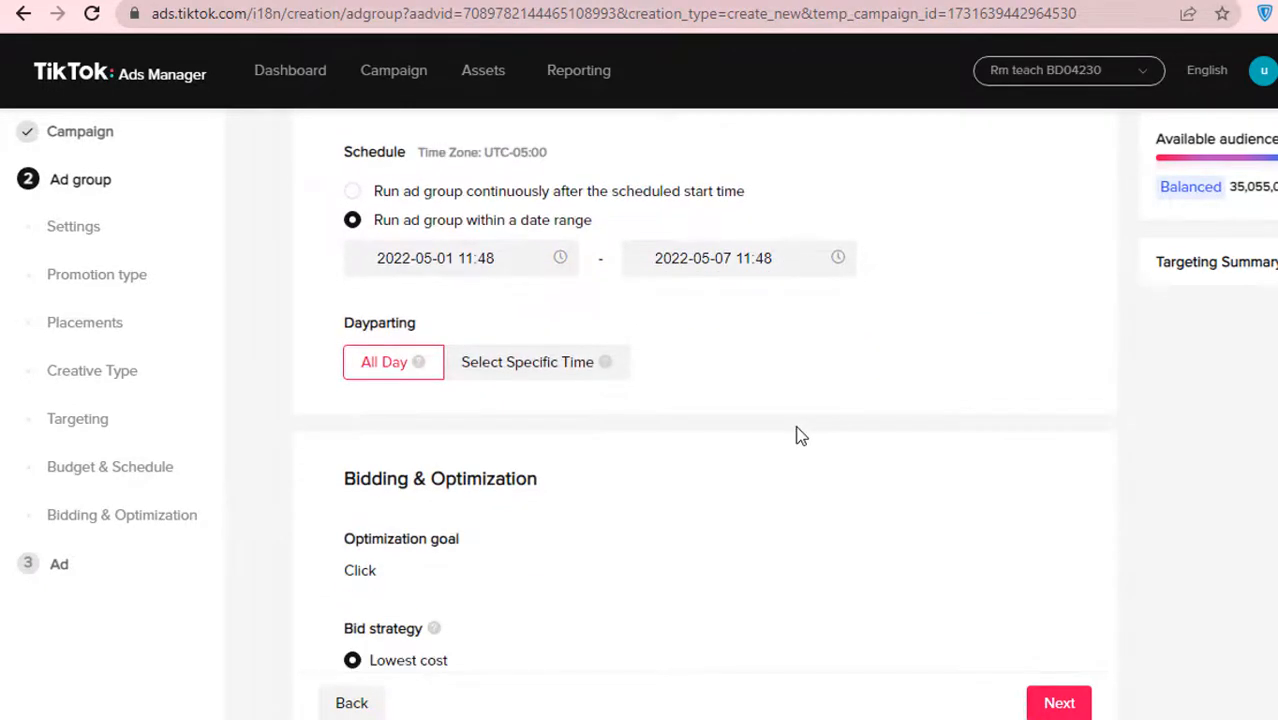
{"action": "left_click", "coordinate": [555, 368]}
{"action": "mouse_move", "coordinate": [544, 499]}
{"action": "left_mouse_down"}
{"action": "mouse_move", "coordinate": [670, 505]}
{"action": "mouse_move", "coordinate": [716, 540]}
{"action": "mouse_move", "coordinate": [704, 520]}
{"action": "mouse_move", "coordinate": [756, 477]}
{"action": "left_mouse_up"}
{"action": "left_click", "coordinate": [383, 372]}
Step: Try a bid cap of 0.25 USD per click and return the bid strategy to Lowest cost
{"action": "scroll", "coordinate": [619, 433], "scroll_direction": "down", "scroll_amount": 3}
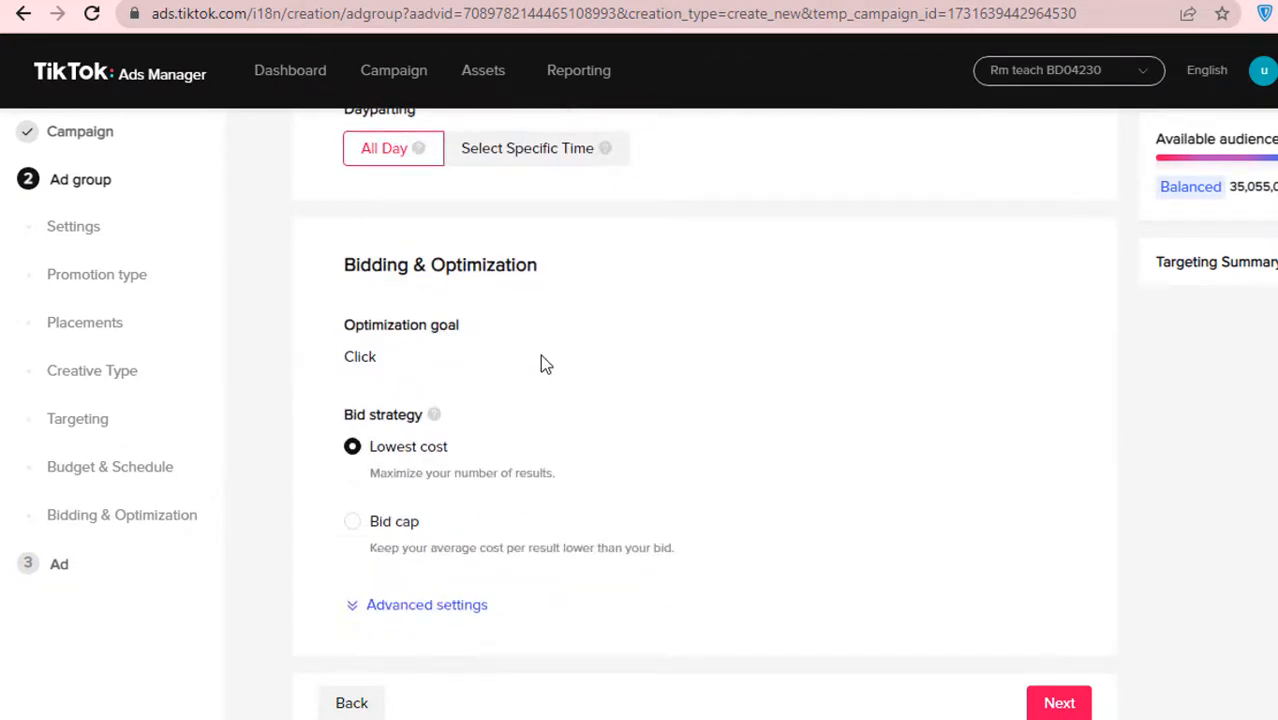
{"action": "left_click", "coordinate": [355, 521]}
{"action": "scroll", "coordinate": [571, 514], "scroll_direction": "down", "scroll_amount": 1}
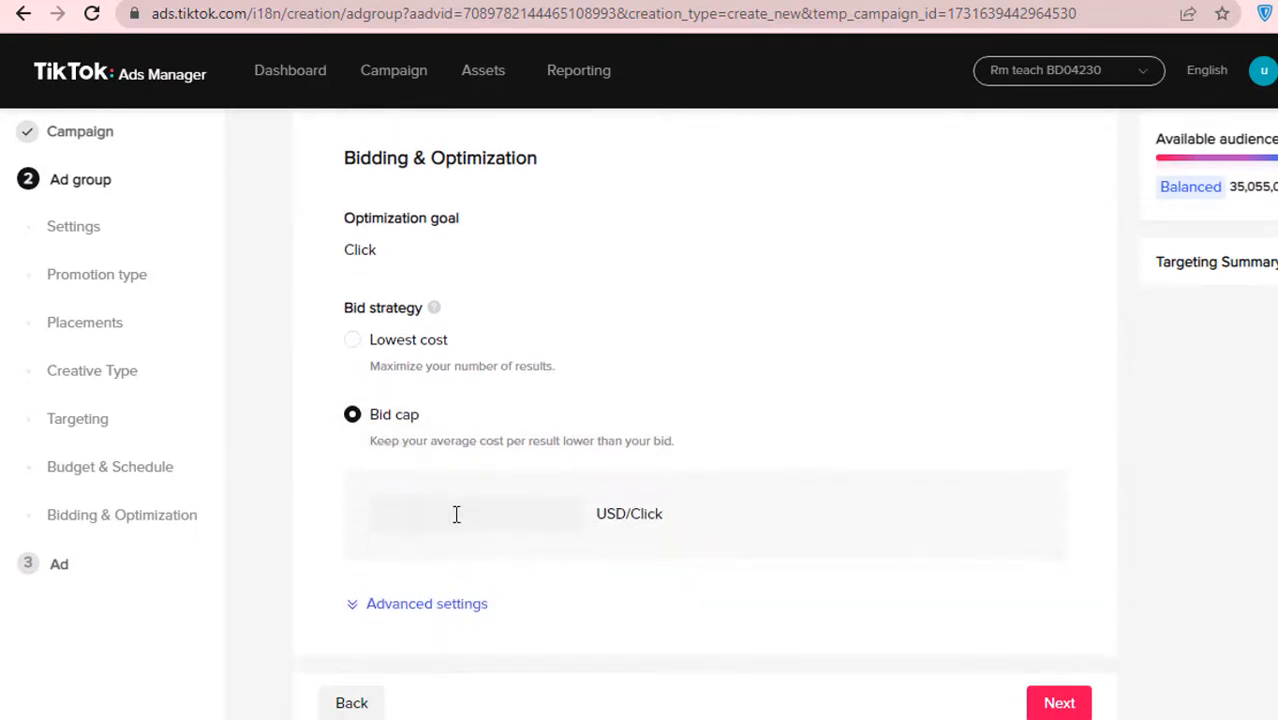
{"action": "left_click", "coordinate": [456, 514]}
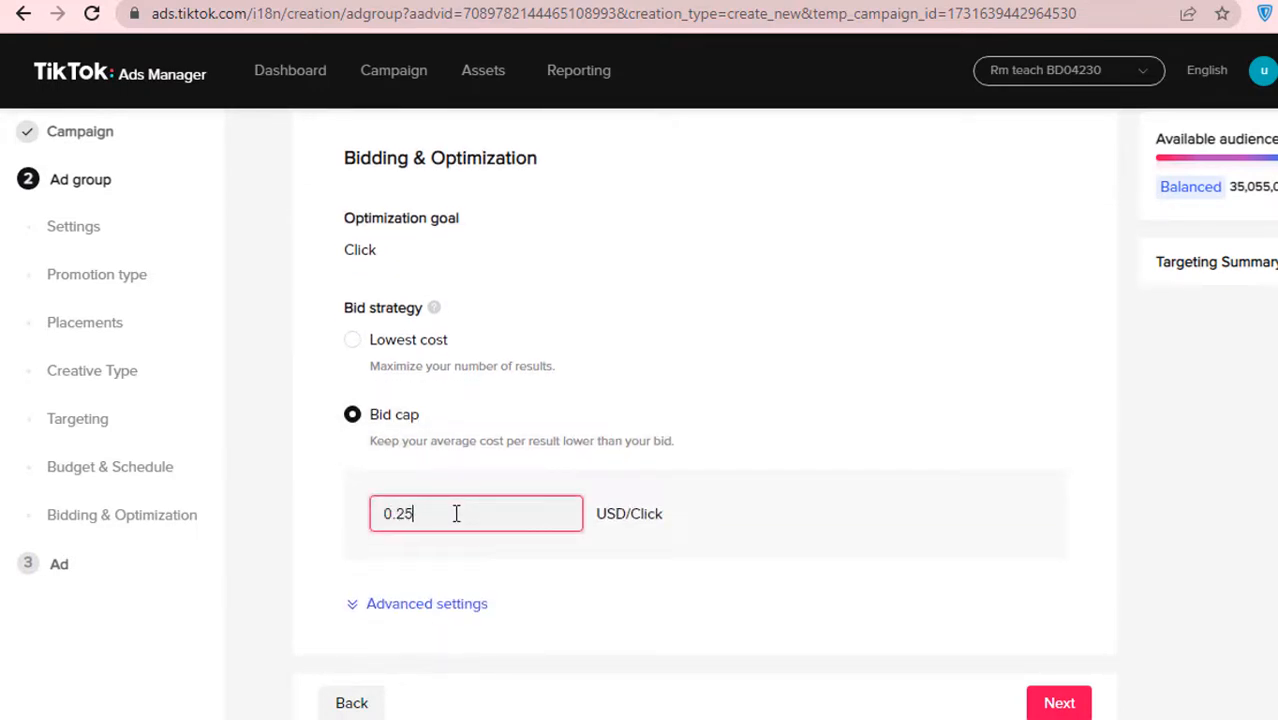
{"action": "left_click", "coordinate": [812, 345]}
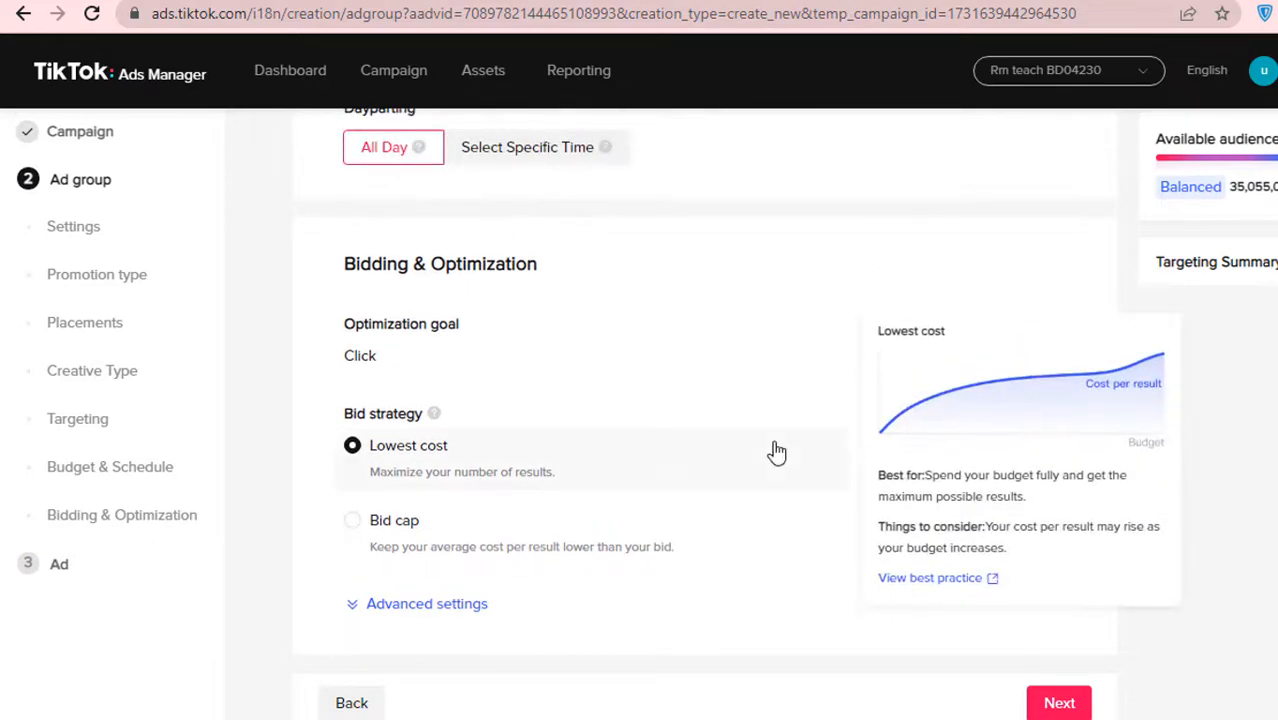
{"action": "left_click", "coordinate": [402, 521]}
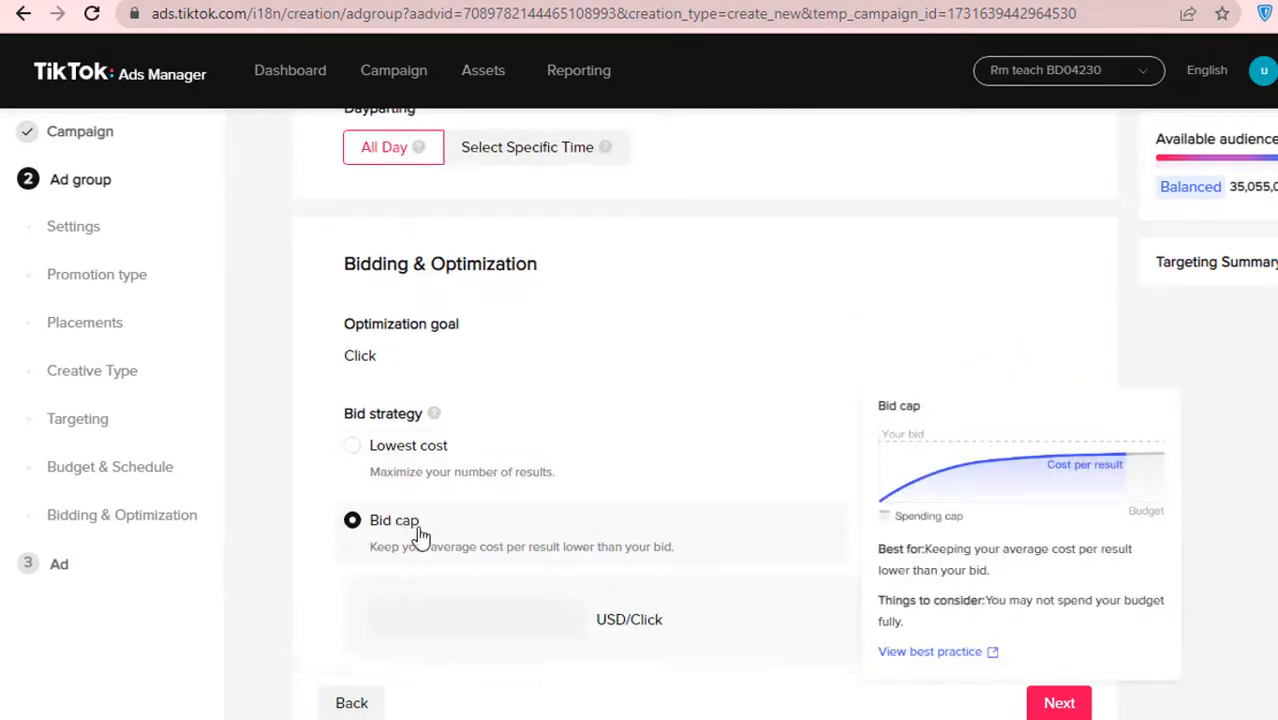
{"action": "scroll", "coordinate": [458, 524], "scroll_direction": "down", "scroll_amount": 1}
{"action": "left_click", "coordinate": [453, 513]}
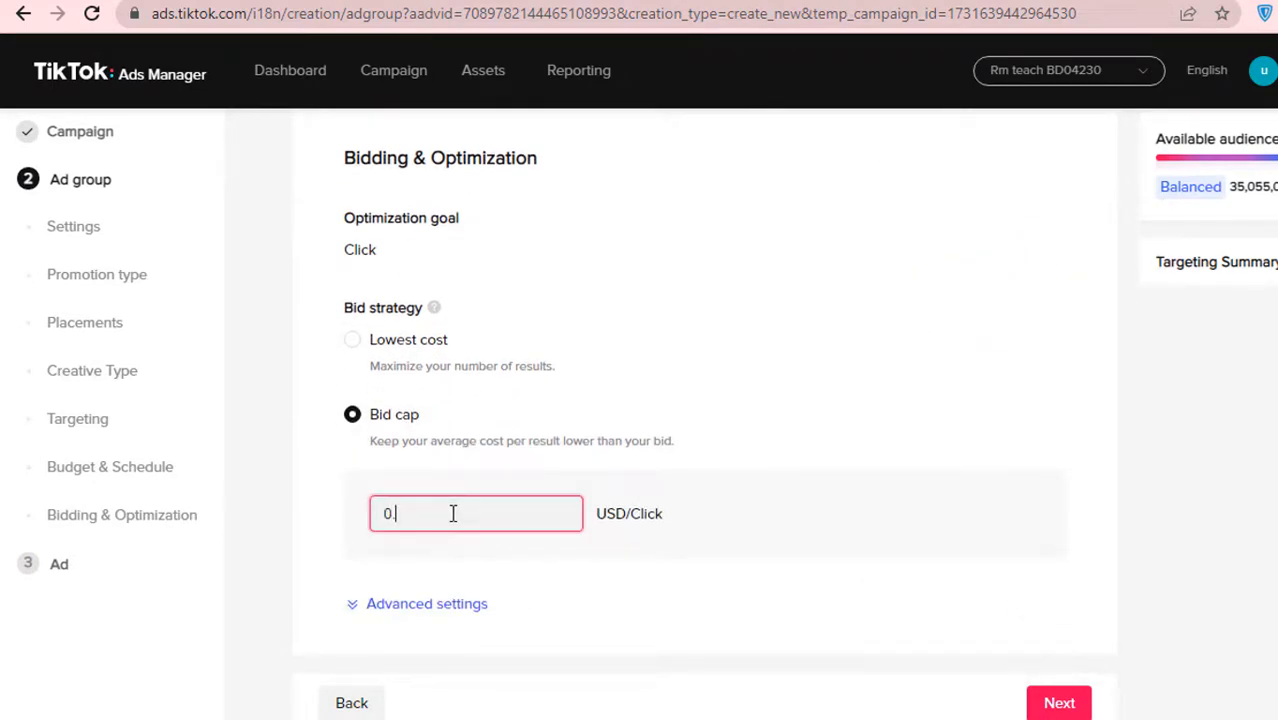
{"action": "left_click", "coordinate": [268, 495]}
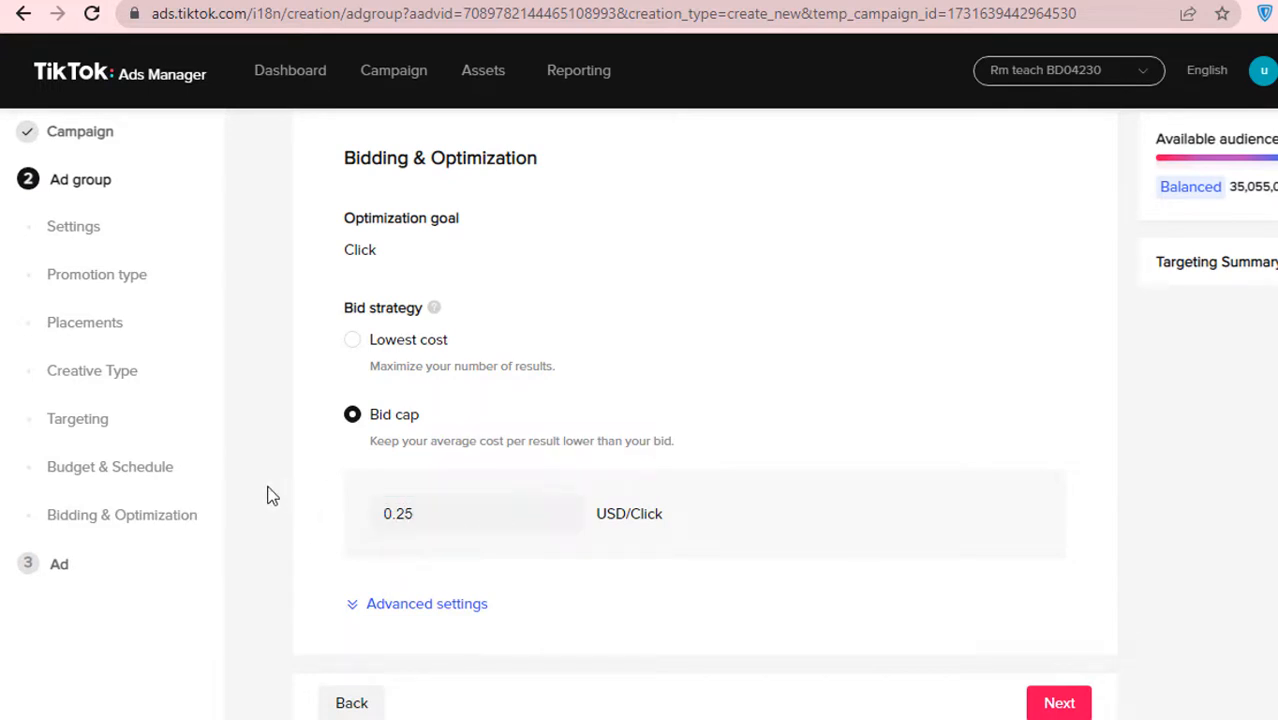
{"action": "left_click", "coordinate": [356, 355]}
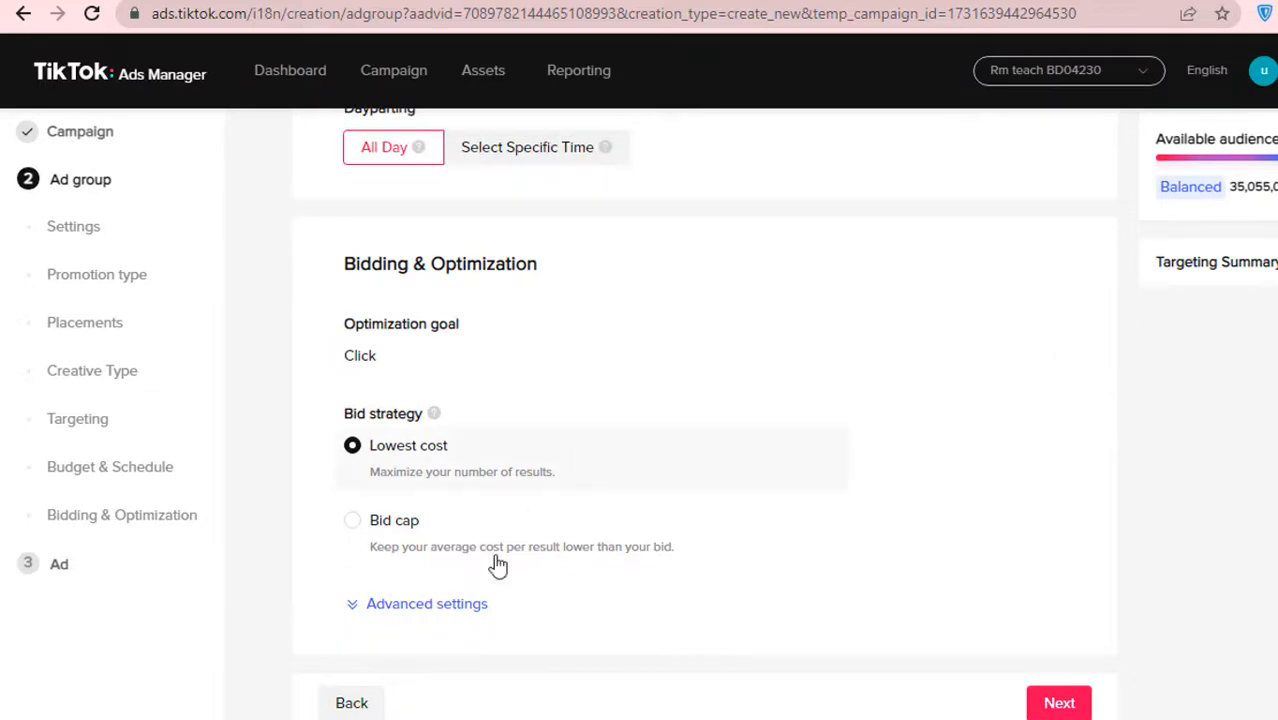
Step: Expand the advanced bidding settings and review the billing event, delivery type and the ad group's earlier settings
{"action": "left_click", "coordinate": [466, 605]}
{"action": "scroll", "coordinate": [562, 476], "scroll_direction": "down", "scroll_amount": 3}
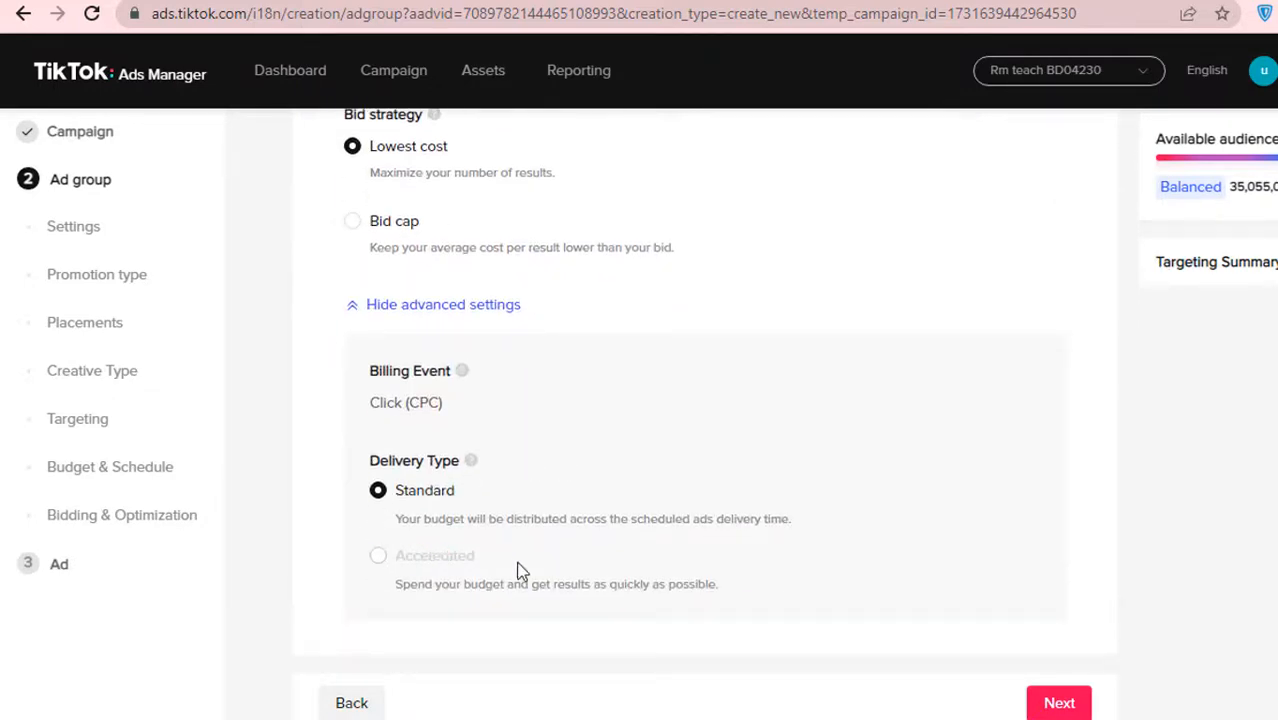
{"action": "scroll", "coordinate": [660, 545], "scroll_direction": "up", "scroll_amount": 3}
{"action": "scroll", "coordinate": [660, 545], "scroll_direction": "up", "scroll_amount": 10}
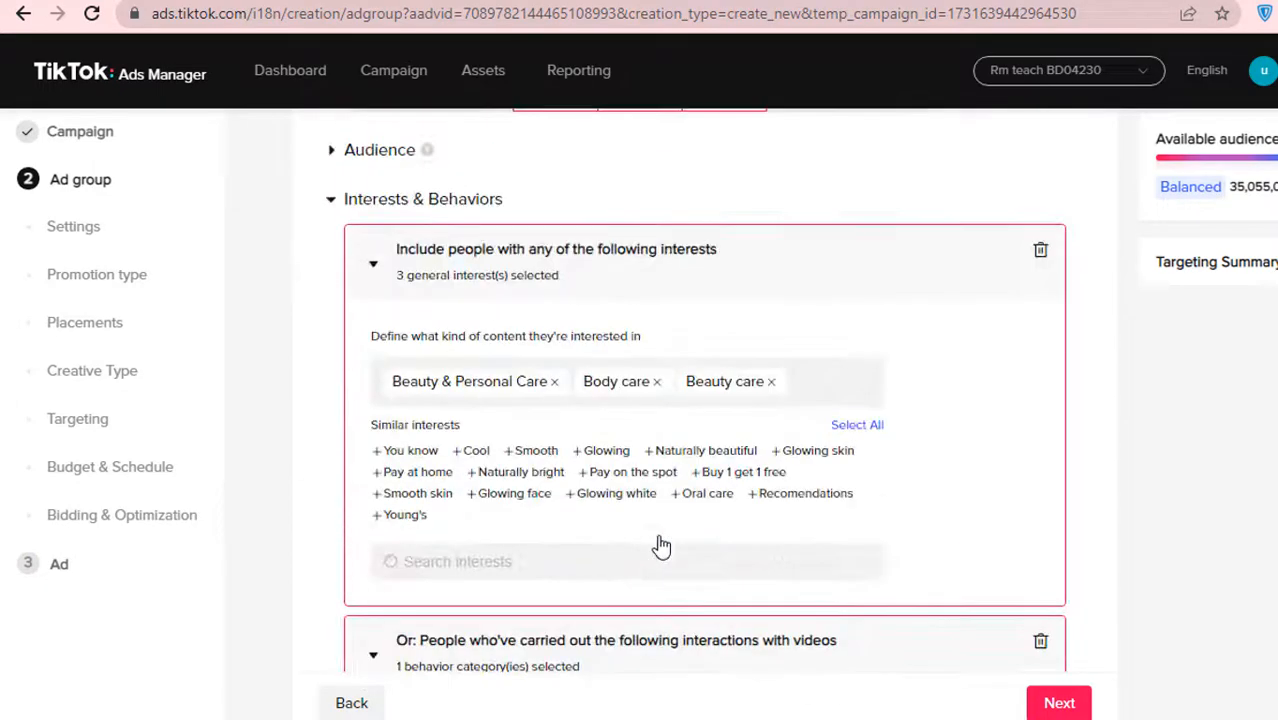
{"action": "scroll", "coordinate": [660, 545], "scroll_direction": "down", "scroll_amount": 10}
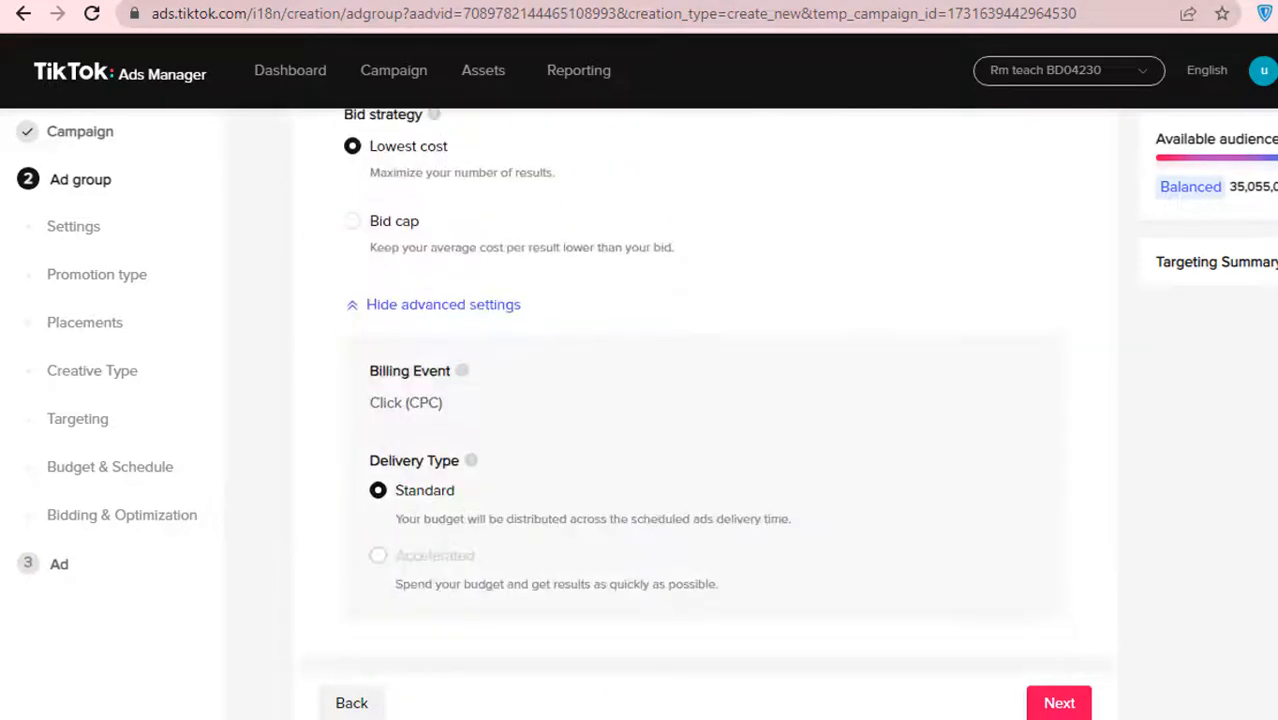
Step: Set the pixel's optimization event to View Content and proceed to the ad setup
{"action": "left_click", "coordinate": [1062, 706]}
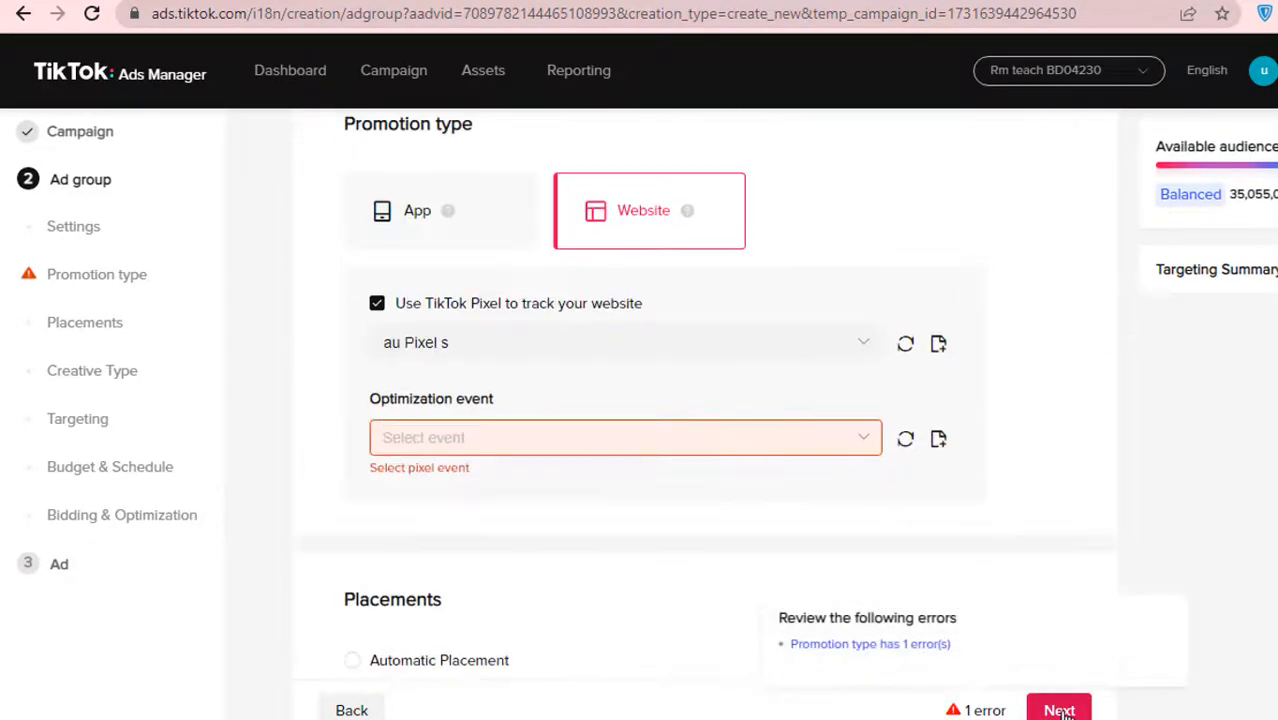
{"action": "left_click", "coordinate": [487, 440]}
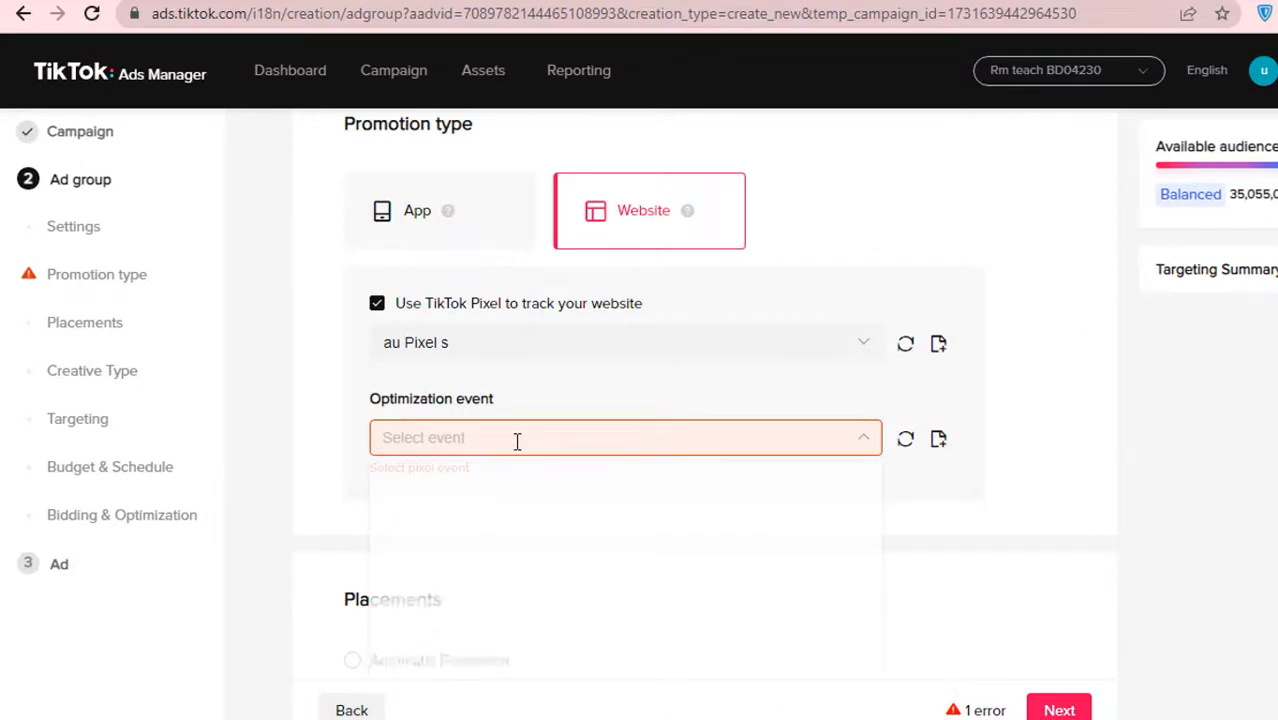
{"action": "left_click", "coordinate": [427, 489]}
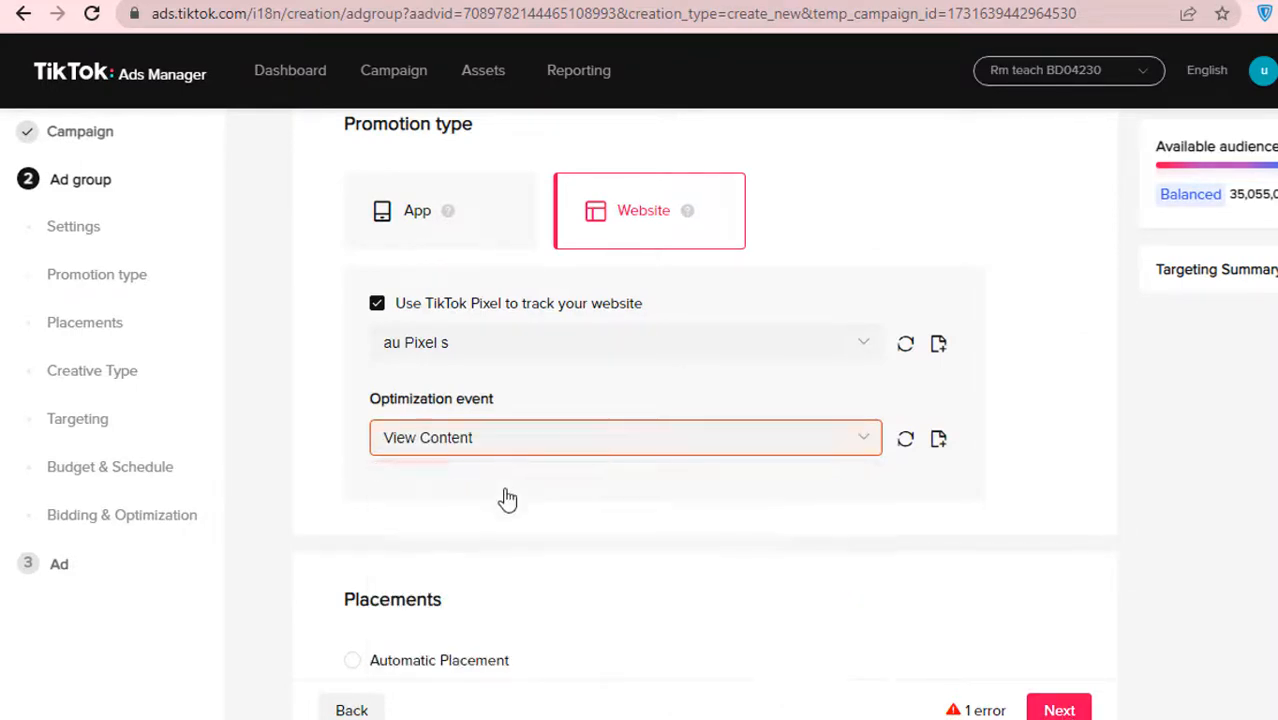
{"action": "scroll", "coordinate": [736, 496], "scroll_direction": "down", "scroll_amount": 10}
{"action": "scroll", "coordinate": [736, 496], "scroll_direction": "down", "scroll_amount": 20}
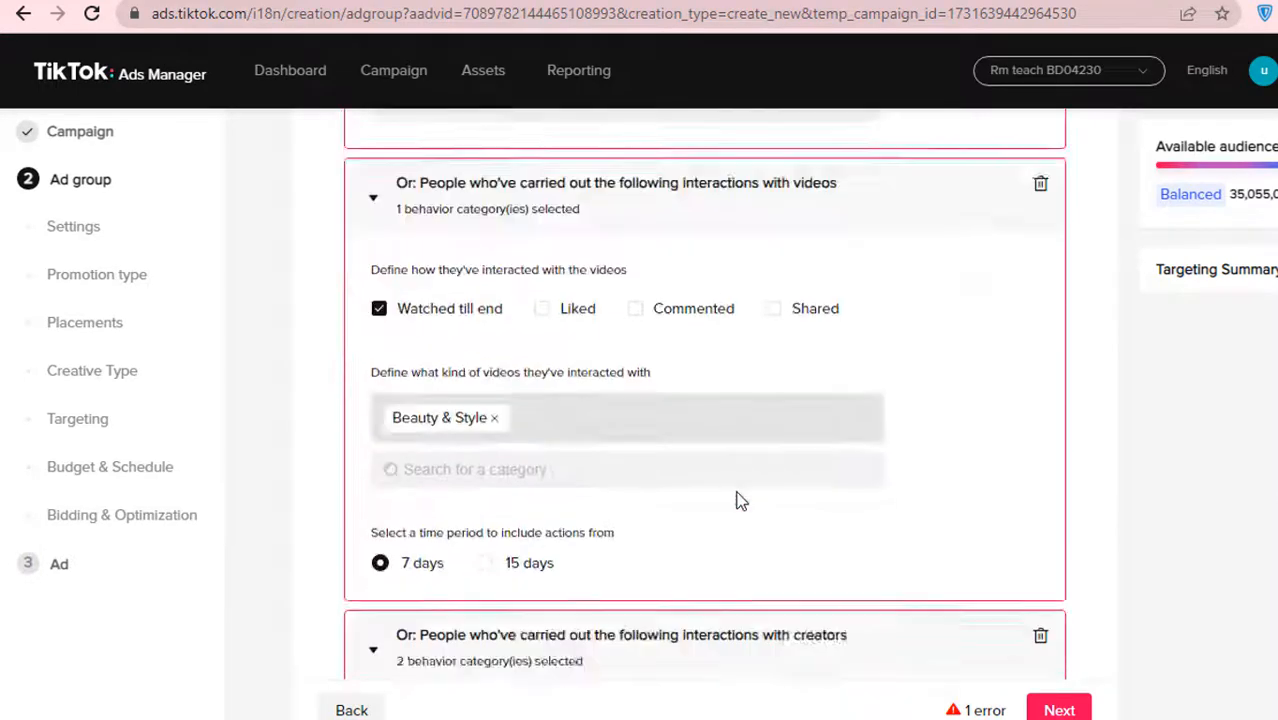
{"action": "left_click", "coordinate": [1073, 705]}
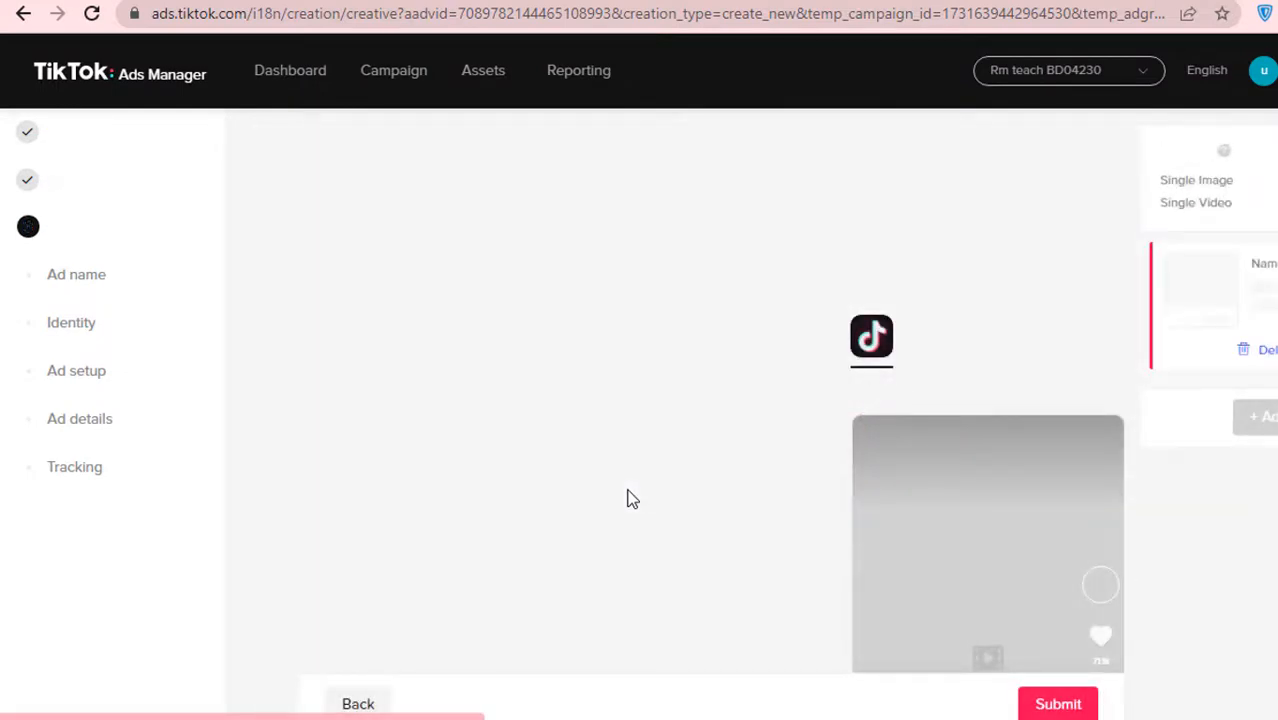
Step: Replace the date and time text in the ad name with "ads"
{"action": "left_click", "coordinate": [616, 202]}
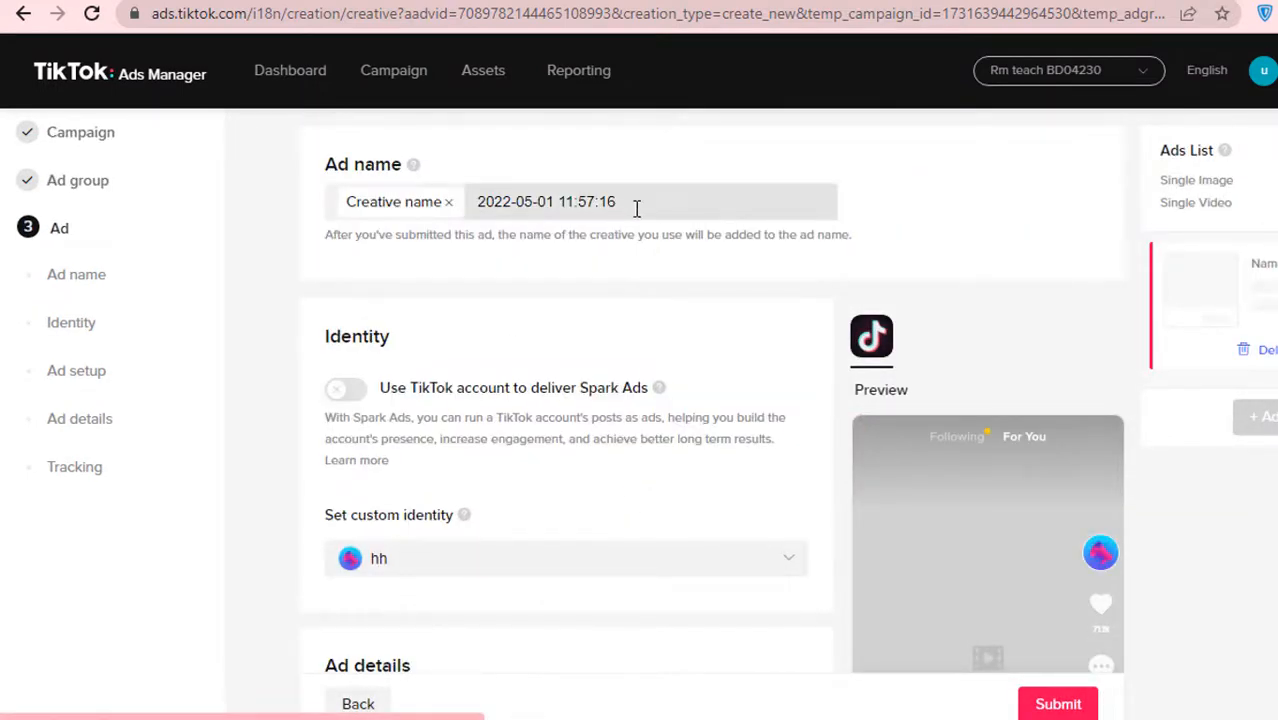
{"action": "left_click_drag", "start_coordinate": [652, 202], "coordinate": [481, 203]}
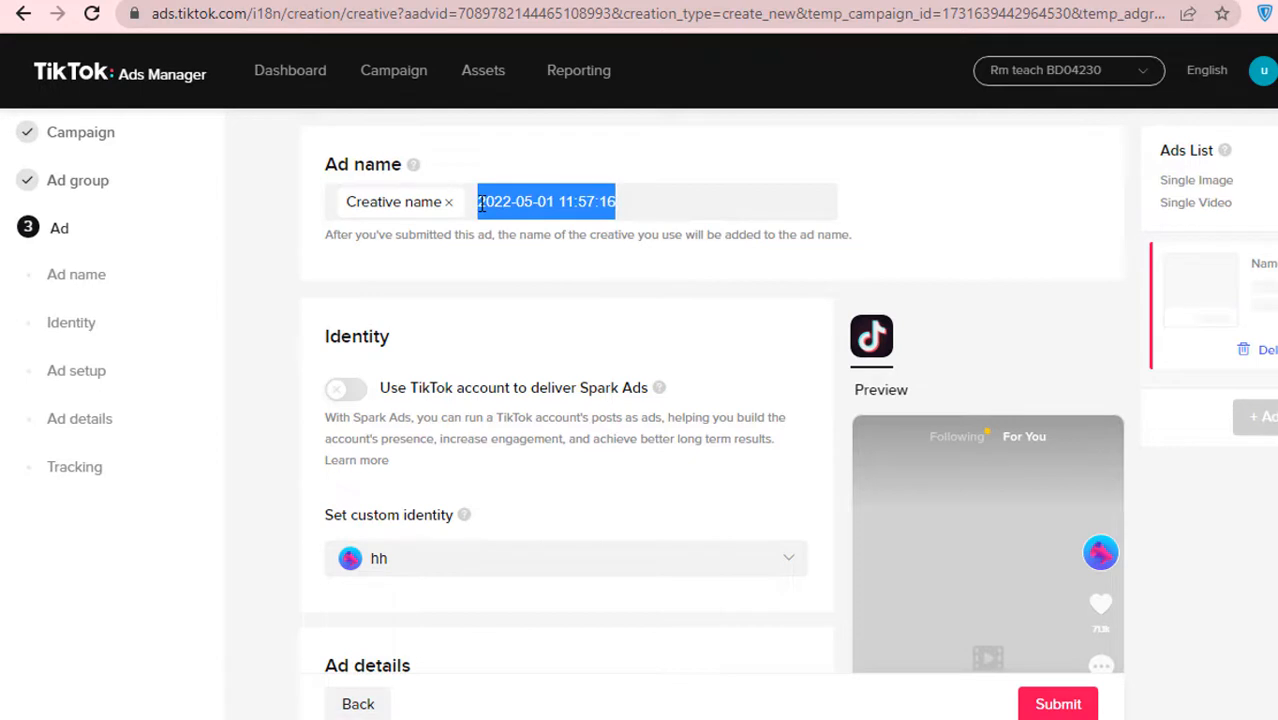
{"action": "type", "text": "ads"}
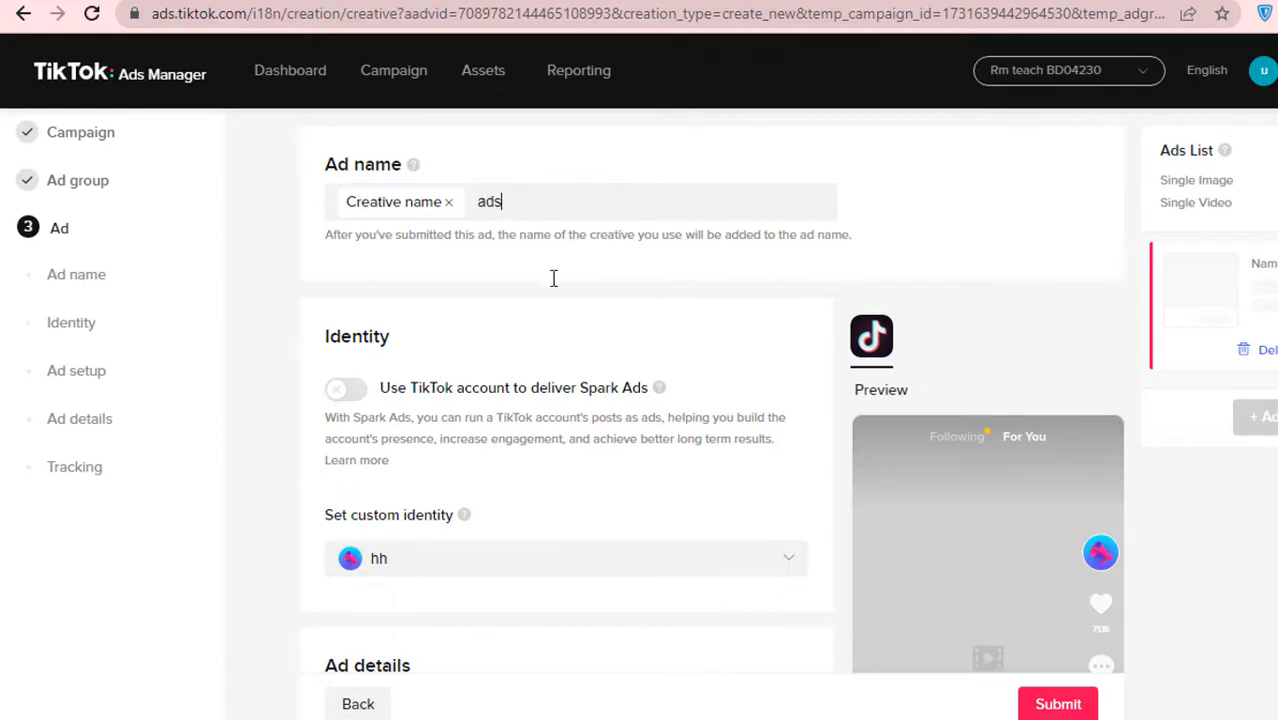
Step: Examine the ad's custom identity options and compare the Single video and Collection ads formats
{"action": "scroll", "coordinate": [541, 273], "scroll_direction": "down", "scroll_amount": 3}
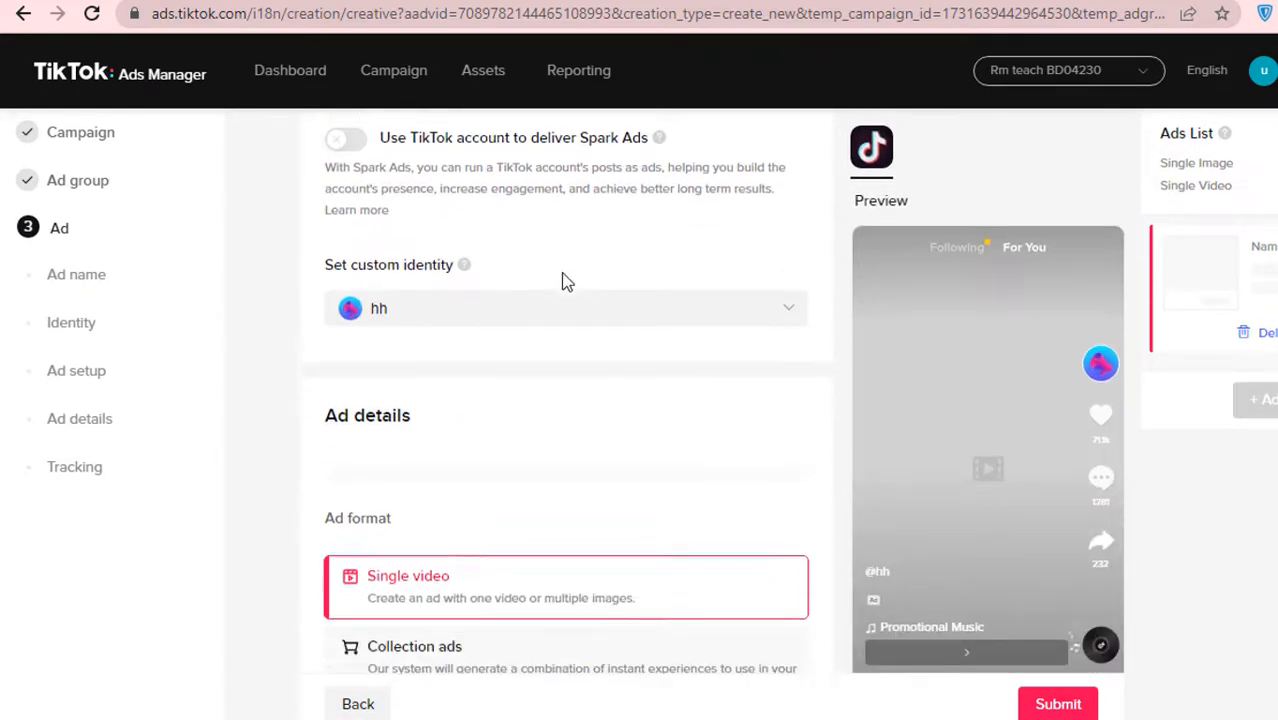
{"action": "left_click", "coordinate": [630, 251]}
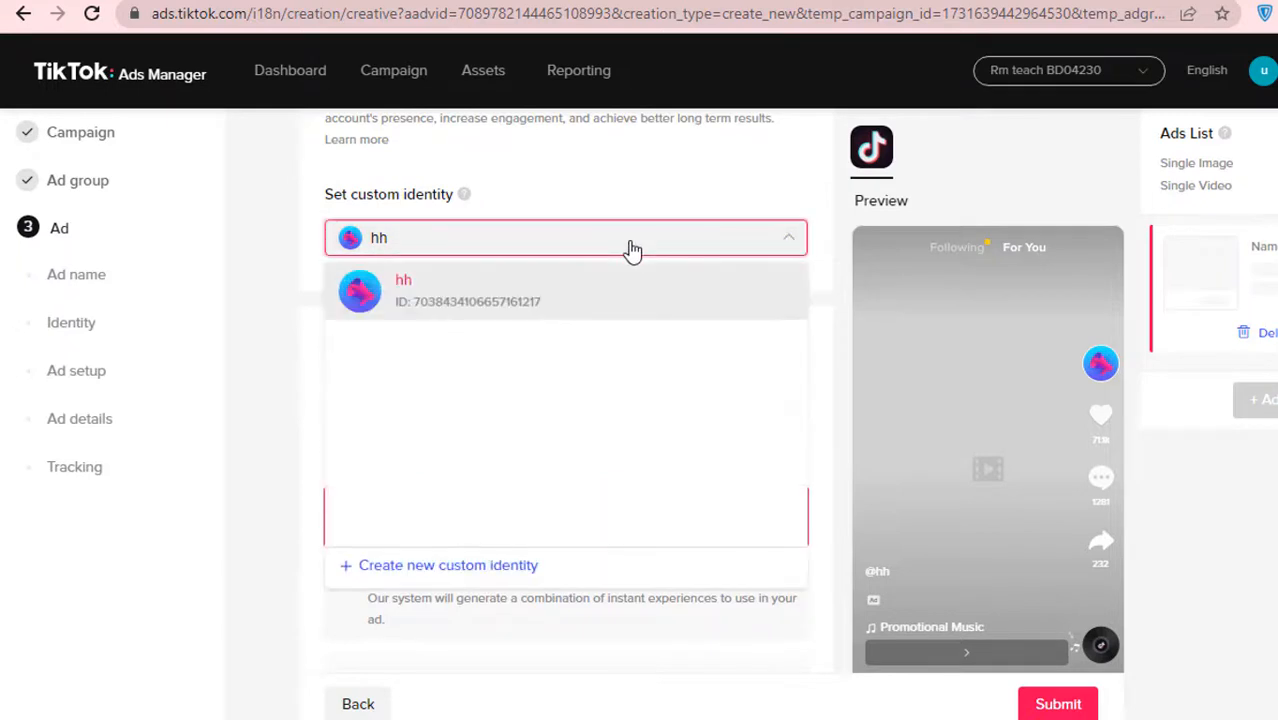
{"action": "left_click", "coordinate": [630, 251]}
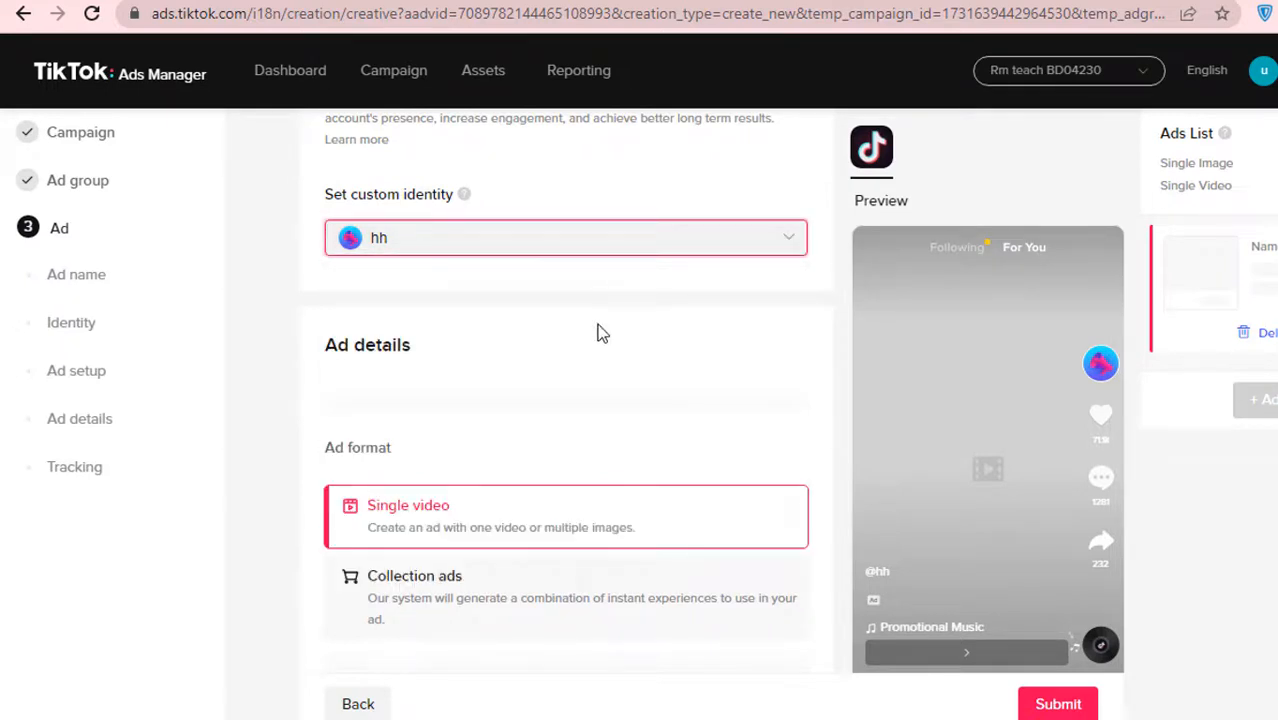
{"action": "scroll", "coordinate": [600, 333], "scroll_direction": "down", "scroll_amount": 3}
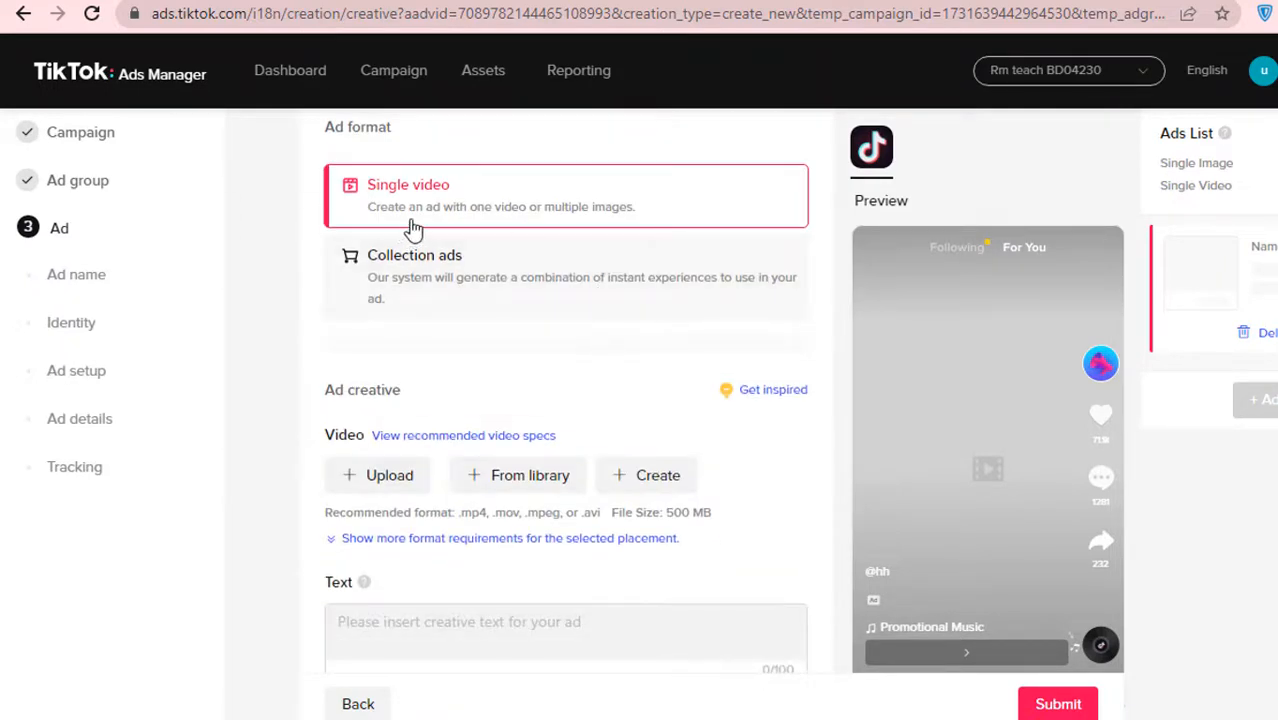
{"action": "scroll", "coordinate": [624, 300], "scroll_direction": "down", "scroll_amount": 1}
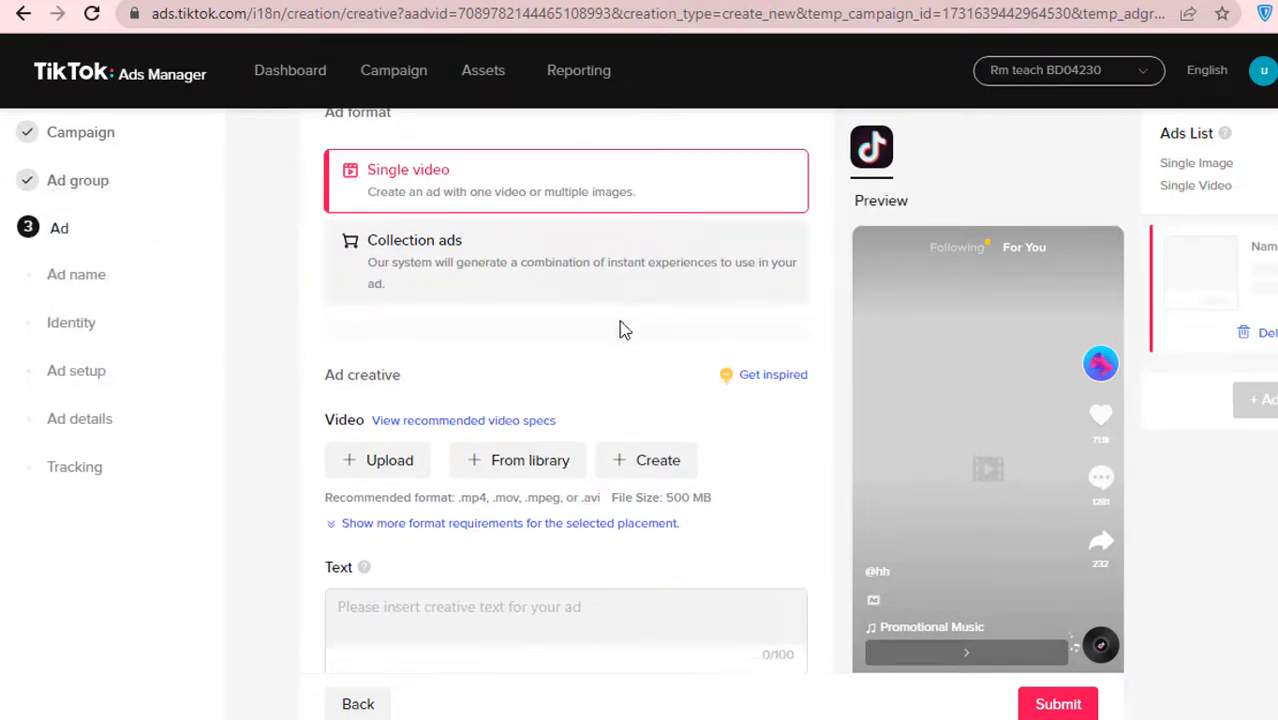
{"action": "scroll", "coordinate": [616, 337], "scroll_direction": "up", "scroll_amount": 2}
{"action": "mouse_move", "coordinate": [528, 377]}
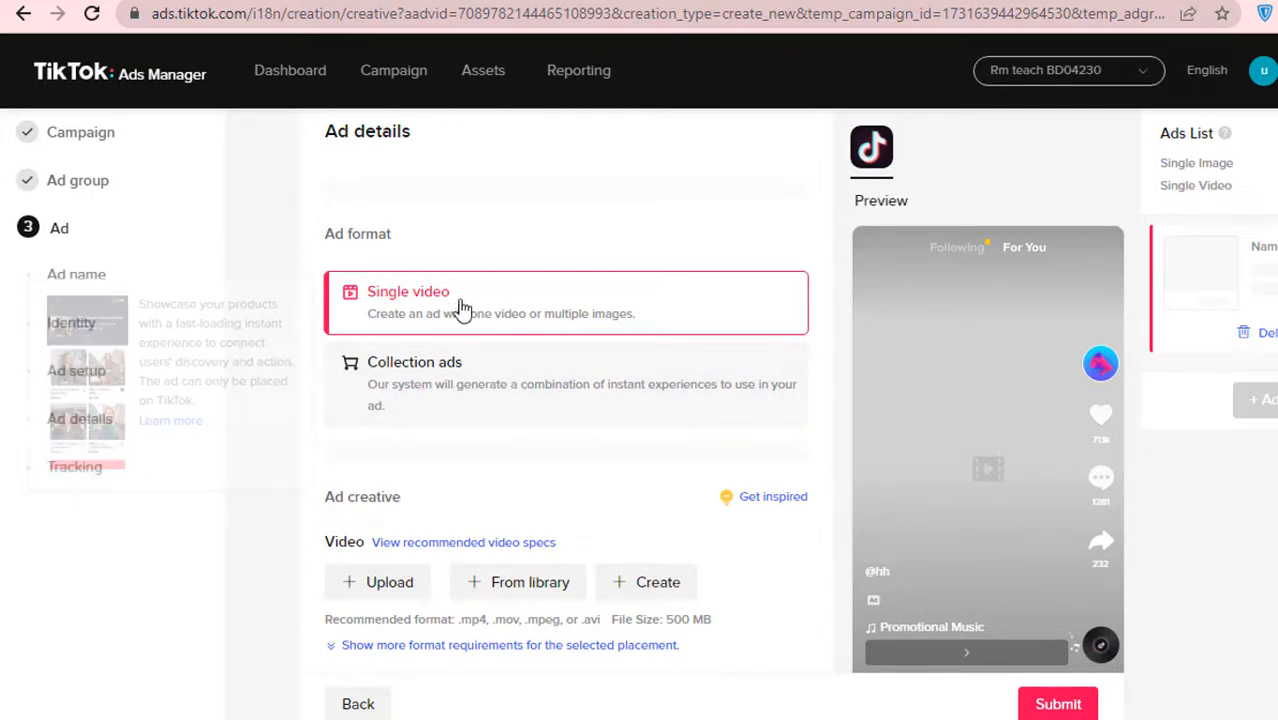
{"action": "scroll", "coordinate": [577, 314], "scroll_direction": "down", "scroll_amount": 2}
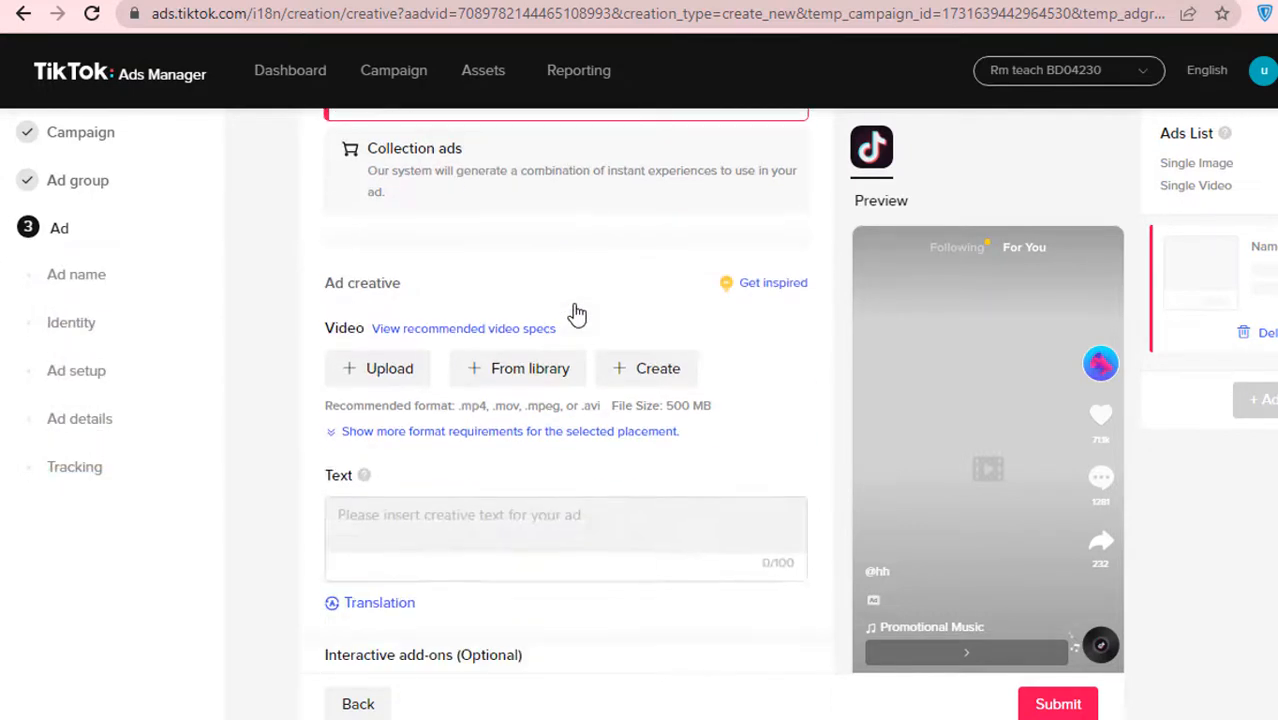
Step: Upload the video file WhatsApp Video 2022-04-04 at 10.54.37 PM.mp4 from Downloads as the ad creative
{"action": "left_click", "coordinate": [379, 380]}
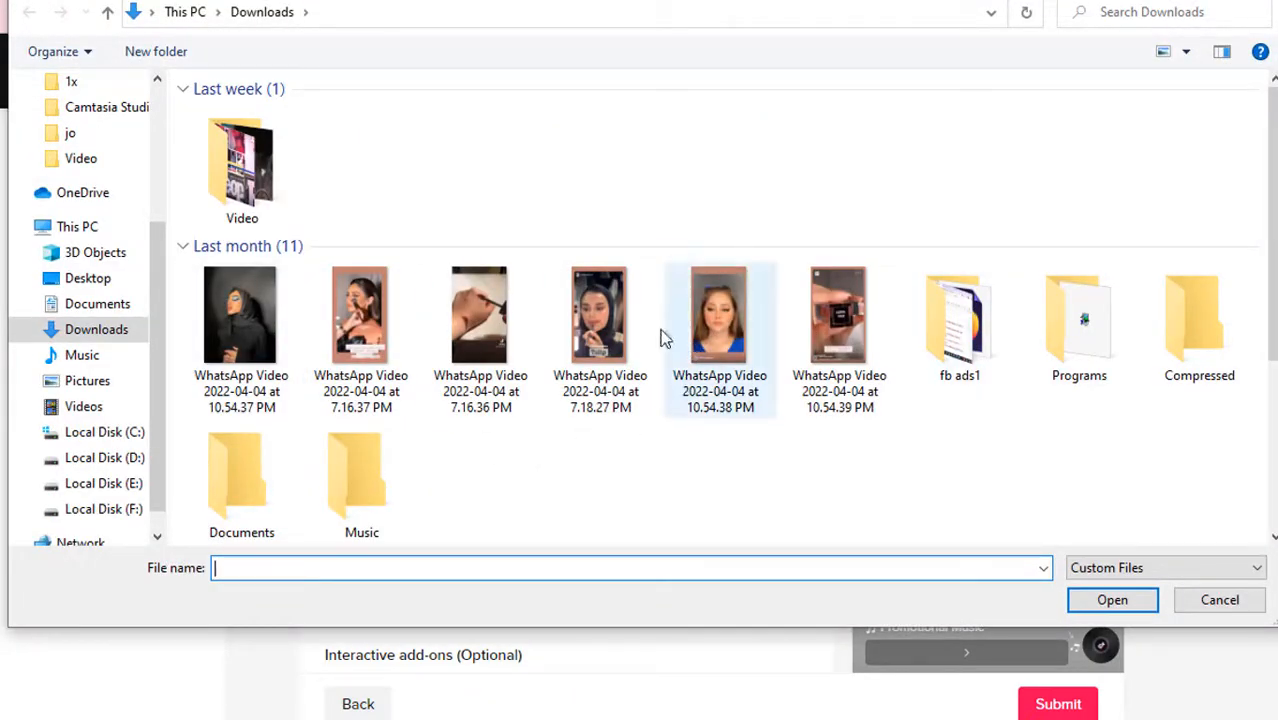
{"action": "left_click", "coordinate": [274, 330]}
{"action": "left_click", "coordinate": [1108, 601]}
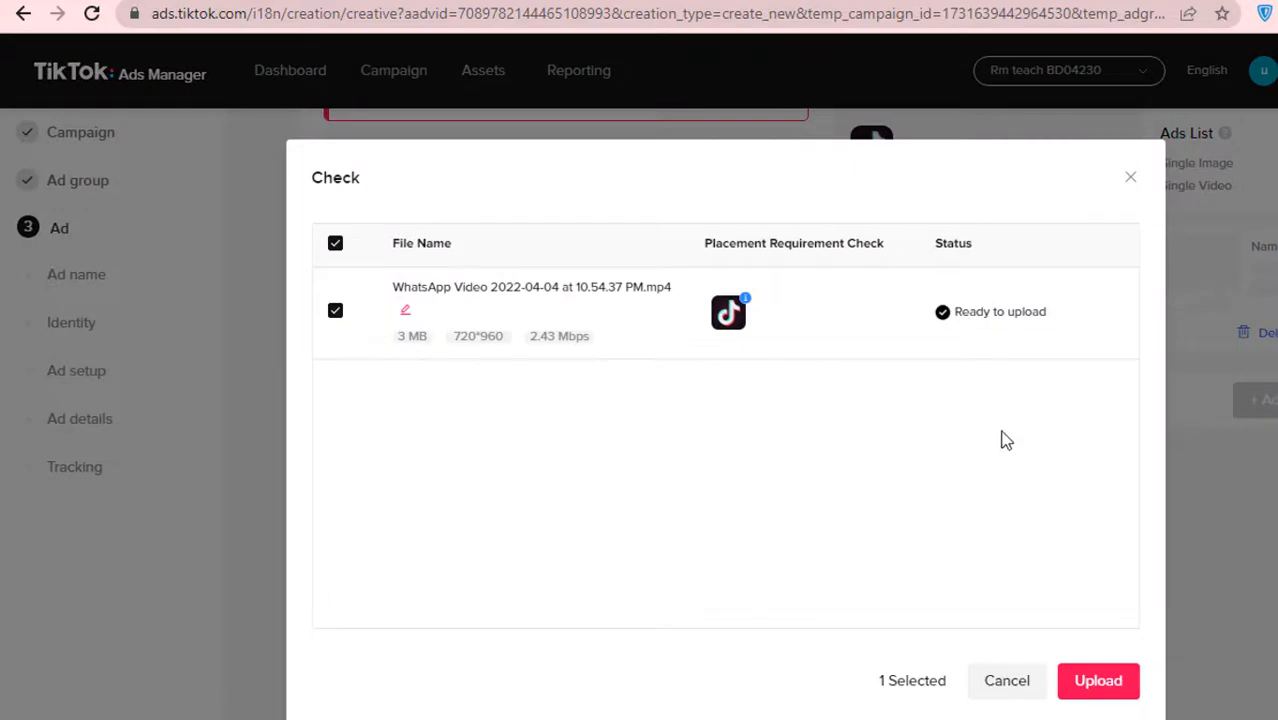
{"action": "left_click", "coordinate": [1095, 684]}
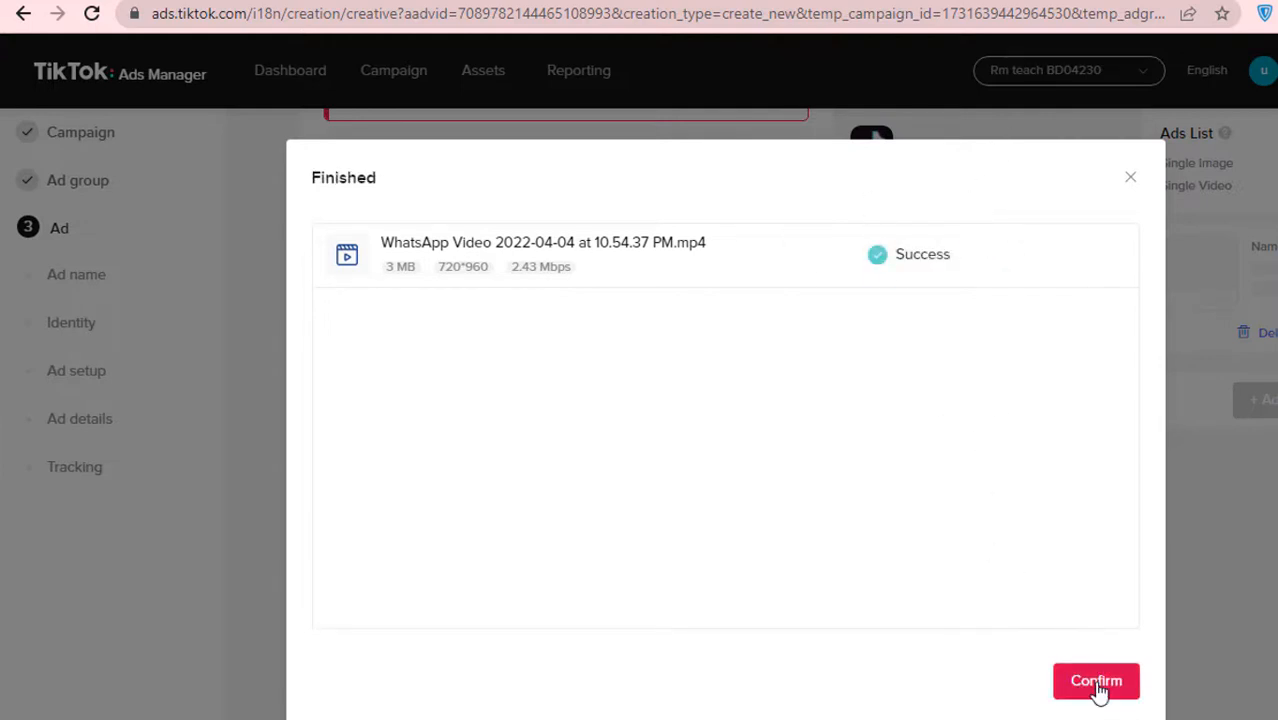
{"action": "left_click", "coordinate": [1063, 688]}
Step: Enter "fdsfgedf" as the ad's creative text
{"action": "scroll", "coordinate": [712, 496], "scroll_direction": "up", "scroll_amount": 1}
{"action": "scroll", "coordinate": [1010, 405], "scroll_direction": "down", "scroll_amount": 2}
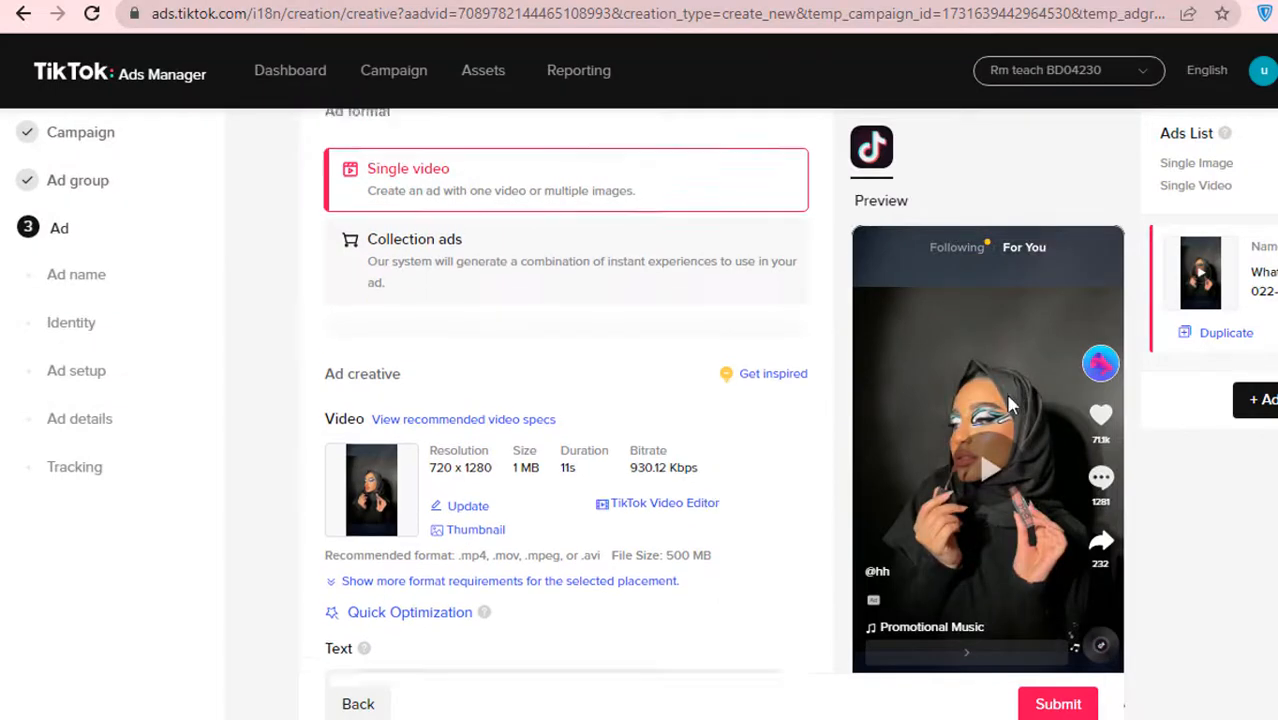
{"action": "scroll", "coordinate": [575, 438], "scroll_direction": "up", "scroll_amount": 3}
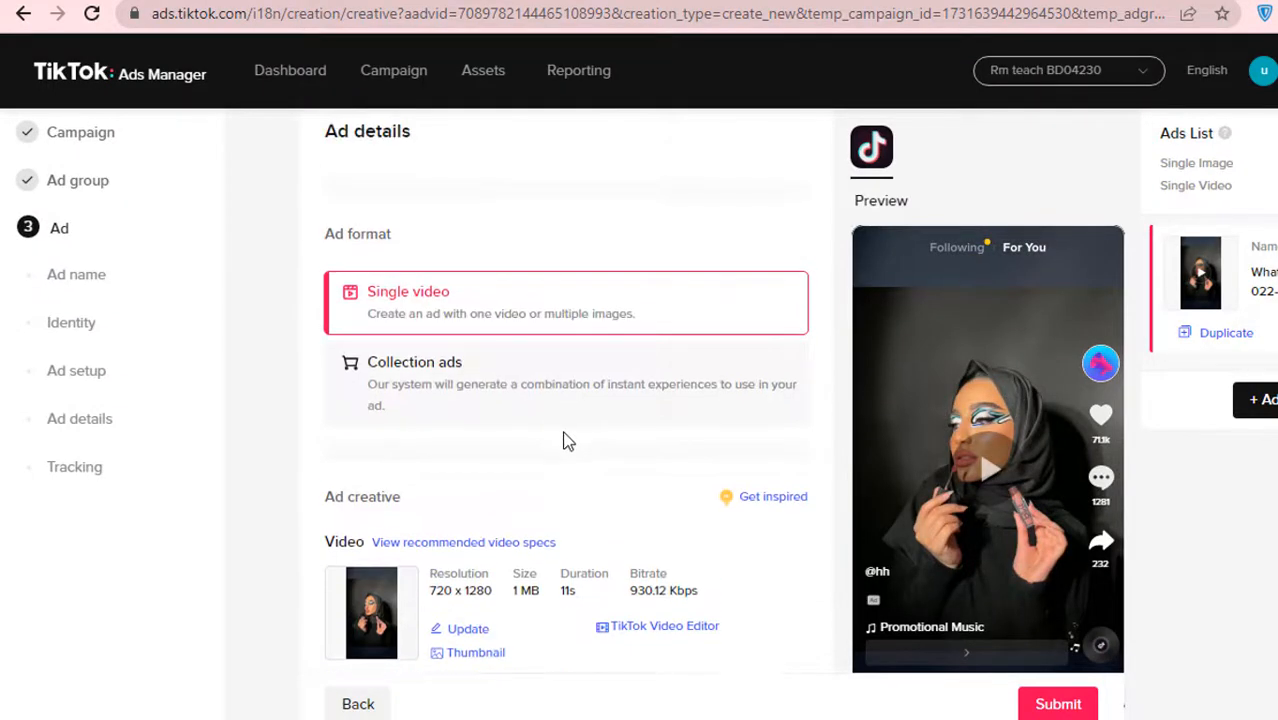
{"action": "scroll", "coordinate": [565, 441], "scroll_direction": "down", "scroll_amount": 6}
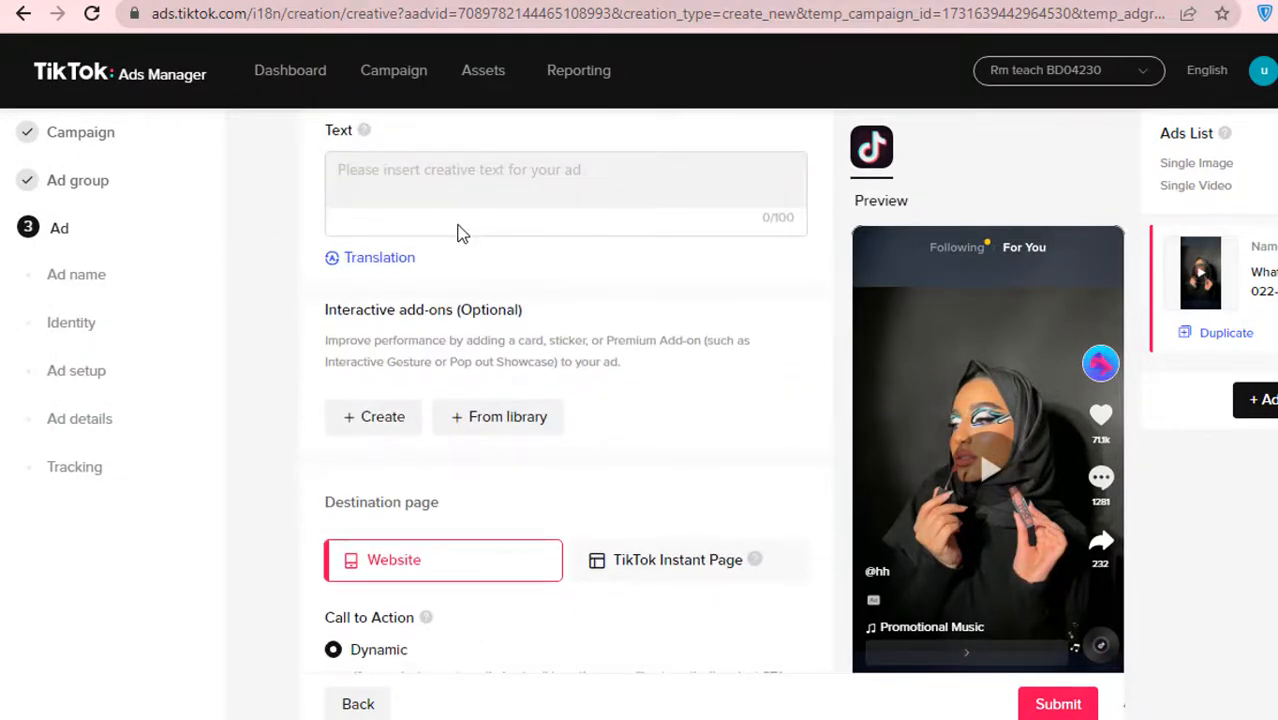
{"action": "scroll", "coordinate": [460, 232], "scroll_direction": "up", "scroll_amount": 6}
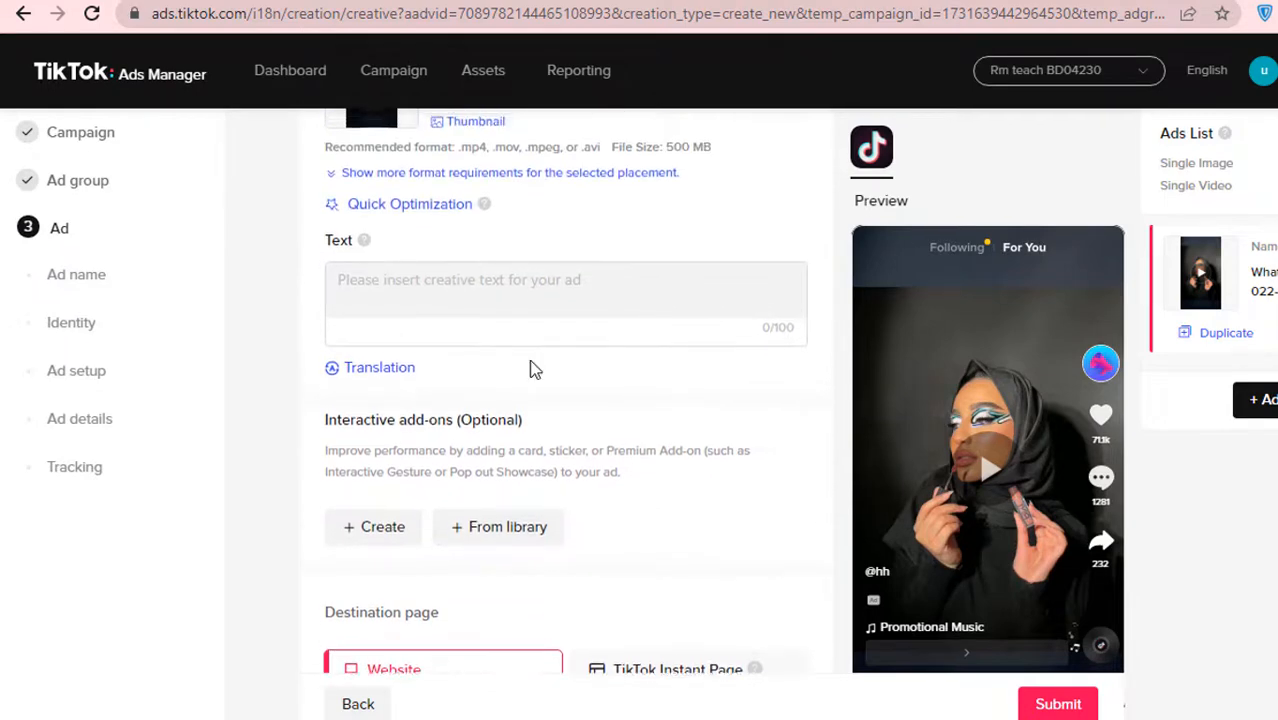
{"action": "scroll", "coordinate": [531, 368], "scroll_direction": "up", "scroll_amount": 3}
{"action": "scroll", "coordinate": [528, 368], "scroll_direction": "down", "scroll_amount": 8}
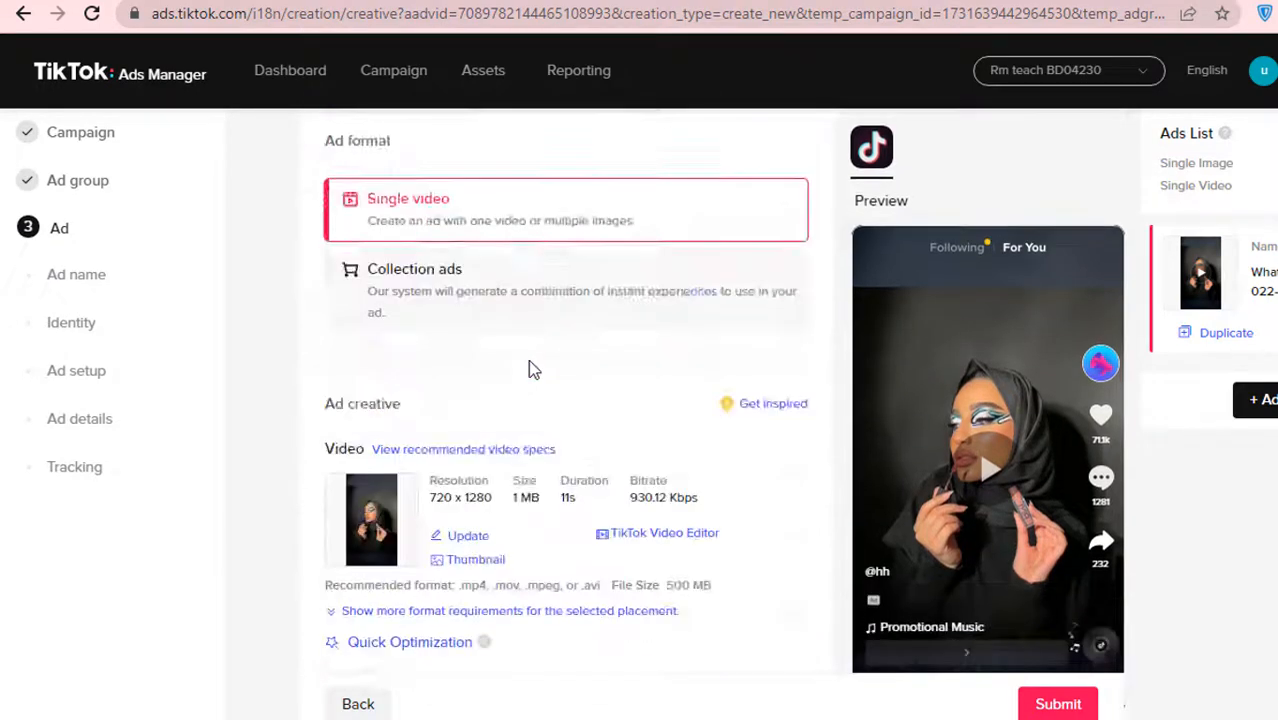
{"action": "left_click", "coordinate": [392, 394]}
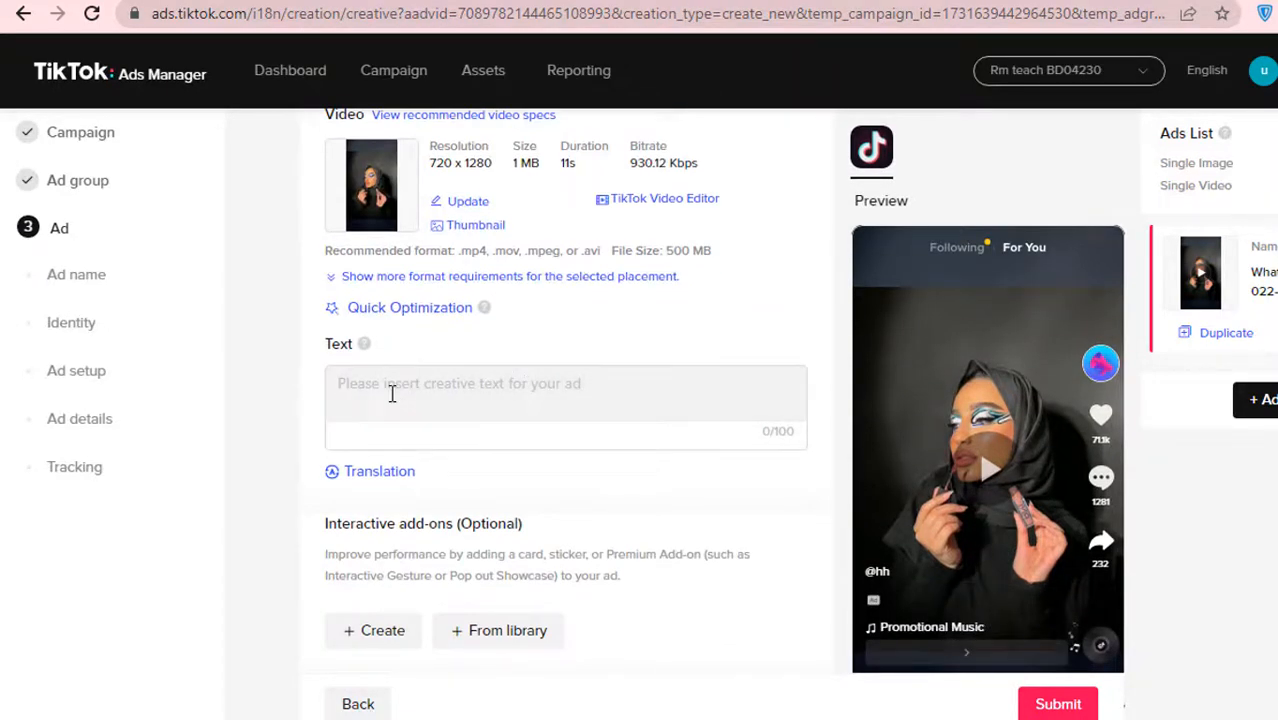
{"action": "type", "text": "fdsfgedf"}
Step: Try the Standard call to action with Learn more and return the setting to Dynamic
{"action": "scroll", "coordinate": [520, 382], "scroll_direction": "down", "scroll_amount": 3}
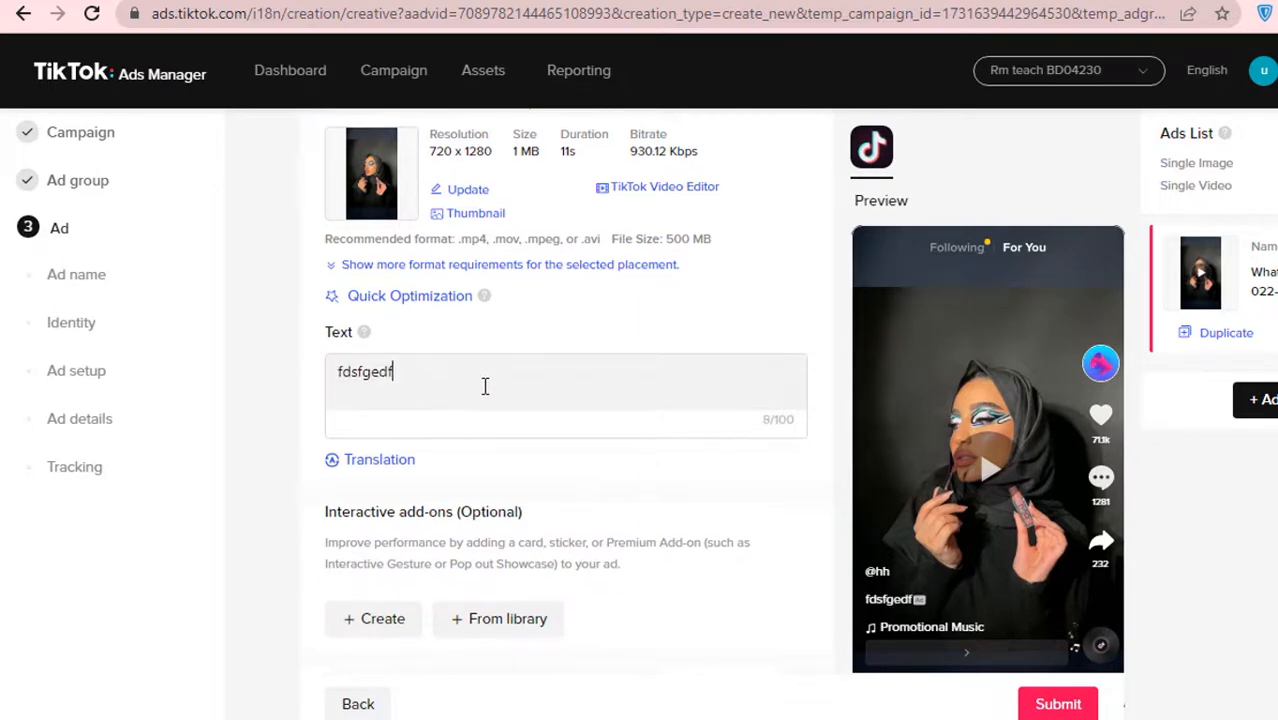
{"action": "scroll", "coordinate": [620, 361], "scroll_direction": "down", "scroll_amount": 4}
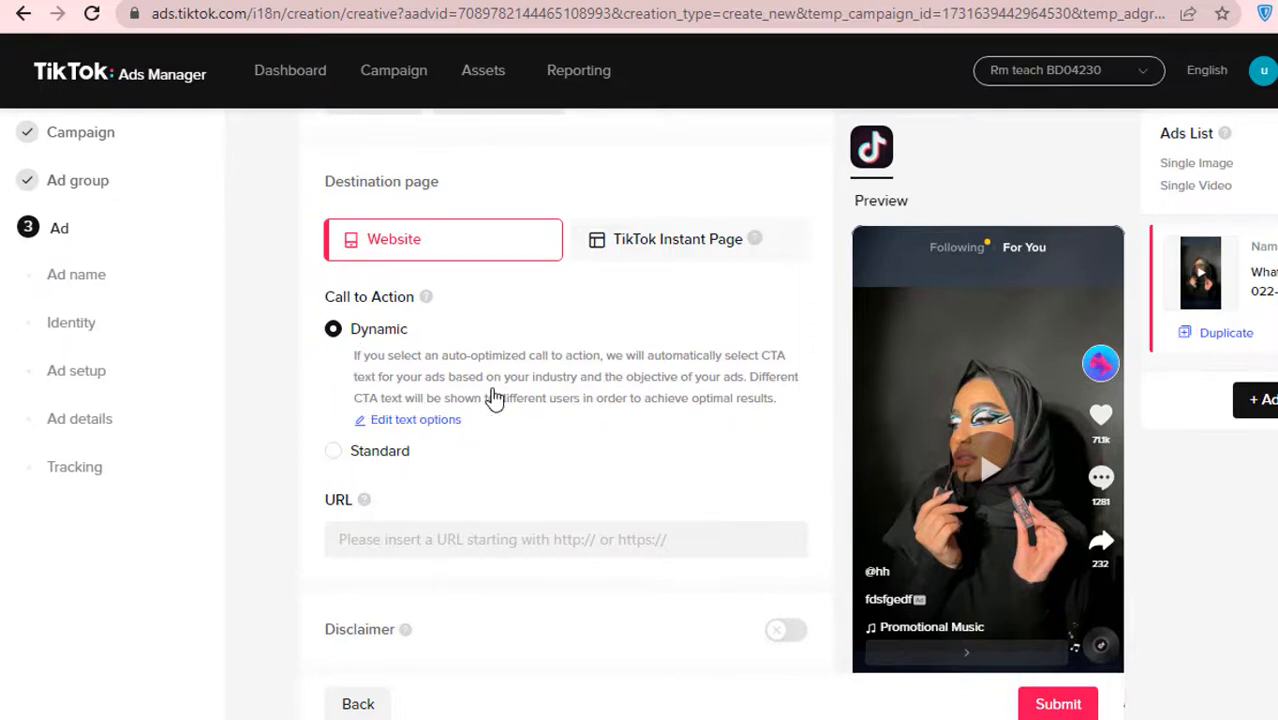
{"action": "left_click", "coordinate": [334, 452]}
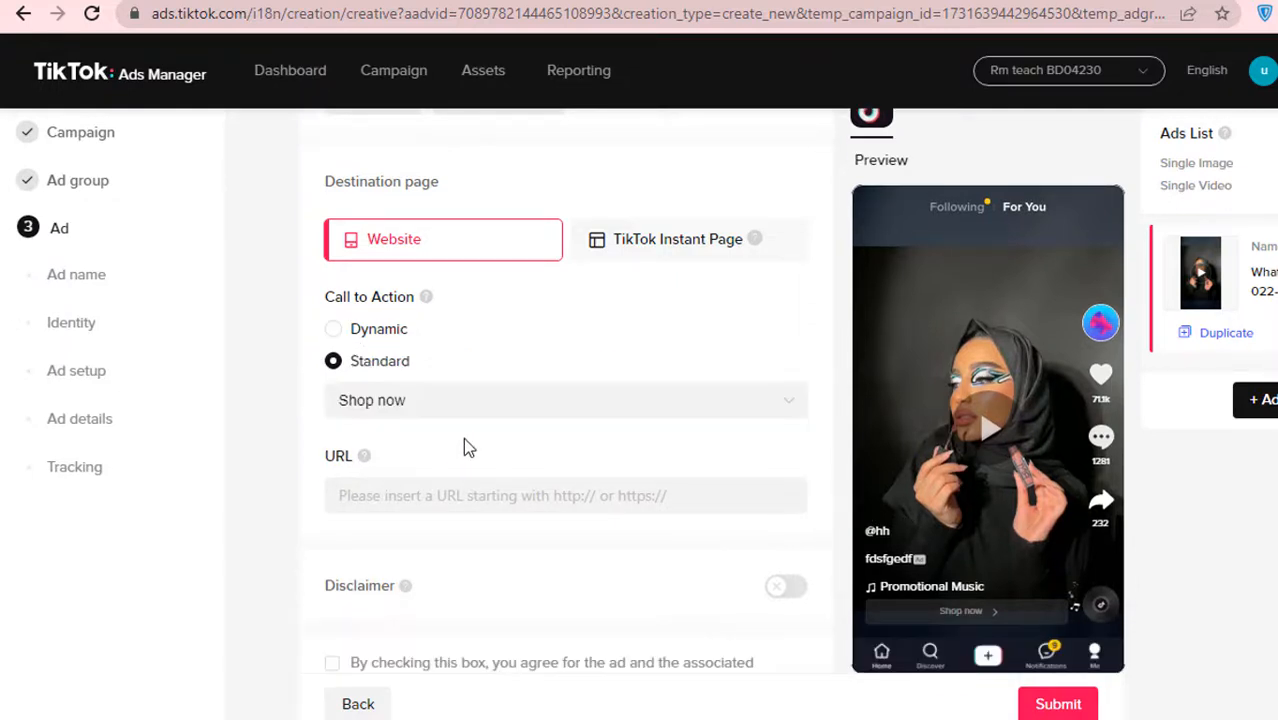
{"action": "left_click", "coordinate": [520, 402]}
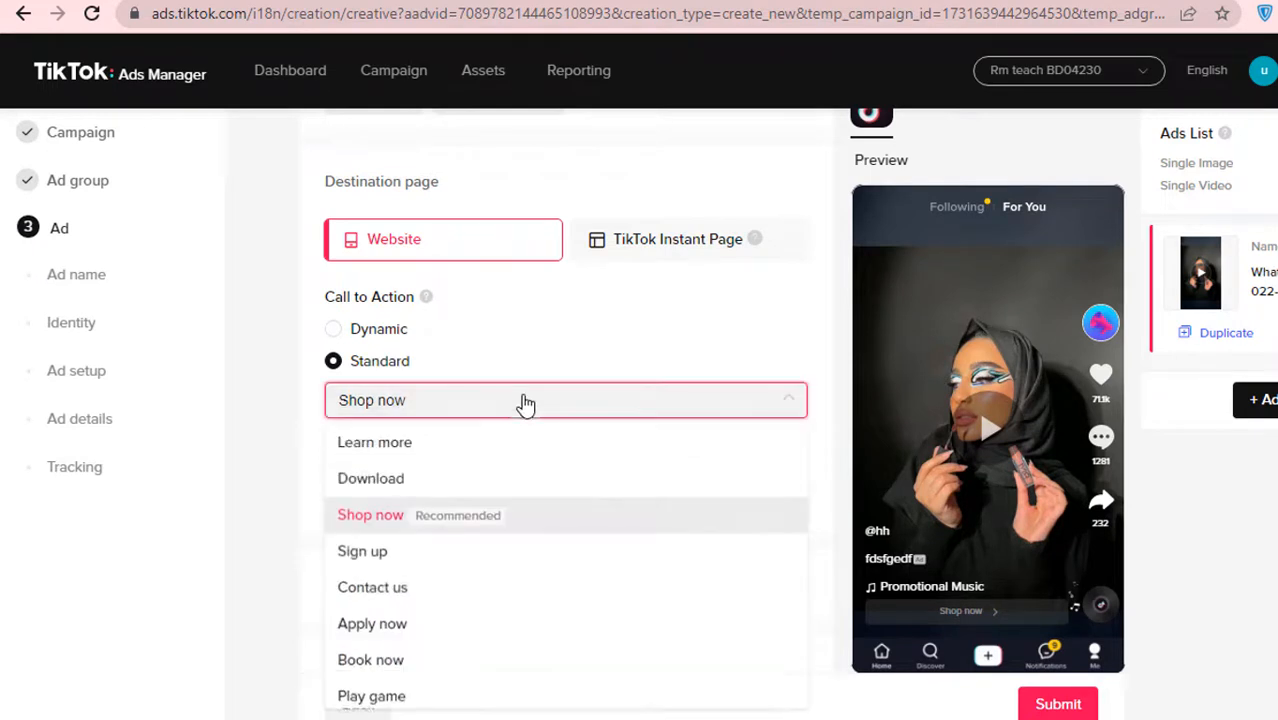
{"action": "left_click", "coordinate": [505, 452]}
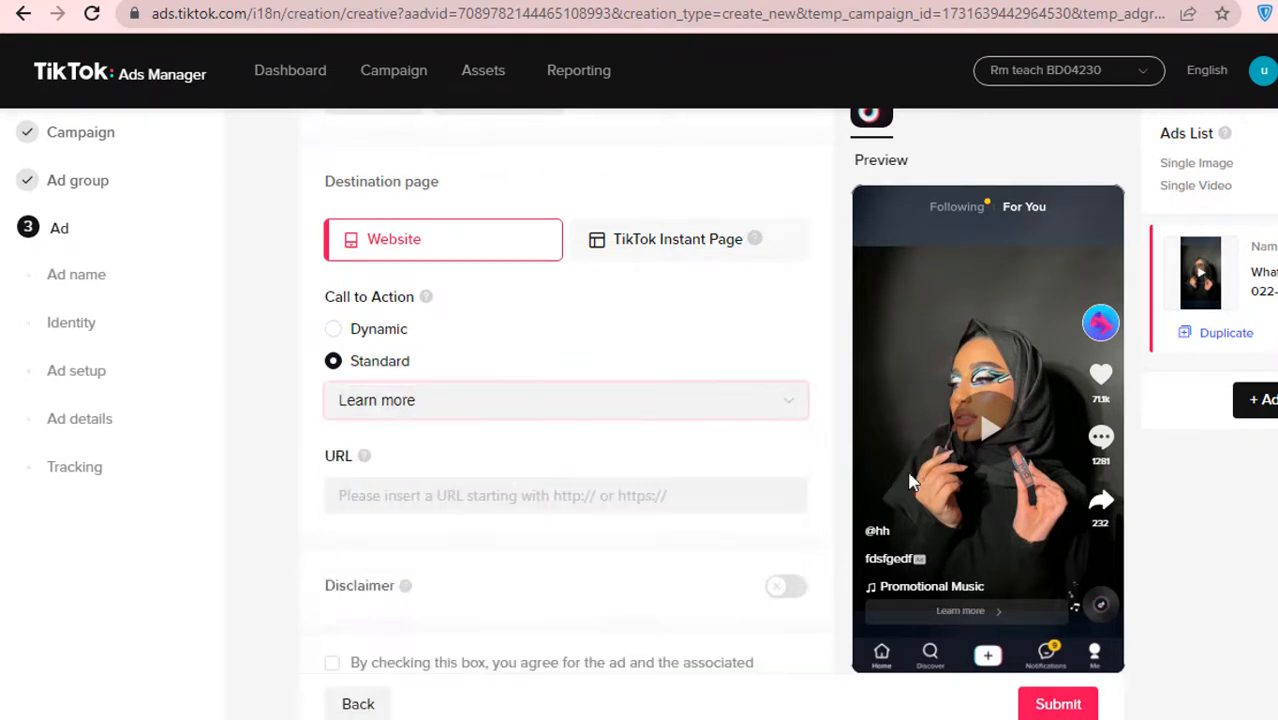
{"action": "left_click", "coordinate": [335, 337]}
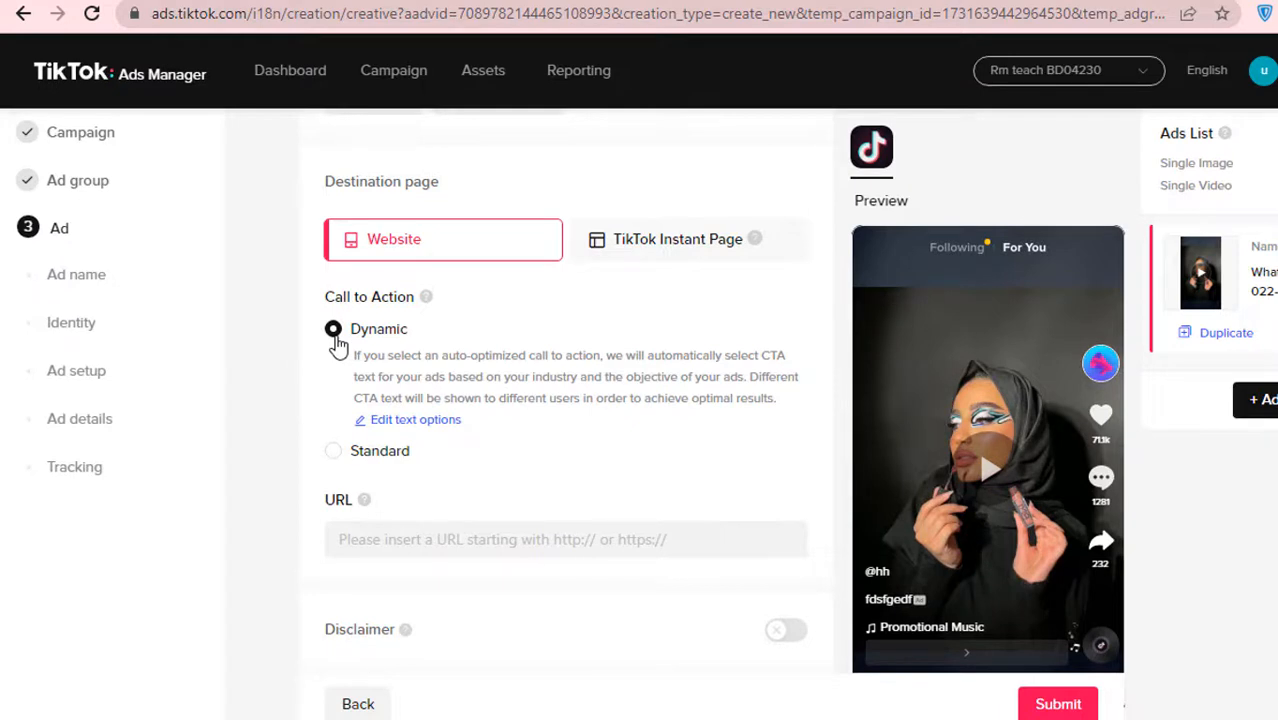
Step: Set the ad's call to action to Standard with the Shop now text
{"action": "scroll", "coordinate": [448, 324], "scroll_direction": "down", "scroll_amount": 1}
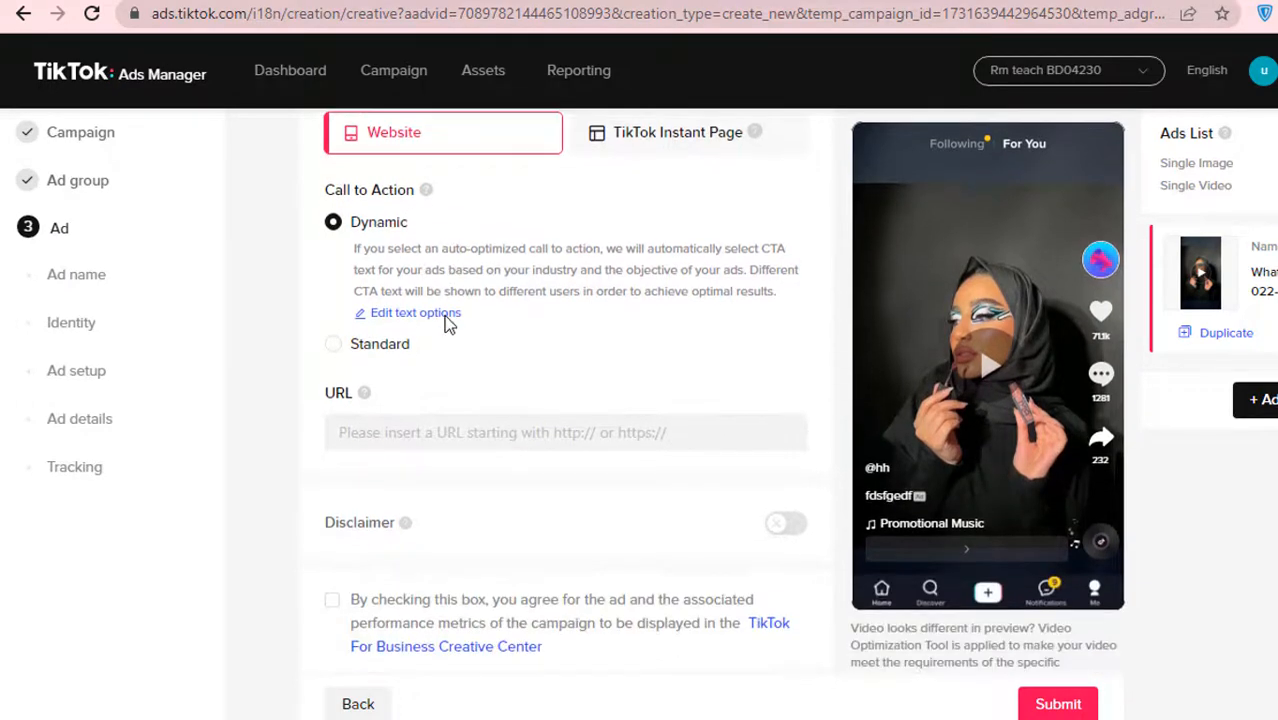
{"action": "left_click", "coordinate": [333, 346]}
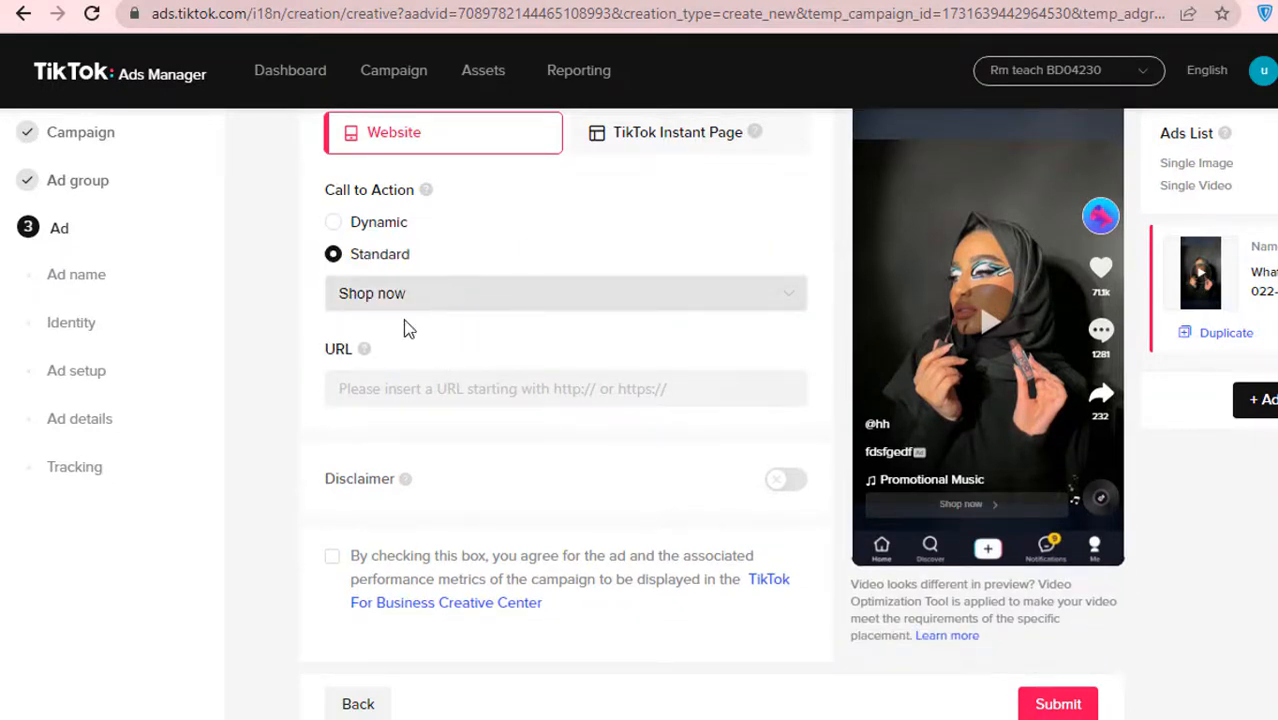
Step: Search Google for "t-shirt" in a new browser tab to find a store website for the ad's URL
{"action": "left_click", "coordinate": [415, 390]}
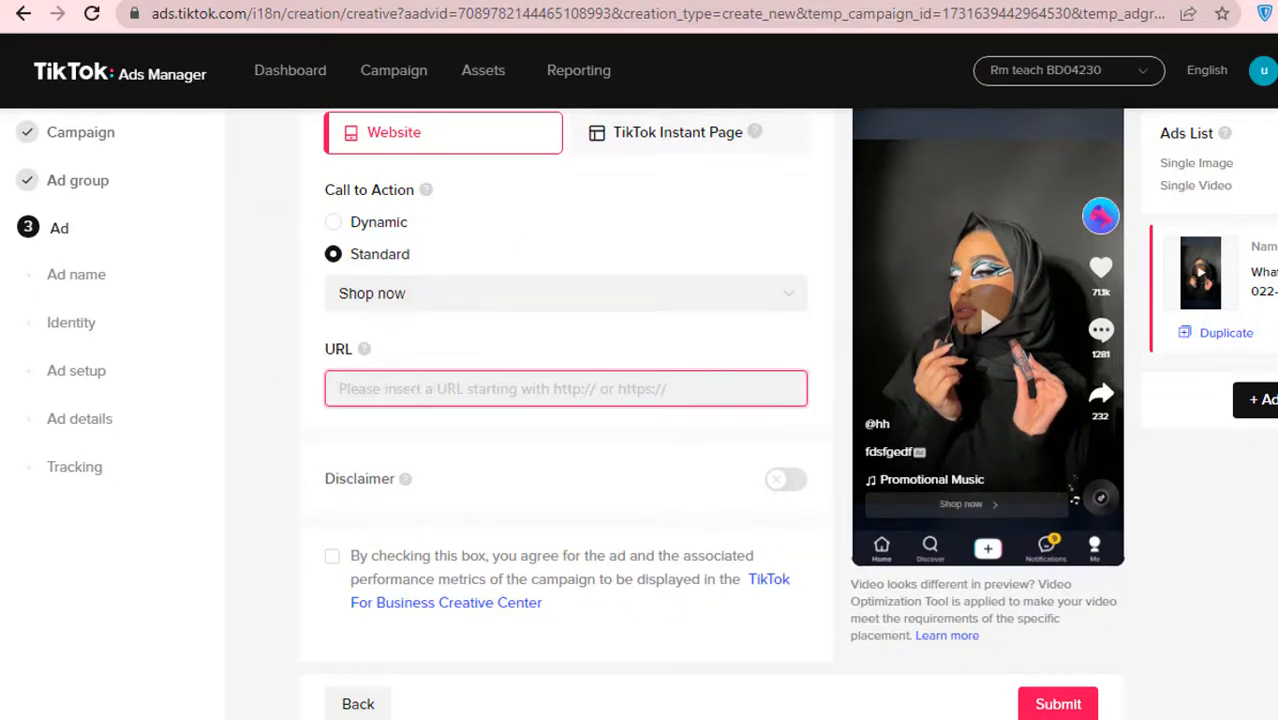
{"action": "key", "text": "ctrl+t"}
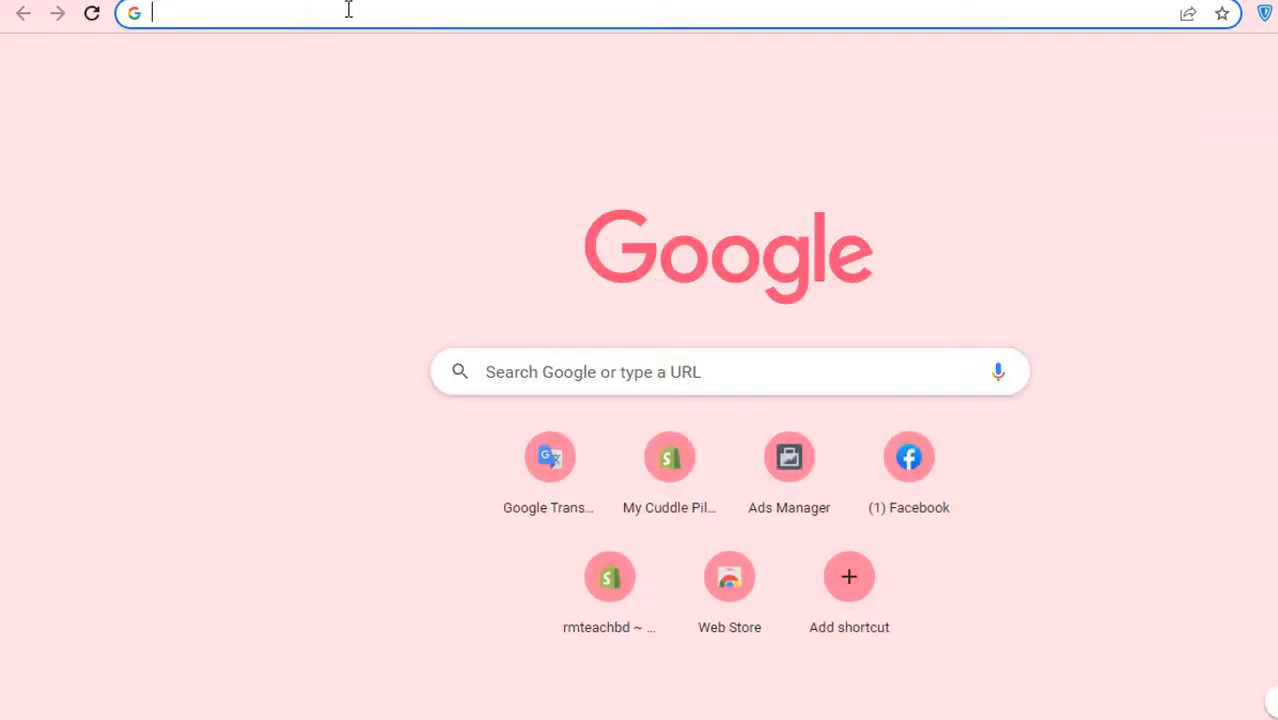
{"action": "type", "text": "t shirt"}
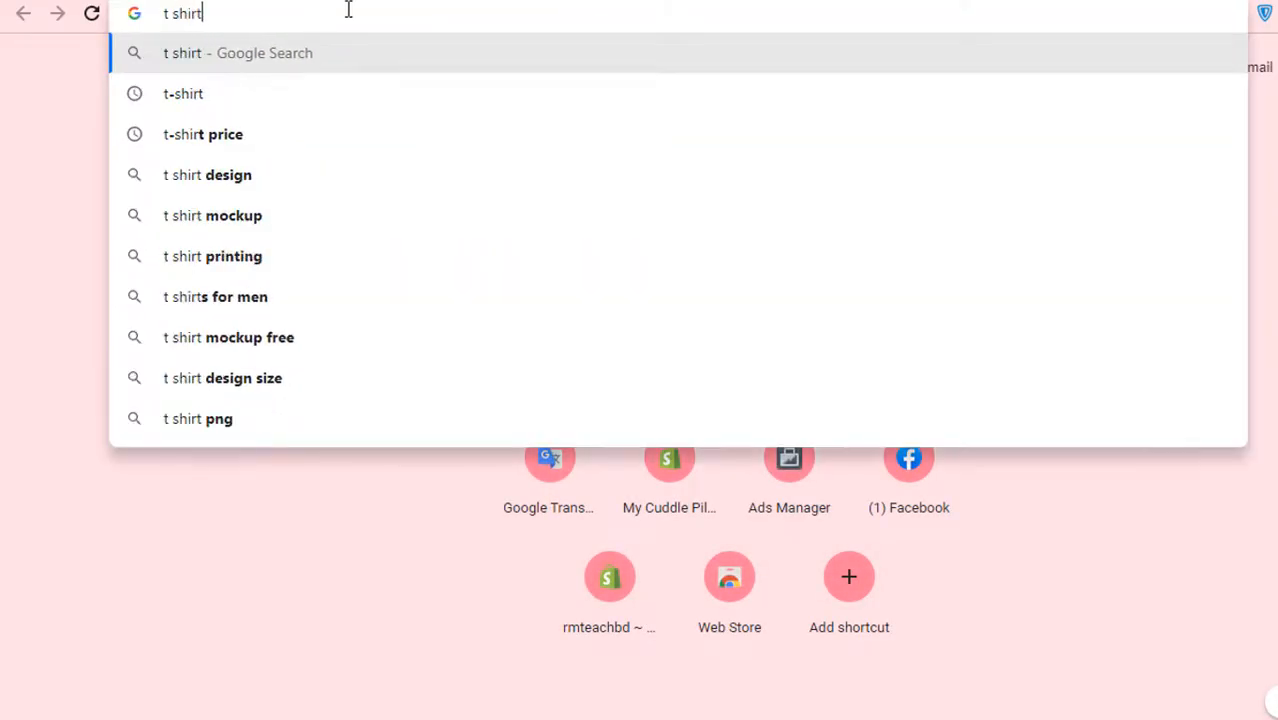
{"action": "left_click", "coordinate": [288, 93]}
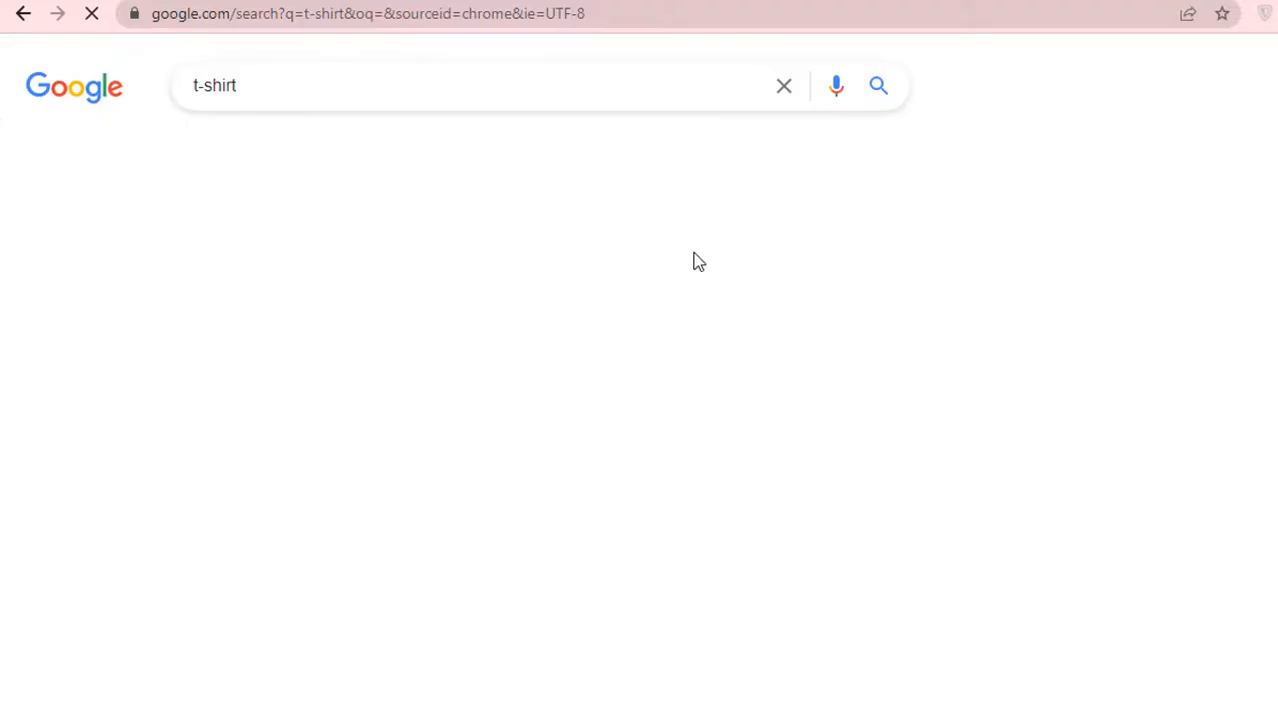
{"action": "scroll", "coordinate": [640, 268], "scroll_direction": "down", "scroll_amount": 12}
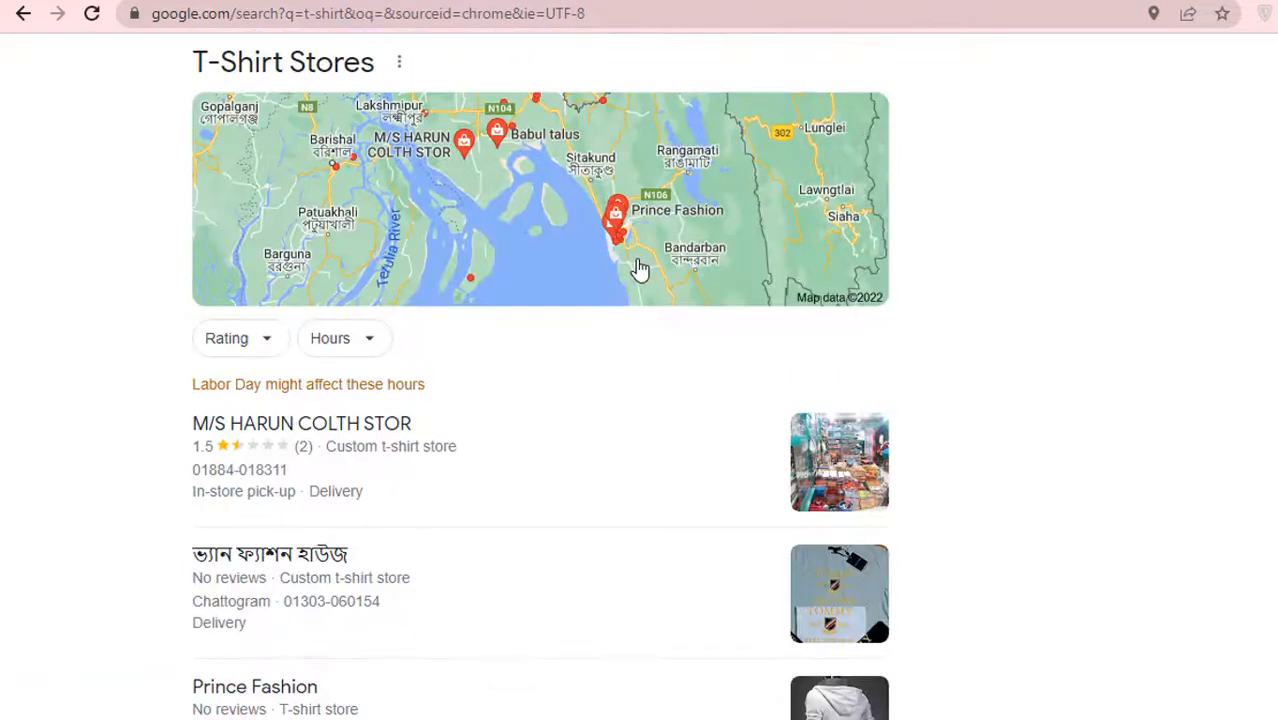
{"action": "scroll", "coordinate": [640, 268], "scroll_direction": "up", "scroll_amount": 4}
{"action": "scroll", "coordinate": [667, 313], "scroll_direction": "down", "scroll_amount": 4}
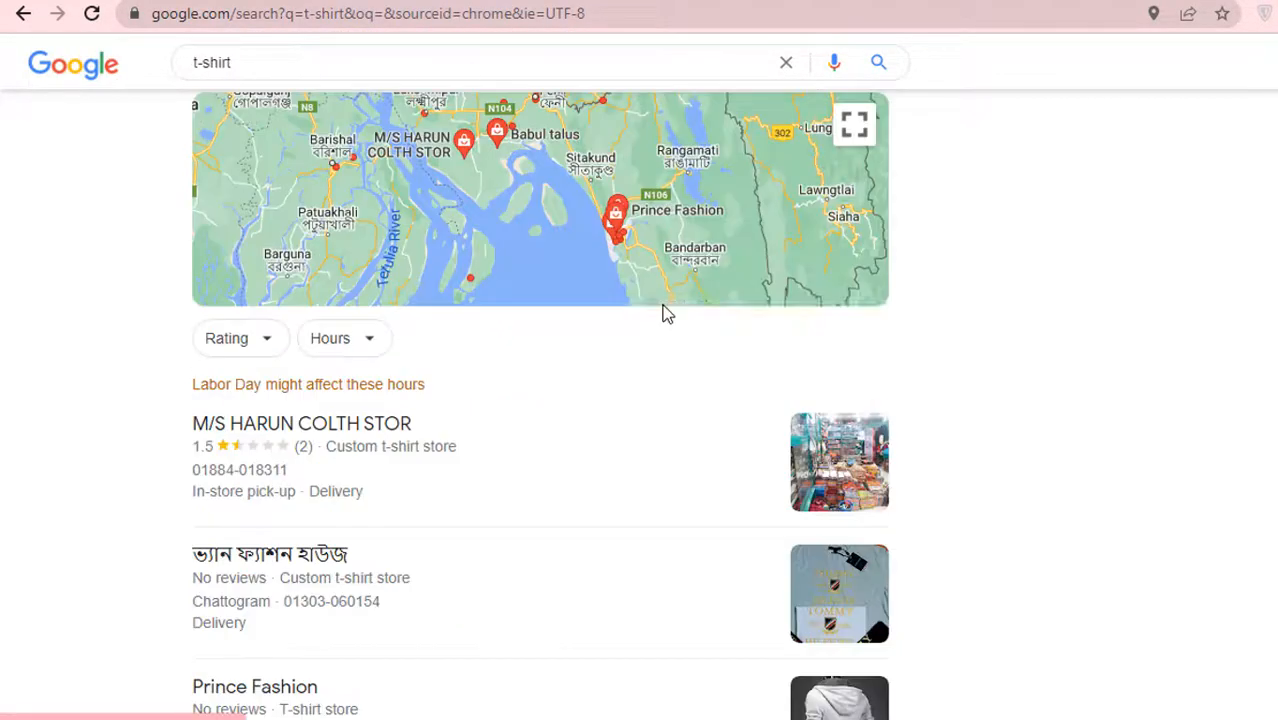
Step: Copy the web address and title of the Fabrilife search result
{"action": "scroll", "coordinate": [667, 313], "scroll_direction": "down", "scroll_amount": 5}
{"action": "left_click_drag", "start_coordinate": [140, 366], "coordinate": [325, 370]}
{"action": "left_click_drag", "start_coordinate": [162, 365], "coordinate": [327, 370]}
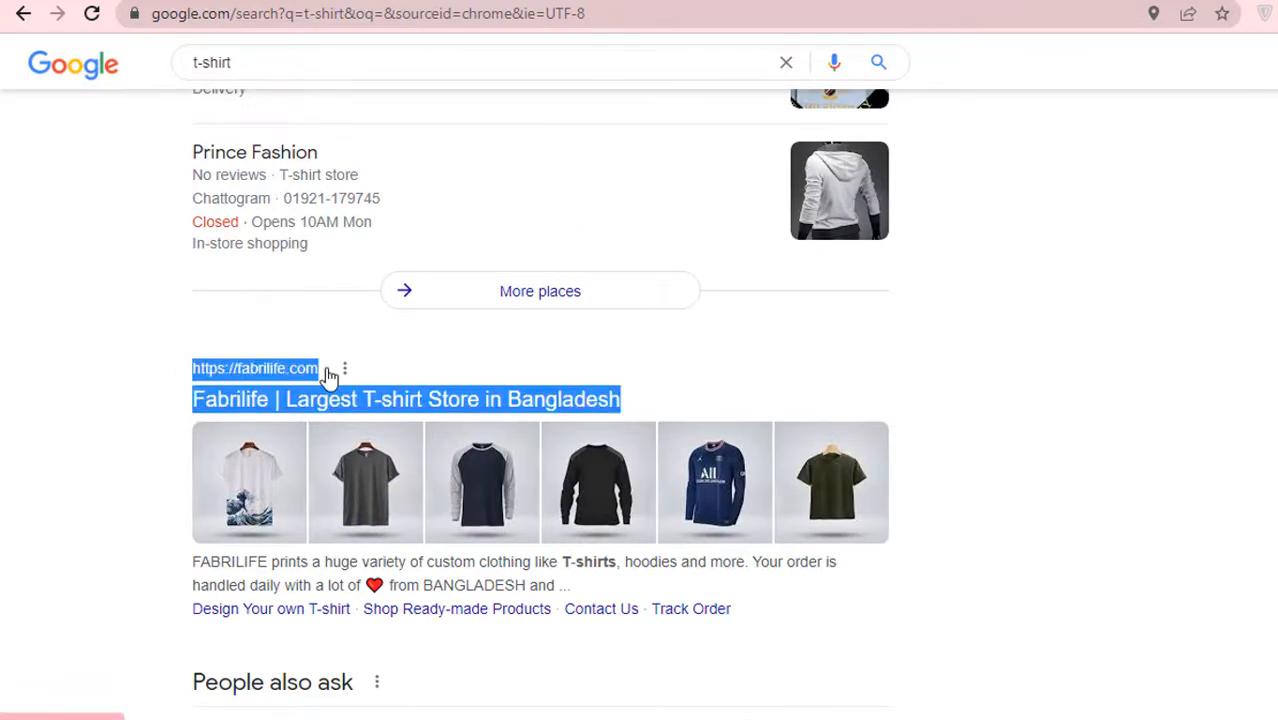
{"action": "right_click", "coordinate": [258, 370]}
{"action": "left_click", "coordinate": [305, 554]}
Step: Put the copied Fabrilife text into Google Translate and copy only "fabrilife.com" from it
{"action": "key", "text": "ctrl+Tab"}
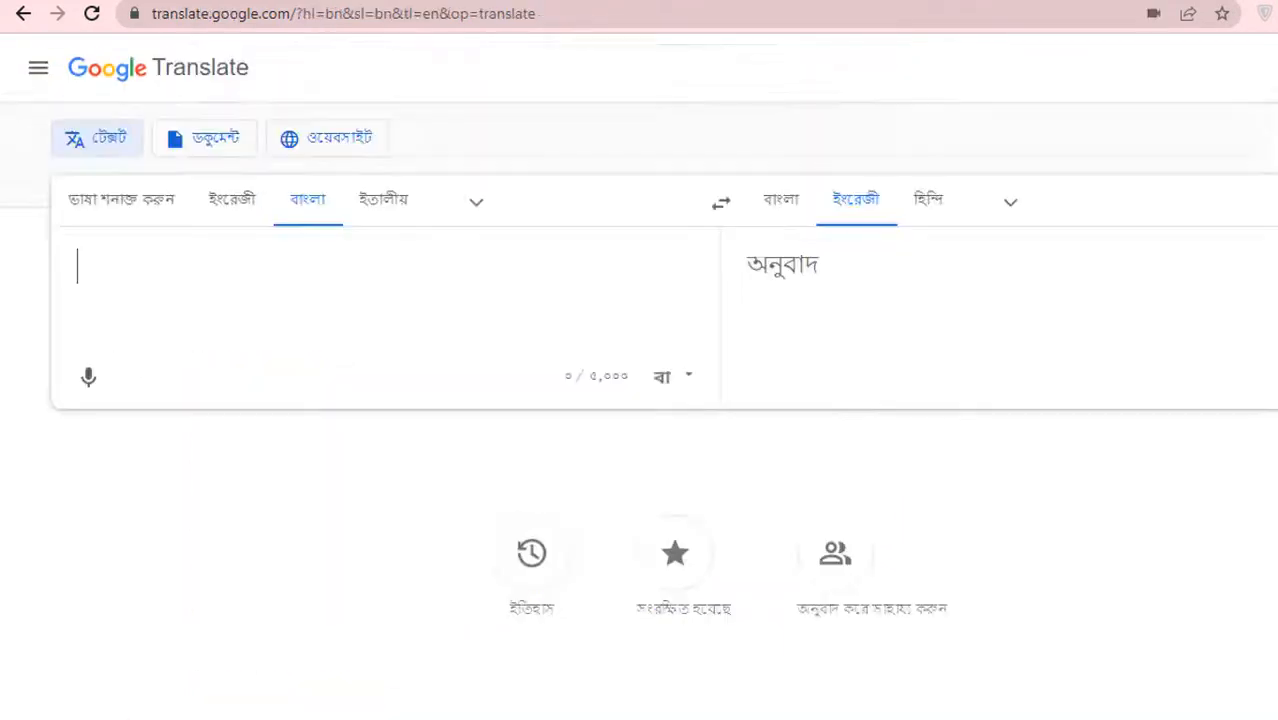
{"action": "right_click", "coordinate": [175, 283]}
{"action": "left_click", "coordinate": [220, 448]}
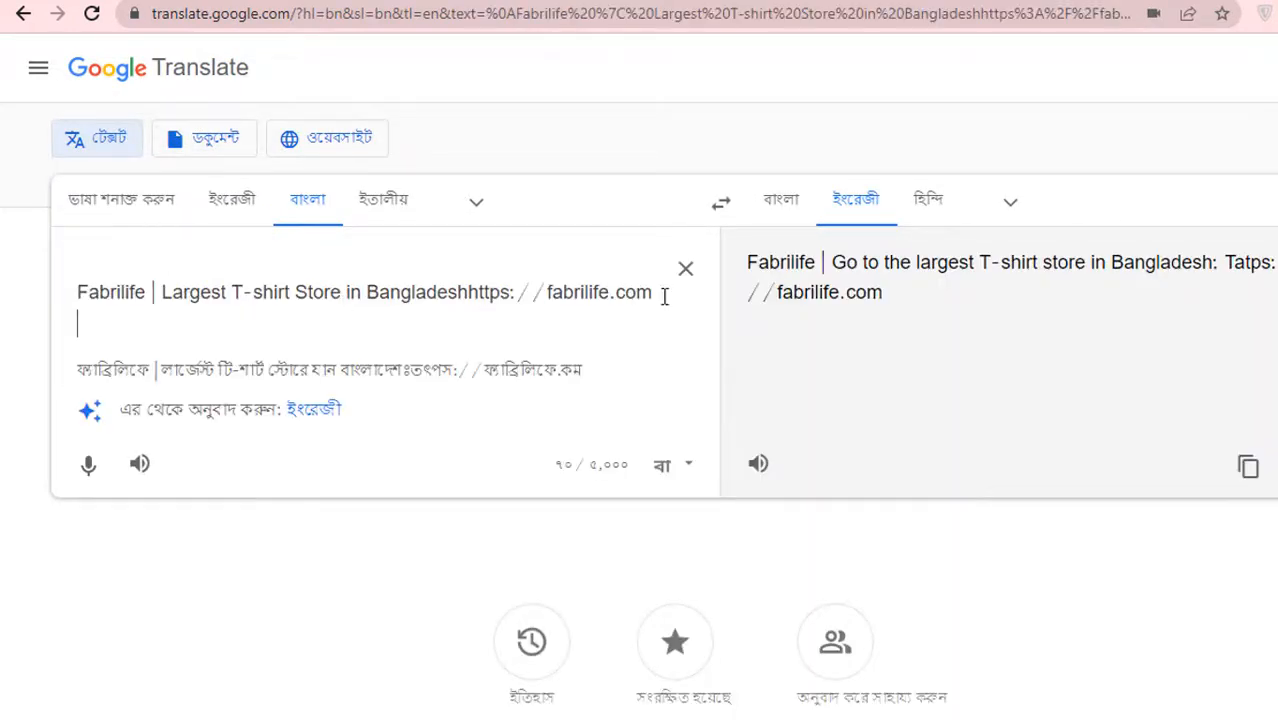
{"action": "left_click_drag", "start_coordinate": [651, 293], "coordinate": [548, 292]}
{"action": "right_click", "coordinate": [558, 292]}
{"action": "left_click", "coordinate": [612, 370]}
Step: Enter fabrilife.com as the ad's destination URL in TikTok Ads Manager
{"action": "left_click", "coordinate": [545, 2]}
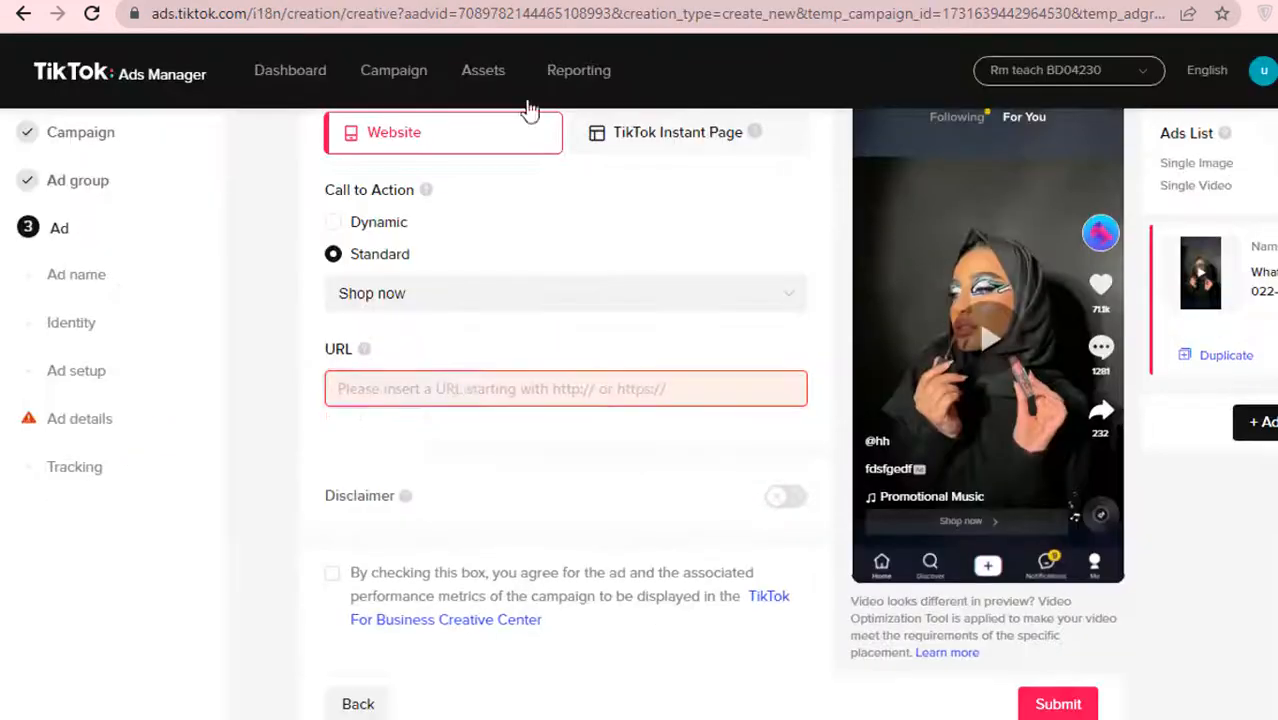
{"action": "left_click", "coordinate": [458, 388]}
{"action": "key", "text": "ctrl+v"}
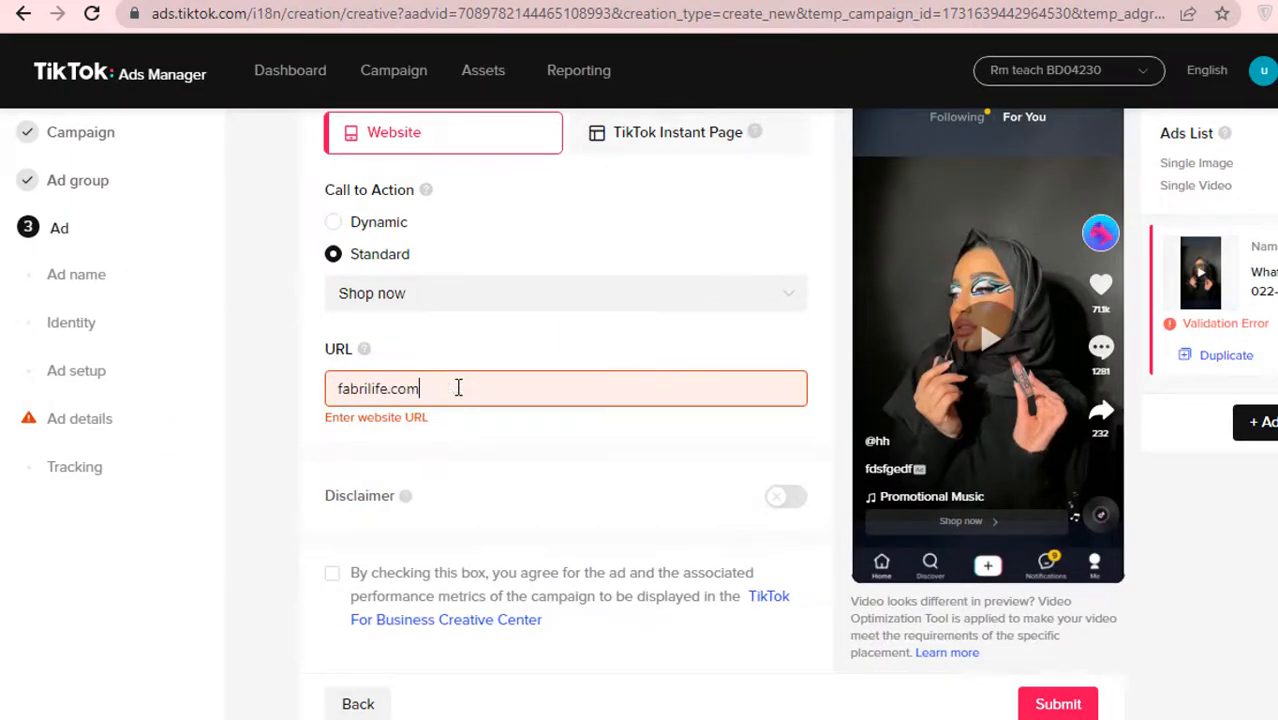
{"action": "left_click", "coordinate": [275, 357]}
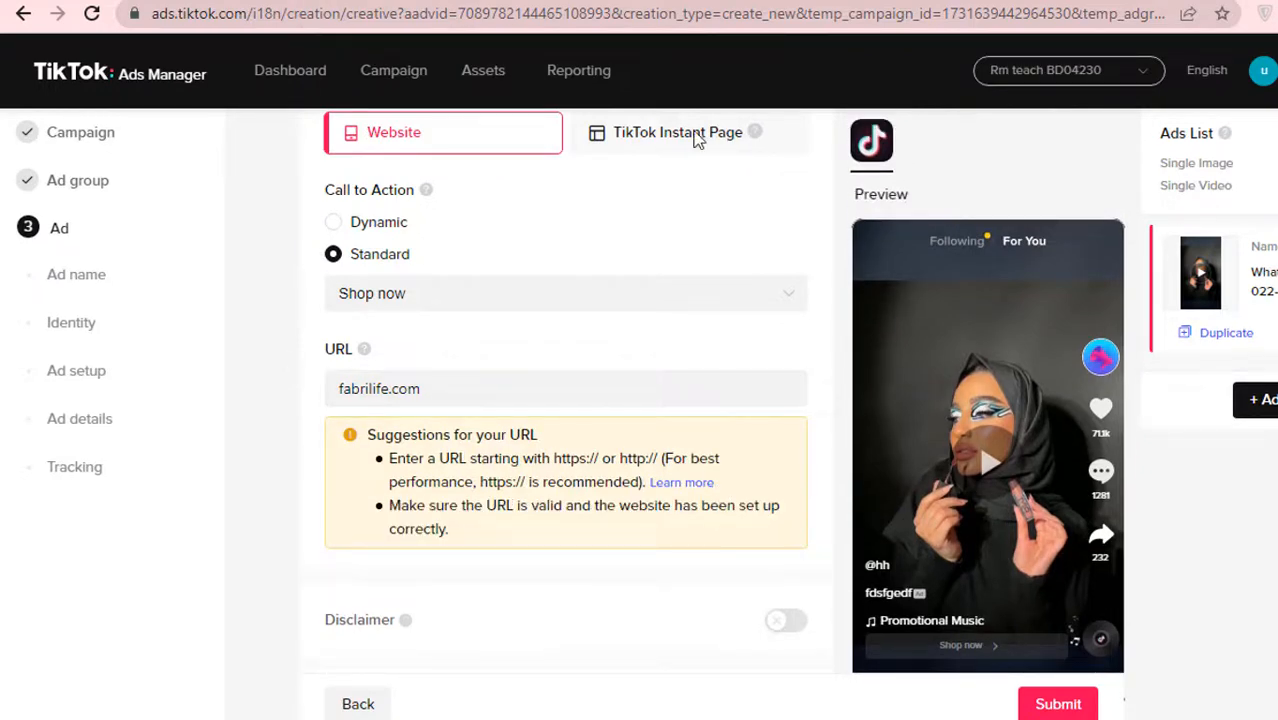
Step: Return to the t-shirt search results and copy the address and title of the Le Reve Men T-shirt result
{"action": "left_click", "coordinate": [718, 2]}
{"action": "left_click", "coordinate": [190, 2]}
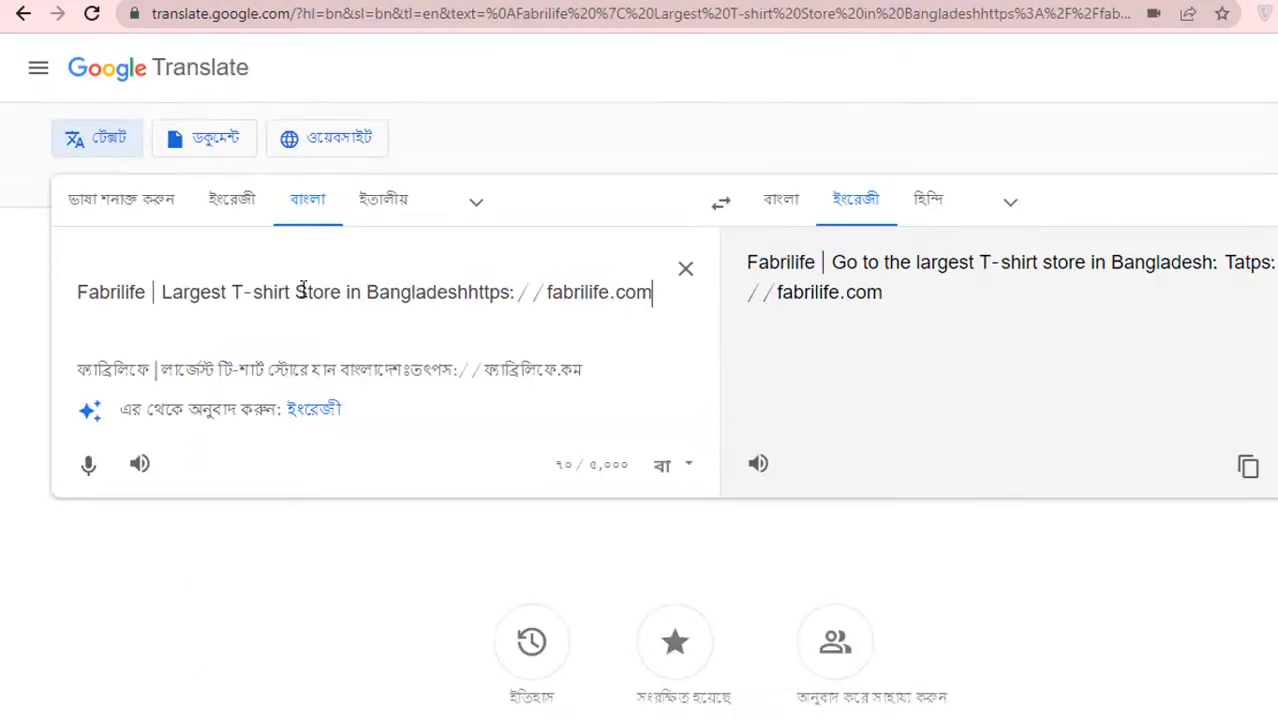
{"action": "left_click", "coordinate": [700, 2]}
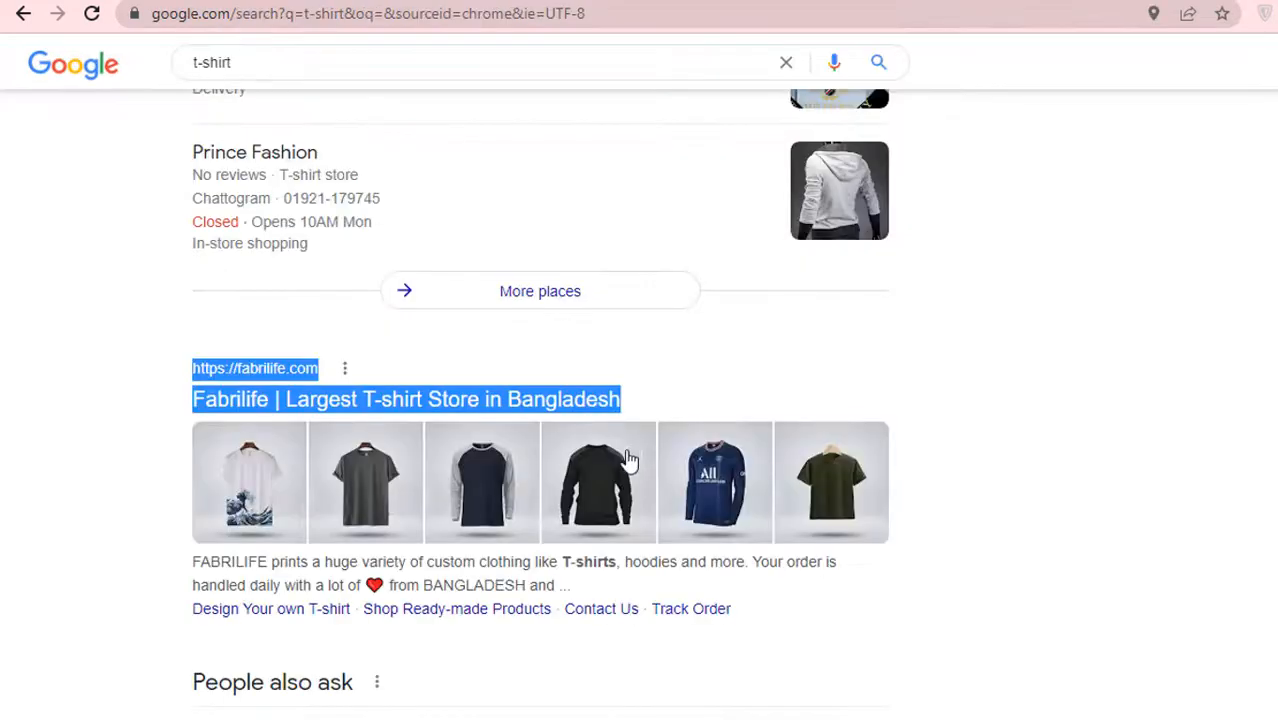
{"action": "scroll", "coordinate": [628, 456], "scroll_direction": "down", "scroll_amount": 7}
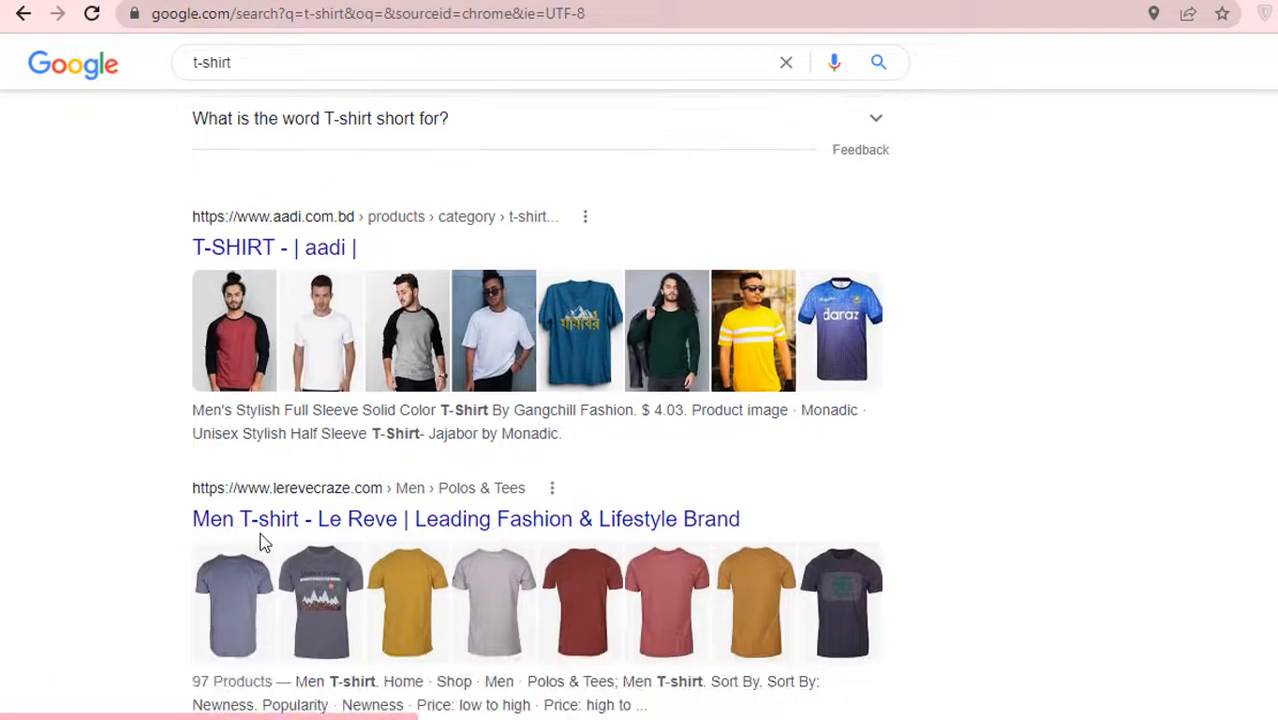
{"action": "right_click", "coordinate": [336, 527]}
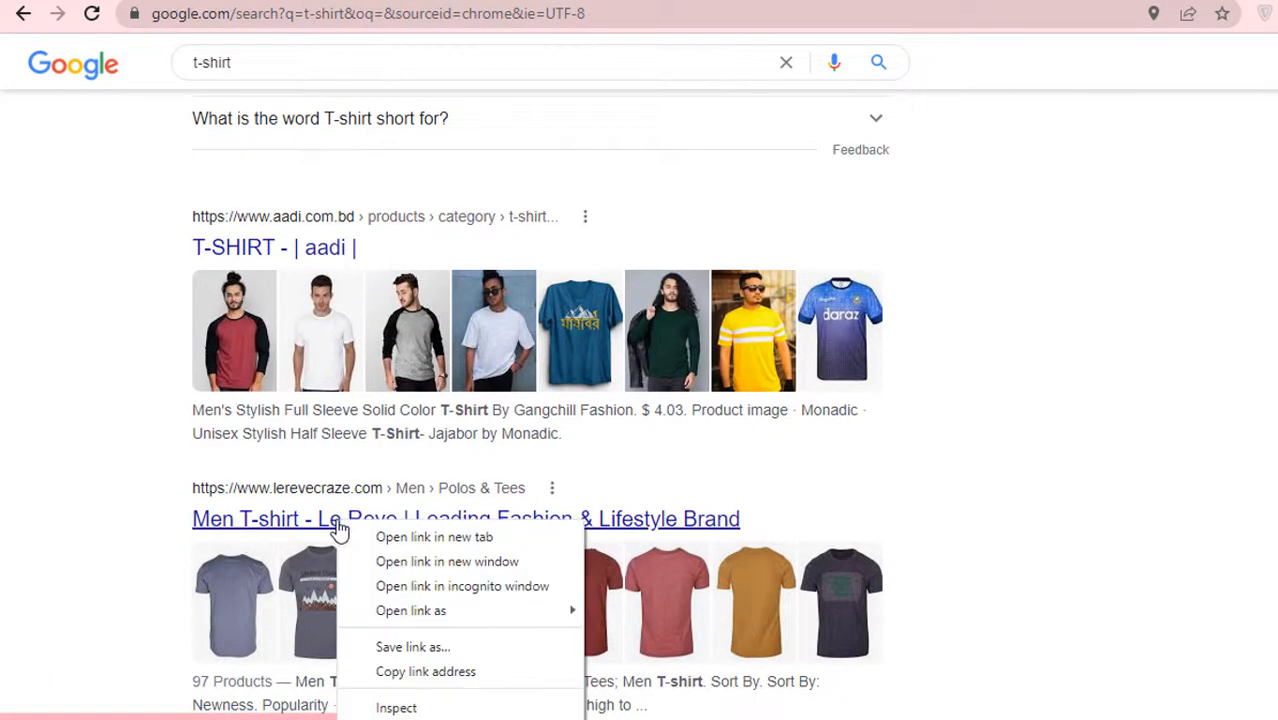
{"action": "left_click", "coordinate": [130, 512]}
{"action": "left_click_drag", "start_coordinate": [146, 504], "coordinate": [388, 487]}
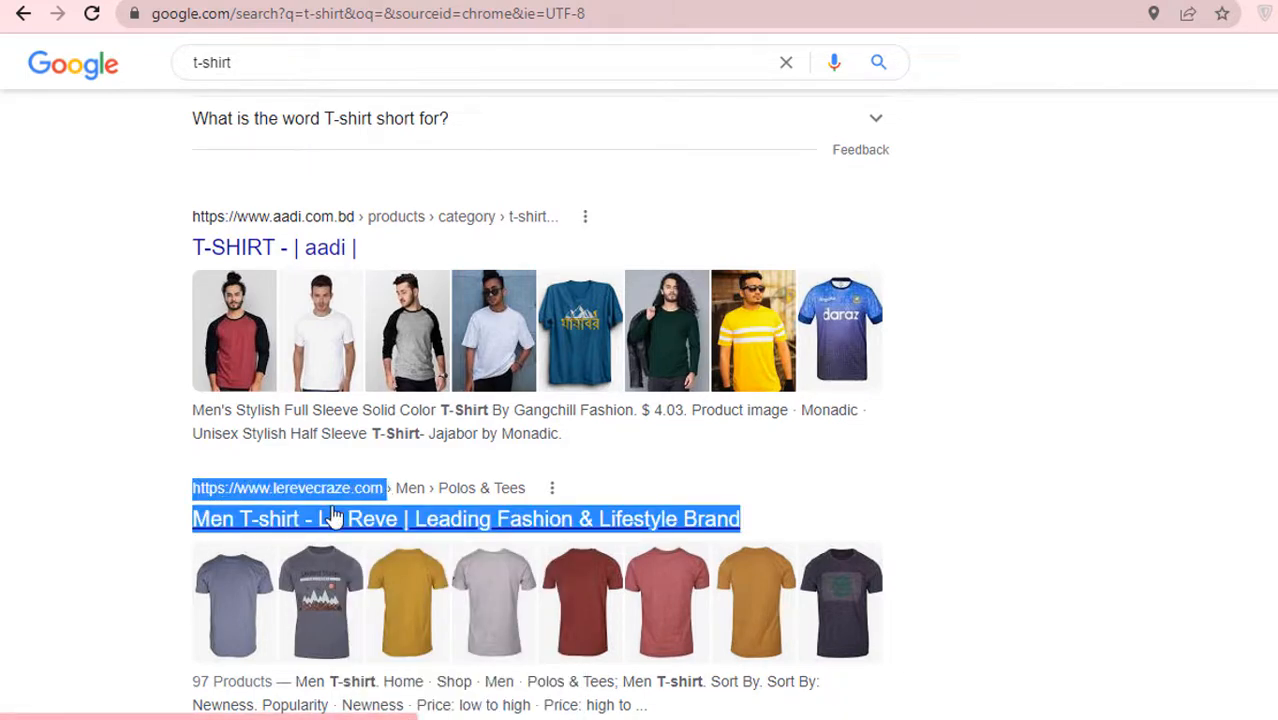
{"action": "right_click", "coordinate": [332, 510]}
{"action": "left_click", "coordinate": [392, 379]}
Step: Try to isolate the lerevecraze.com address by replacing the Google Translate text with the copied result, and clear the text
{"action": "left_click", "coordinate": [385, 2]}
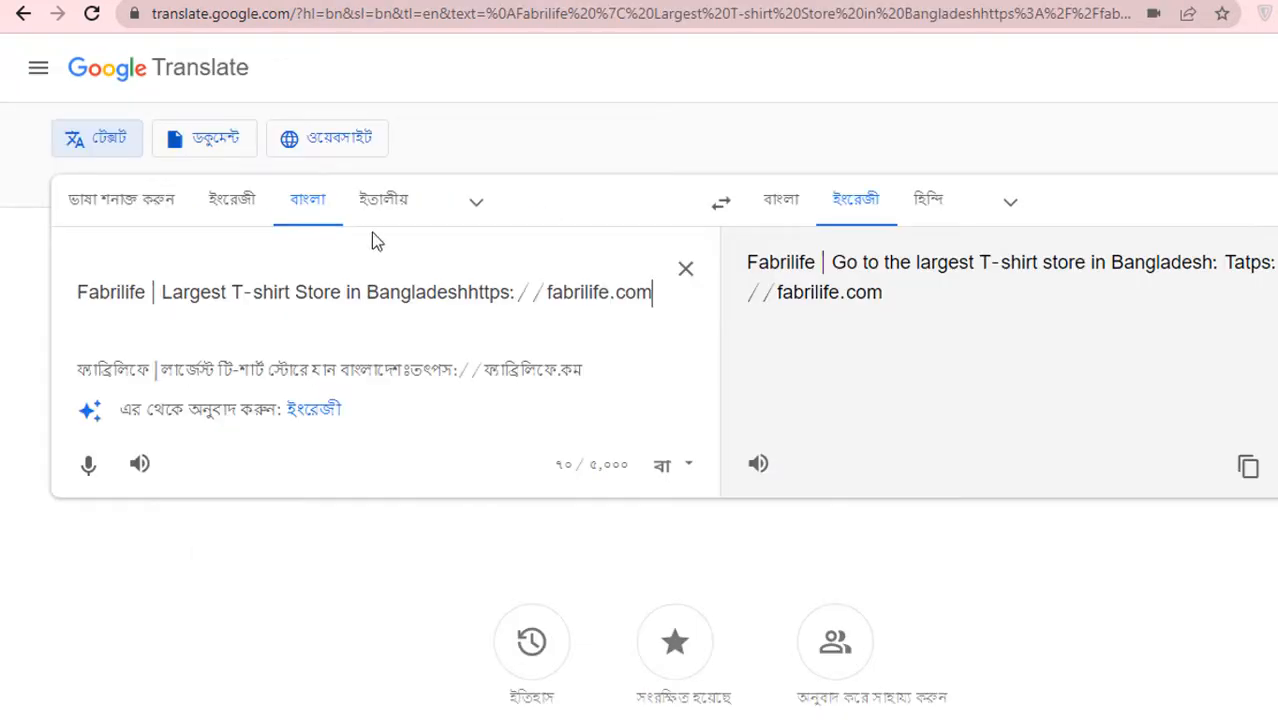
{"action": "left_click", "coordinate": [685, 268]}
{"action": "right_click", "coordinate": [182, 360]}
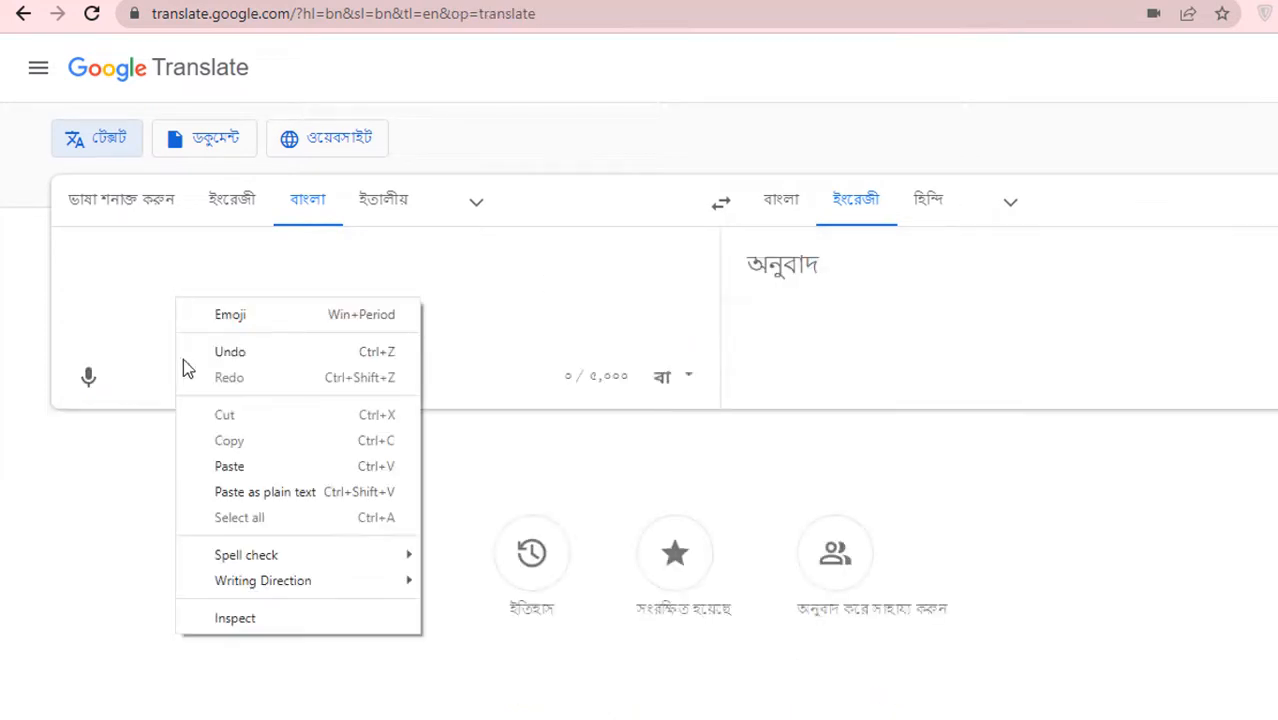
{"action": "left_click", "coordinate": [227, 478]}
{"action": "left_click_drag", "start_coordinate": [432, 323], "coordinate": [226, 325]}
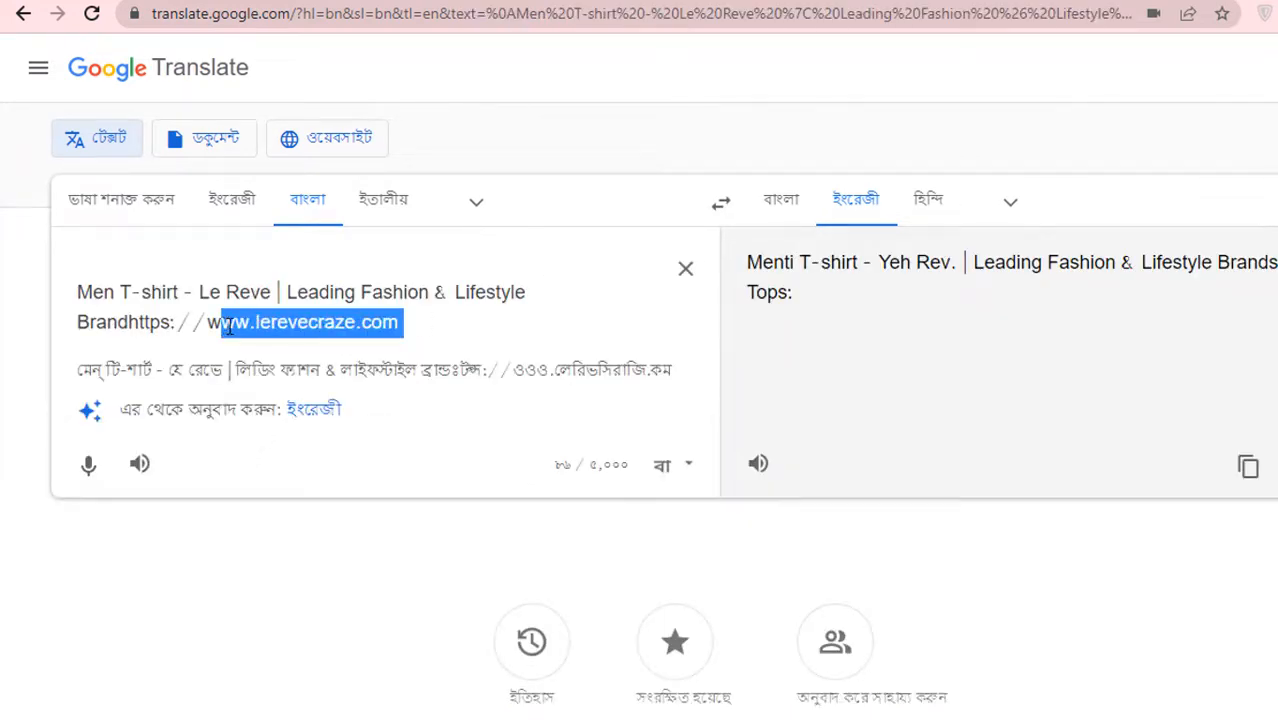
{"action": "left_click", "coordinate": [684, 272]}
{"action": "left_click", "coordinate": [883, 2]}
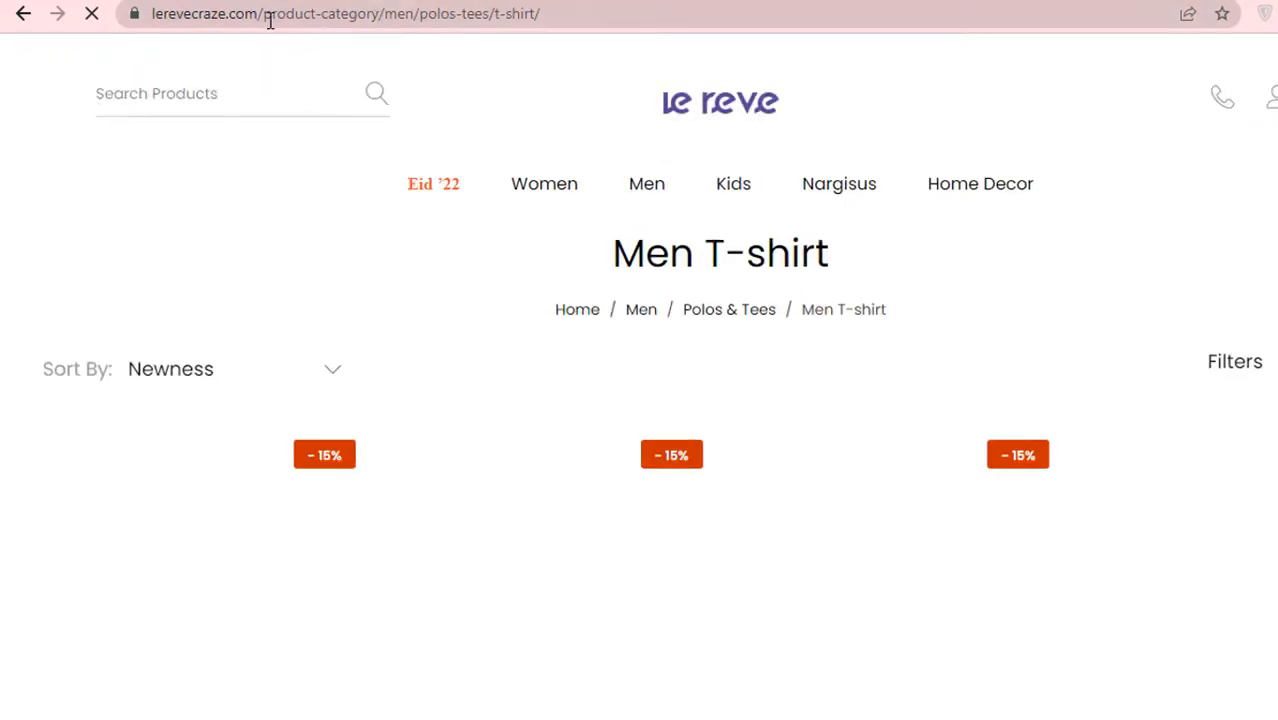
{"action": "left_click_drag", "start_coordinate": [347, 13], "coordinate": [155, 13]}
{"action": "right_click", "coordinate": [240, 14]}
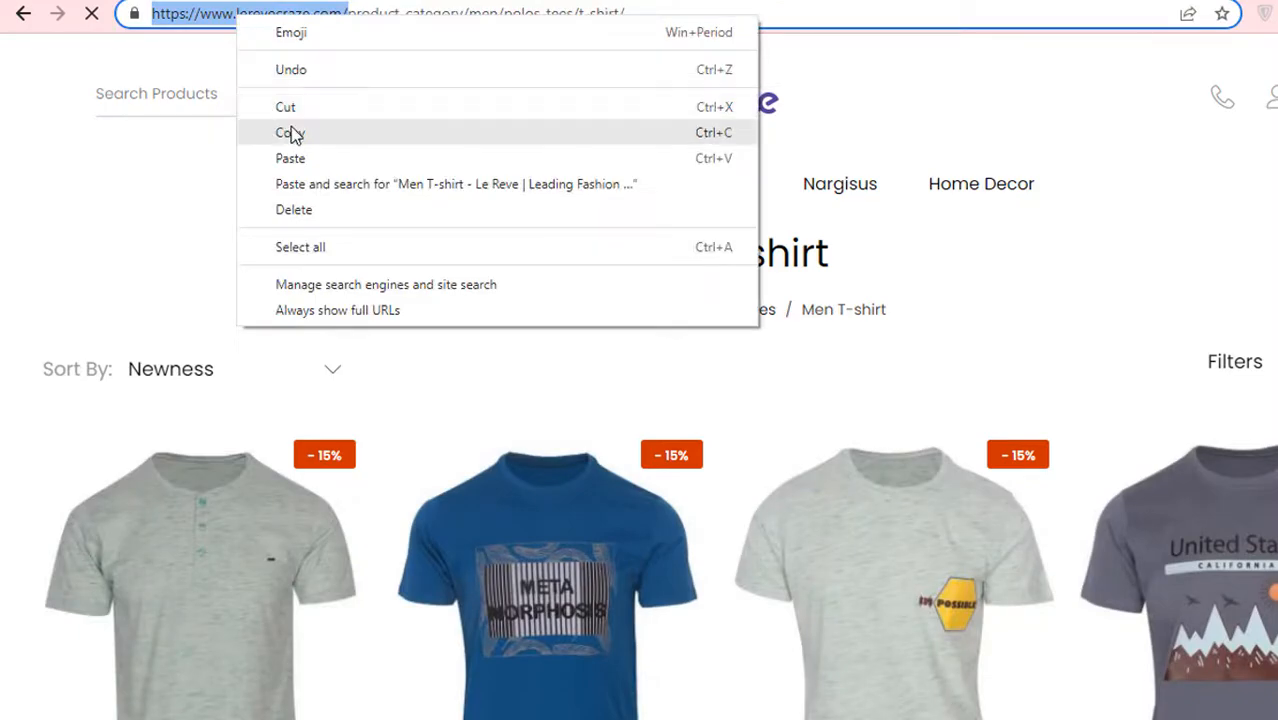
{"action": "left_click", "coordinate": [291, 133]}
{"action": "left_click", "coordinate": [605, 1]}
{"action": "left_click_drag", "start_coordinate": [488, 393], "coordinate": [305, 400]}
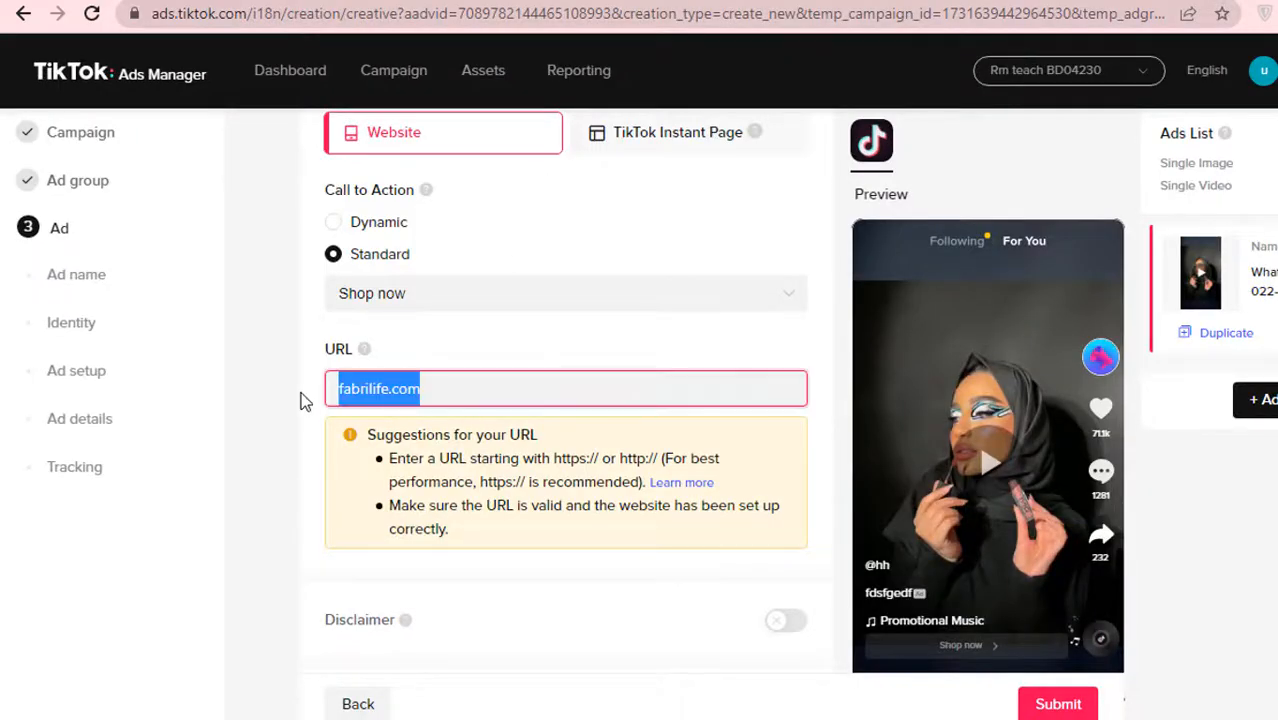
{"action": "key", "text": "ctrl+v"}
{"action": "left_click", "coordinate": [282, 381]}
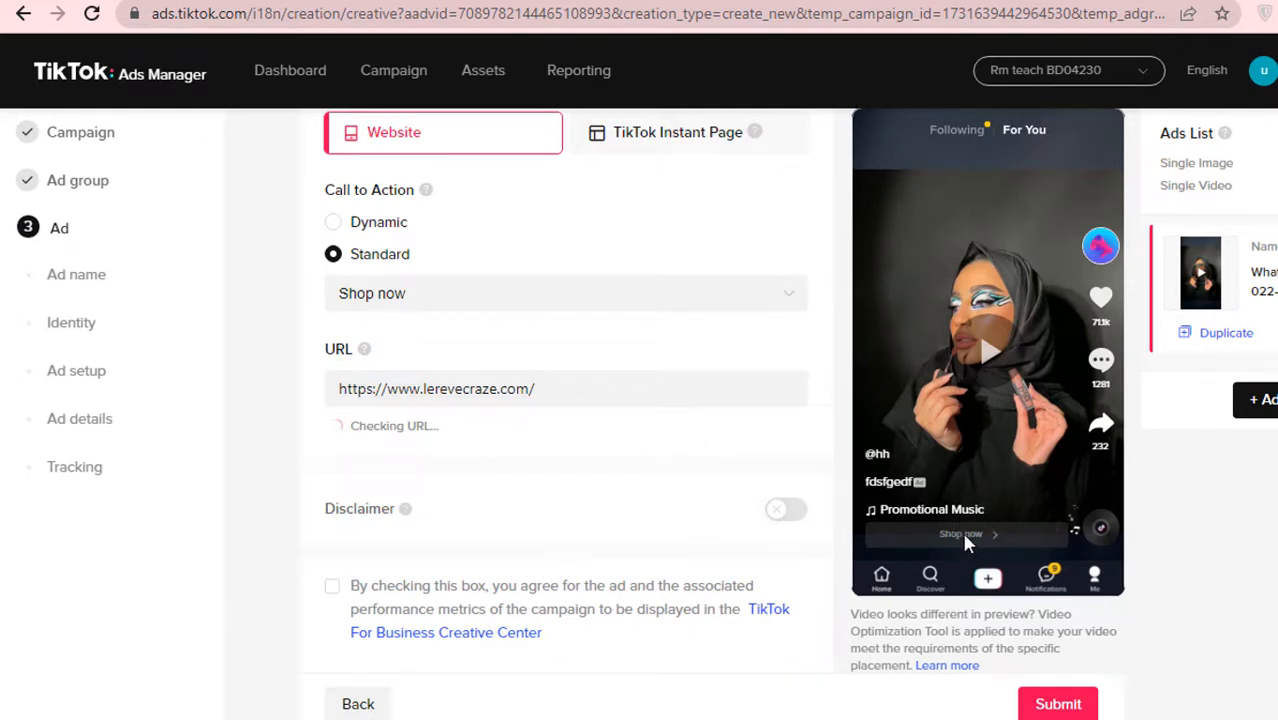
Step: Set the ad video's thumbnail to the second frame in the last row of choices and save it
{"action": "scroll", "coordinate": [645, 481], "scroll_direction": "down", "scroll_amount": 2}
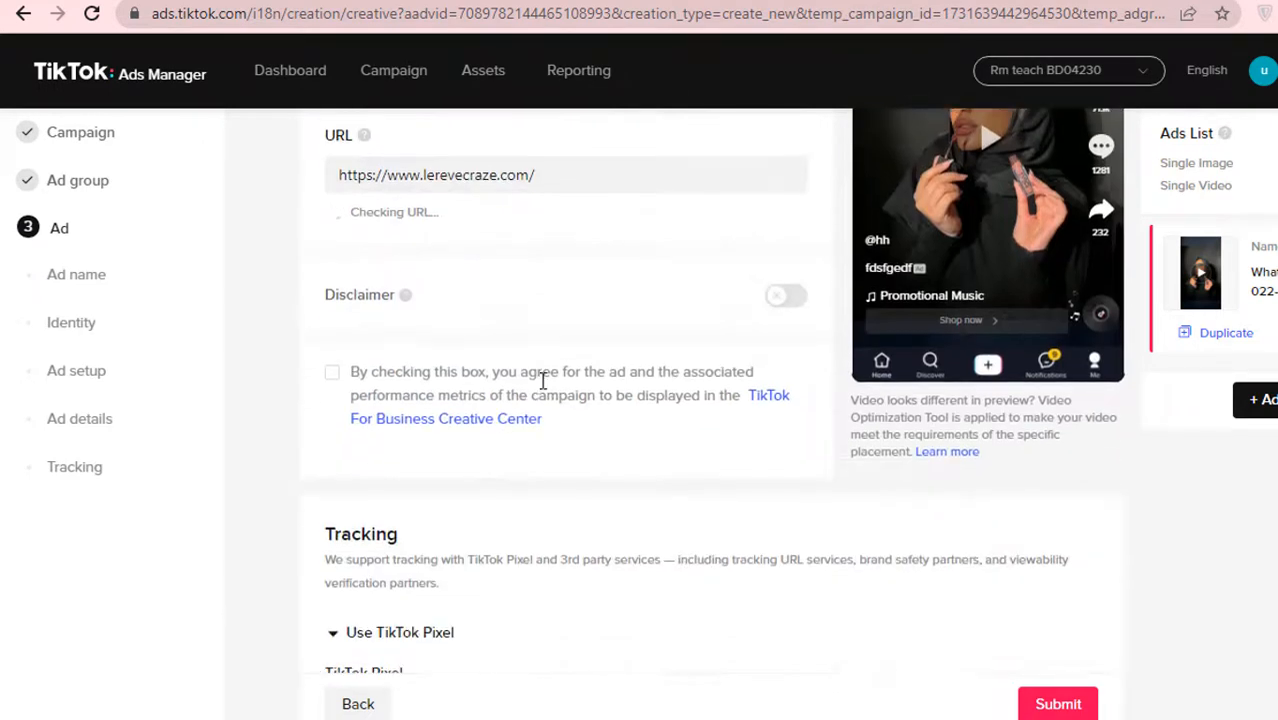
{"action": "scroll", "coordinate": [543, 385], "scroll_direction": "down", "scroll_amount": 3}
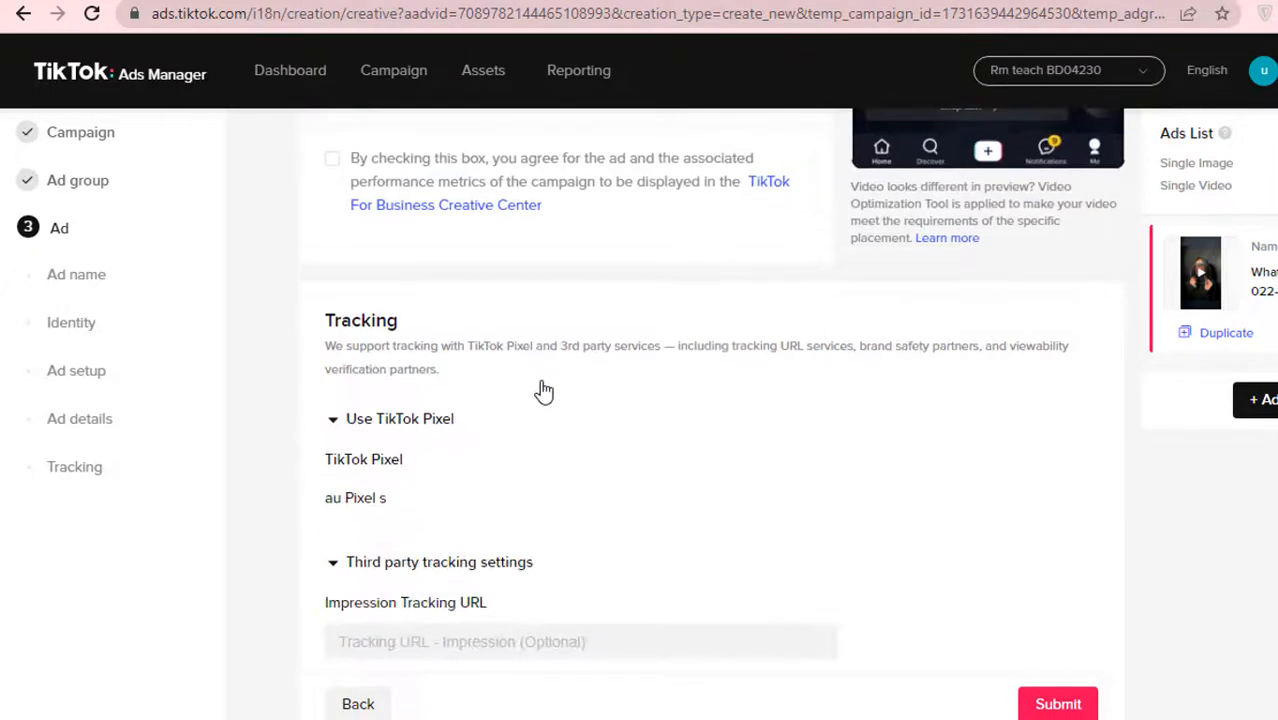
{"action": "scroll", "coordinate": [502, 408], "scroll_direction": "down", "scroll_amount": 1}
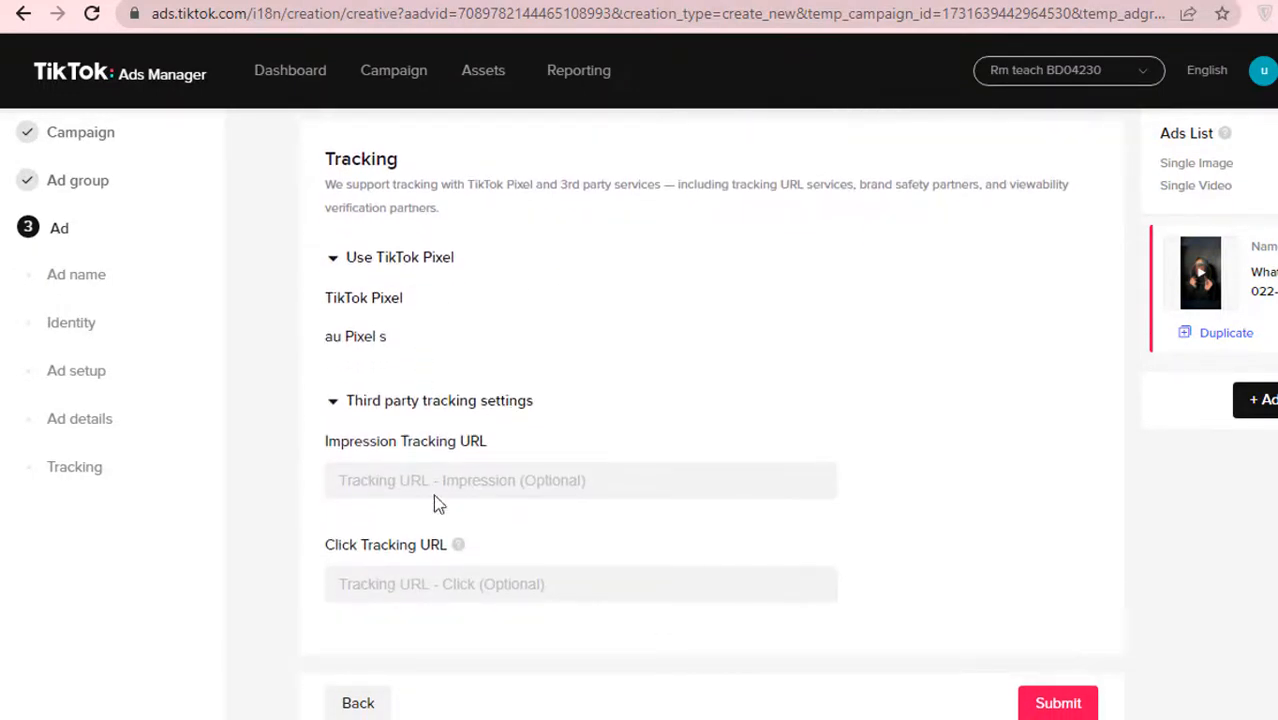
{"action": "scroll", "coordinate": [551, 519], "scroll_direction": "up", "scroll_amount": 6}
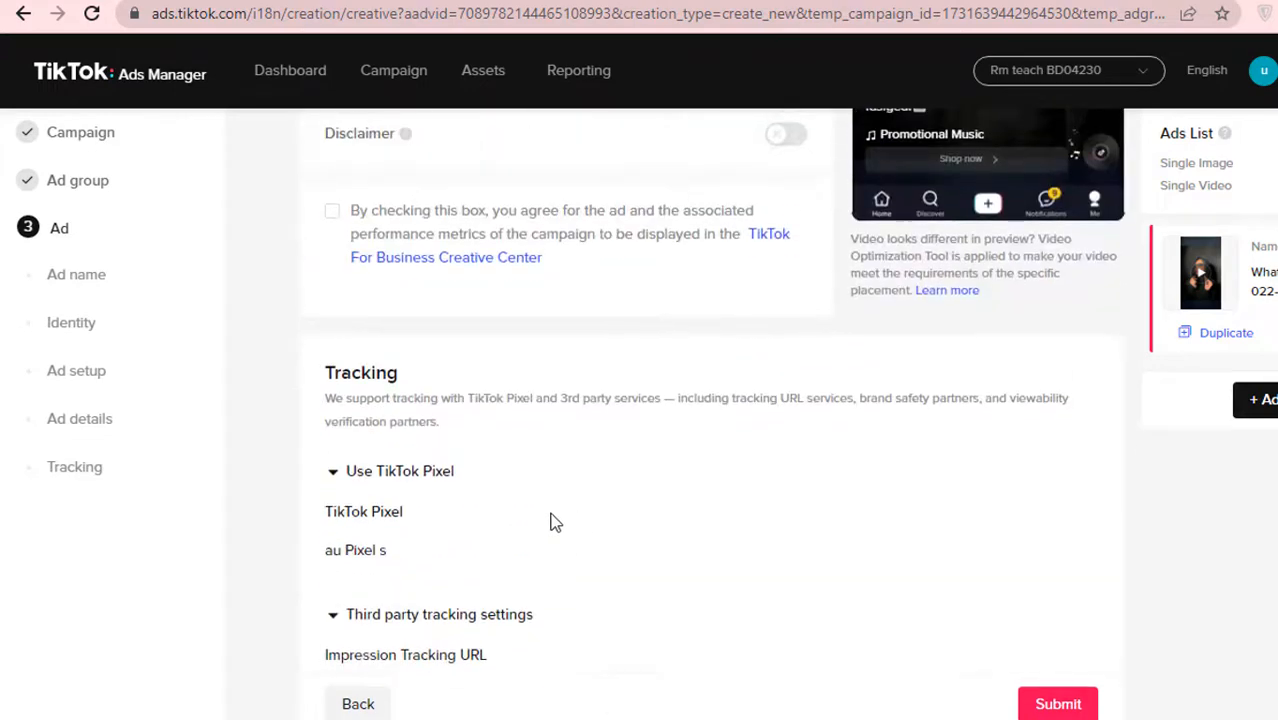
{"action": "scroll", "coordinate": [555, 521], "scroll_direction": "up", "scroll_amount": 2}
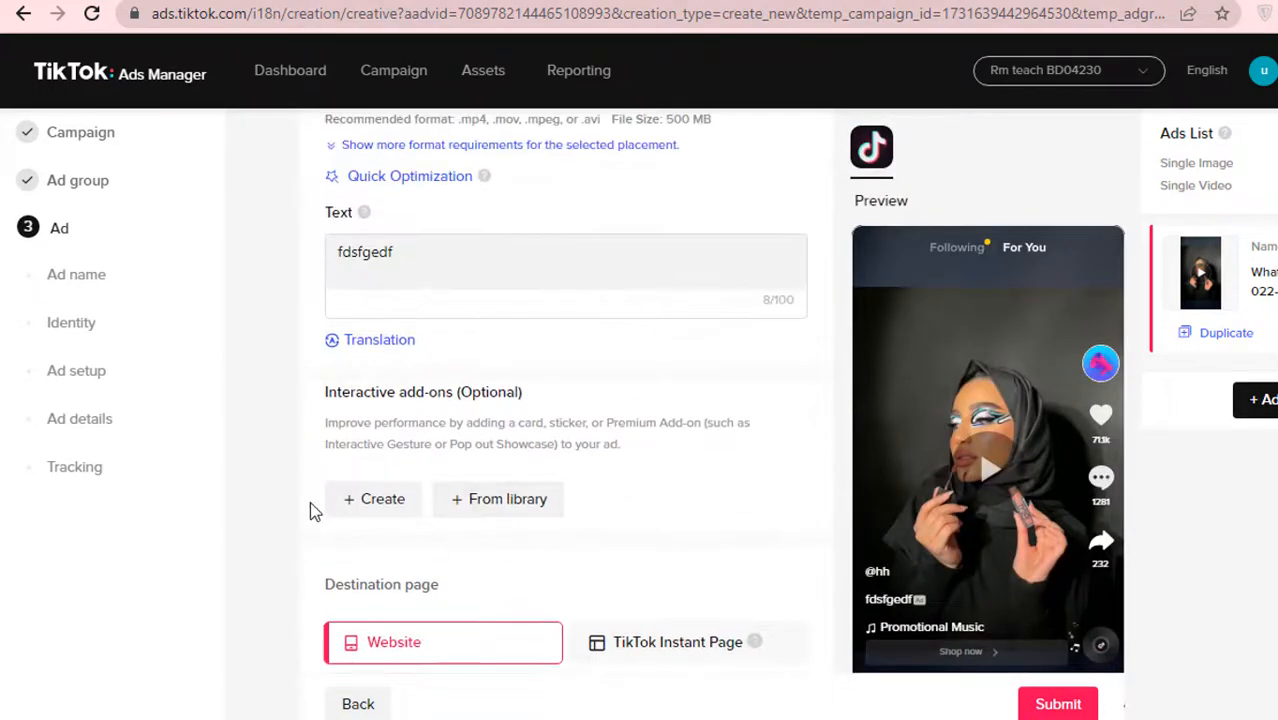
{"action": "scroll", "coordinate": [648, 447], "scroll_direction": "up", "scroll_amount": 3}
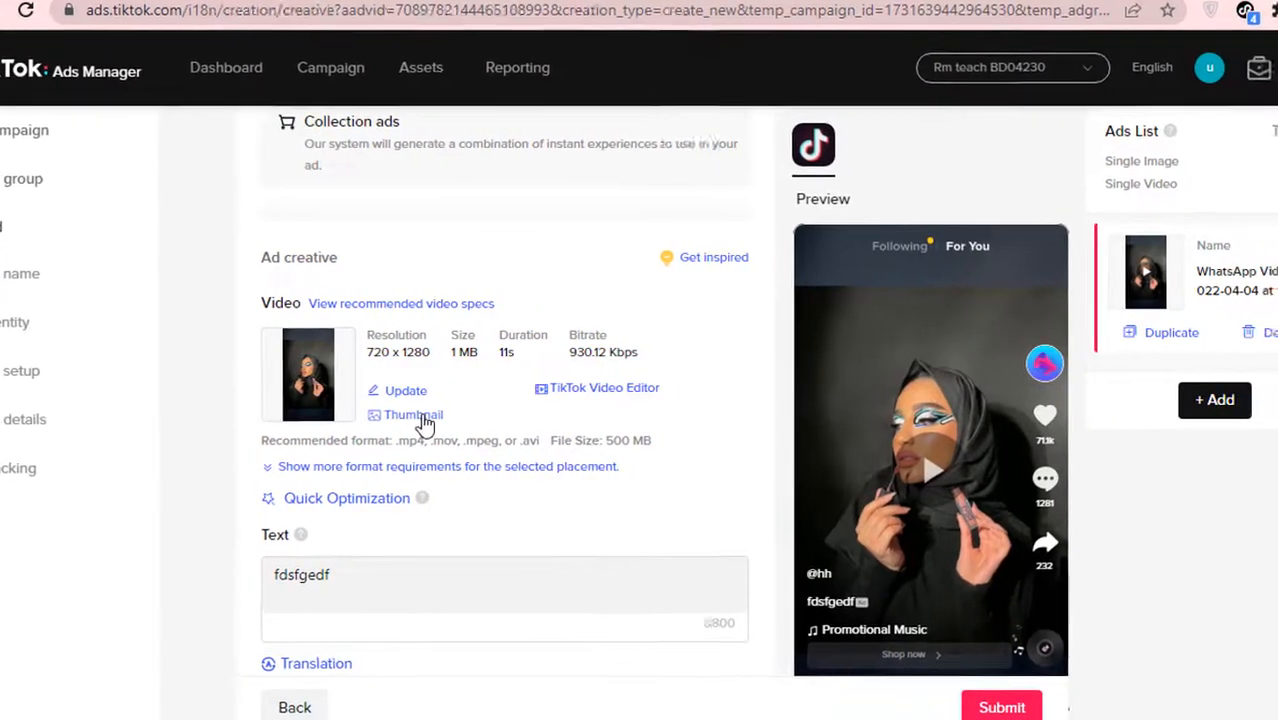
{"action": "left_click", "coordinate": [478, 416]}
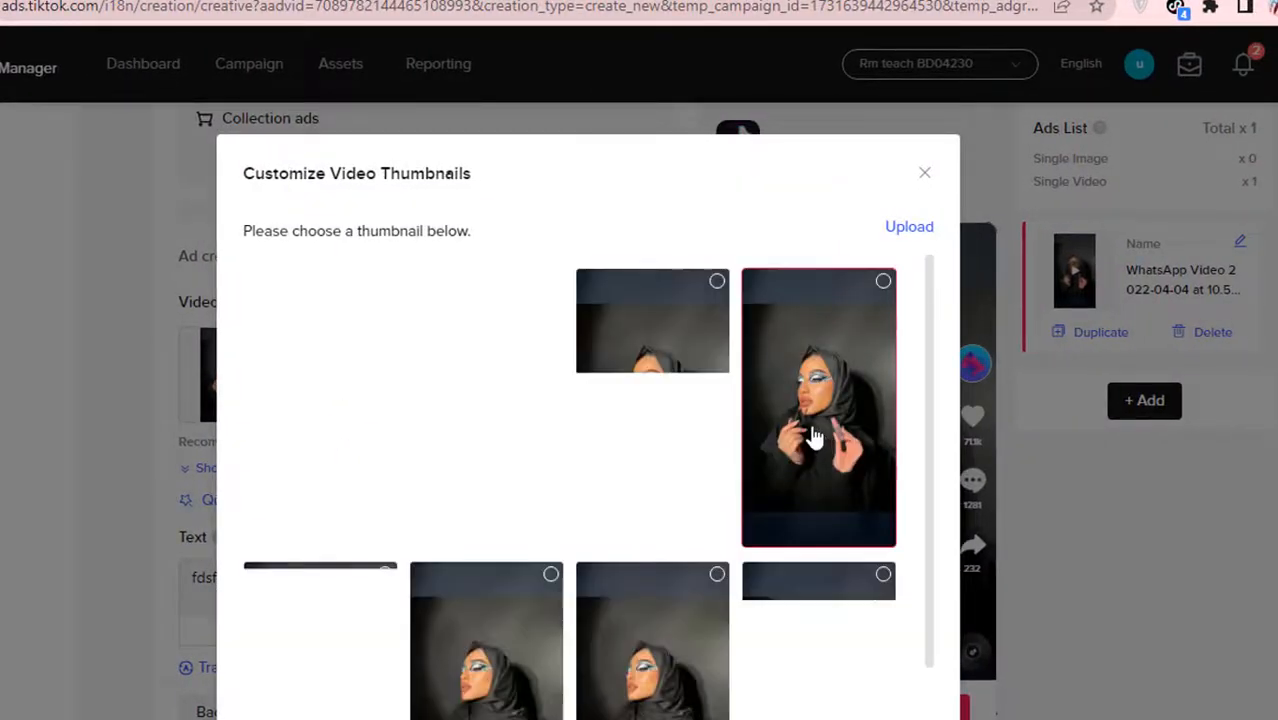
{"action": "scroll", "coordinate": [635, 488], "scroll_direction": "down", "scroll_amount": 3}
{"action": "left_click", "coordinate": [522, 477]}
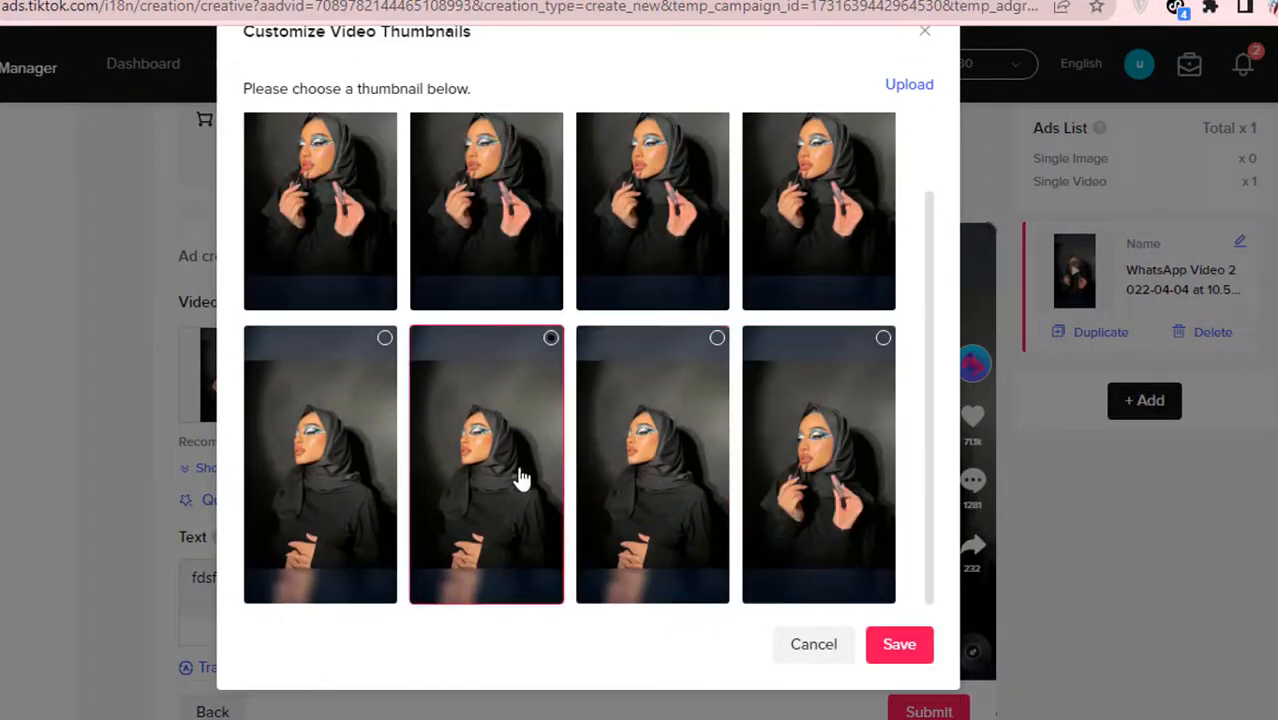
{"action": "left_click", "coordinate": [907, 645]}
{"action": "scroll", "coordinate": [360, 410], "scroll_direction": "up", "scroll_amount": 2}
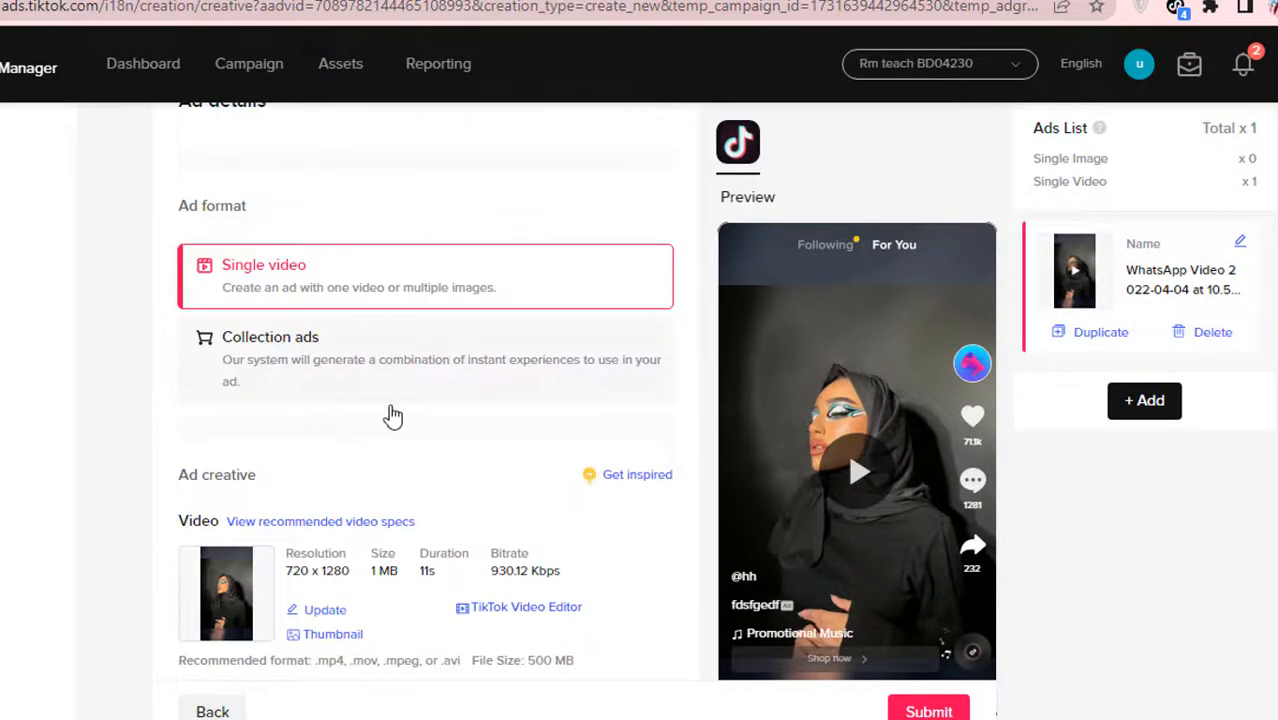
{"action": "scroll", "coordinate": [434, 417], "scroll_direction": "down", "scroll_amount": 2}
{"action": "scroll", "coordinate": [422, 414], "scroll_direction": "down", "scroll_amount": 3}
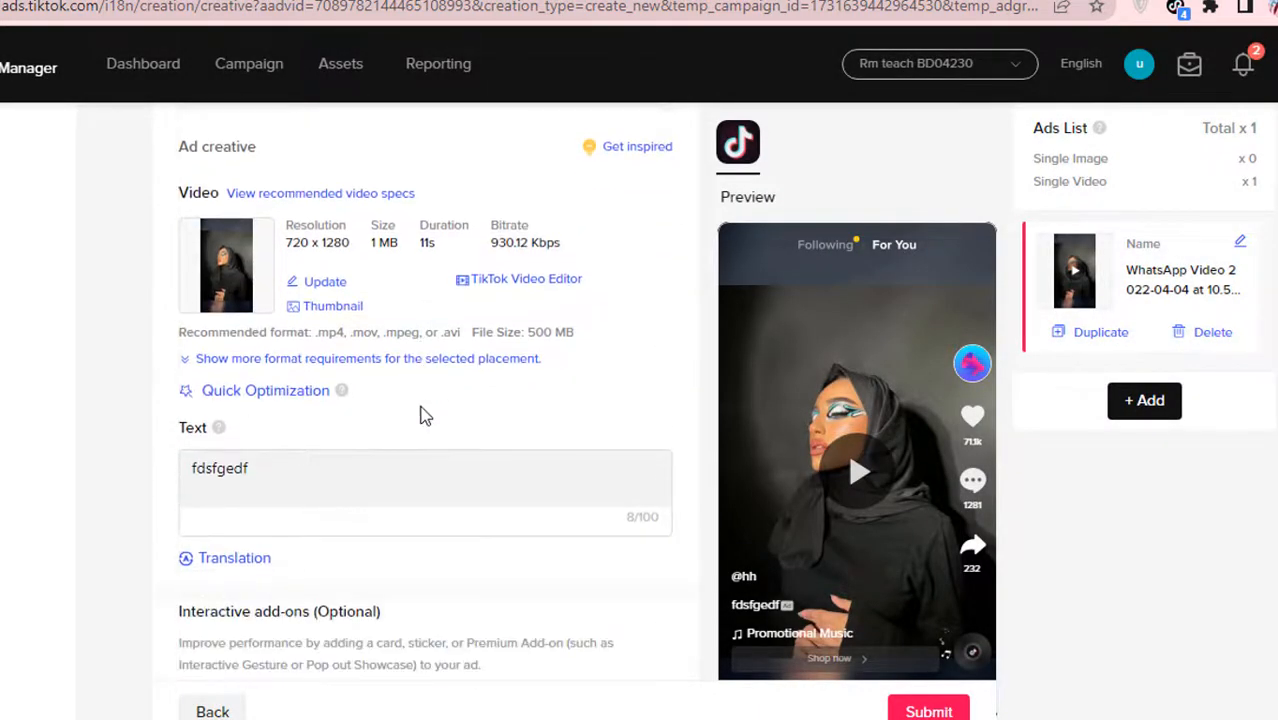
{"action": "scroll", "coordinate": [485, 437], "scroll_direction": "up", "scroll_amount": 2}
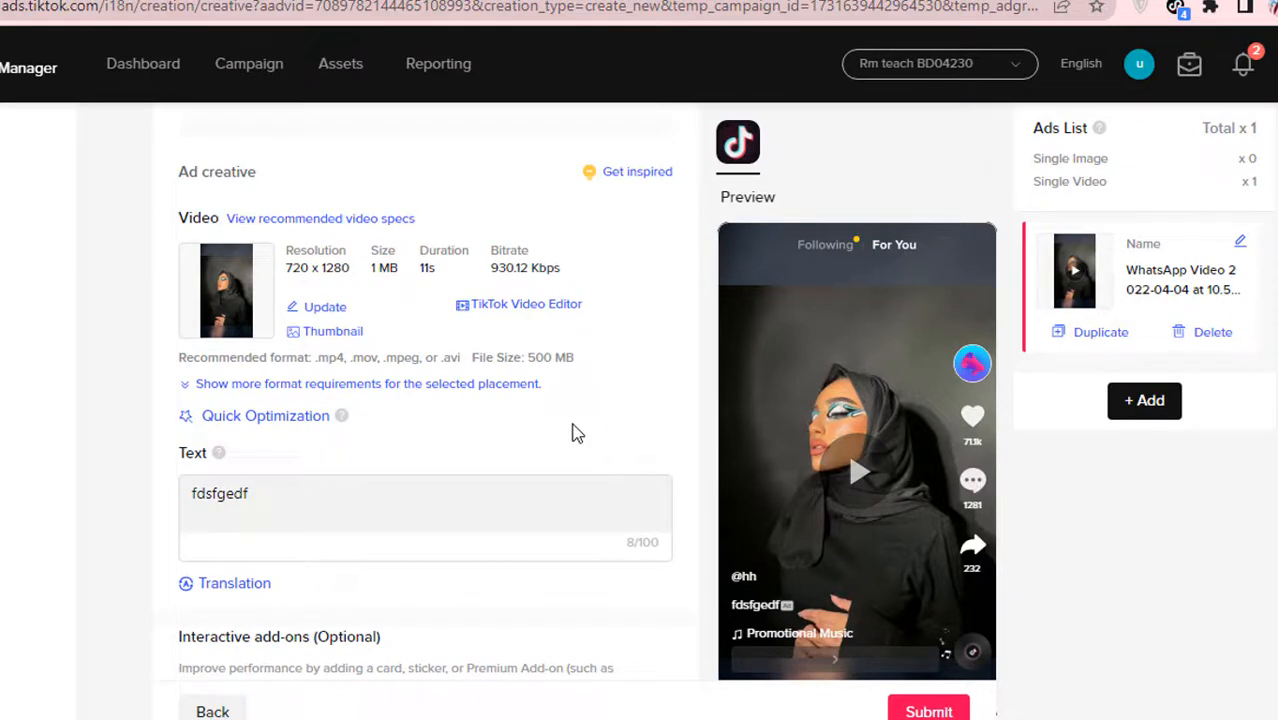
Step: Open the ad video in TikTok Video Editor and add a blue, white-outlined ABC text overlay at the start of the timeline
{"action": "left_click", "coordinate": [541, 310]}
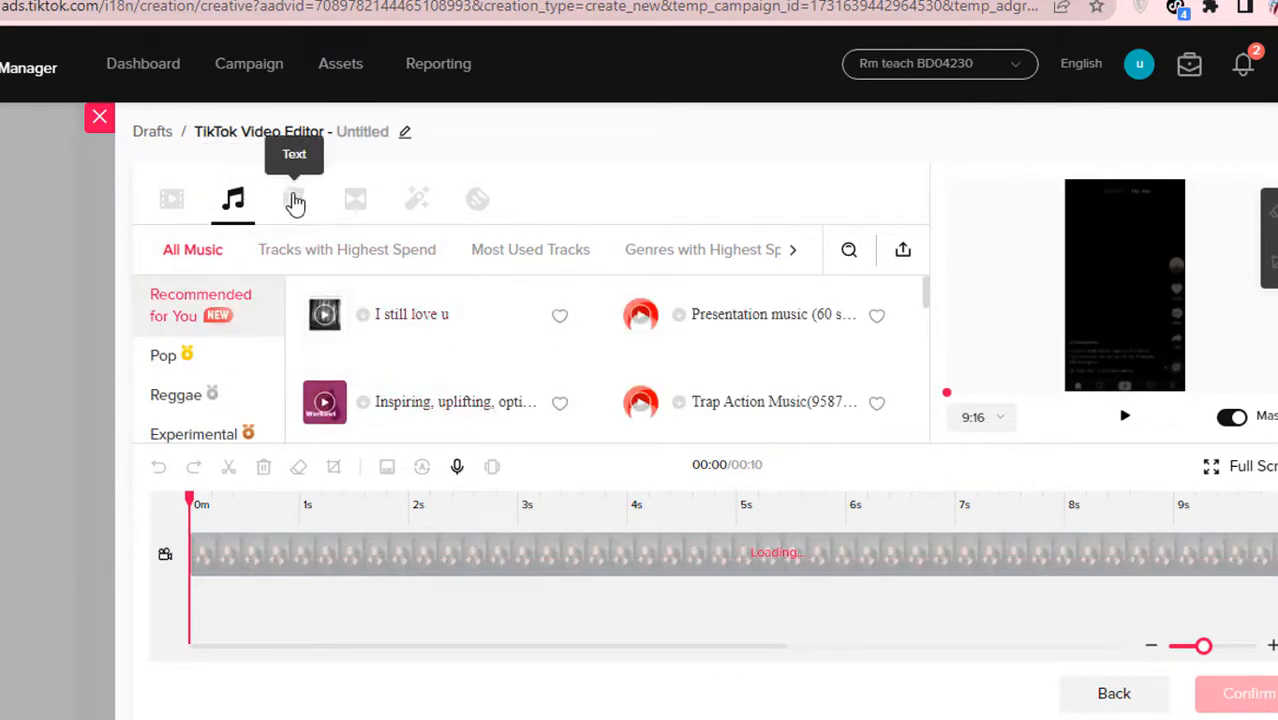
{"action": "left_click", "coordinate": [295, 201]}
{"action": "scroll", "coordinate": [602, 399], "scroll_direction": "down", "scroll_amount": 5}
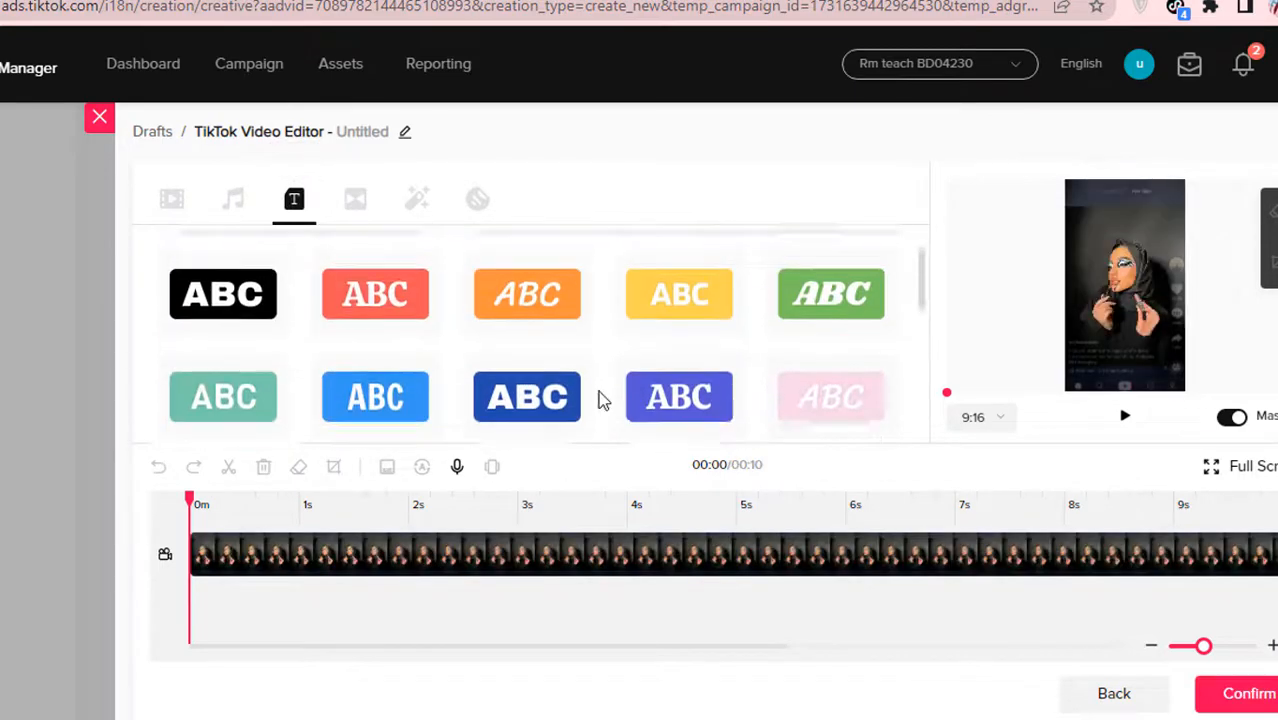
{"action": "left_click_drag", "start_coordinate": [528, 302], "coordinate": [328, 562]}
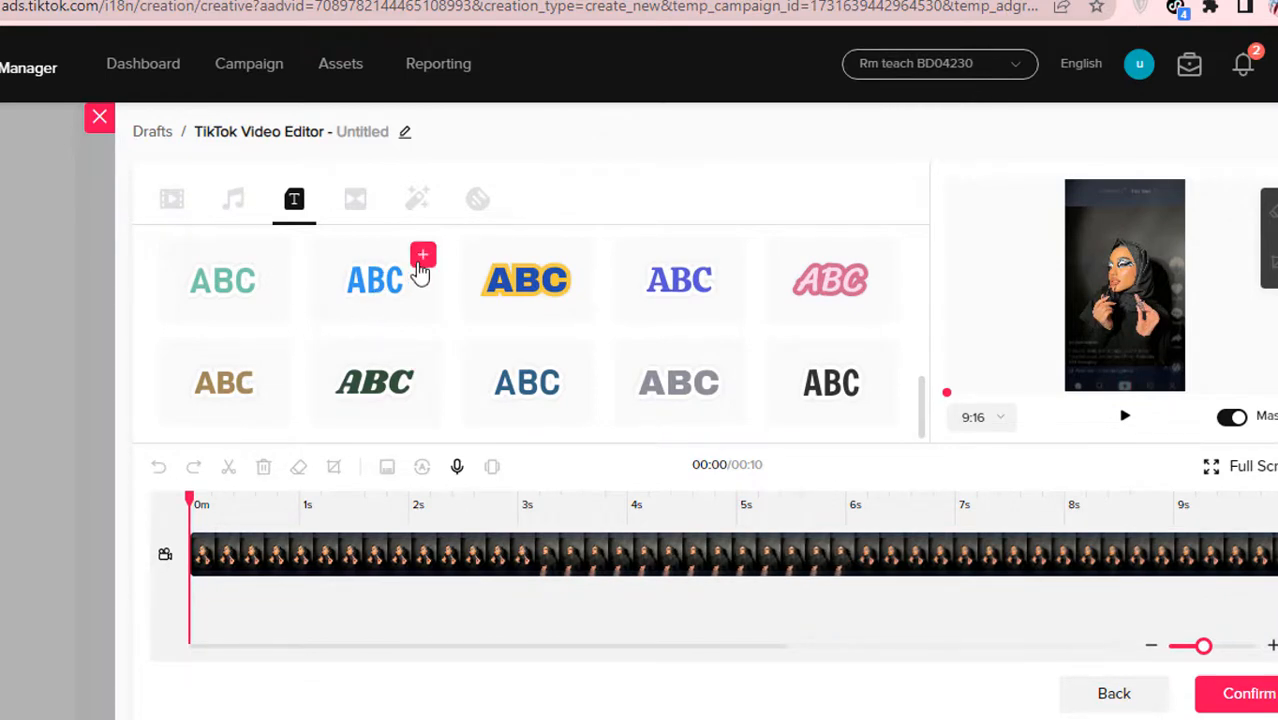
{"action": "left_click", "coordinate": [422, 258]}
{"action": "left_click", "coordinate": [262, 556]}
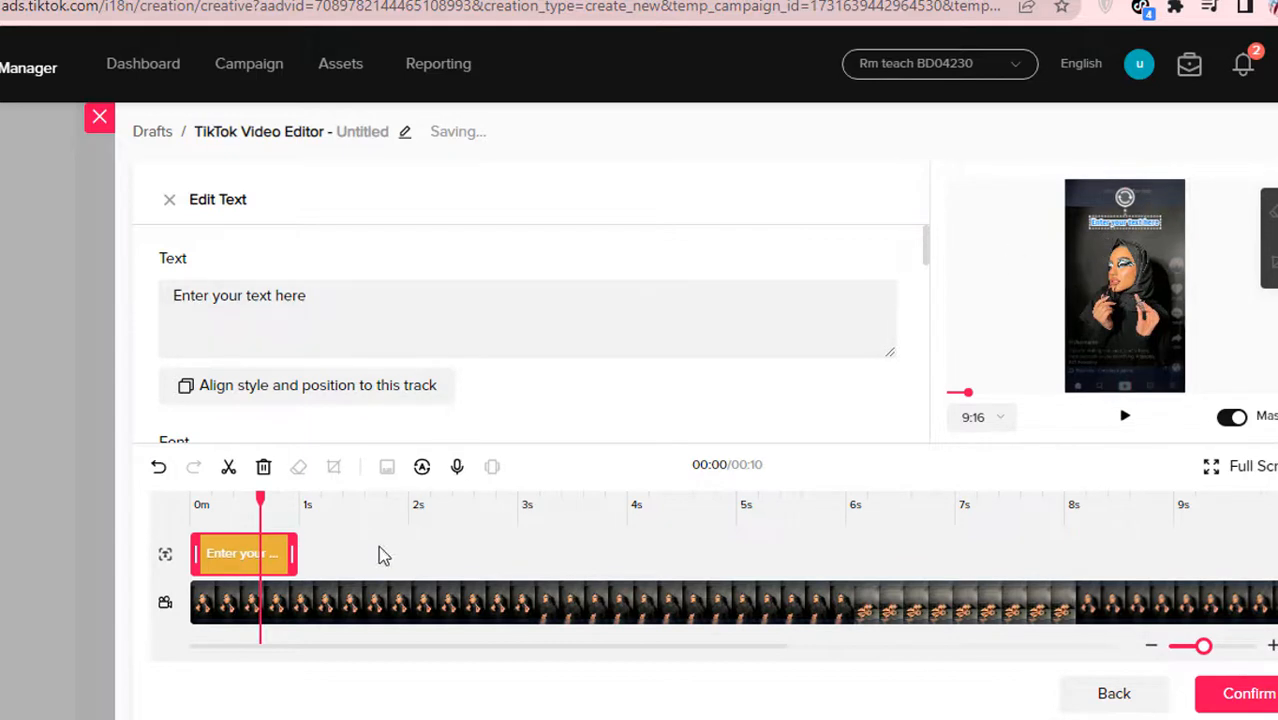
Step: Replace the overlay's placeholder text with "wqewqe" and leave the video editor without saving the video
{"action": "left_click", "coordinate": [254, 306]}
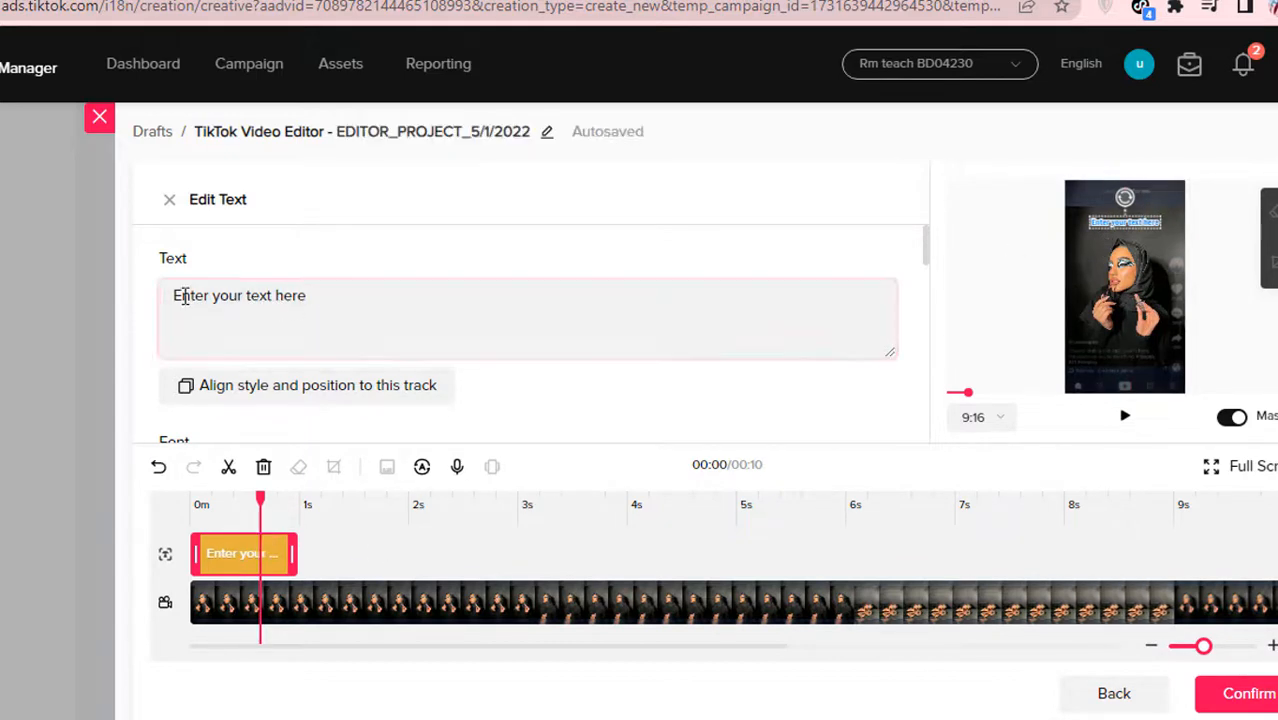
{"action": "left_click_drag", "start_coordinate": [180, 294], "coordinate": [373, 320]}
{"action": "type", "text": "wqewqe"}
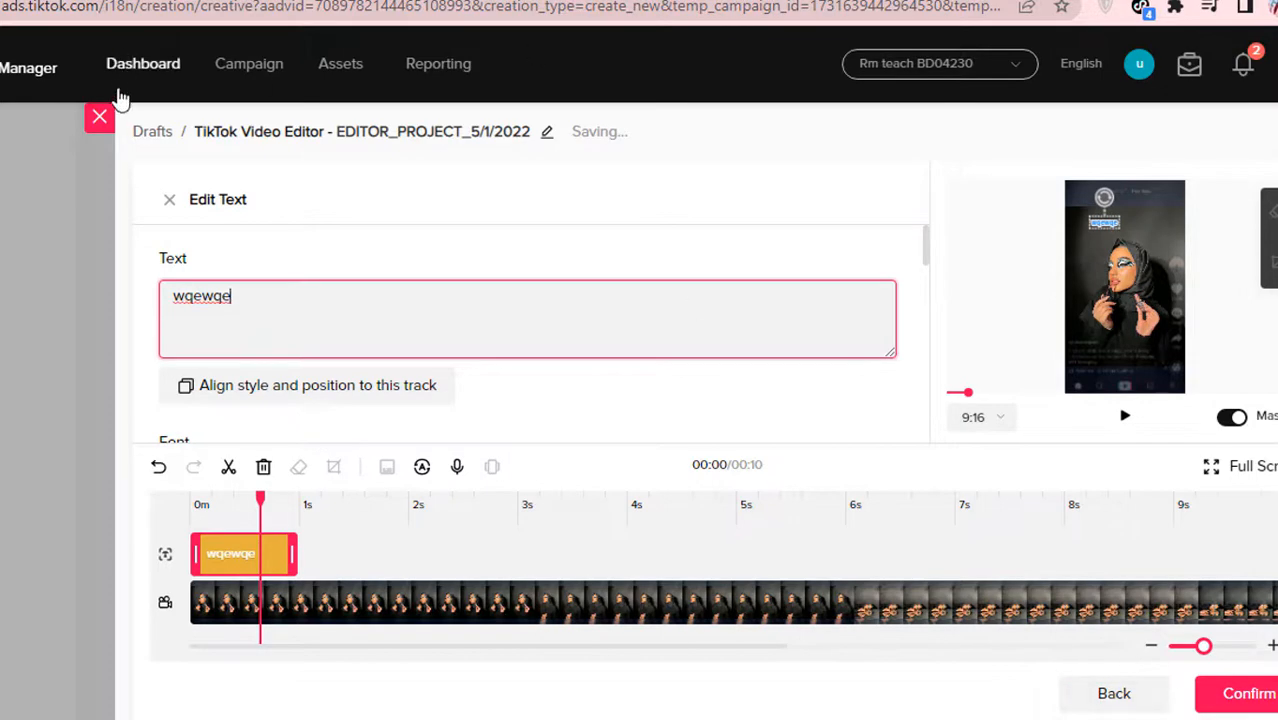
{"action": "left_click", "coordinate": [104, 120]}
{"action": "left_click", "coordinate": [100, 119]}
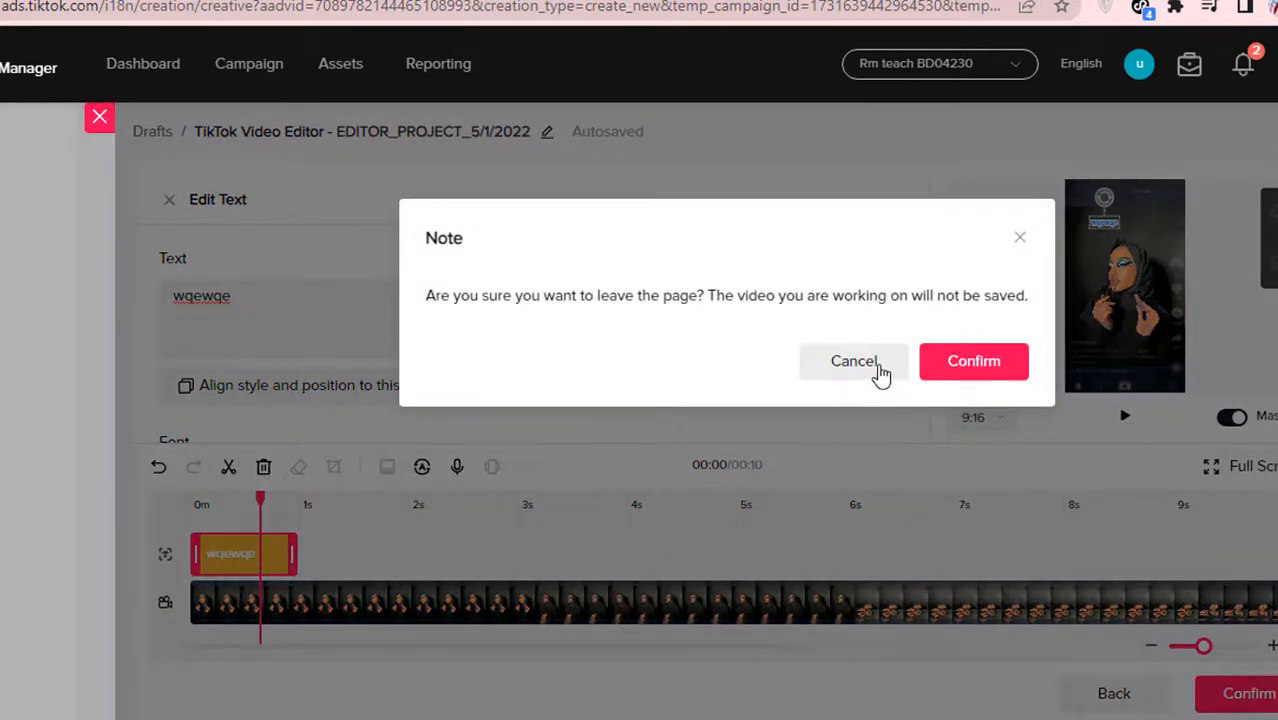
{"action": "left_click", "coordinate": [988, 366]}
Step: Enable using a TikTok account to deliver Spark Ads in the ad's Identity section
{"action": "scroll", "coordinate": [503, 443], "scroll_direction": "up", "scroll_amount": 3}
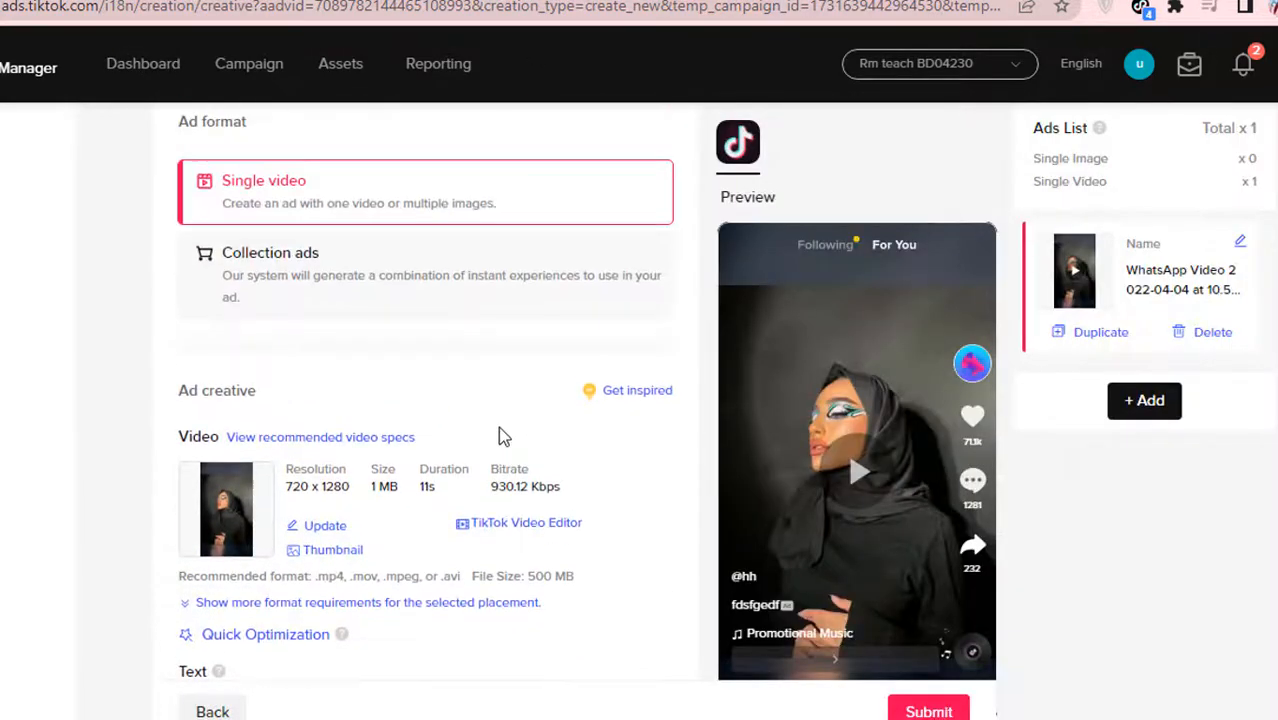
{"action": "scroll", "coordinate": [503, 429], "scroll_direction": "up", "scroll_amount": 3}
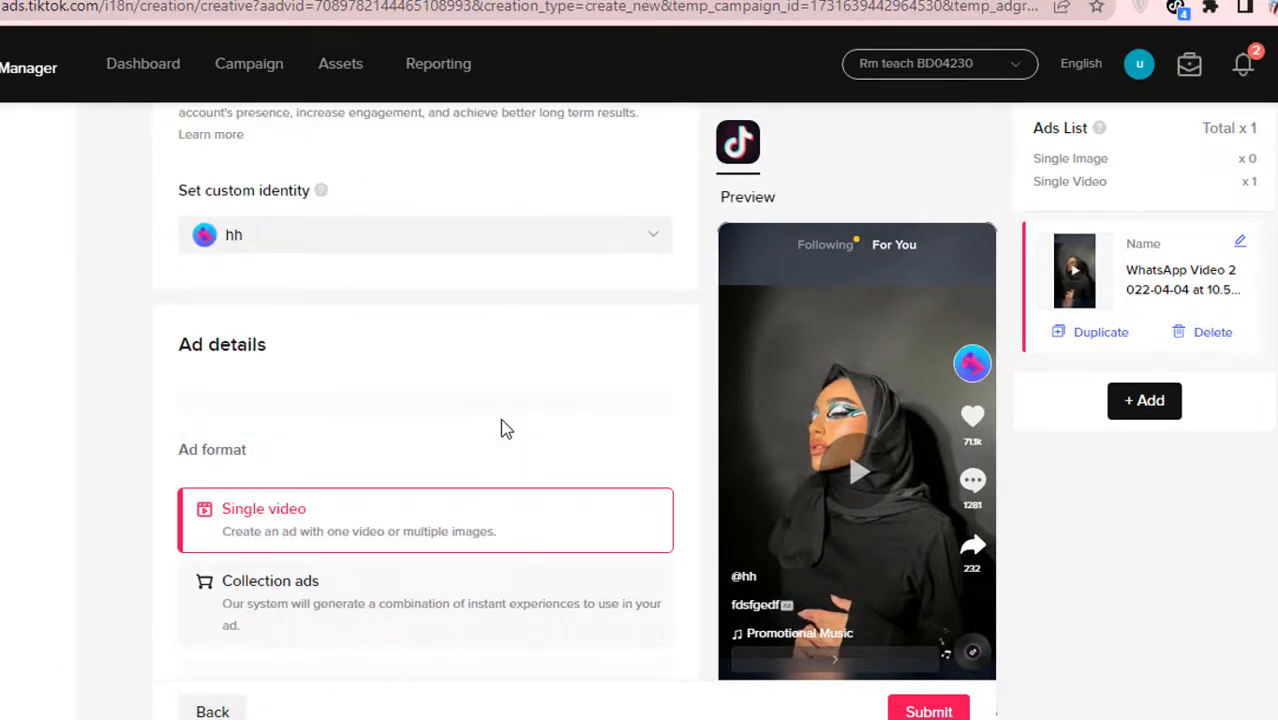
{"action": "scroll", "coordinate": [495, 360], "scroll_direction": "up", "scroll_amount": 3}
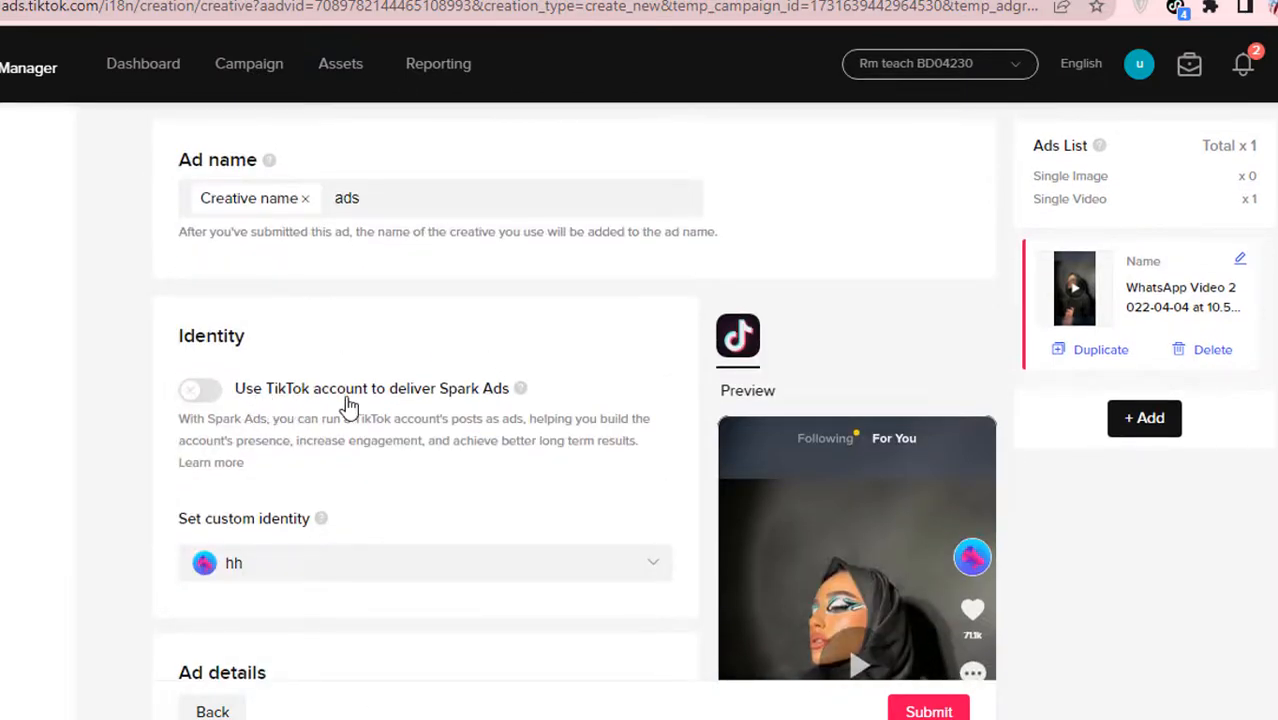
{"action": "left_click", "coordinate": [213, 396]}
{"action": "scroll", "coordinate": [370, 391], "scroll_direction": "down", "scroll_amount": 3}
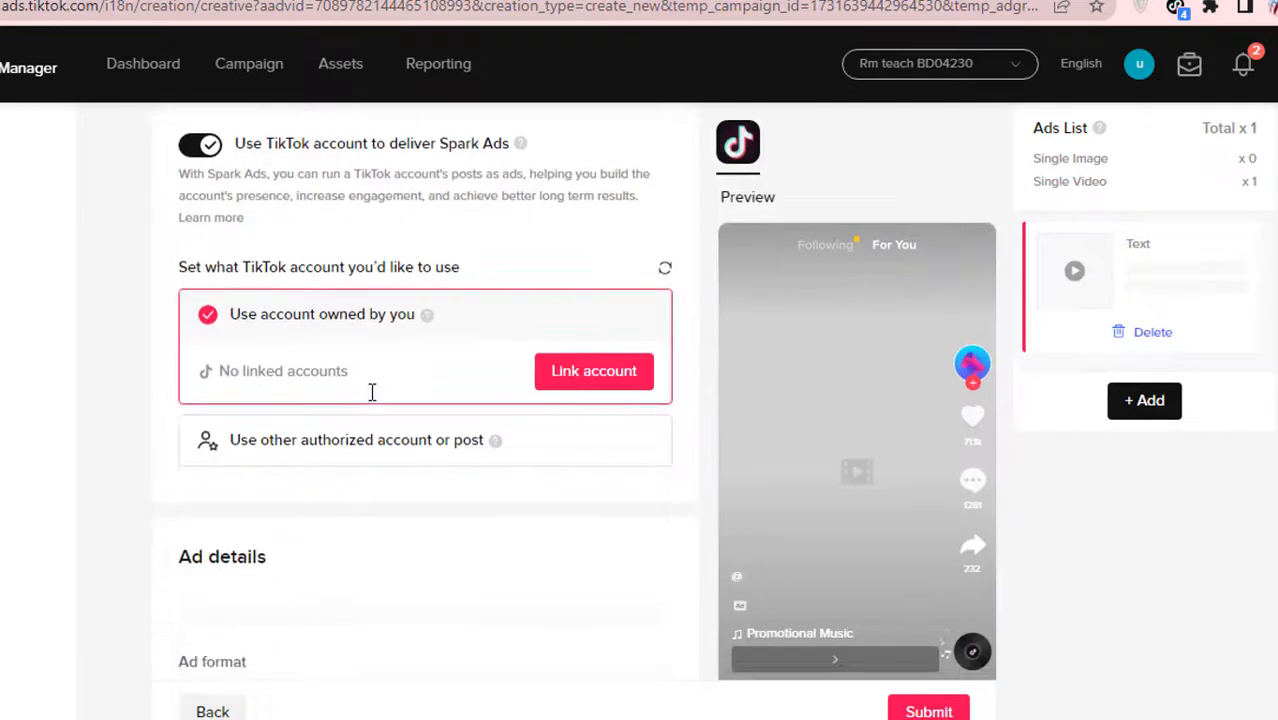
Step: Start linking an owned TikTok account through the email or username login, and close the login window without signing in
{"action": "left_click", "coordinate": [613, 383]}
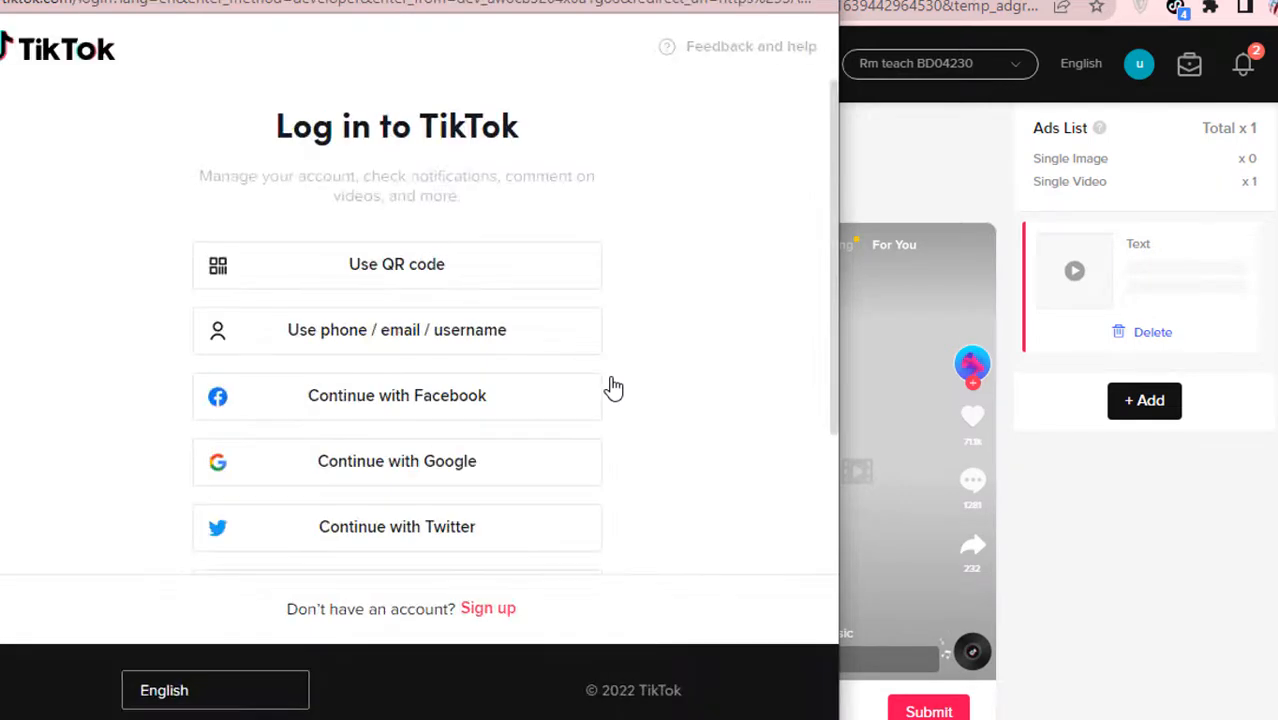
{"action": "left_click", "coordinate": [464, 342]}
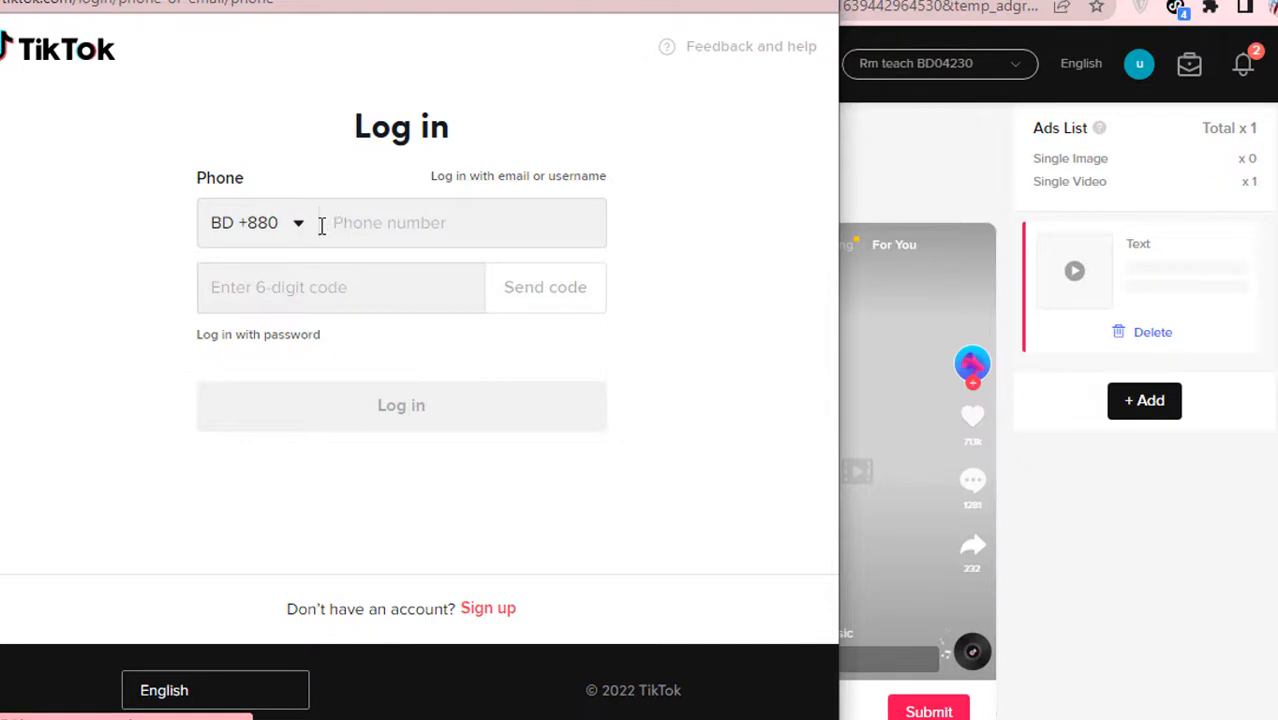
{"action": "left_click", "coordinate": [552, 177]}
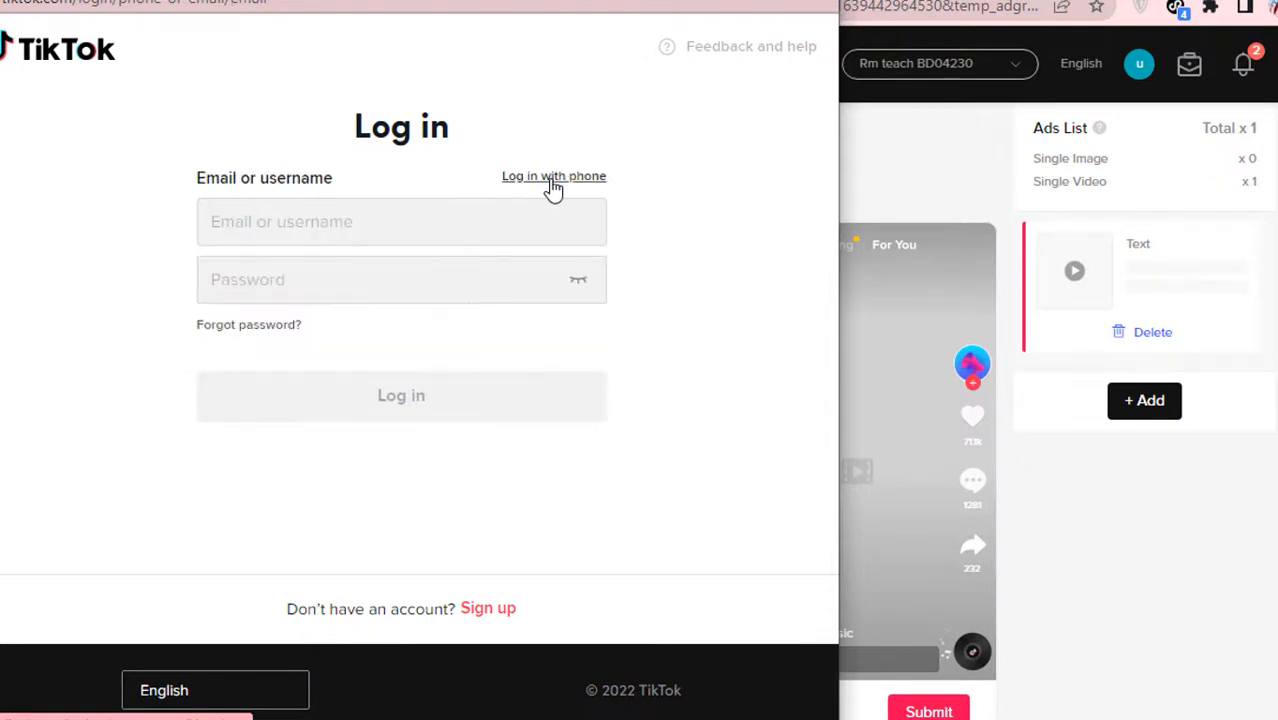
{"action": "left_click", "coordinate": [282, 223]}
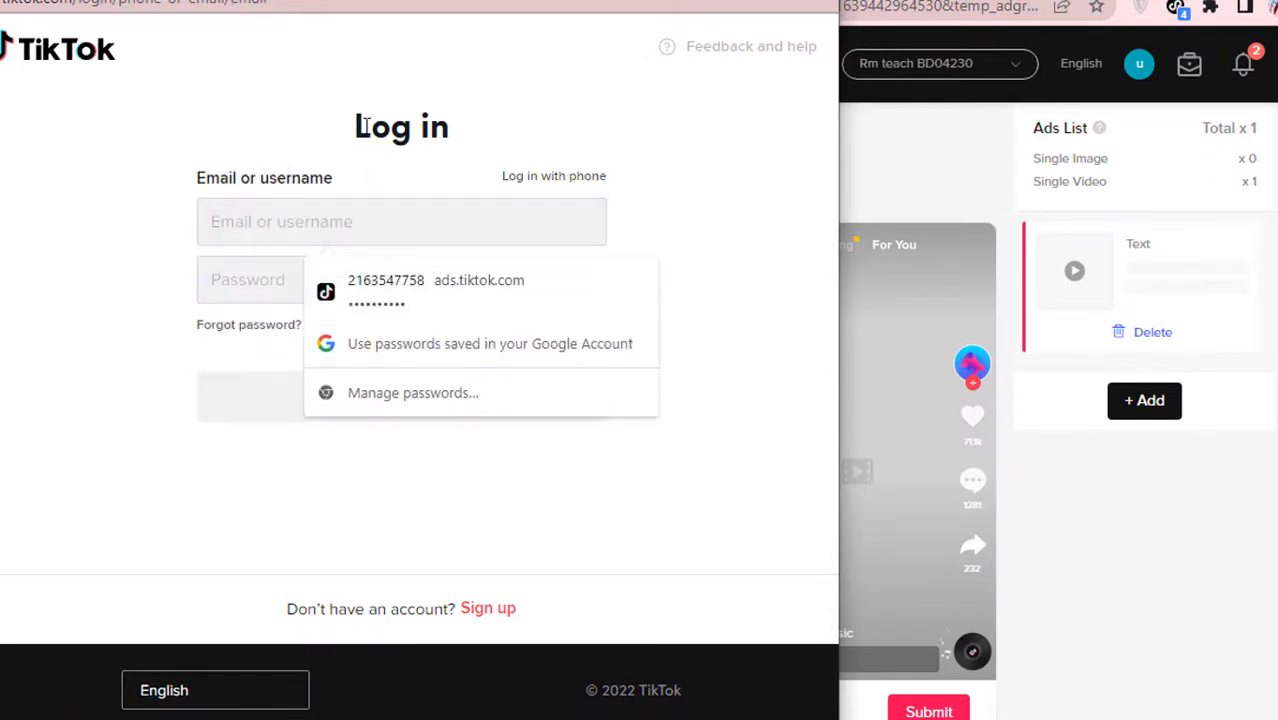
{"action": "left_click", "coordinate": [818, 2]}
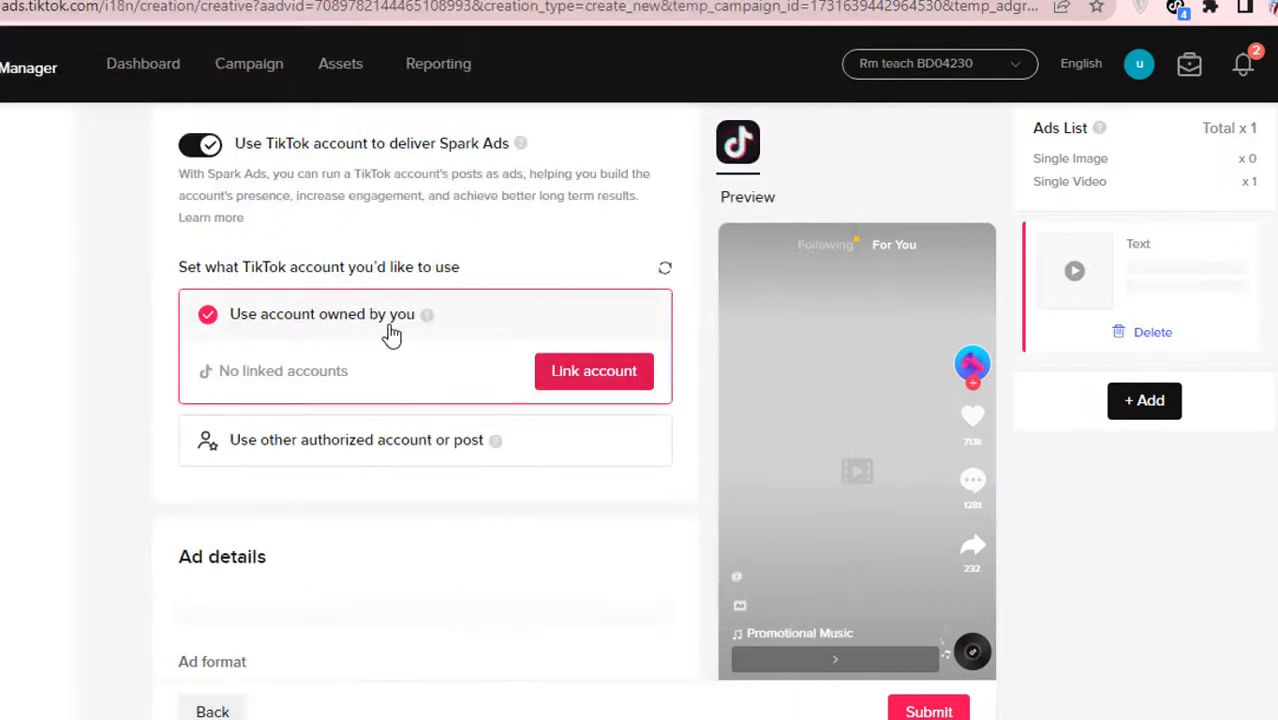
Step: Review the ad's post, text, interactive add-on, destination page, call-to-action and URL settings for Spark Ads
{"action": "scroll", "coordinate": [391, 334], "scroll_direction": "down", "scroll_amount": 6}
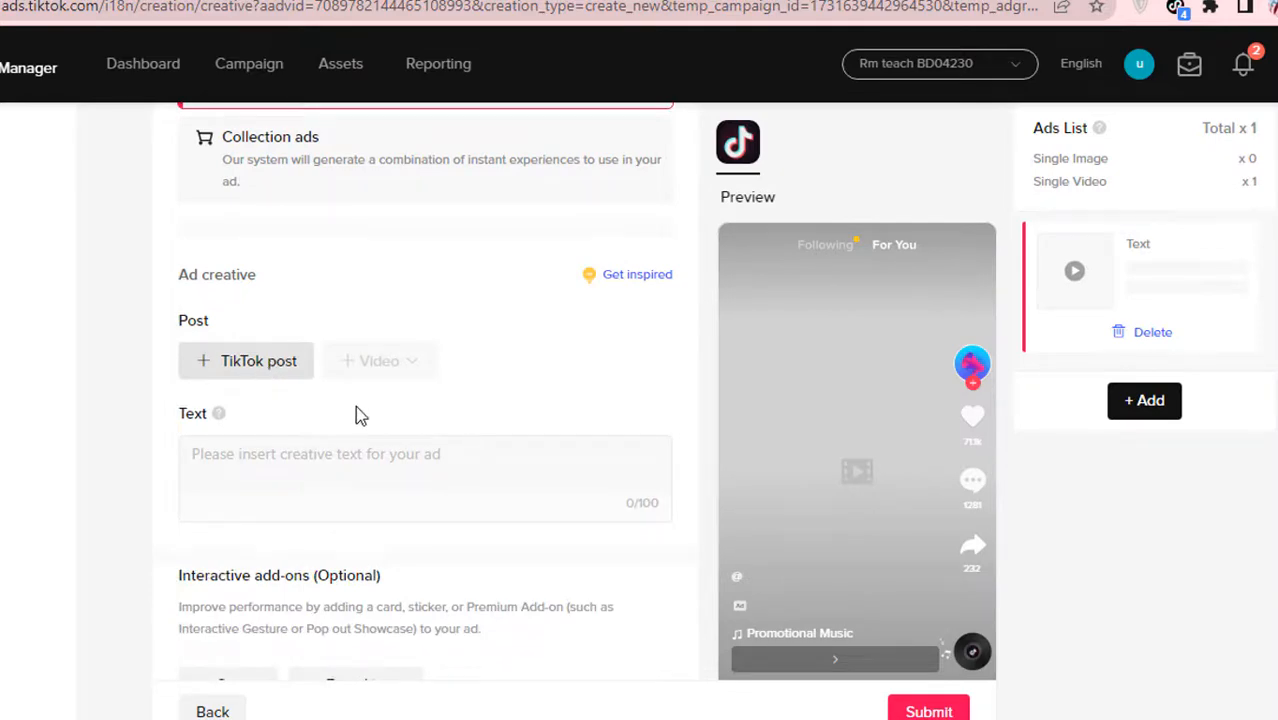
{"action": "scroll", "coordinate": [647, 380], "scroll_direction": "down", "scroll_amount": 2}
{"action": "scroll", "coordinate": [480, 368], "scroll_direction": "down", "scroll_amount": 2}
{"action": "scroll", "coordinate": [480, 368], "scroll_direction": "down", "scroll_amount": 10}
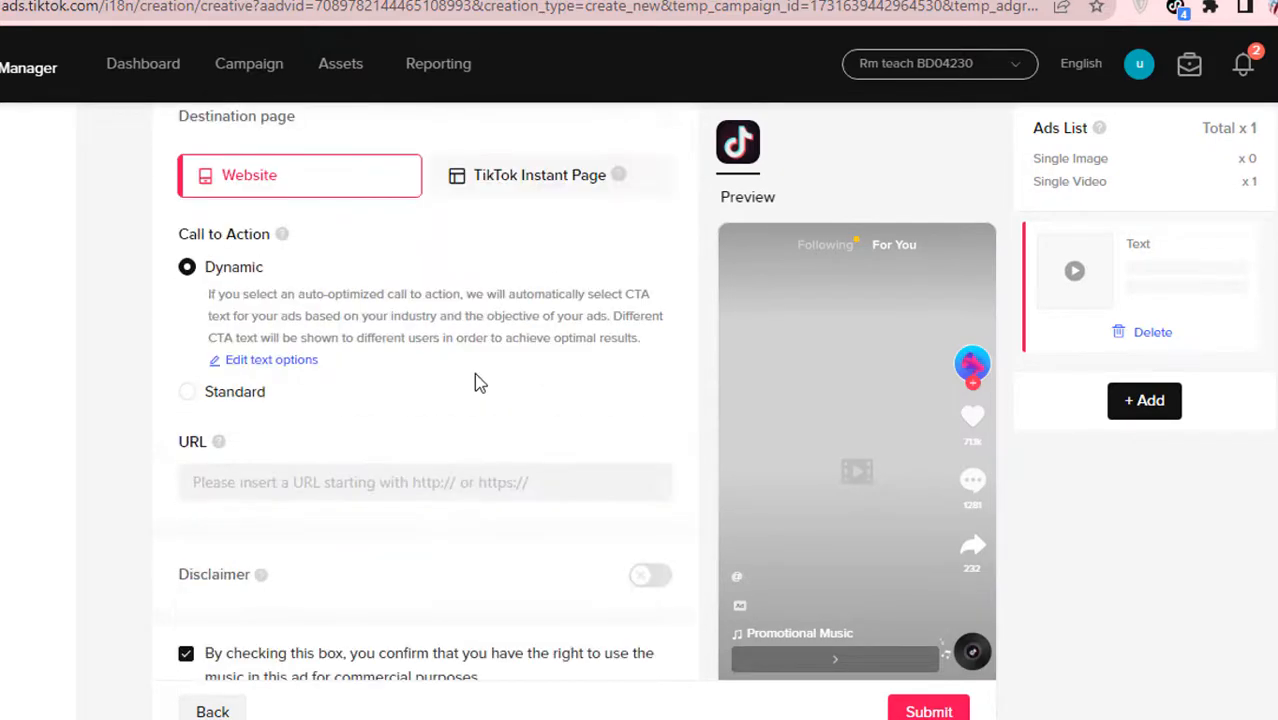